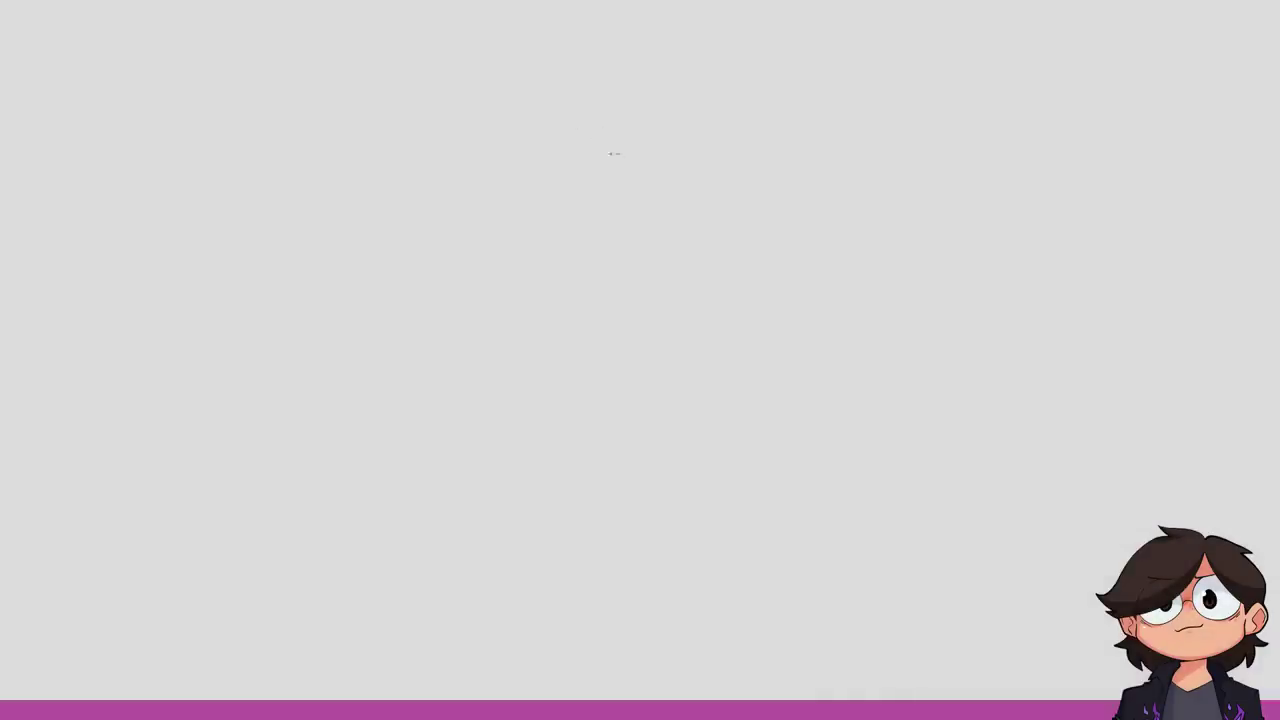
Sketch the round head outline with chin, then darken its left side and jaw.
left_click_drag(541, 76, 555, 178)
left_click_drag(590, 45, 650, 62)
mouse_move(597, 193)
left_mouse_down()
mouse_move(654, 163)
mouse_move(670, 96)
left_mouse_up()
mouse_move(583, 42)
left_mouse_down()
mouse_move(540, 70)
mouse_move(536, 140)
left_mouse_up()
mouse_move(534, 86)
left_mouse_down()
mouse_move(554, 172)
mouse_move(608, 232)
mouse_move(644, 222)
mouse_move(668, 180)
mouse_move(664, 72)
mouse_move(663, 165)
left_mouse_up()
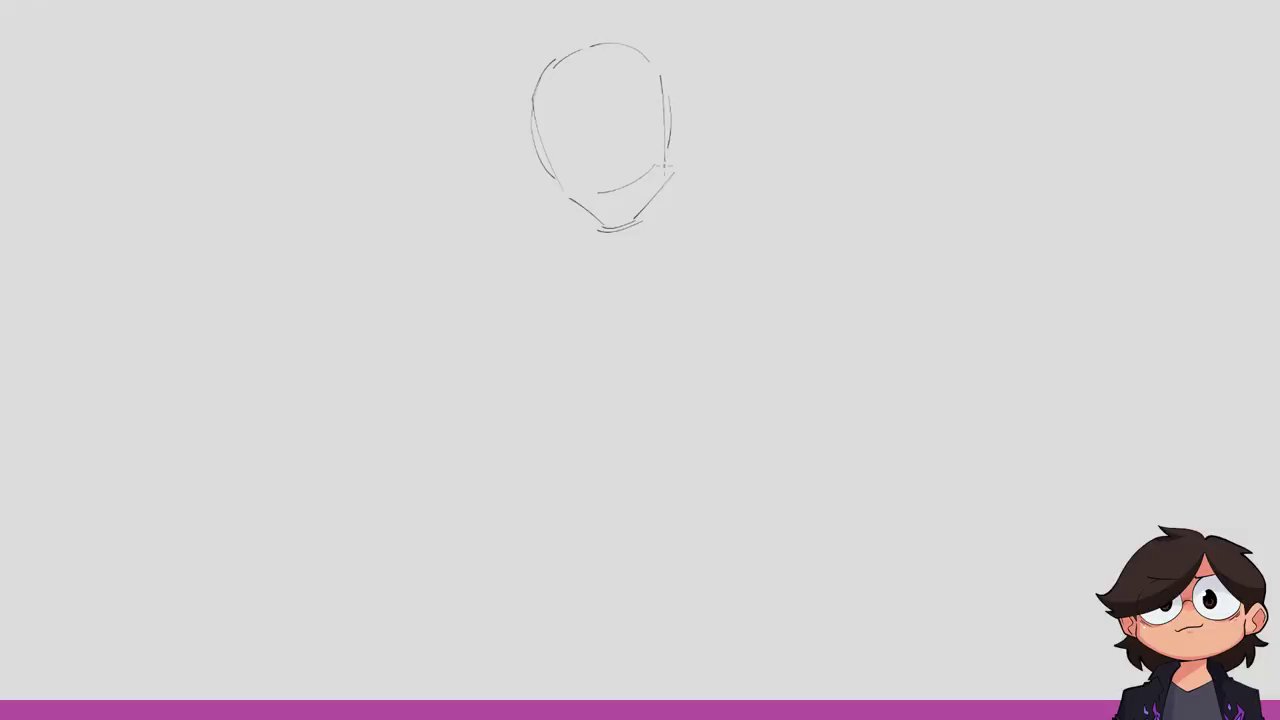
left_click_drag(552, 56, 532, 104)
mouse_move(528, 108)
left_mouse_down()
mouse_move(570, 198)
mouse_move(592, 210)
mouse_move(644, 220)
mouse_move(672, 176)
left_mouse_up()
Erase and redraw the jaw darker and add an ear on the head's right side.
key("e")
mouse_move(592, 224)
left_mouse_down()
mouse_move(608, 232)
mouse_move(656, 190)
mouse_move(636, 222)
mouse_move(668, 180)
left_mouse_up()
key("b")
left_click_drag(662, 112, 667, 188)
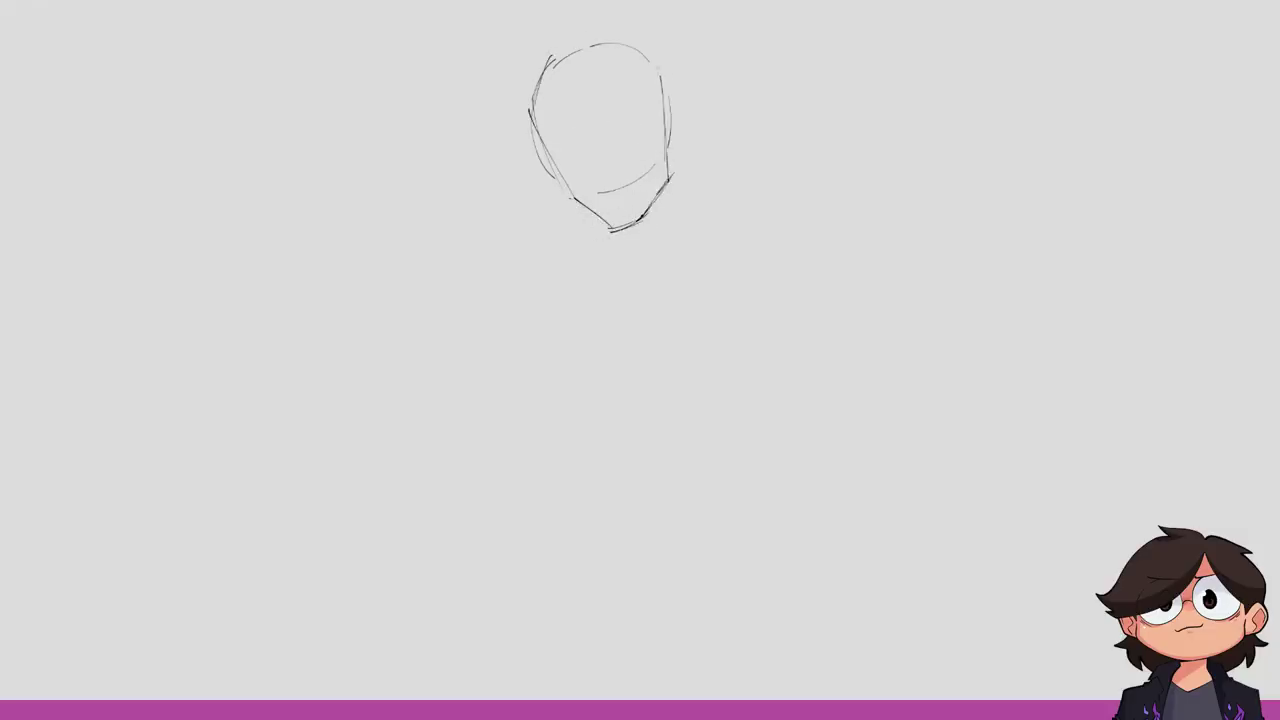
mouse_move(678, 98)
left_mouse_down()
mouse_move(686, 142)
mouse_move(668, 166)
left_mouse_up()
mouse_move(526, 146)
left_mouse_down()
mouse_move(546, 160)
mouse_move(546, 184)
mouse_move(576, 196)
left_mouse_up()
key("ctrl+z")
key("e")
left_click_drag(530, 152, 570, 192)
key("b")
key("ctrl+z")
Draw a vertical centre guideline and a horizontal guideline across the head.
mouse_move(576, 50)
left_mouse_down()
mouse_move(622, 215)
mouse_move(610, 160)
mouse_move(628, 104)
left_mouse_up()
key("ctrl+z")
left_click_drag(540, 145, 655, 106)
key("e")
left_click_drag(595, 192, 650, 166)
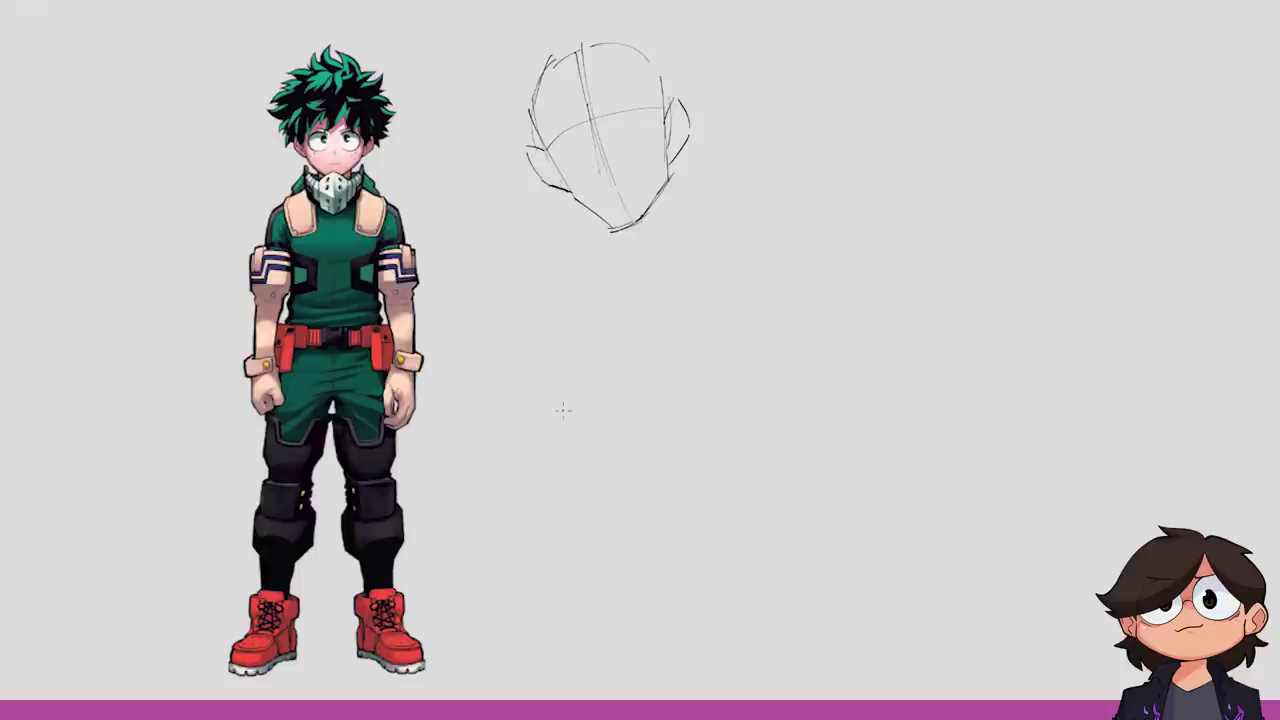
Sketch the nose and a curved mouth, plus a guideline down from the chin.
mouse_move(600, 162)
left_mouse_down()
mouse_move(600, 176)
mouse_move(618, 164)
mouse_move(612, 186)
mouse_move(622, 176)
left_mouse_up()
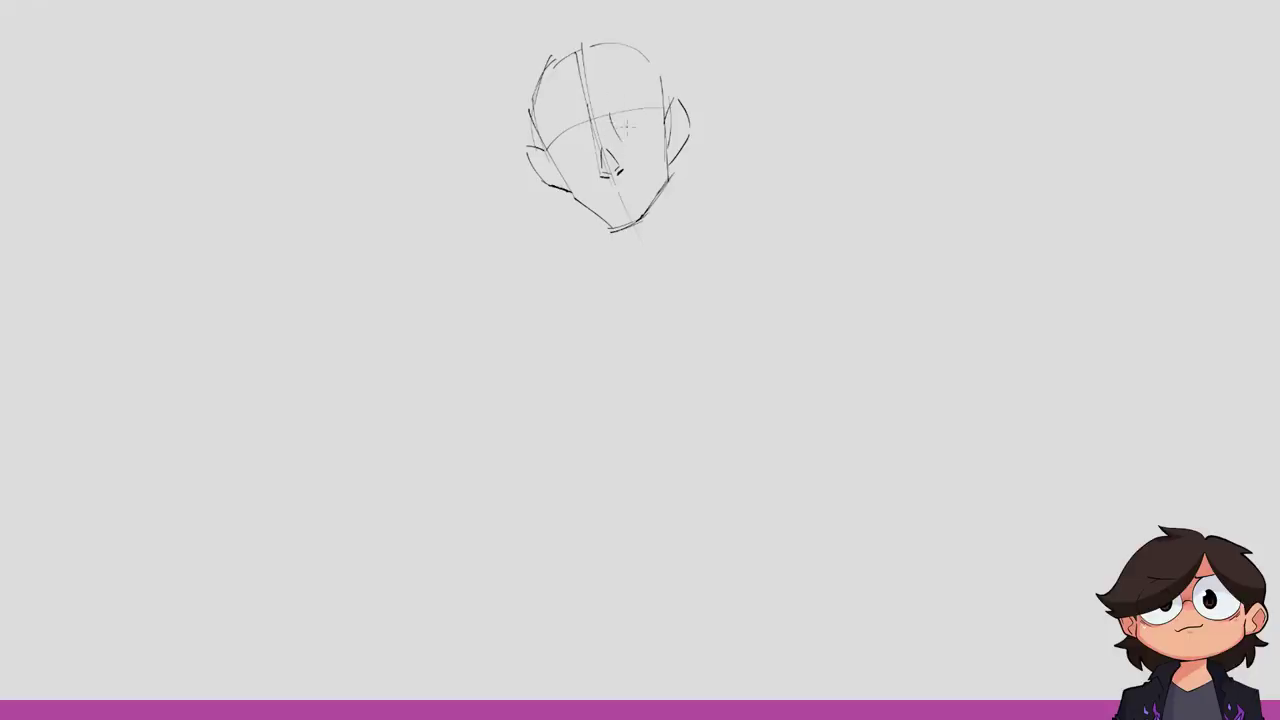
left_click_drag(596, 202, 646, 168)
left_click_drag(620, 186, 656, 172)
left_click_drag(588, 206, 601, 280)
Rough in the shoulder line, chest side arc, lower chest curve and right shoulder curve.
left_click_drag(471, 323, 800, 243)
key("ctrl+z")
mouse_move(520, 294)
left_mouse_down()
mouse_move(822, 244)
mouse_move(495, 318)
mouse_move(555, 418)
left_mouse_up()
key("ctrl+z")
left_click_drag(540, 252, 578, 436)
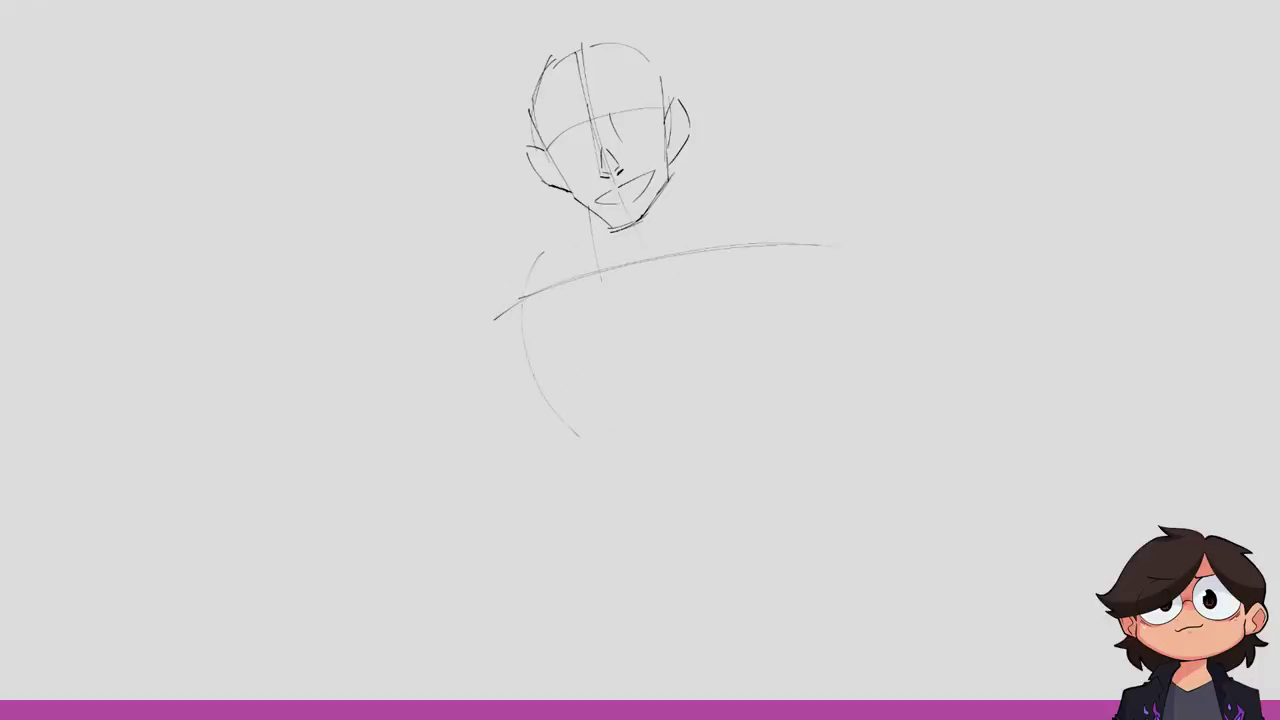
left_click_drag(576, 376, 672, 384)
key("ctrl+z")
left_click_drag(488, 425, 745, 410)
left_click_drag(808, 276, 741, 412)
Draw and darken the neck and trapezius lines, hatching the shadow under the jaw.
left_click_drag(668, 185, 673, 252)
mouse_move(579, 204)
left_mouse_down()
mouse_move(592, 256)
mouse_move(566, 272)
left_mouse_up()
left_click_drag(676, 228, 738, 256)
mouse_move(473, 308)
left_mouse_down()
mouse_move(560, 424)
mouse_move(752, 405)
mouse_move(810, 331)
left_mouse_up()
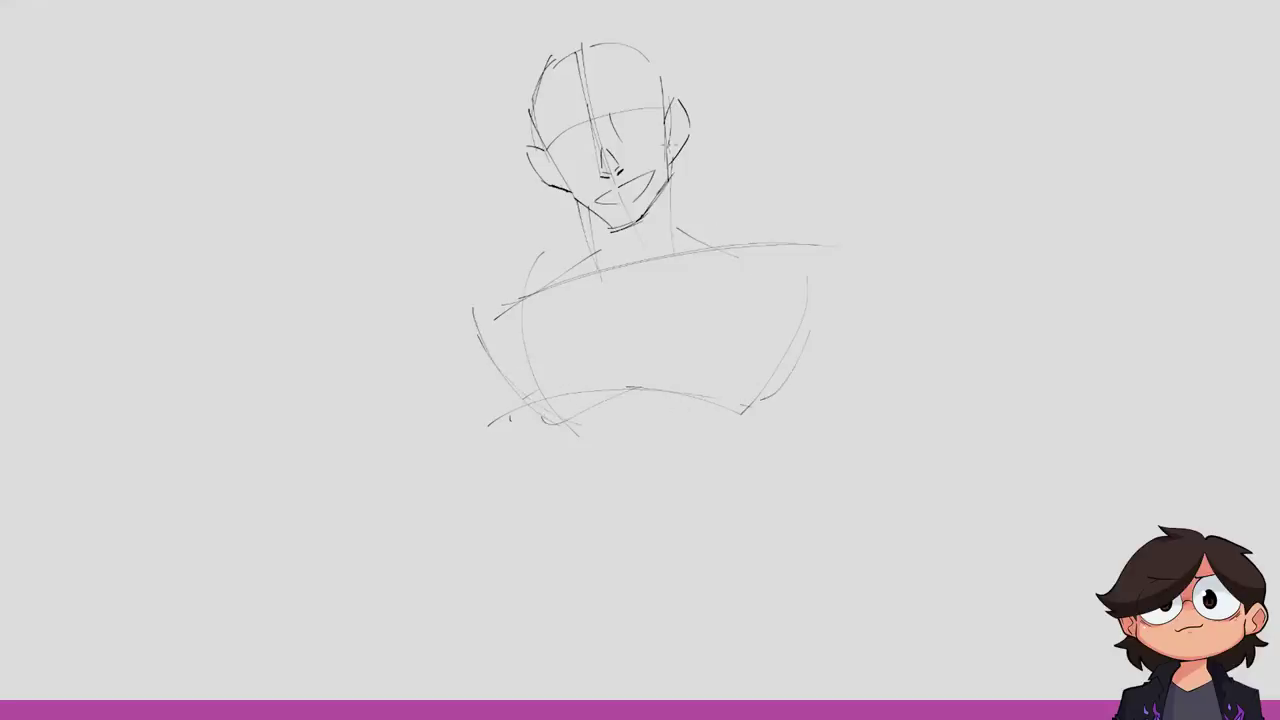
left_click_drag(583, 206, 597, 254)
left_click_drag(671, 170, 669, 238)
mouse_move(583, 206)
left_mouse_down()
mouse_move(604, 240)
mouse_move(630, 246)
mouse_move(658, 196)
mouse_move(666, 212)
left_mouse_up()
mouse_move(591, 241)
left_mouse_down()
mouse_move(599, 251)
mouse_move(484, 348)
left_mouse_up()
Add shoulder contours, a torso centre line, armpit contours and the lower chest and torso curves.
left_click_drag(672, 222, 816, 306)
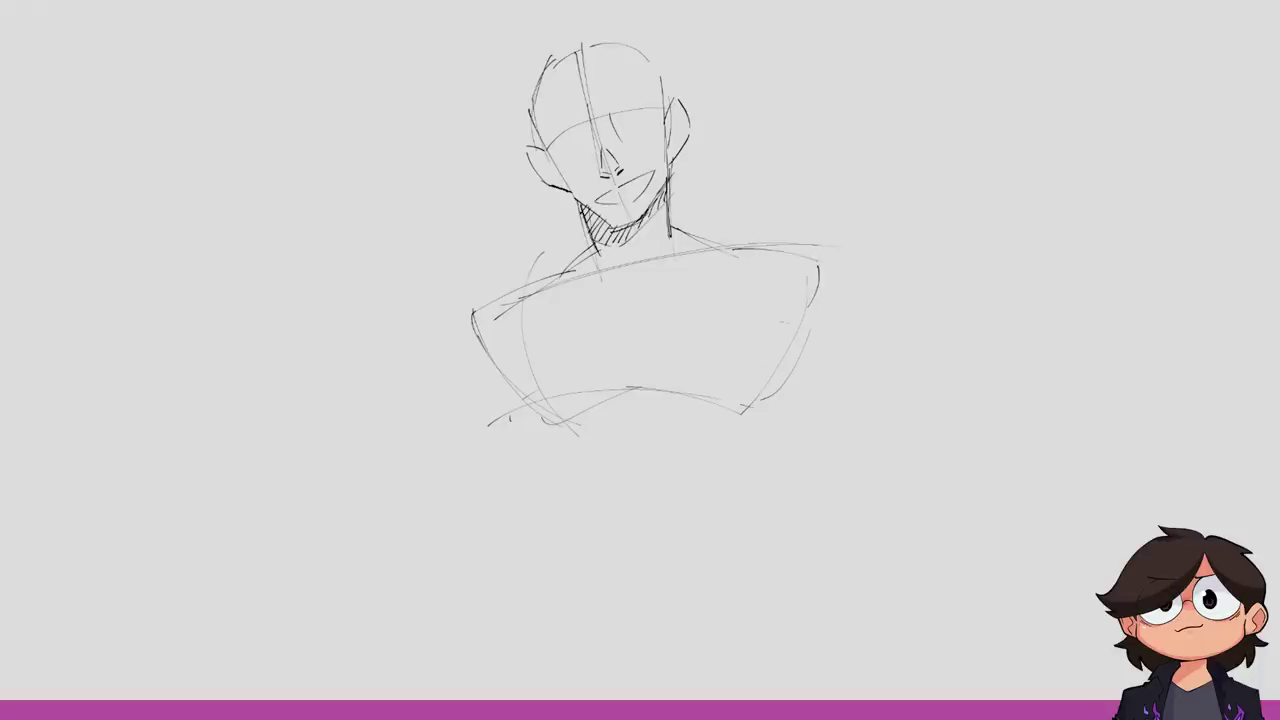
left_click_drag(632, 255, 635, 432)
mouse_move(478, 328)
left_mouse_down()
mouse_move(502, 334)
mouse_move(498, 364)
mouse_move(560, 412)
left_mouse_up()
key("ctrl+z")
key("ctrl+z")
left_click_drag(510, 322, 498, 384)
mouse_move(496, 376)
left_mouse_down()
mouse_move(544, 414)
mouse_move(700, 404)
left_mouse_up()
mouse_move(734, 414)
left_mouse_down()
mouse_move(786, 362)
mouse_move(774, 290)
mouse_move(818, 278)
left_mouse_up()
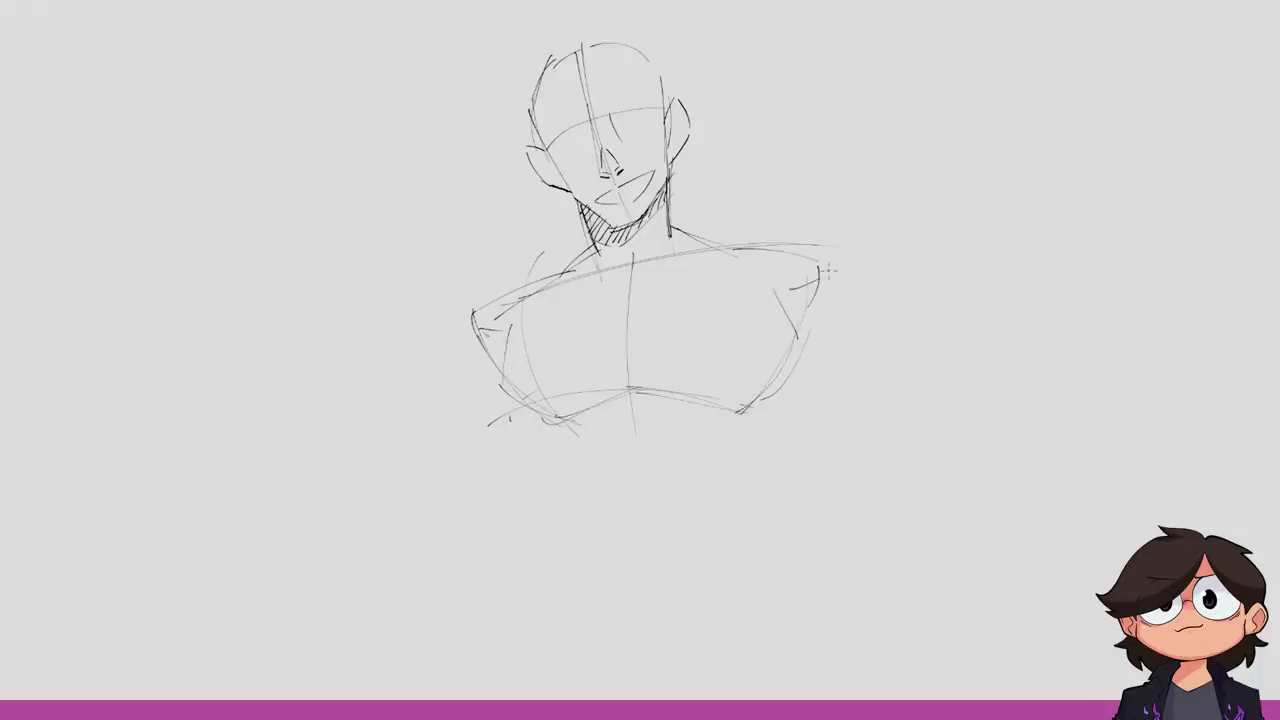
mouse_move(518, 378)
left_mouse_down()
mouse_move(540, 470)
mouse_move(740, 466)
left_mouse_up()
mouse_move(782, 410)
left_mouse_down()
mouse_move(750, 474)
mouse_move(768, 468)
left_mouse_up()
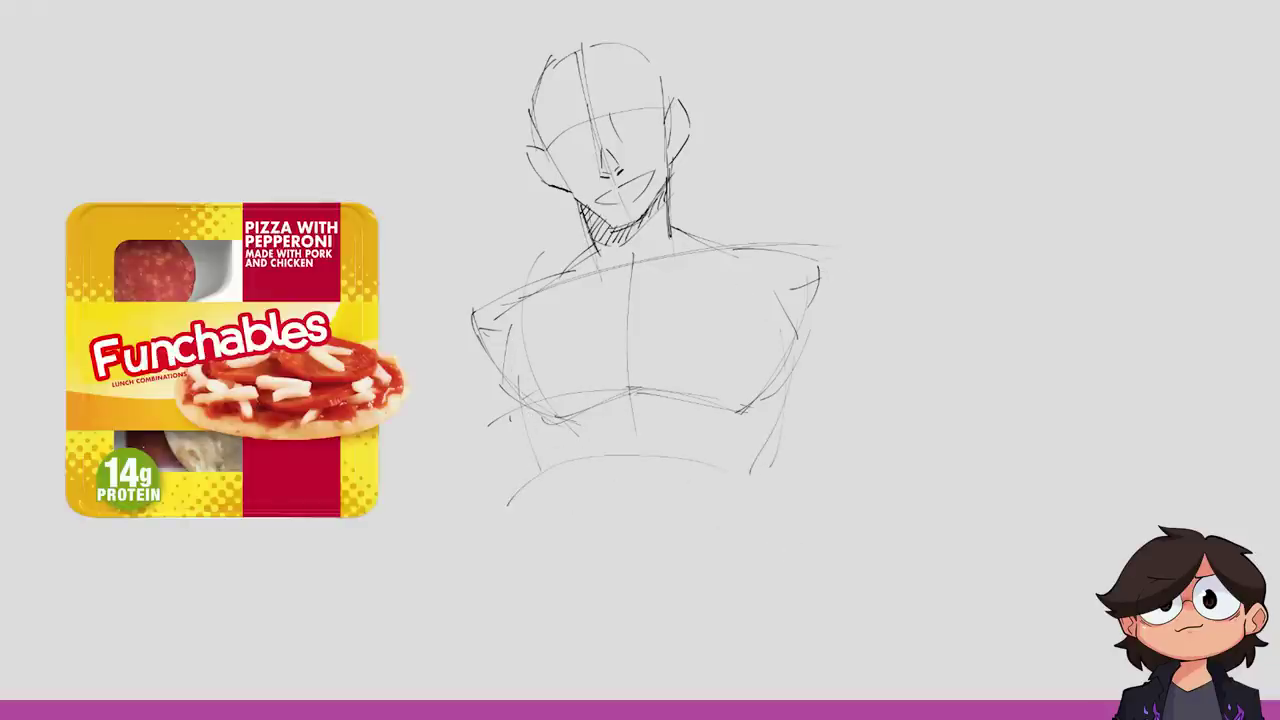
Extend the torso centre line and arch across the lower torso with side strokes.
mouse_move(640, 390)
left_mouse_down()
mouse_move(617, 522)
mouse_move(640, 422)
left_mouse_up()
mouse_move(560, 462)
left_mouse_down()
mouse_move(670, 420)
mouse_move(714, 484)
left_mouse_up()
mouse_move(498, 318)
left_mouse_down()
mouse_move(506, 362)
mouse_move(556, 426)
left_mouse_up()
mouse_move(786, 288)
left_mouse_down()
mouse_move(802, 268)
mouse_move(746, 414)
left_mouse_up()
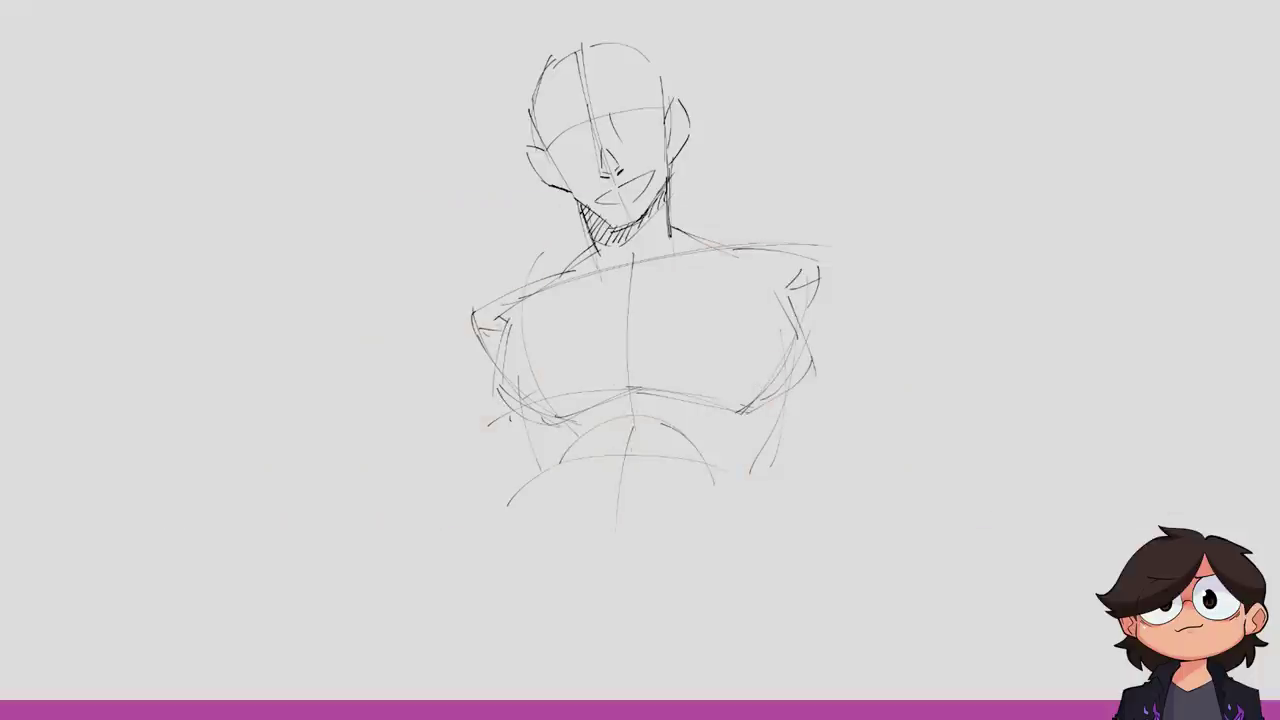
left_click_drag(545, 477, 529, 585)
key("ctrl+z")
Sketch the lower-left torso line, hip curves and the right torso line.
left_click_drag(544, 474, 540, 566)
left_click_drag(527, 556, 441, 654)
key("ctrl+z")
key("ctrl+z")
mouse_move(480, 608)
left_mouse_down()
mouse_move(428, 658)
mouse_move(550, 678)
left_mouse_up()
left_click_drag(682, 658, 648, 692)
mouse_move(768, 476)
left_mouse_down()
mouse_move(744, 584)
mouse_move(754, 654)
left_mouse_up()
Try a left arm outline, then add strokes along the left and right torso sides.
left_click_drag(447, 356, 463, 401)
left_click_drag(480, 407, 437, 524)
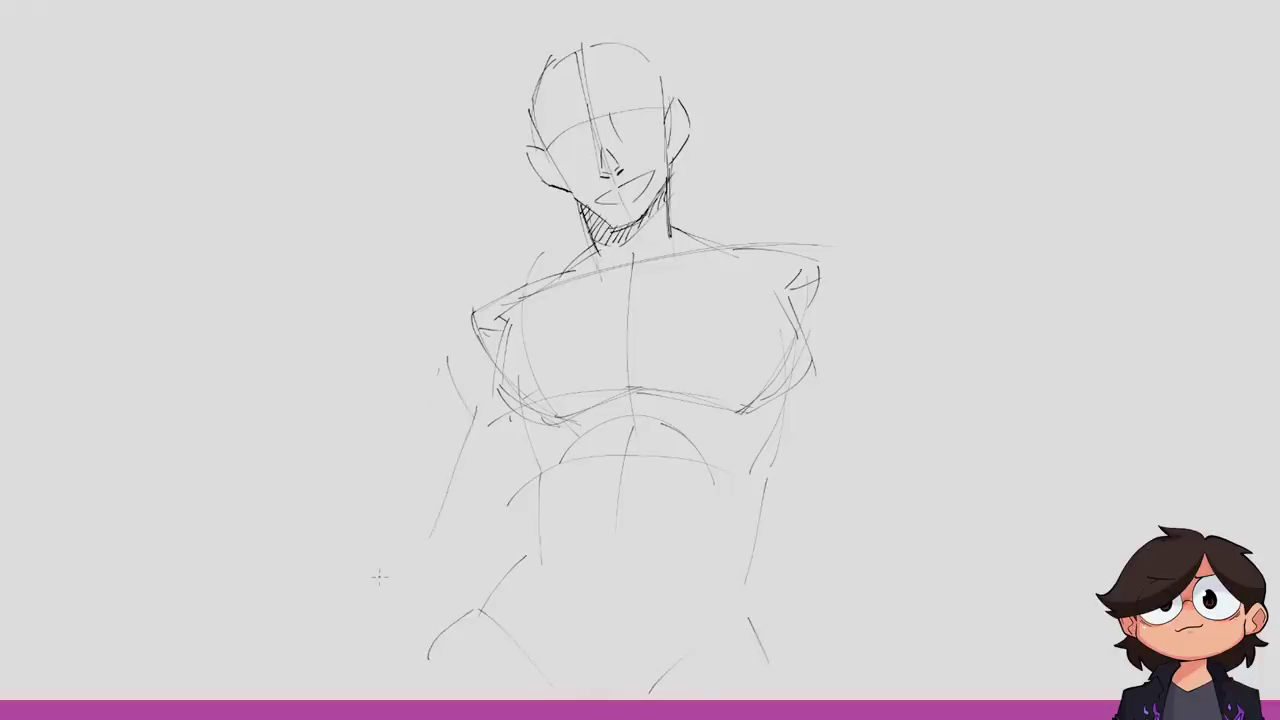
key("ctrl+z")
mouse_move(517, 400)
left_mouse_down()
mouse_move(528, 450)
mouse_move(566, 496)
left_mouse_up()
left_click_drag(790, 380, 735, 485)
left_click_drag(784, 418, 738, 506)
Draw the waist curves, lower hip lines and vertical belly lines.
left_click_drag(566, 456, 542, 514)
left_click_drag(540, 572, 514, 620)
mouse_move(518, 598)
left_mouse_down()
mouse_move(574, 684)
mouse_move(722, 606)
left_mouse_up()
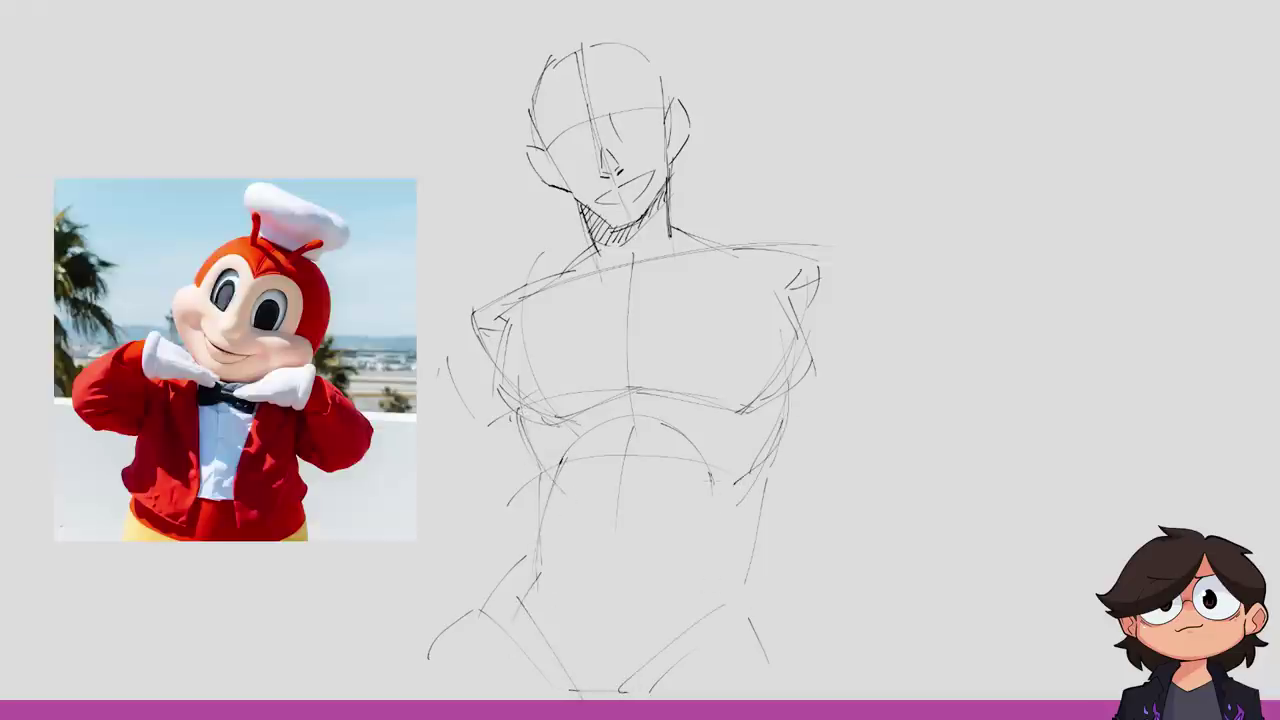
left_click_drag(712, 486, 704, 608)
mouse_move(542, 528)
left_mouse_down()
mouse_move(536, 578)
mouse_move(601, 566)
mouse_move(583, 611)
mouse_move(684, 604)
left_mouse_up()
left_click_drag(554, 524, 558, 612)
key("ctrl+z")
left_click_drag(672, 434, 668, 620)
Refine the left shoulder stroke and redraw the right shoulder arc.
left_click_drag(480, 316, 504, 294)
mouse_move(456, 326)
left_mouse_down()
mouse_move(478, 396)
mouse_move(468, 452)
left_mouse_up()
key("ctrl+z")
left_click_drag(498, 346, 480, 374)
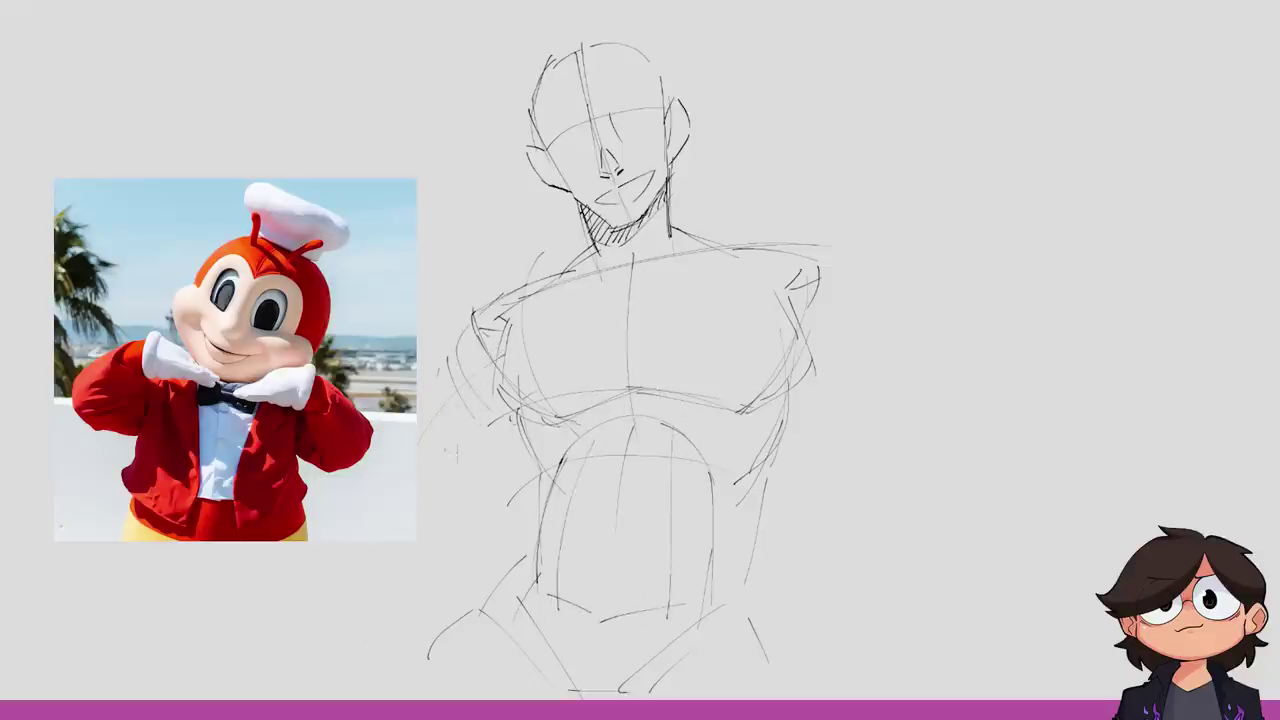
left_click_drag(390, 556, 440, 546)
key("ctrl+z")
key("ctrl+z")
left_click_drag(510, 334, 470, 368)
key("ctrl+z")
left_click_drag(510, 289, 458, 356)
mouse_move(702, 242)
left_mouse_down()
mouse_move(816, 238)
mouse_move(840, 310)
left_mouse_up()
key("ctrl+z")
key("ctrl+z")
mouse_move(702, 242)
left_mouse_down()
mouse_move(790, 228)
mouse_move(826, 256)
left_mouse_up()
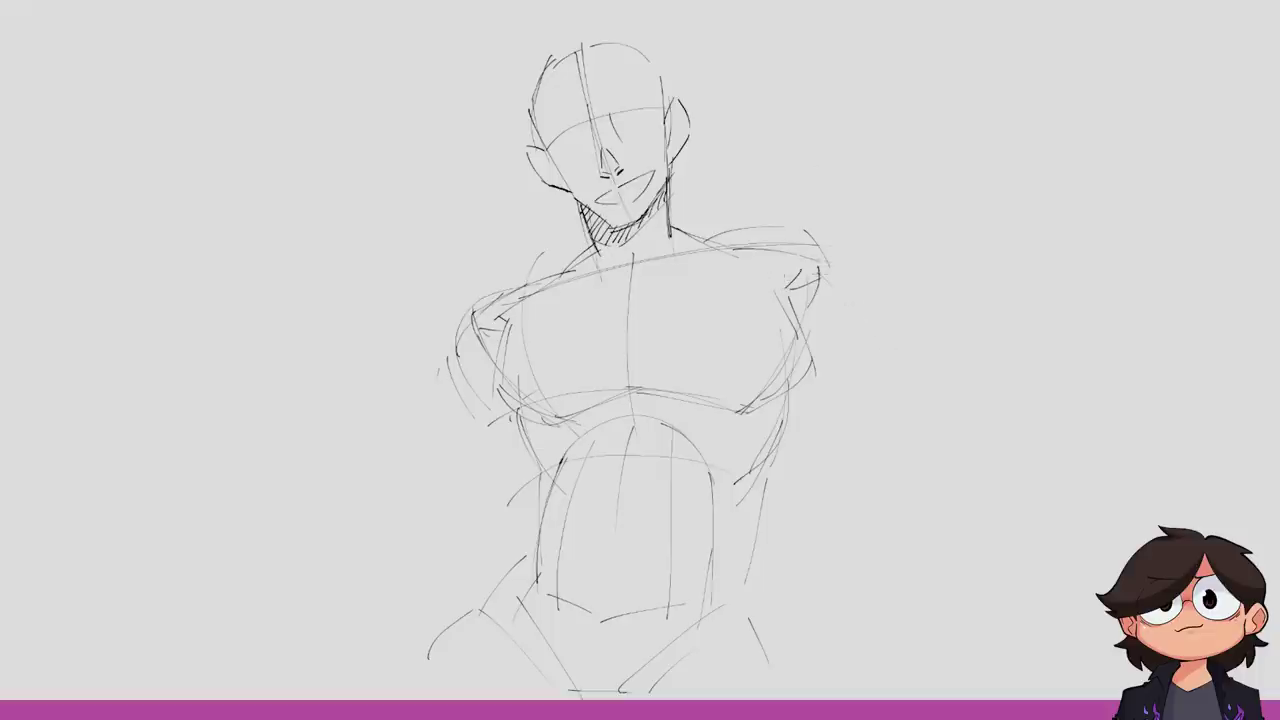
Sketch the lowered left arm with forearm, hand and outer upper-arm outline.
left_click_drag(472, 410, 380, 544)
left_click_drag(520, 346, 430, 490)
left_click_drag(446, 438, 366, 583)
left_click_drag(390, 588, 440, 594)
left_click_drag(490, 330, 352, 534)
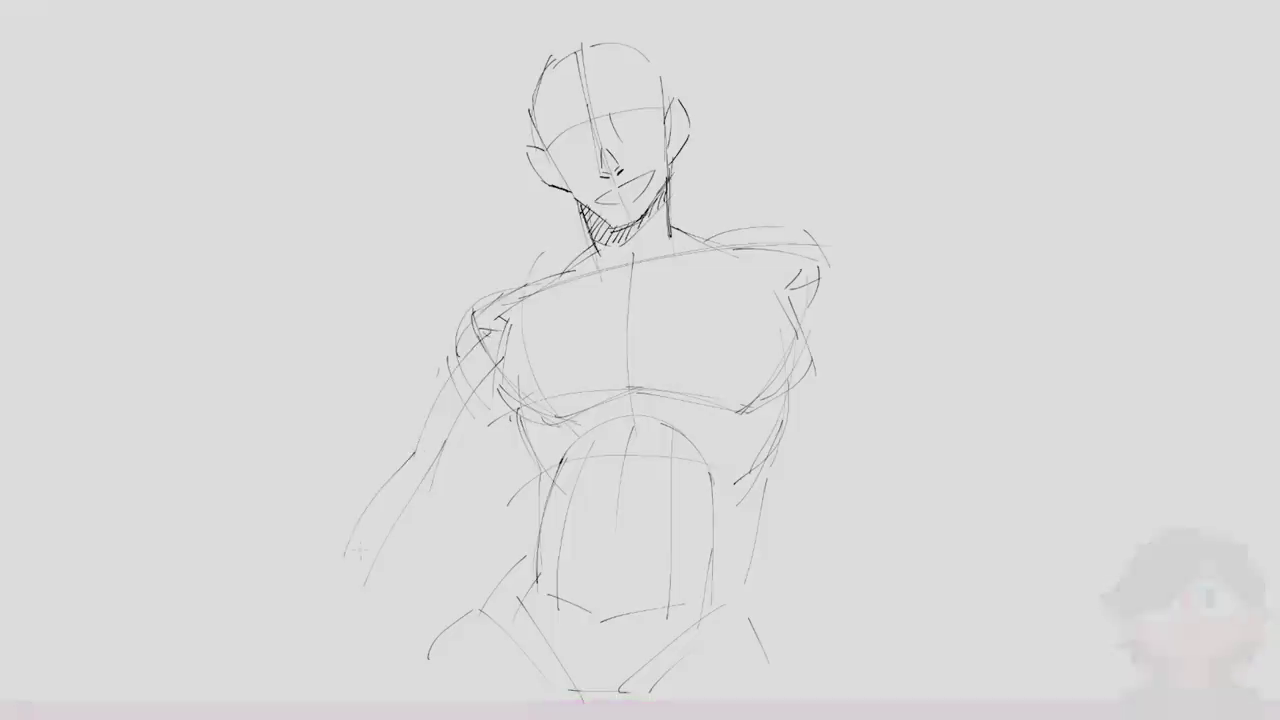
left_click_drag(488, 512, 434, 548)
left_click_drag(422, 556, 382, 568)
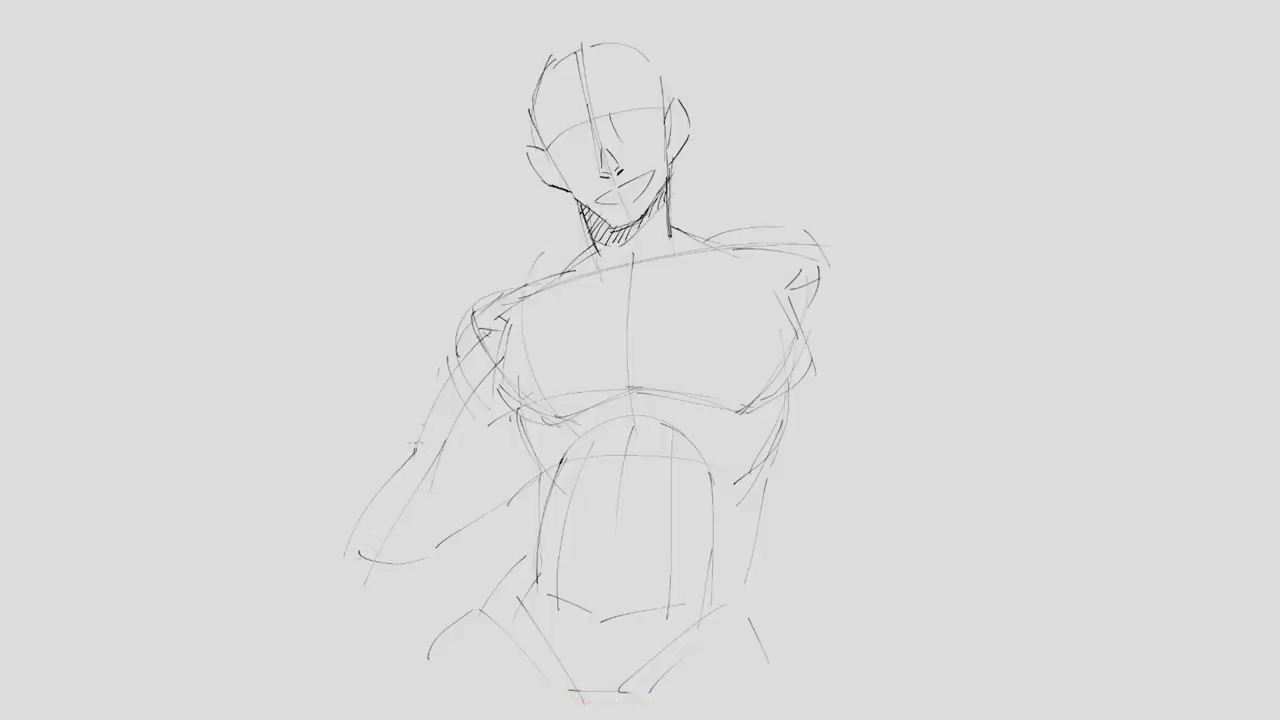
left_click_drag(450, 372, 414, 452)
Replace the long right arm with a raised forearm, elbow and egg-shaped fist oval.
left_click_drag(800, 288, 1010, 383)
left_click_drag(790, 280, 768, 300)
left_click_drag(824, 280, 970, 430)
left_click_drag(788, 428, 906, 494)
mouse_move(786, 398)
left_mouse_down()
mouse_move(778, 416)
mouse_move(918, 490)
mouse_move(966, 482)
left_mouse_up()
left_click_drag(890, 336, 1010, 383)
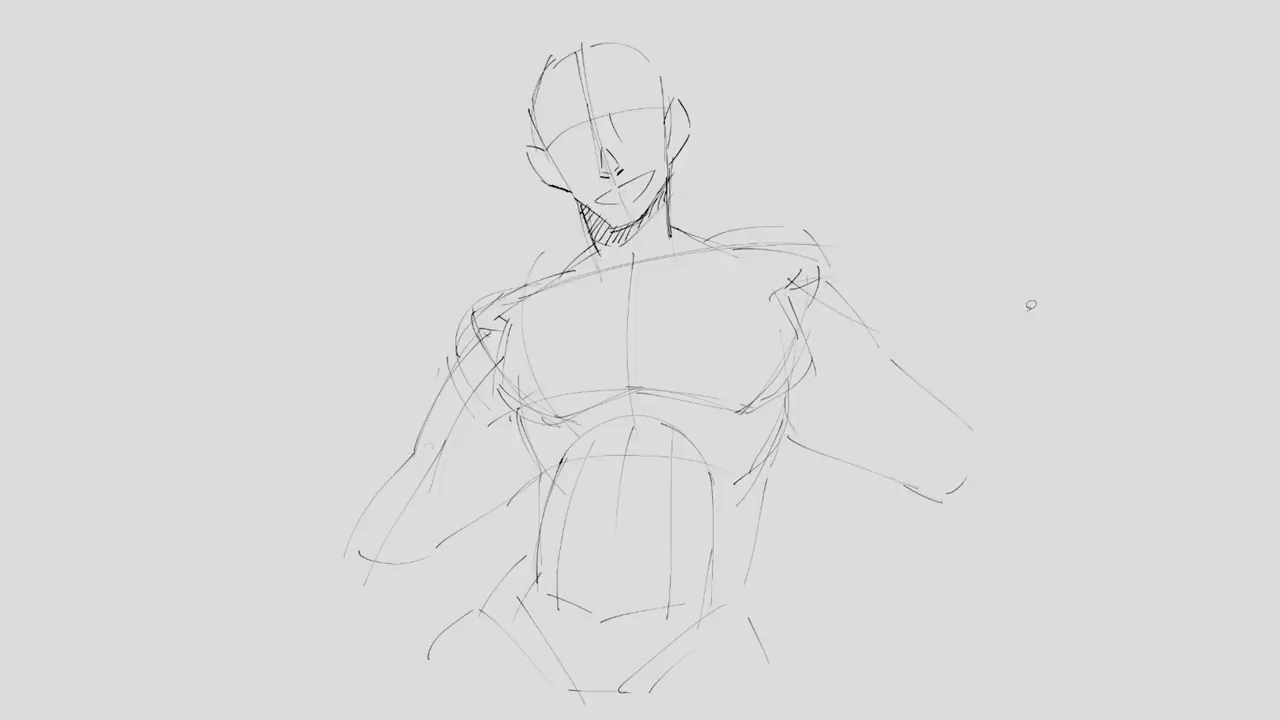
left_click_drag(442, 446, 416, 458)
mouse_move(1000, 254)
left_mouse_down()
mouse_move(955, 460)
mouse_move(976, 248)
mouse_move(946, 312)
left_mouse_up()
mouse_move(936, 342)
left_mouse_down()
mouse_move(874, 432)
mouse_move(918, 480)
mouse_move(998, 294)
left_mouse_up()
mouse_move(1004, 238)
left_mouse_down()
mouse_move(1002, 161)
mouse_move(1000, 256)
left_mouse_up()
left_click_drag(944, 206, 948, 246)
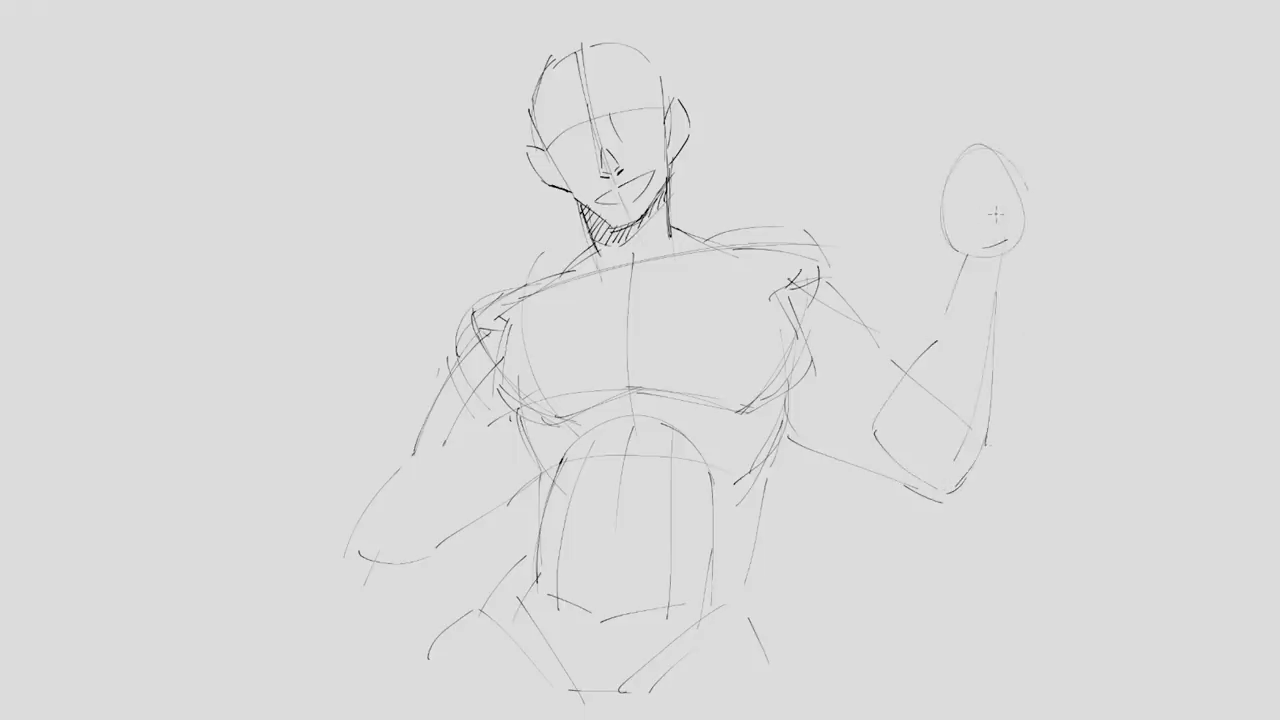
Darken the neck lines and chin hatching, undoing overly heavy strokes.
left_click_drag(570, 194, 587, 244)
left_click_drag(578, 230, 536, 278)
key("ctrl+z")
left_click_drag(572, 194, 590, 244)
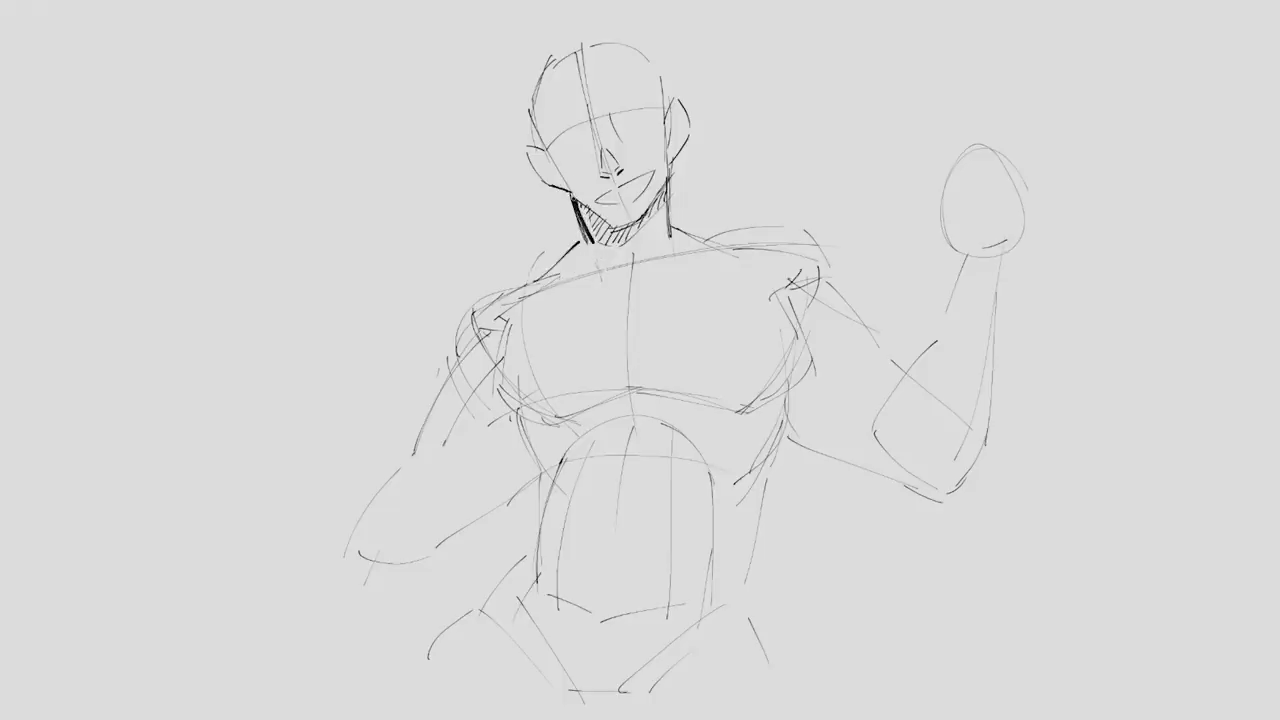
mouse_move(668, 166)
left_mouse_down()
mouse_move(670, 232)
mouse_move(703, 237)
left_mouse_up()
key("ctrl+z")
key("ctrl+z")
key("ctrl+z")
key("ctrl+z")
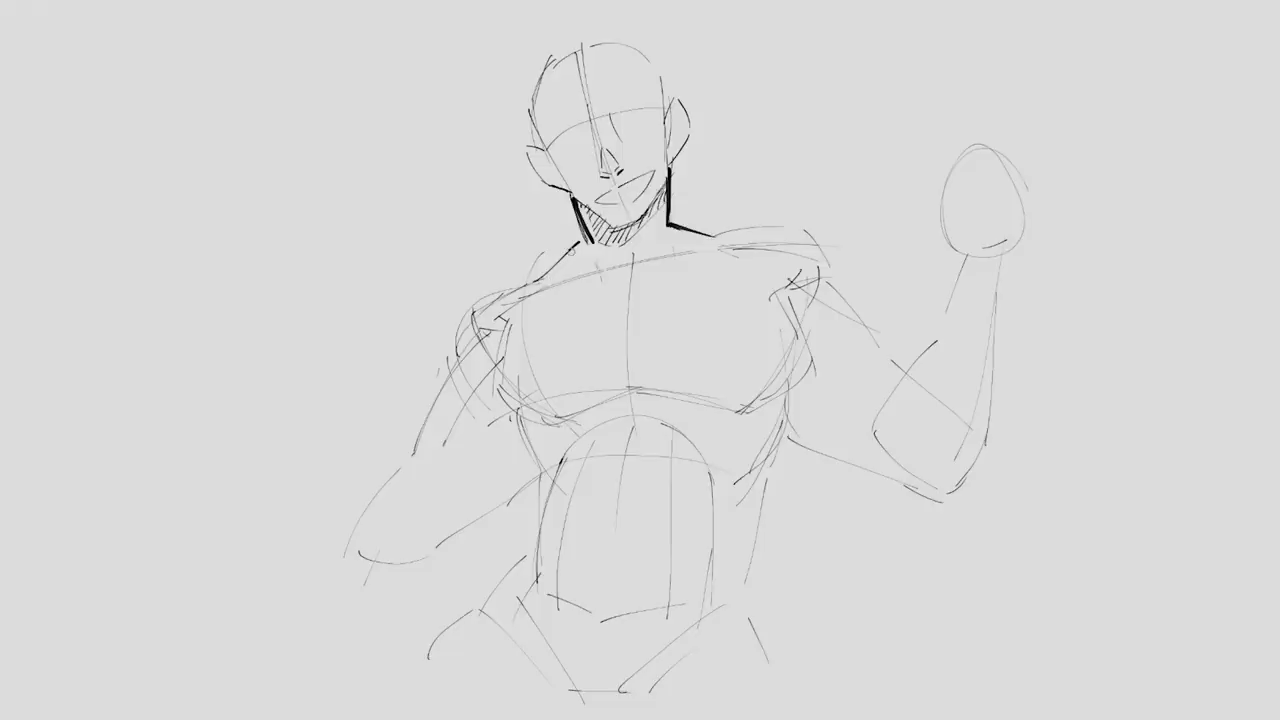
mouse_move(576, 198)
left_mouse_down()
mouse_move(592, 236)
mouse_move(646, 214)
left_mouse_up()
mouse_move(666, 180)
left_mouse_down()
mouse_move(670, 220)
mouse_move(646, 218)
left_mouse_up()
Darken the jaw and skull outline and the left neck-to-shoulder line.
key("ctrl+z")
key("ctrl+z")
left_click_drag(665, 164, 668, 220)
mouse_move(540, 150)
left_mouse_down()
mouse_move(574, 200)
mouse_move(552, 58)
mouse_move(612, 40)
left_mouse_up()
key("ctrl+z")
left_click_drag(668, 180, 652, 200)
key("ctrl+z")
mouse_move(612, 44)
left_mouse_down()
mouse_move(654, 62)
mouse_move(670, 166)
left_mouse_up()
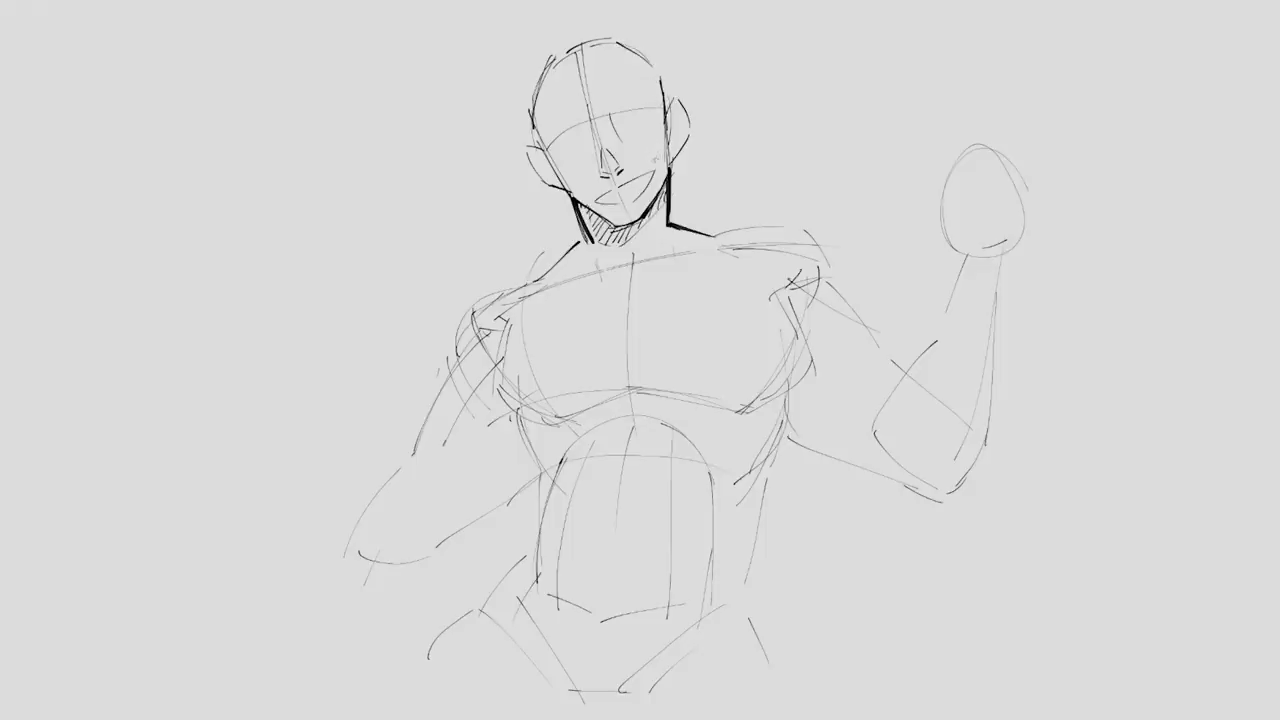
left_click_drag(586, 232, 468, 302)
key("ctrl+z")
mouse_move(544, 264)
left_mouse_down()
mouse_move(482, 286)
mouse_move(460, 342)
mouse_move(488, 327)
mouse_move(500, 414)
left_mouse_up()
key("ctrl+z")
Trace the left pectoral darker, erase the mouth and smile lines, and attempt the eyes.
mouse_move(506, 328)
left_mouse_down()
mouse_move(516, 410)
mouse_move(562, 418)
left_mouse_up()
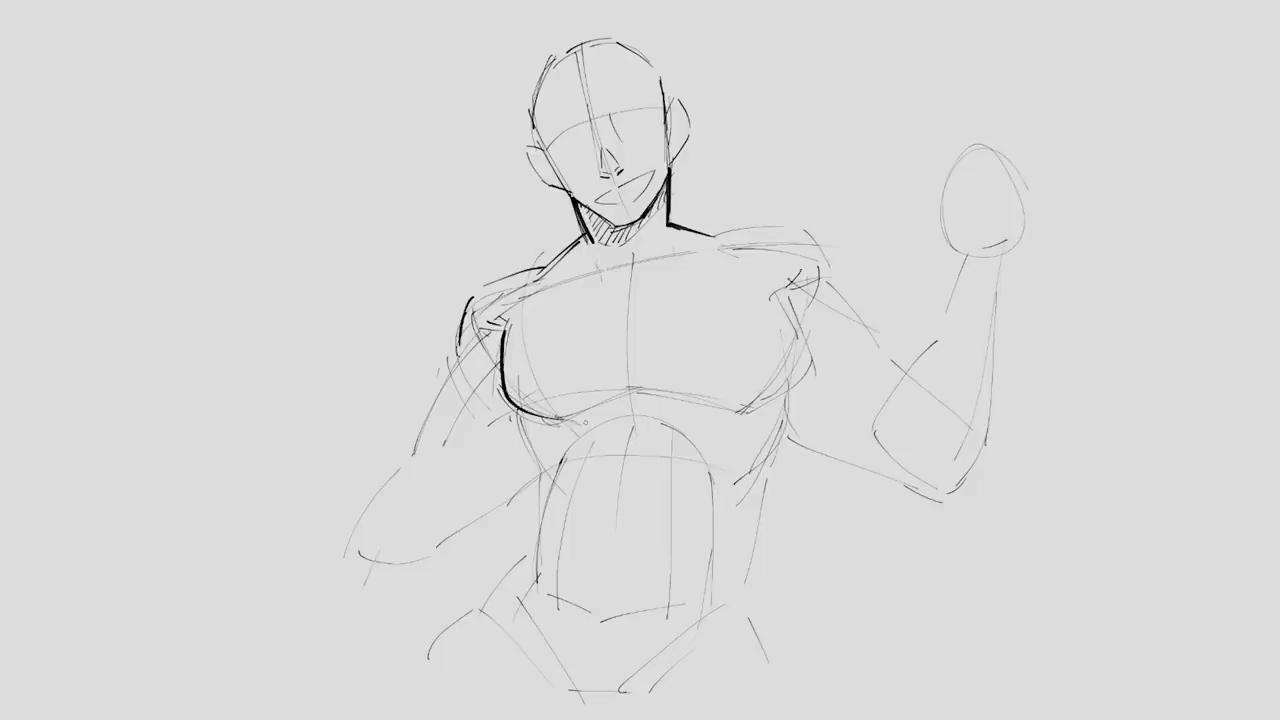
left_click_drag(498, 350, 456, 420)
left_click_drag(486, 373, 506, 410)
left_click_drag(596, 200, 640, 196)
left_click_drag(624, 172, 652, 190)
mouse_move(582, 116)
left_mouse_down()
mouse_move(598, 128)
mouse_move(600, 172)
mouse_move(626, 108)
mouse_move(655, 114)
mouse_move(626, 106)
mouse_move(654, 114)
mouse_move(631, 129)
mouse_move(644, 128)
mouse_move(654, 116)
mouse_move(632, 128)
mouse_move(654, 96)
left_mouse_up()
key("ctrl+z")
key("ctrl+z")
key("ctrl+z")
key("ctrl+z")
key("ctrl+z")
Draw the second eye with its corner and pupil, both eyebrows, and a short mouth.
mouse_move(574, 142)
left_mouse_down()
mouse_move(594, 122)
mouse_move(572, 128)
mouse_move(584, 122)
mouse_move(576, 152)
mouse_move(588, 148)
left_mouse_up()
key("ctrl+z")
key("ctrl+z")
left_click(576, 108)
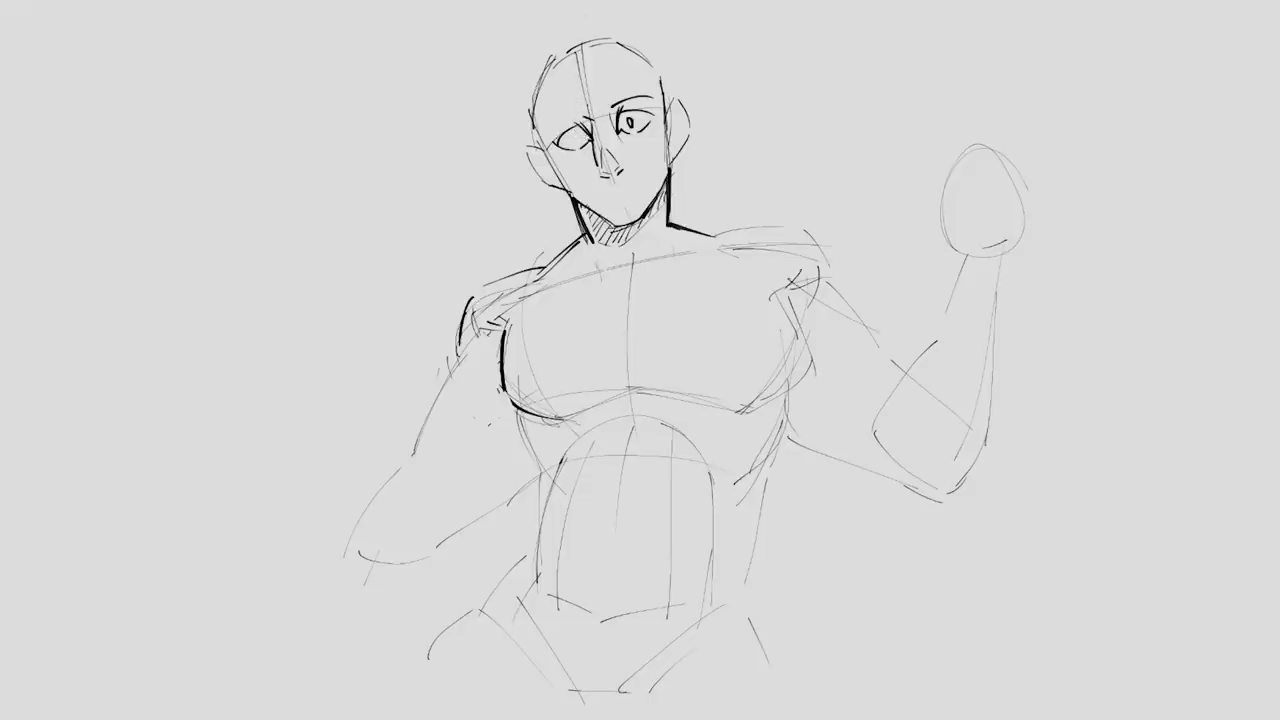
key("ctrl+z")
left_click_drag(590, 126, 598, 140)
mouse_move(576, 133)
left_mouse_down()
mouse_move(573, 115)
mouse_move(584, 140)
mouse_move(634, 127)
mouse_move(609, 182)
left_mouse_up()
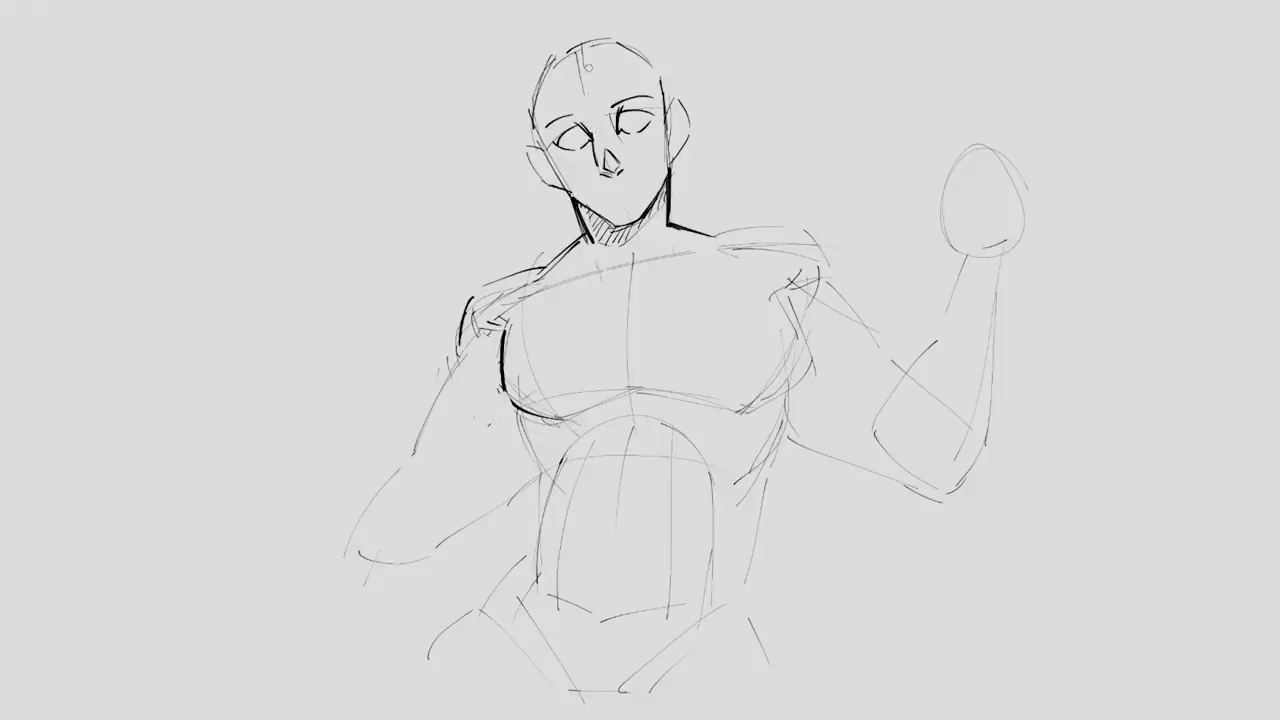
left_click_drag(609, 104, 636, 92)
left_click_drag(545, 126, 576, 109)
mouse_move(603, 189)
left_mouse_down()
mouse_move(625, 203)
mouse_move(646, 180)
left_mouse_up()
Sketch the left arm bending at the elbow with the forearm resting on the hip.
left_click_drag(496, 316, 382, 466)
mouse_move(424, 400)
left_mouse_down()
mouse_move(362, 500)
mouse_move(450, 520)
left_mouse_up()
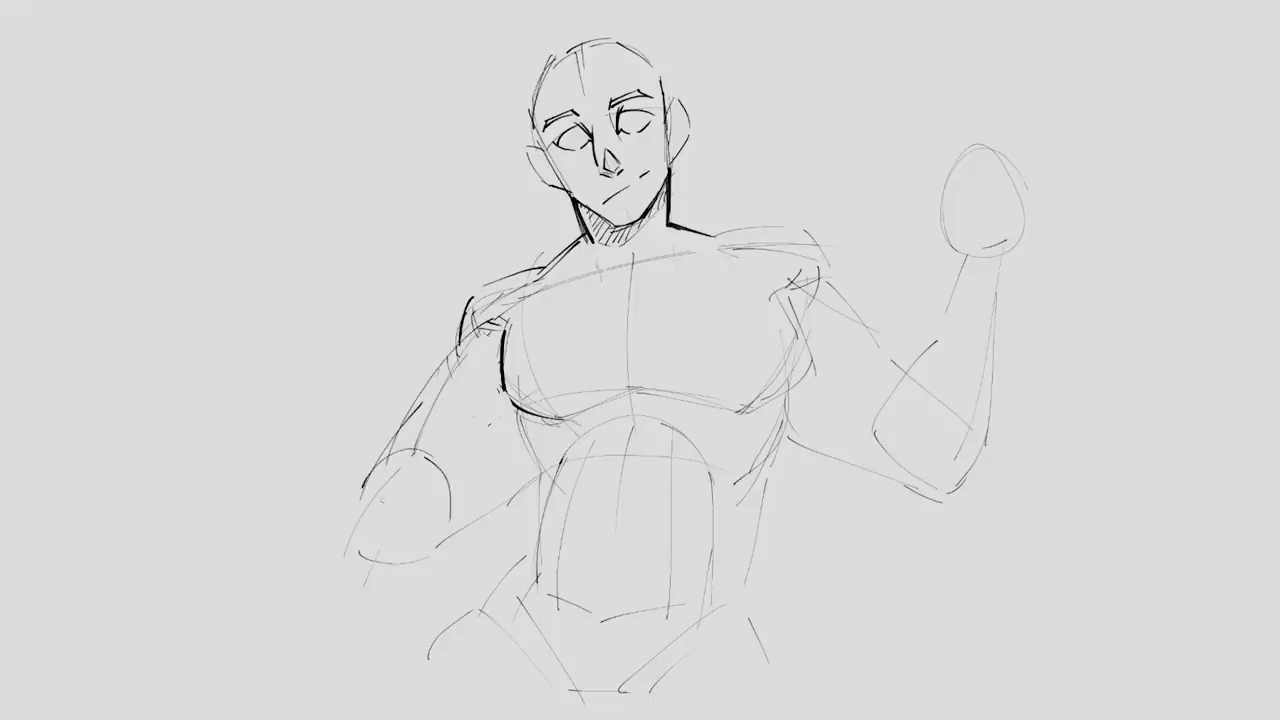
left_click_drag(356, 506, 440, 598)
mouse_move(376, 540)
left_mouse_down()
mouse_move(458, 610)
mouse_move(436, 646)
left_mouse_up()
left_click_drag(446, 590, 498, 570)
left_click_drag(452, 518, 470, 576)
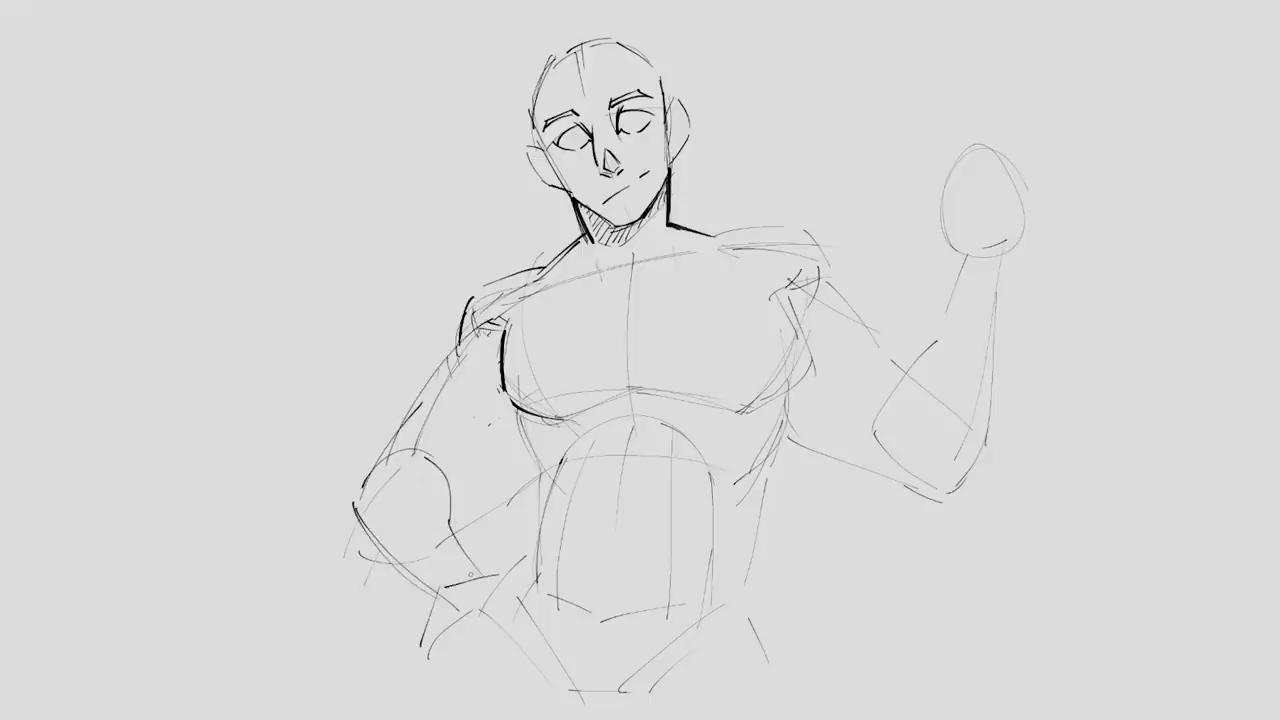
mouse_move(462, 484)
left_mouse_down()
mouse_move(528, 445)
mouse_move(446, 508)
left_mouse_up()
key("ctrl+z")
Darken the raised arm's shoulder, bicep, underarm and forearm contours.
mouse_move(706, 236)
left_mouse_down()
mouse_move(762, 214)
mouse_move(840, 268)
mouse_move(882, 336)
left_mouse_up()
key("ctrl+z")
left_click_drag(834, 268, 890, 348)
mouse_move(786, 392)
left_mouse_down()
mouse_move(852, 448)
mouse_move(930, 482)
left_mouse_up()
mouse_move(956, 236)
left_mouse_down()
mouse_move(928, 328)
mouse_move(868, 404)
mouse_move(874, 434)
left_mouse_up()
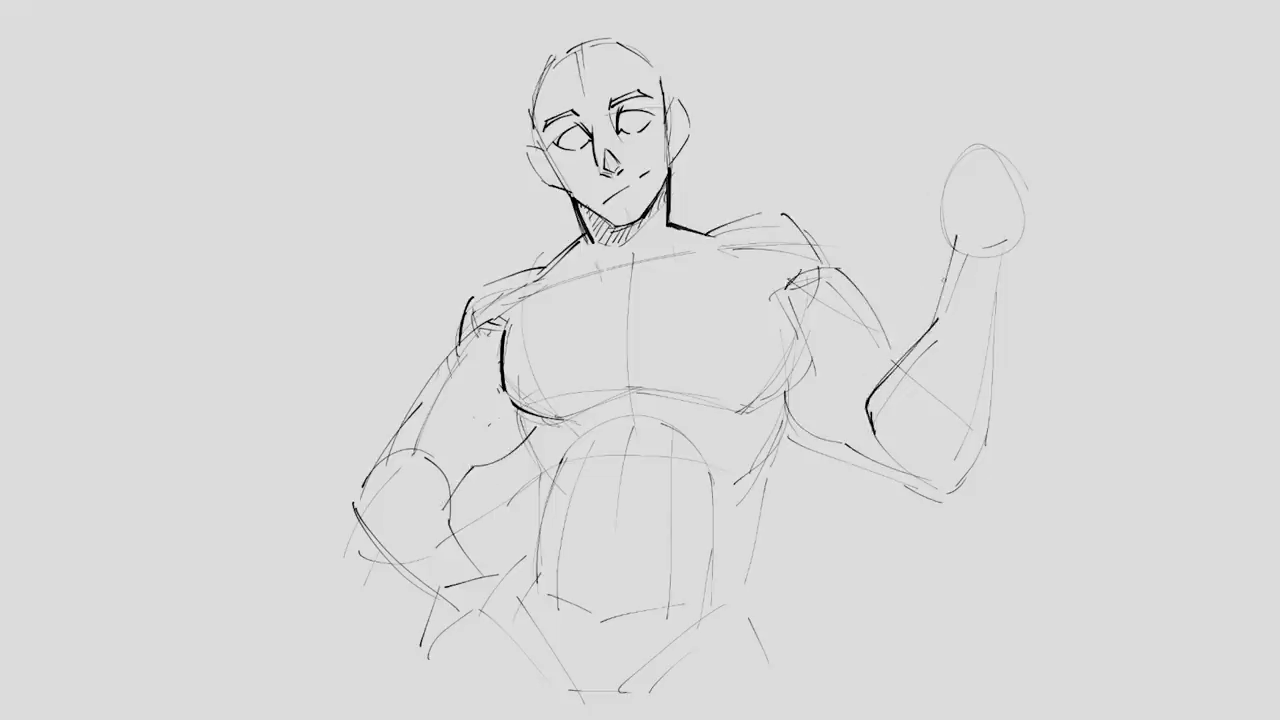
mouse_move(914, 478)
left_mouse_down()
mouse_move(986, 380)
mouse_move(1000, 234)
left_mouse_up()
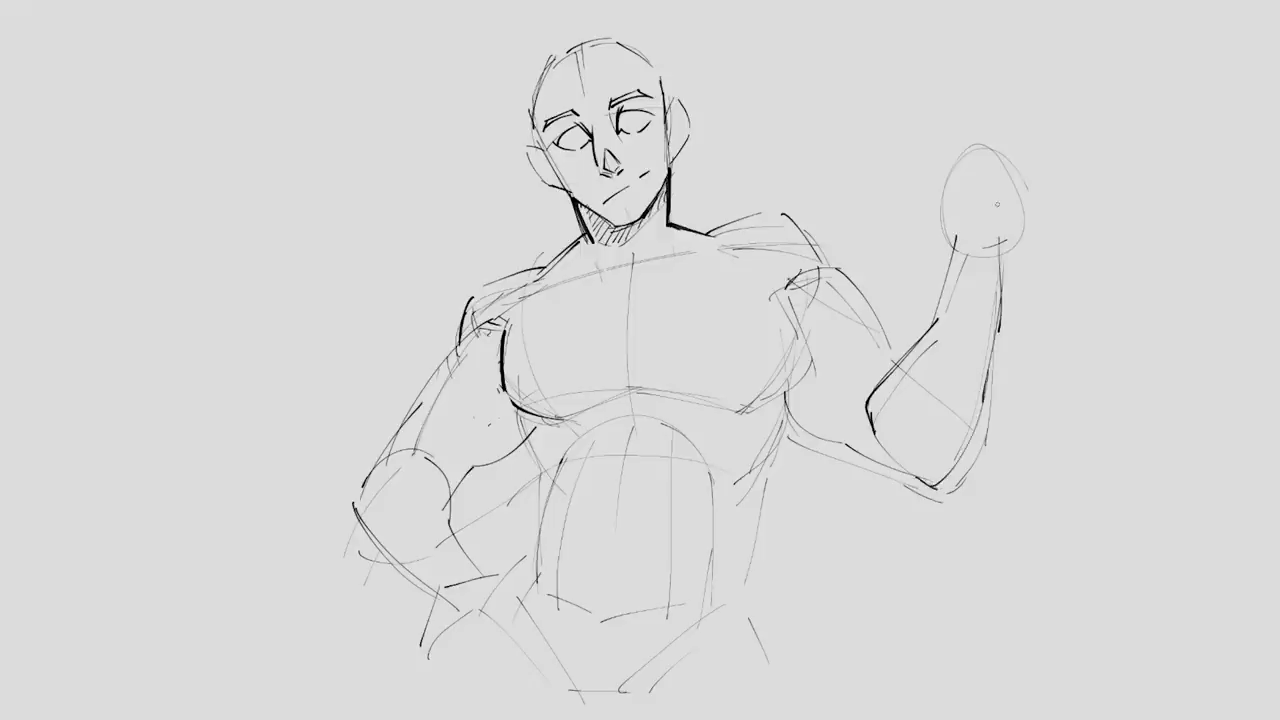
left_click_drag(940, 320, 957, 238)
mouse_move(516, 408)
left_mouse_down()
mouse_move(490, 322)
mouse_move(566, 272)
left_mouse_up()
key("ctrl+z")
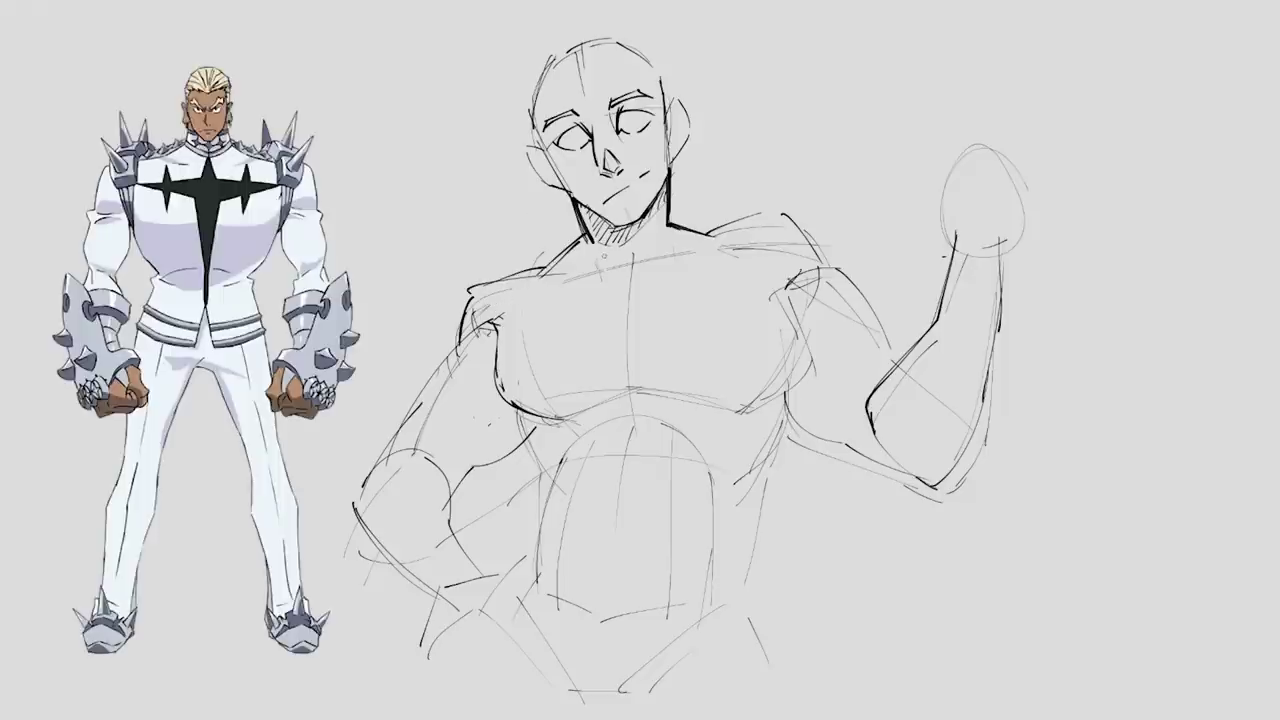
Darken the top of the right shoulder, the neck base and the collarbone.
left_click_drag(662, 232, 780, 210)
left_click_drag(572, 272, 618, 264)
left_click_drag(611, 243, 631, 274)
left_click_drag(646, 228, 633, 264)
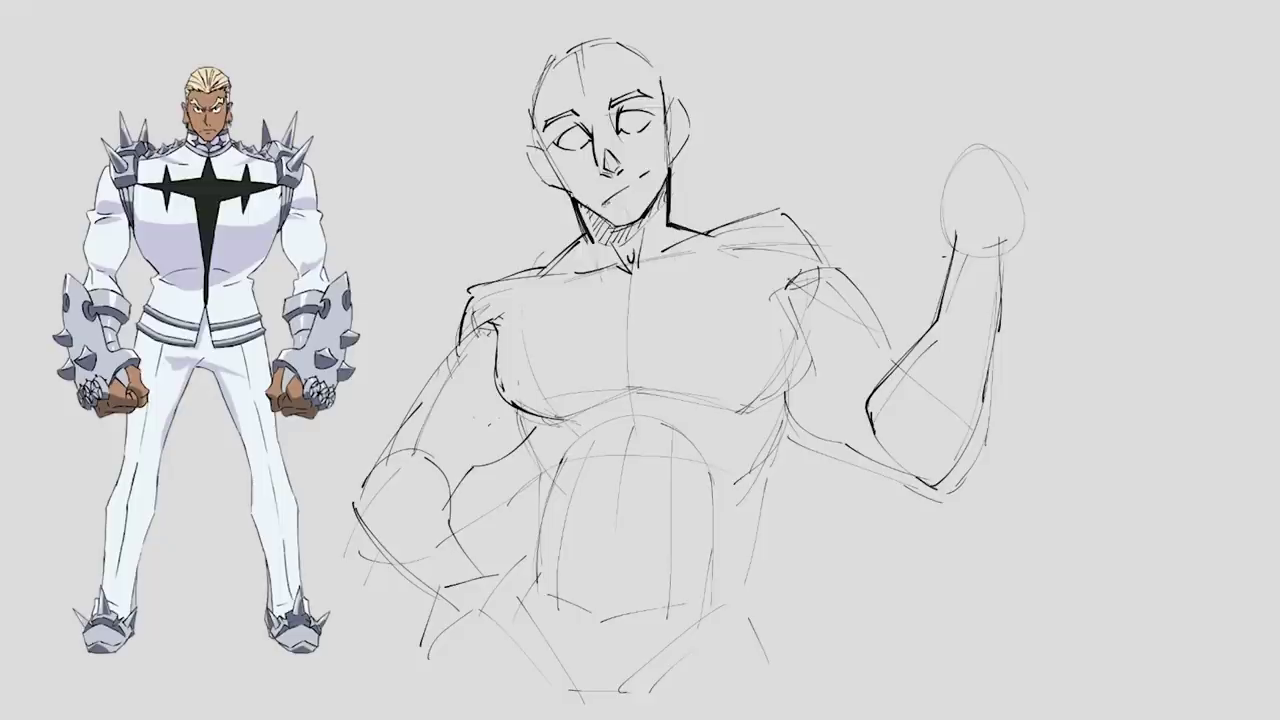
Ink the mouth line, the pupils and freckles under the eye.
left_click_drag(600, 202, 638, 194)
left_click_drag(652, 168, 628, 196)
key("ctrl+z")
key("ctrl+z")
left_click_drag(654, 162, 646, 188)
left_click_drag(576, 134, 630, 132)
key("ctrl+z")
left_click_drag(566, 152, 570, 162)
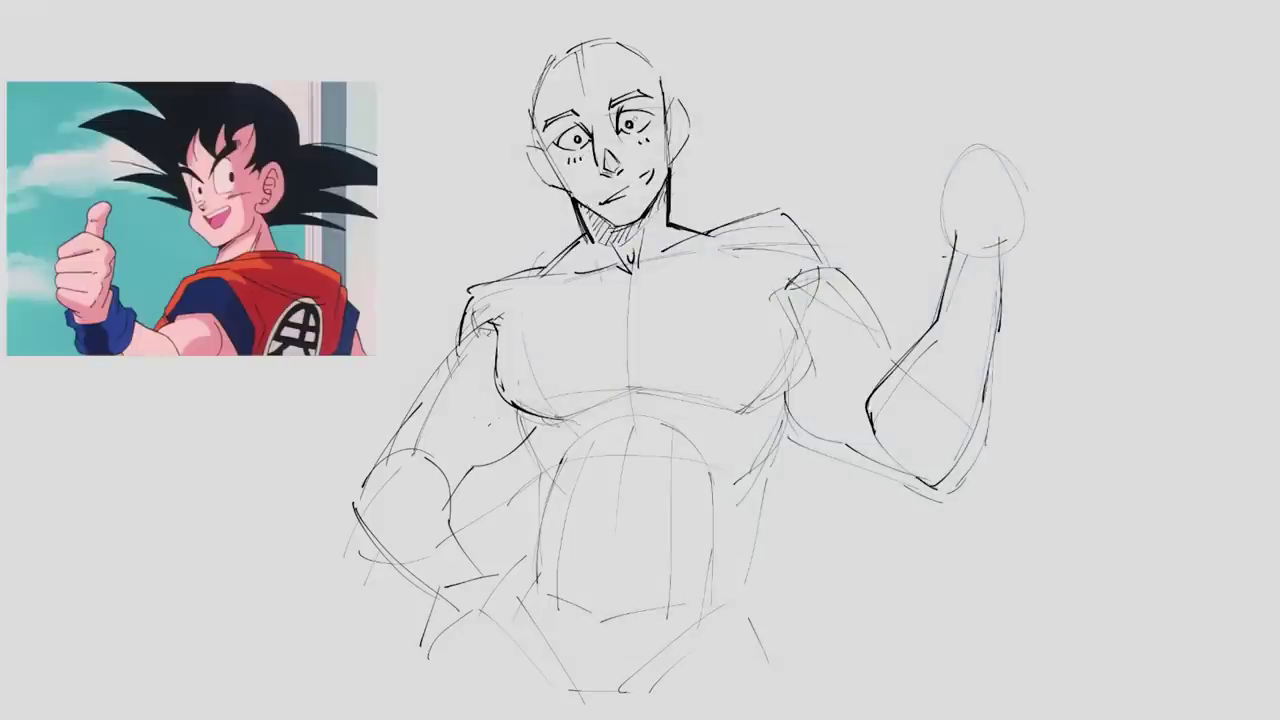
Outline the raised fist with its wrist curve, knuckle line and finger lines.
left_click_drag(958, 226, 946, 240)
mouse_move(946, 150)
left_mouse_down()
mouse_move(938, 230)
mouse_move(980, 140)
left_mouse_up()
left_click_drag(990, 248, 1022, 230)
left_click_drag(984, 124, 998, 128)
left_click_drag(935, 158, 985, 125)
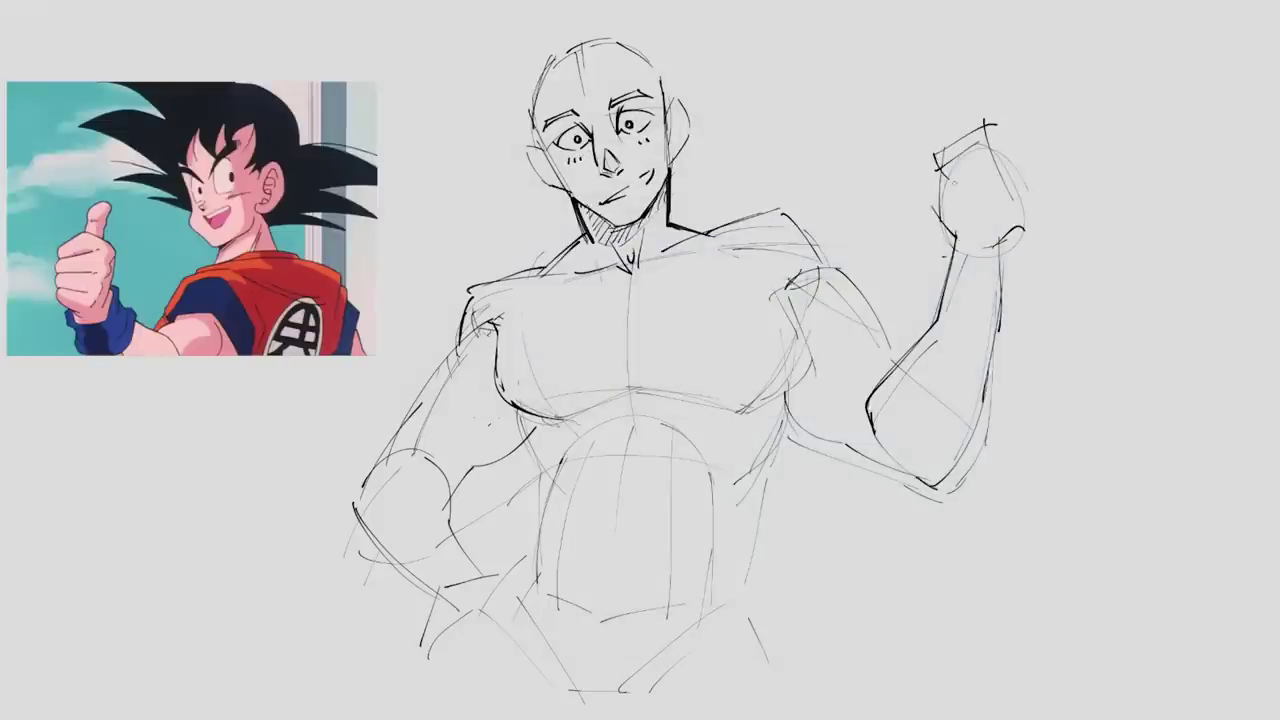
left_click_drag(950, 180, 966, 188)
left_click_drag(966, 160, 988, 182)
left_click_drag(978, 194, 1002, 184)
left_click_drag(936, 154, 938, 196)
left_click_drag(940, 184, 972, 216)
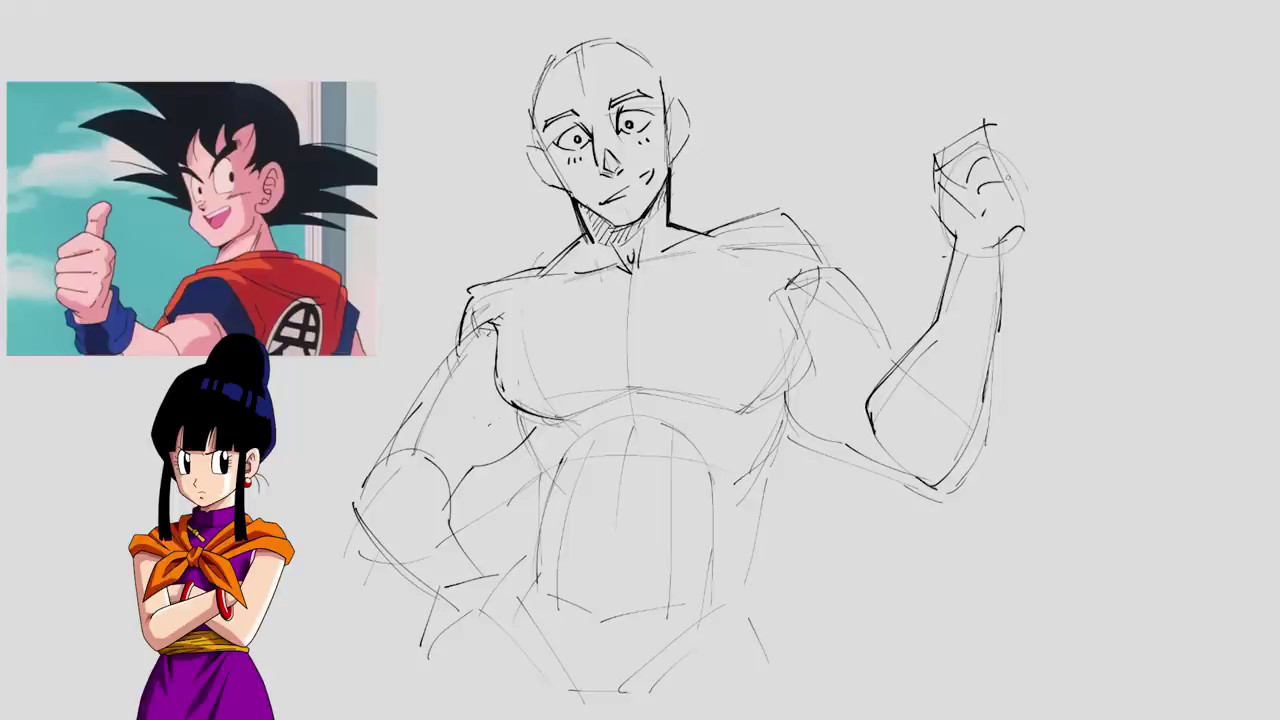
Remove the failed lower-left arm and bicep strokes, then define the fist's fingers and thumb.
mouse_move(388, 574)
left_mouse_down()
mouse_move(466, 600)
mouse_move(364, 674)
left_mouse_up()
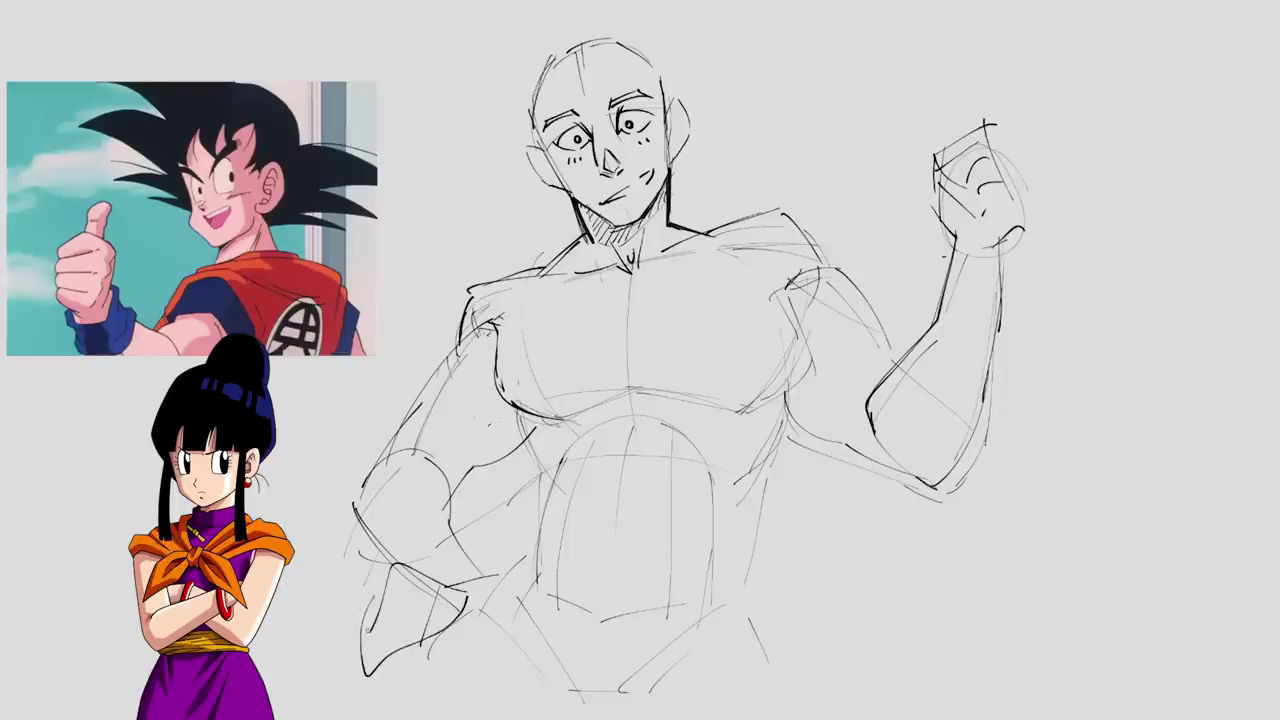
left_click_drag(360, 488, 372, 632)
left_click_drag(426, 572, 450, 454)
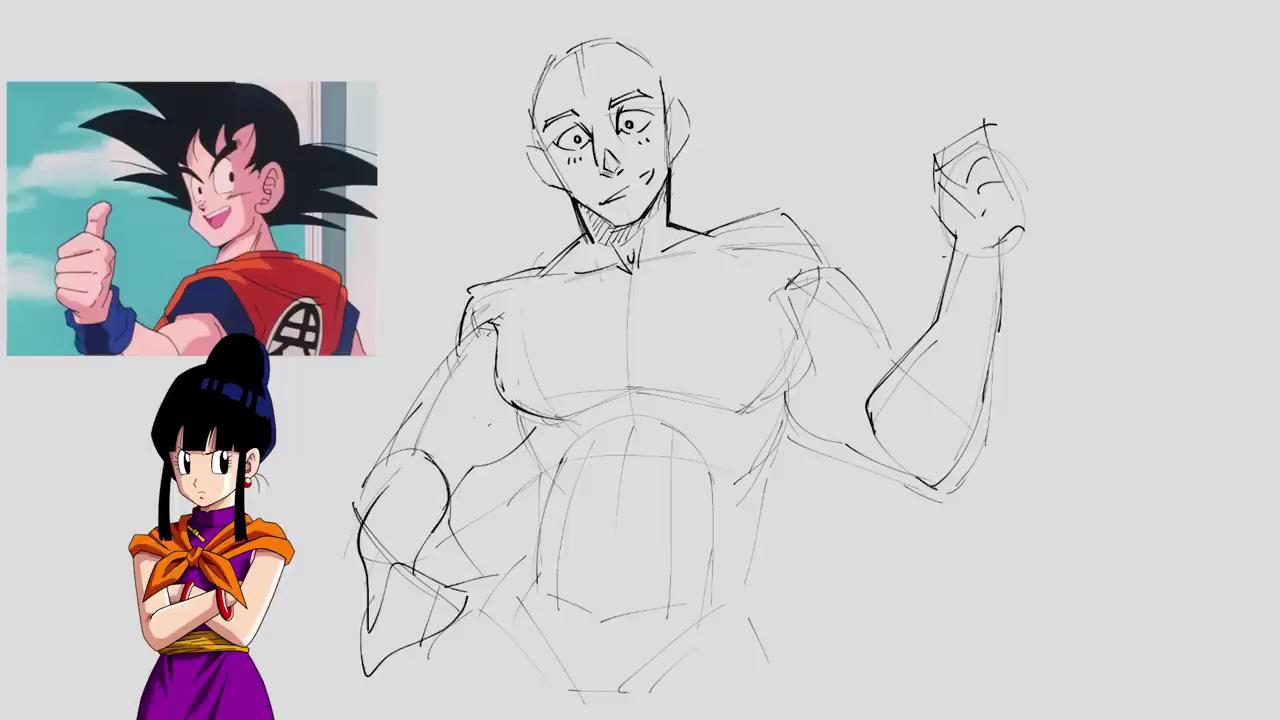
key("ctrl+z")
key("ctrl+z")
key("ctrl+z")
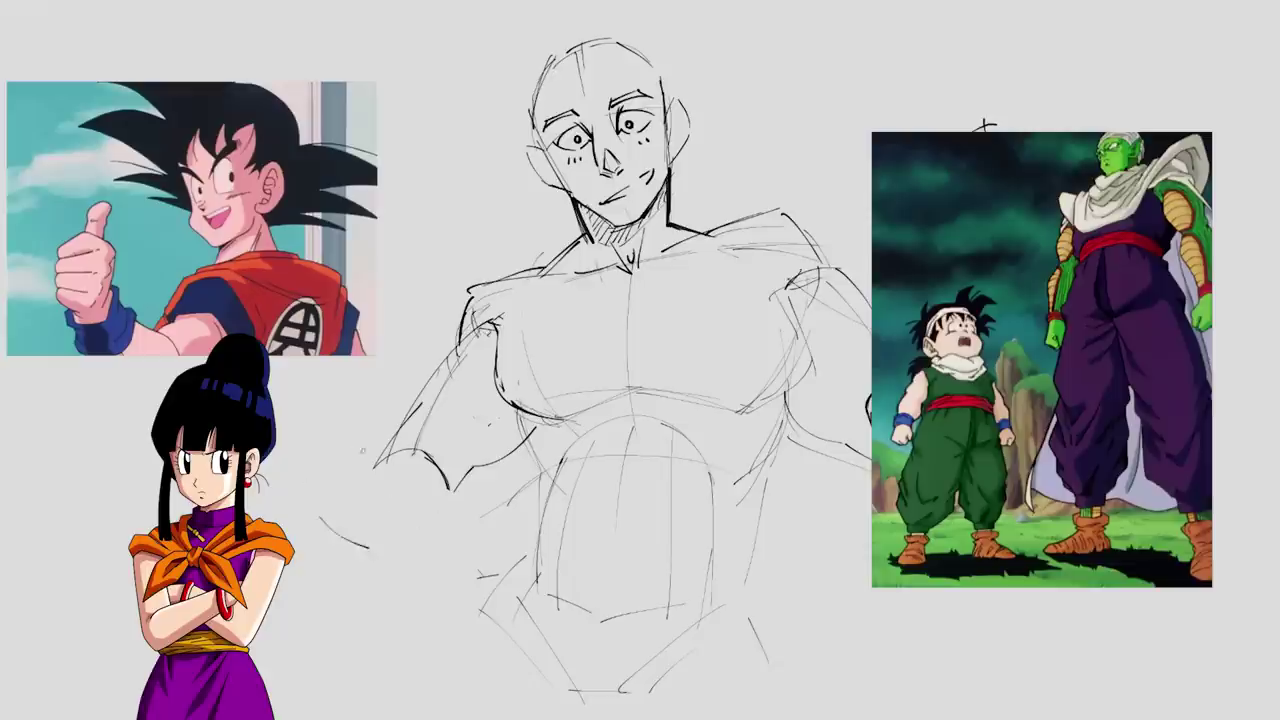
mouse_move(300, 456)
left_mouse_down()
mouse_move(388, 404)
mouse_move(376, 460)
mouse_move(462, 516)
left_mouse_up()
left_click_drag(318, 480, 404, 548)
key("ctrl+z")
key("ctrl+z")
key("ctrl+z")
key("ctrl+z")
mouse_move(953, 166)
left_mouse_down()
mouse_move(932, 226)
mouse_move(970, 224)
left_mouse_up()
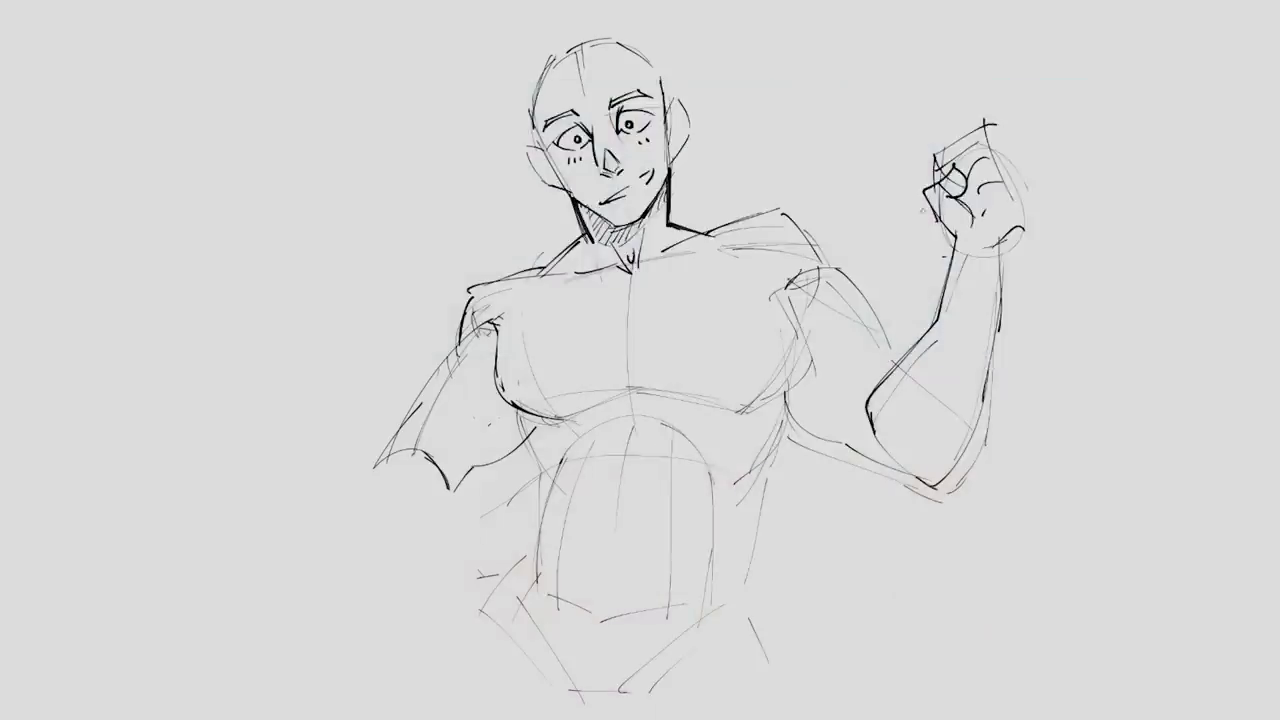
Refine the fist's fingers and knuckle arc, then draw the long left-arm contour.
mouse_move(925, 186)
left_mouse_down()
mouse_move(938, 242)
mouse_move(980, 266)
left_mouse_up()
mouse_move(1018, 204)
left_mouse_down()
mouse_move(980, 262)
mouse_move(1012, 196)
mouse_move(986, 266)
mouse_move(996, 346)
left_mouse_up()
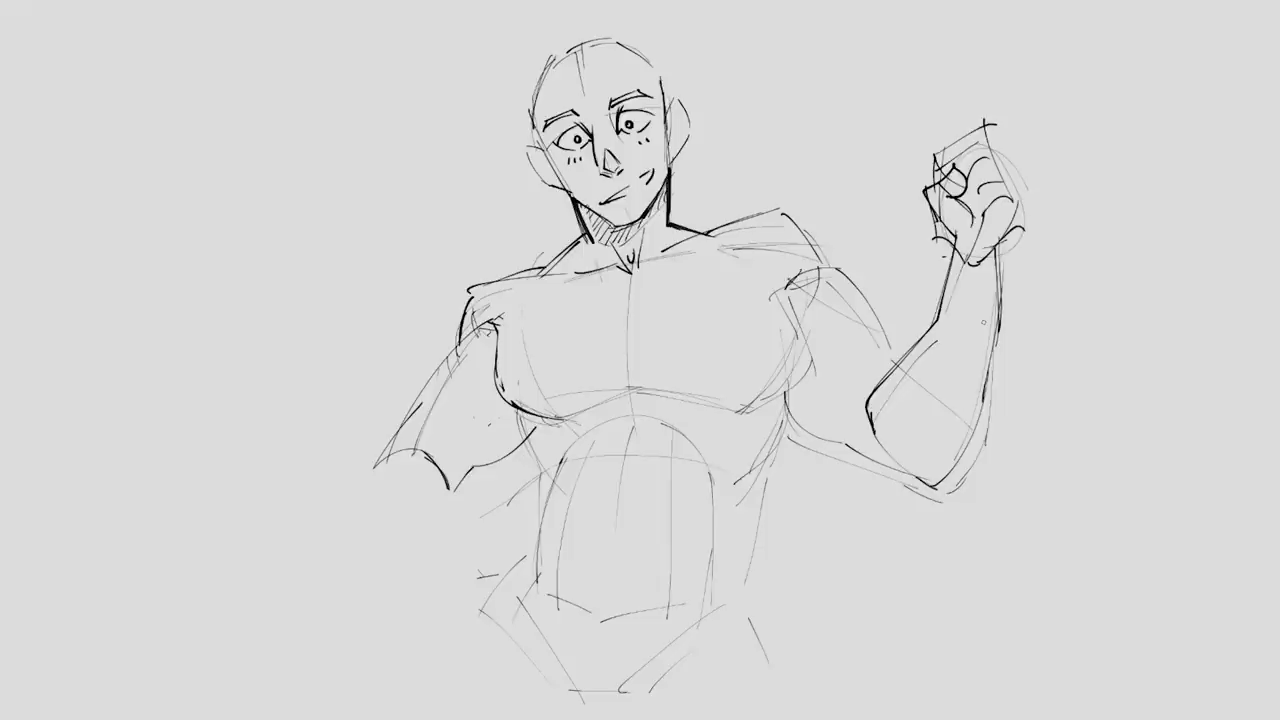
left_click_drag(425, 452, 368, 718)
key("ctrl+z")
mouse_move(470, 322)
left_mouse_down()
mouse_move(386, 466)
mouse_move(386, 694)
left_mouse_up()
mouse_move(408, 478)
left_mouse_down()
mouse_move(430, 468)
mouse_move(420, 650)
mouse_move(386, 692)
mouse_move(438, 668)
left_mouse_up()
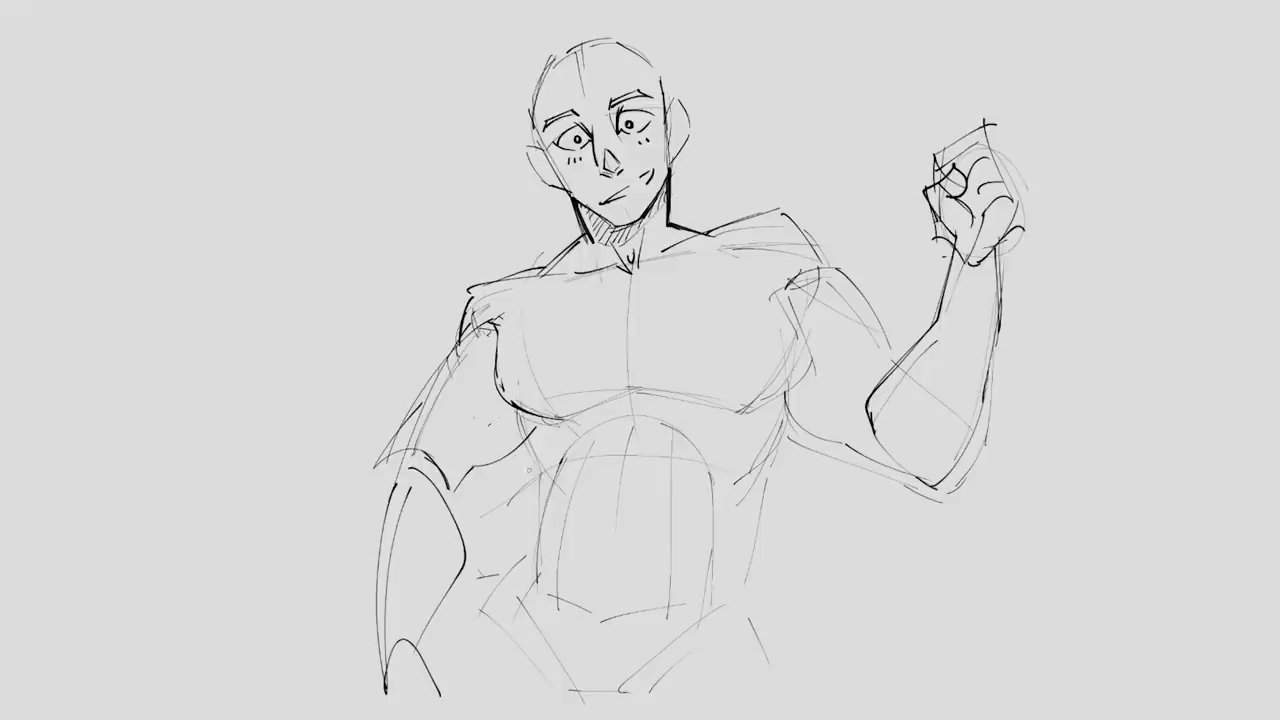
Ink the left and right edges of the abdomen.
left_click_drag(518, 442, 546, 500)
left_click_drag(548, 494, 542, 593)
key("ctrl+z")
left_click_drag(546, 496, 532, 594)
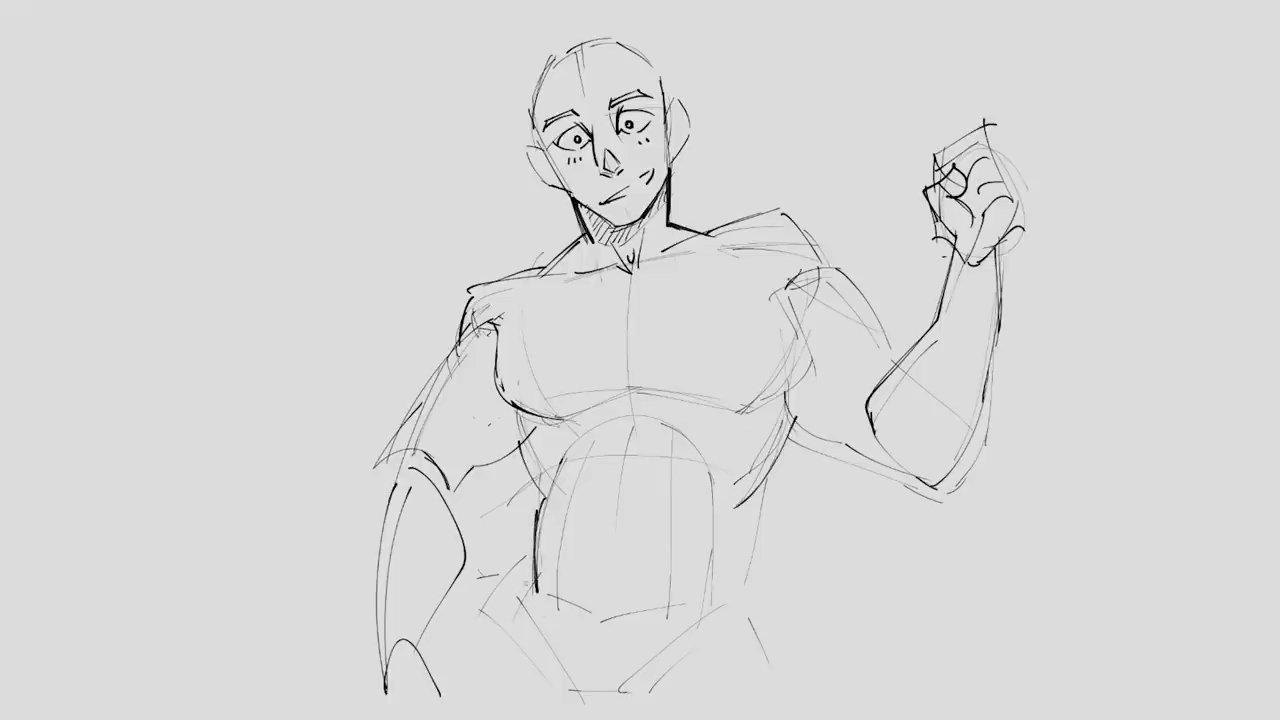
key("ctrl+z")
mouse_move(544, 492)
left_mouse_down()
mouse_move(538, 592)
mouse_move(502, 684)
left_mouse_up()
left_click_drag(772, 466, 746, 592)
key("ctrl+z")
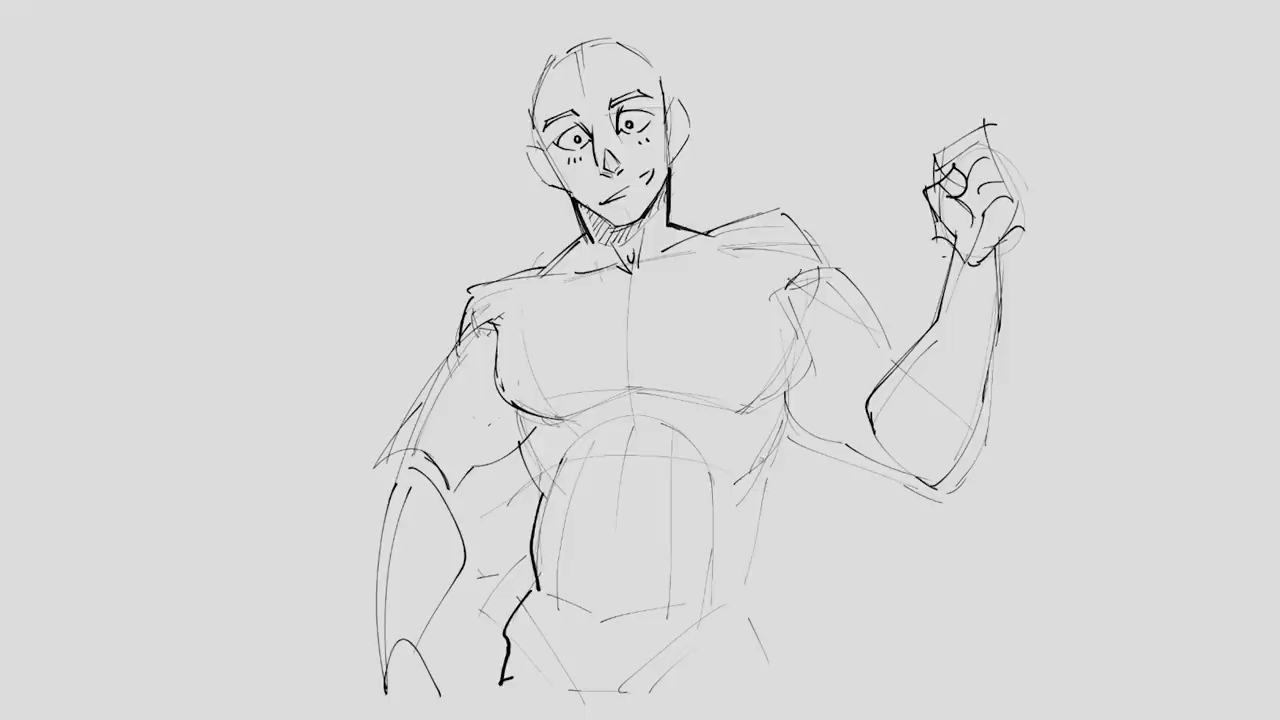
mouse_move(768, 450)
left_mouse_down()
mouse_move(744, 604)
mouse_move(750, 664)
left_mouse_up()
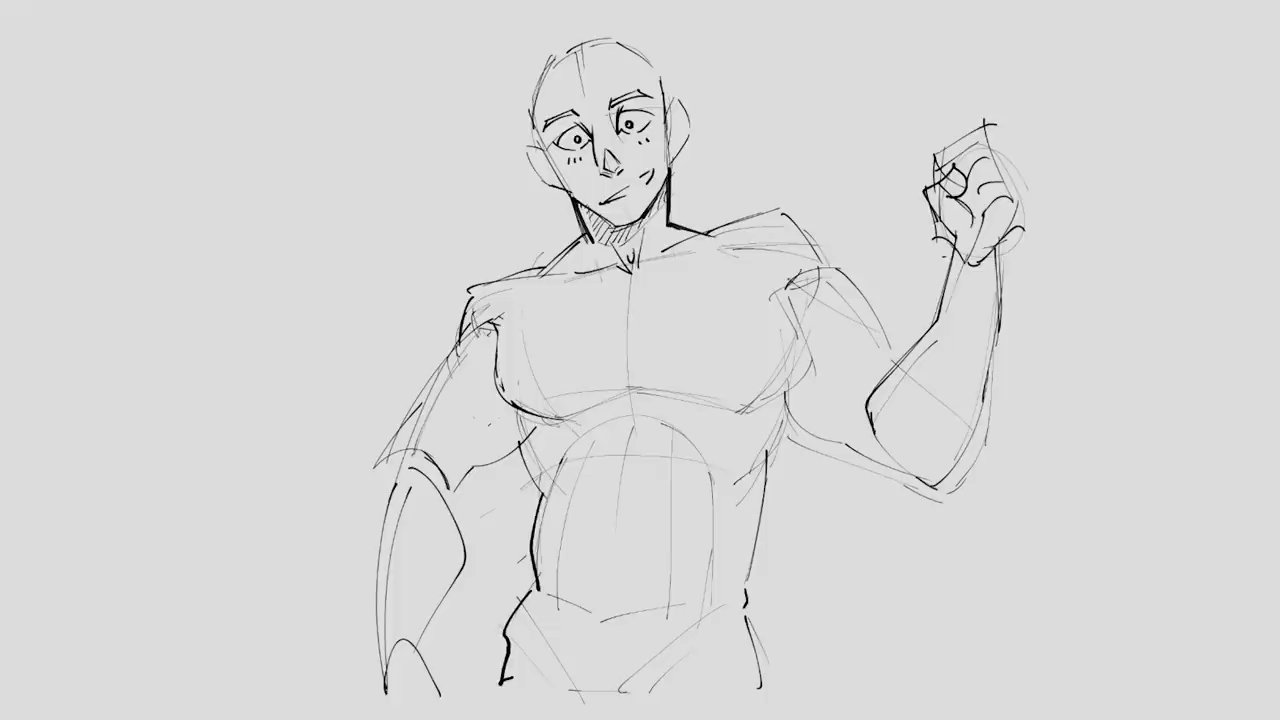
Ink left forearm details and start hair strokes on top and left of the head.
left_click_drag(480, 466, 456, 518)
left_click_drag(406, 452, 382, 494)
mouse_move(602, 36)
left_mouse_down()
mouse_move(546, 30)
mouse_move(558, 38)
mouse_move(532, 140)
mouse_move(508, 76)
mouse_move(501, 160)
left_mouse_up()
mouse_move(530, 98)
left_mouse_down()
mouse_move(510, 134)
mouse_move(536, 168)
left_mouse_up()
Draw pointed hair tufts at top-left and top-right and an X-shaped hair clip.
left_click_drag(590, 53, 561, 73)
mouse_move(573, 68)
left_mouse_down()
mouse_move(508, 78)
mouse_move(518, 12)
left_mouse_up()
left_click_drag(518, 12, 574, 32)
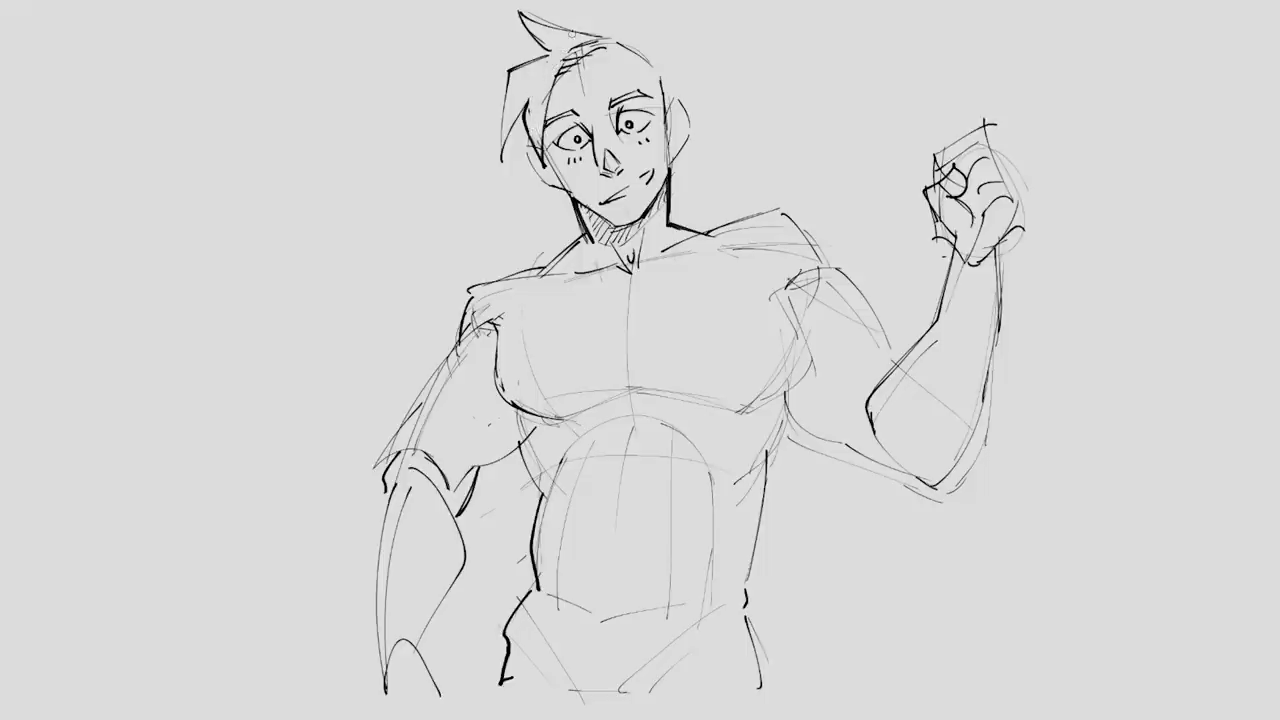
mouse_move(622, 46)
left_mouse_down()
mouse_move(648, 24)
mouse_move(686, 74)
mouse_move(668, 74)
left_mouse_up()
left_click_drag(660, 80, 672, 58)
left_click_drag(660, 58, 668, 74)
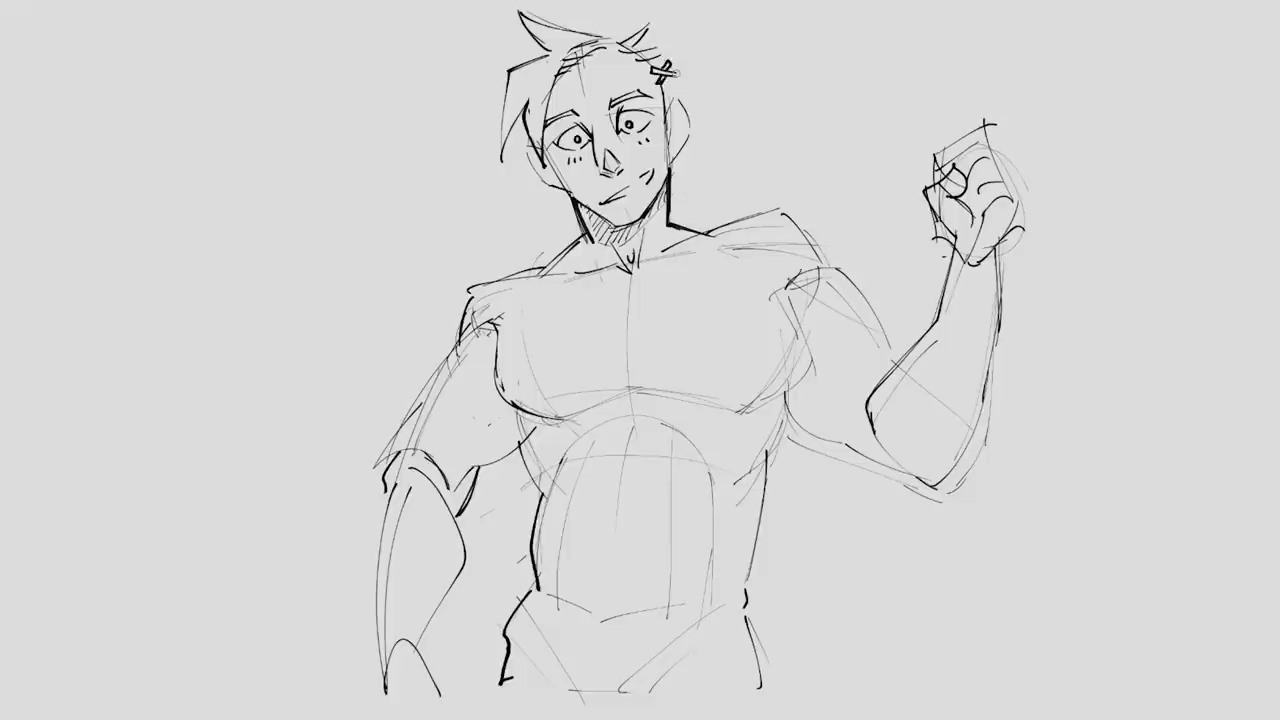
mouse_move(656, 70)
left_mouse_down()
mouse_move(678, 58)
mouse_move(676, 104)
mouse_move(672, 58)
mouse_move(686, 96)
mouse_move(670, 104)
left_mouse_up()
key("ctrl+z")
key("ctrl+z")
Add more hair tufts on top, strands by the clip and left side, and a diagonal bang.
mouse_move(608, 46)
left_mouse_down()
mouse_move(580, 12)
mouse_move(596, 38)
left_mouse_up()
left_click_drag(594, 36, 626, 28)
mouse_move(538, 38)
left_mouse_down()
mouse_move(598, 26)
mouse_move(488, 46)
mouse_move(592, 16)
mouse_move(488, 50)
mouse_move(580, 18)
mouse_move(620, 18)
mouse_move(624, 42)
mouse_move(626, 8)
mouse_move(612, 46)
mouse_move(616, 18)
mouse_move(640, 16)
left_mouse_up()
key("ctrl+z")
key("ctrl+z")
key("ctrl+z")
key("ctrl+z")
key("ctrl+z")
key("ctrl+z")
key("ctrl+z")
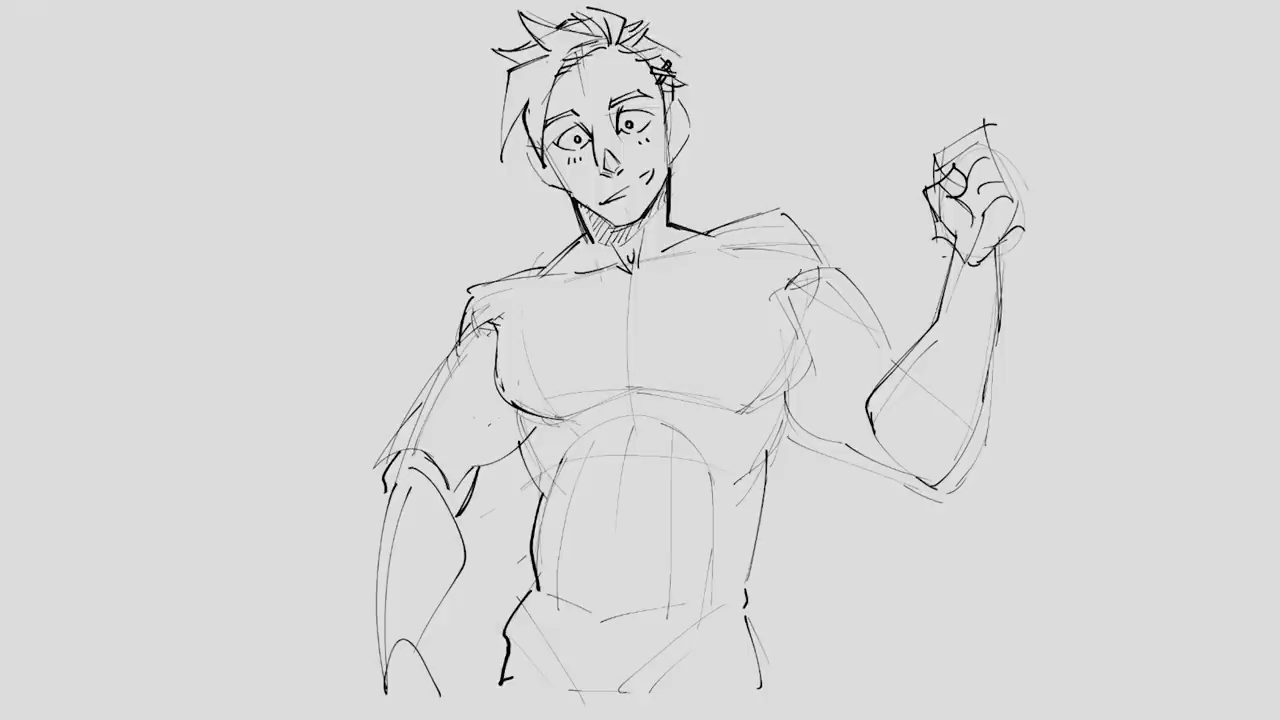
left_click_drag(670, 38, 656, 58)
left_click_drag(520, 50, 482, 108)
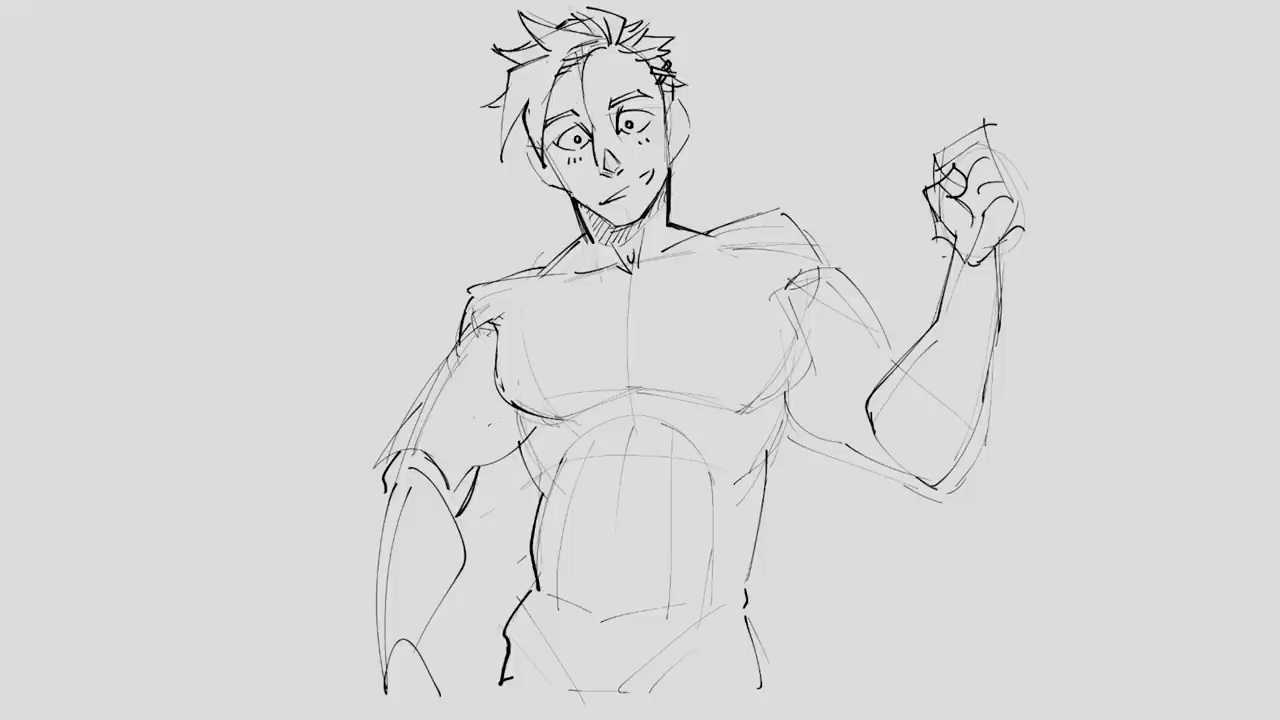
left_click_drag(582, 48, 586, 120)
key("ctrl+z")
left_click_drag(580, 48, 622, 88)
Draw the left jaw line and the ear, and add strands at both hair edges.
left_click_drag(524, 142, 560, 190)
mouse_move(668, 98)
left_mouse_down()
mouse_move(688, 138)
mouse_move(671, 176)
left_mouse_up()
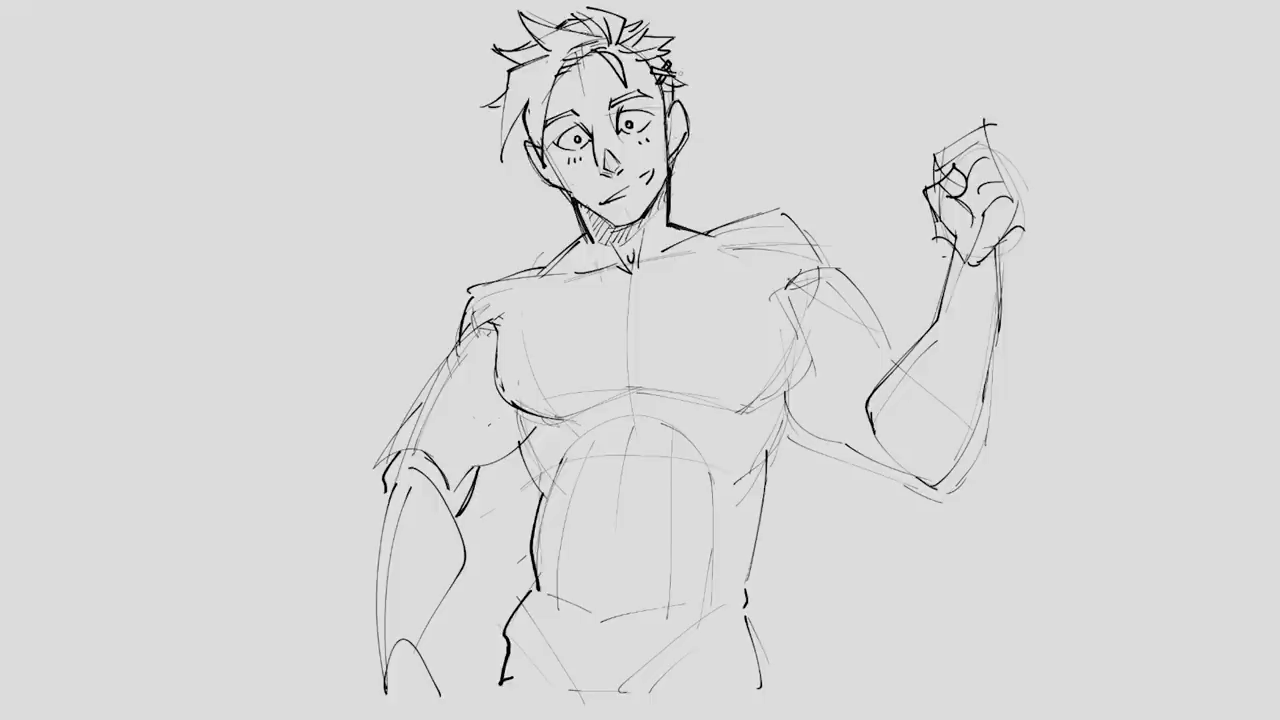
mouse_move(520, 114)
left_mouse_down()
mouse_move(506, 172)
mouse_move(530, 176)
left_mouse_up()
left_click_drag(506, 90, 480, 114)
mouse_move(672, 62)
left_mouse_down()
mouse_move(658, 78)
mouse_move(650, 70)
mouse_move(668, 112)
mouse_move(666, 92)
left_mouse_up()
Hatch and rework the marks along the right side of the hair and head.
left_click_drag(666, 86, 665, 132)
left_click_drag(672, 100, 666, 162)
left_click_drag(676, 74, 672, 82)
left_click_drag(660, 60, 664, 96)
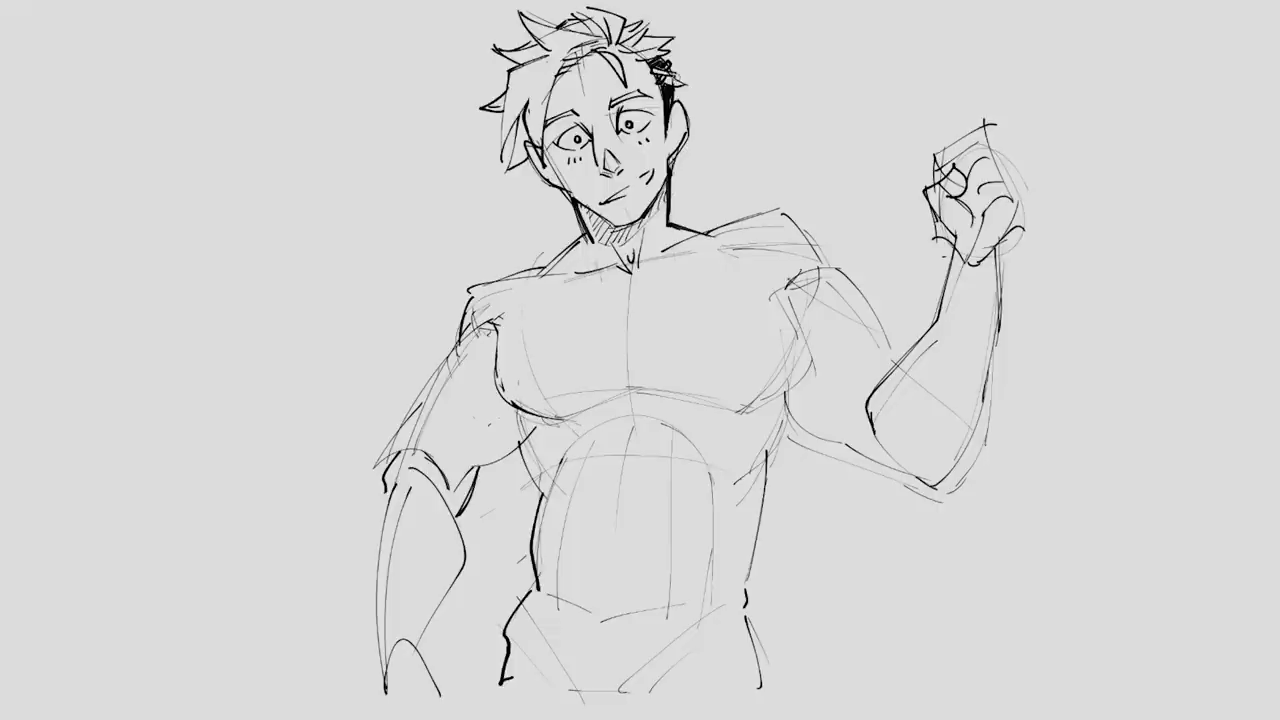
mouse_move(668, 142)
left_mouse_down()
mouse_move(666, 174)
mouse_move(672, 148)
left_mouse_up()
left_click_drag(676, 114, 670, 136)
Darken the left cheek, hatch the left hair, draw the nose, and darken the left torso edge.
mouse_move(542, 160)
left_mouse_down()
mouse_move(556, 186)
mouse_move(510, 170)
left_mouse_up()
mouse_move(522, 146)
left_mouse_down()
mouse_move(514, 162)
mouse_move(514, 142)
mouse_move(578, 104)
mouse_move(642, 88)
left_mouse_up()
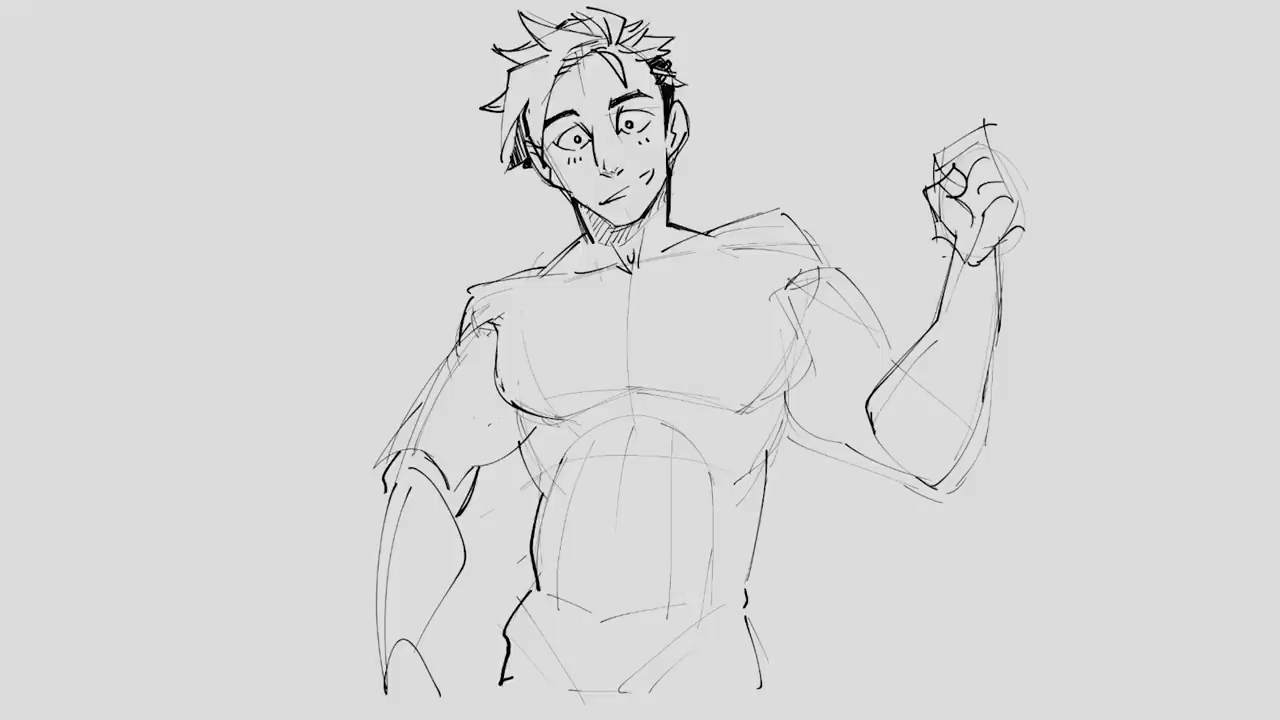
mouse_move(594, 124)
left_mouse_down()
mouse_move(600, 172)
mouse_move(620, 150)
mouse_move(606, 140)
mouse_move(586, 162)
left_mouse_up()
left_click_drag(590, 146, 586, 168)
left_click_drag(514, 408, 538, 496)
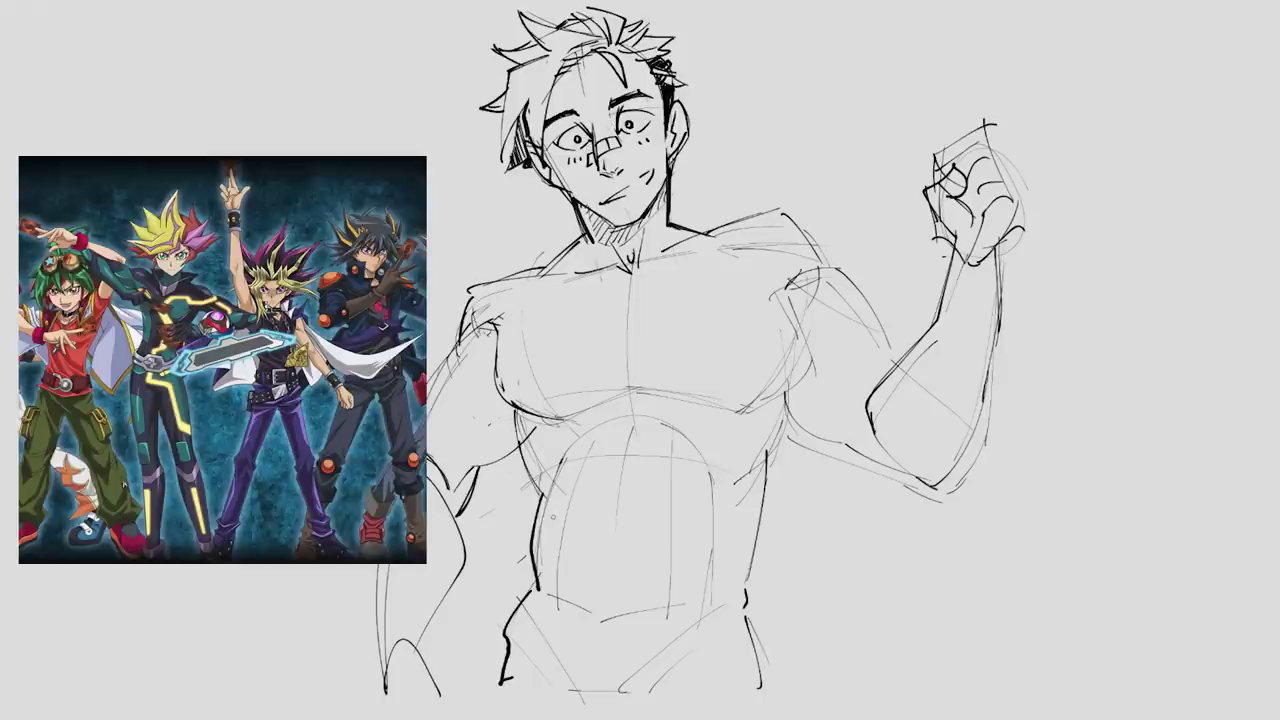
Rework the wrist and redraw the fingers of the raised fist.
left_click_drag(950, 285, 1005, 328)
key("ctrl+z")
mouse_move(952, 246)
left_mouse_down()
mouse_move(940, 312)
mouse_move(1004, 300)
mouse_move(996, 246)
mouse_move(954, 252)
left_mouse_up()
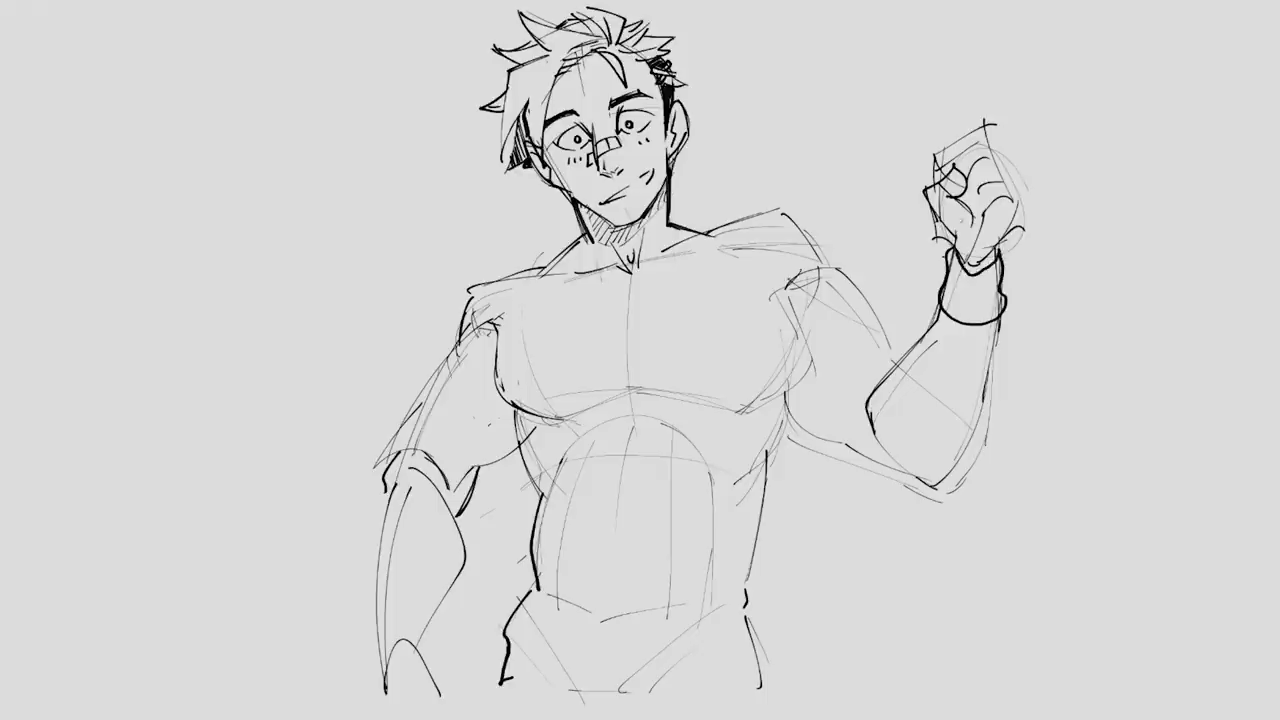
key("ctrl+z")
key("ctrl+z")
key("ctrl+z")
key("ctrl+z")
key("ctrl+z")
key("ctrl+z")
left_click_drag(952, 168, 970, 238)
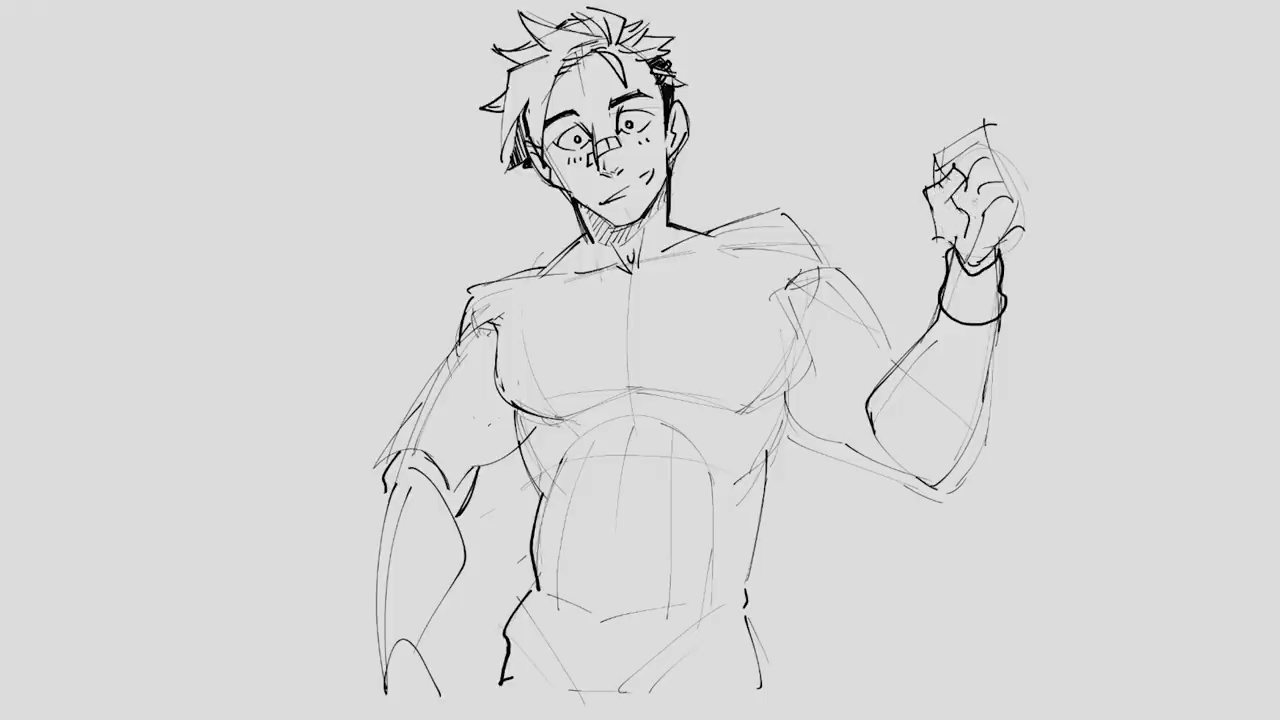
mouse_move(978, 186)
left_mouse_down()
mouse_move(984, 224)
mouse_move(972, 210)
left_mouse_up()
key("ctrl+z")
key("ctrl+z")
Draw curled finger lines and a card held above the fist.
left_click_drag(984, 188, 962, 204)
left_click_drag(980, 208, 960, 216)
left_click_drag(938, 160, 984, 130)
mouse_move(984, 130)
left_mouse_down()
mouse_move(984, 156)
mouse_move(1004, 148)
mouse_move(1008, 172)
left_mouse_up()
left_click_drag(1004, 172, 1014, 212)
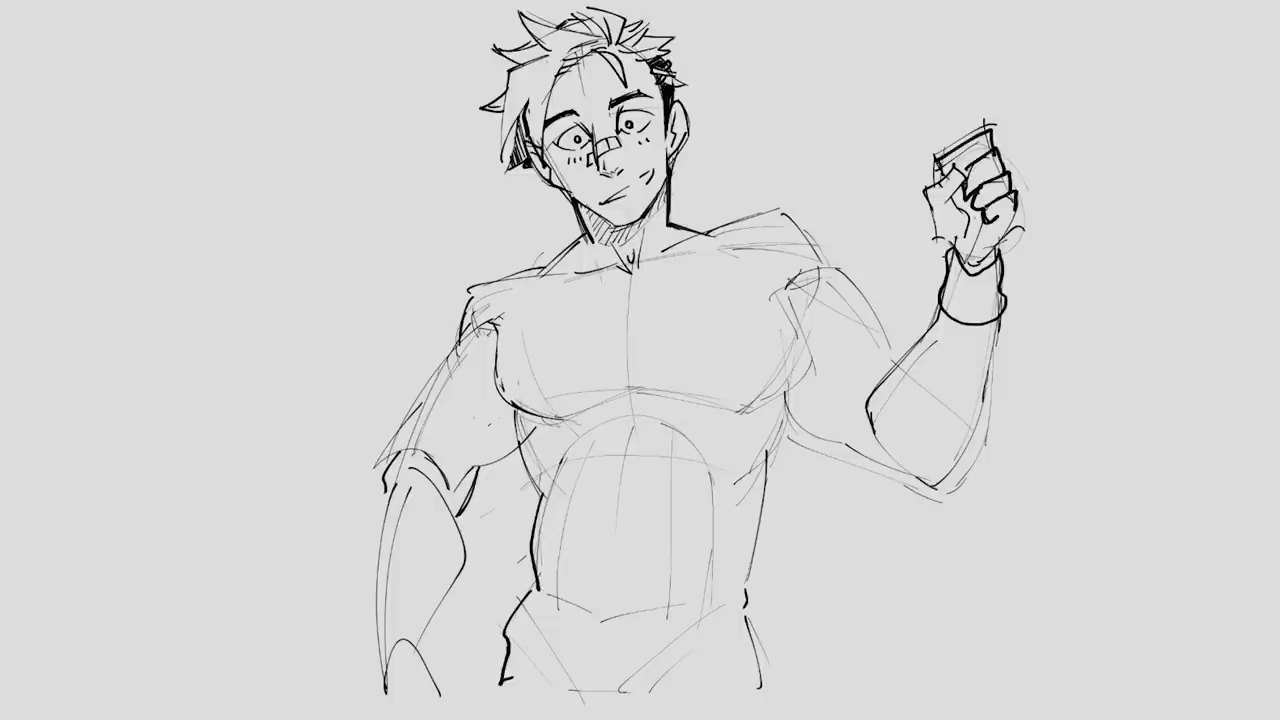
Darken the raised arm's shoulder, bicep underside and forearm contours down to the elbow.
mouse_move(706, 234)
left_mouse_down()
mouse_move(790, 218)
mouse_move(834, 266)
mouse_move(760, 412)
mouse_move(760, 392)
left_mouse_up()
left_click_drag(522, 396, 537, 390)
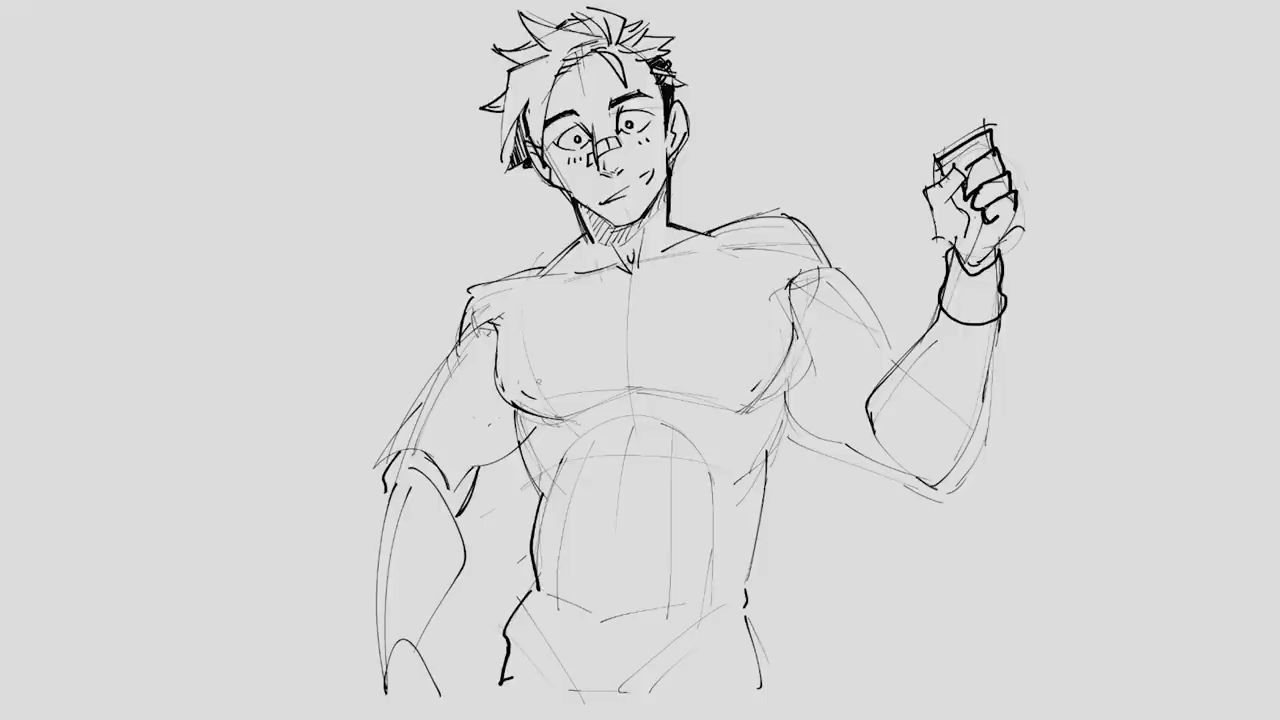
mouse_move(792, 290)
left_mouse_down()
mouse_move(892, 358)
mouse_move(802, 404)
mouse_move(766, 456)
left_mouse_up()
left_click_drag(794, 370, 822, 438)
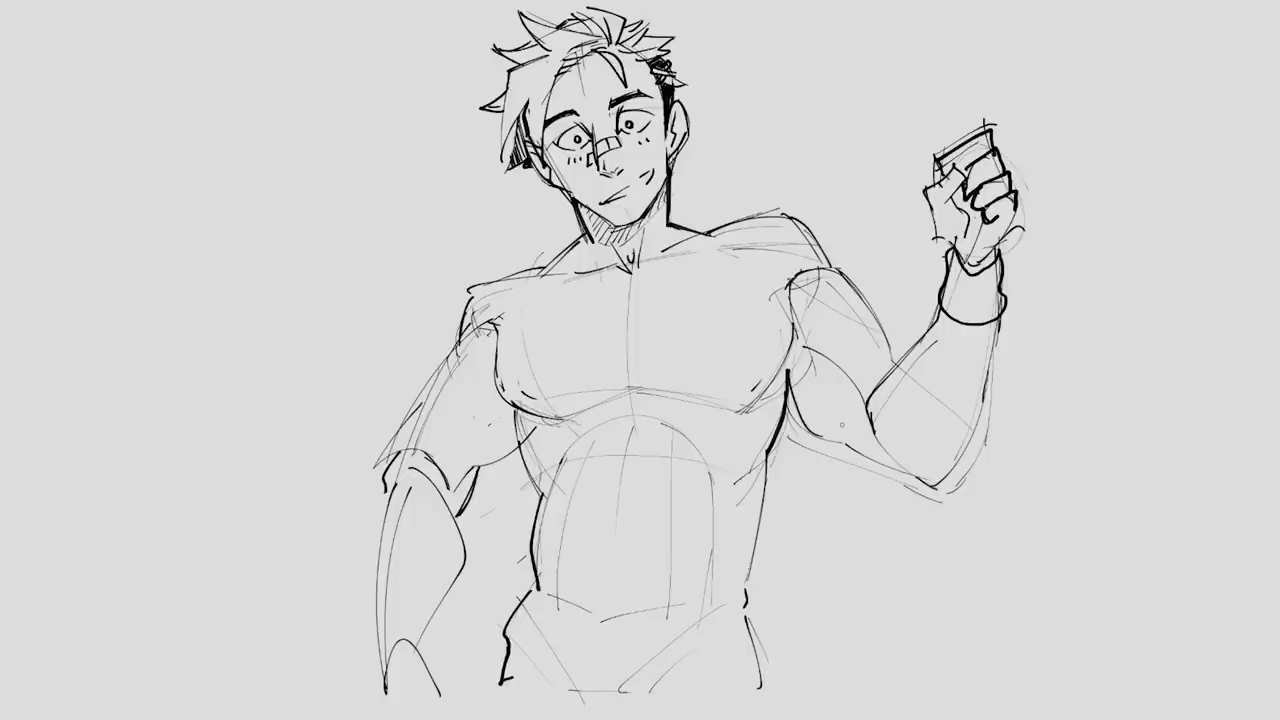
key("ctrl+z")
mouse_move(786, 396)
left_mouse_down()
mouse_move(855, 450)
mouse_move(944, 484)
left_mouse_up()
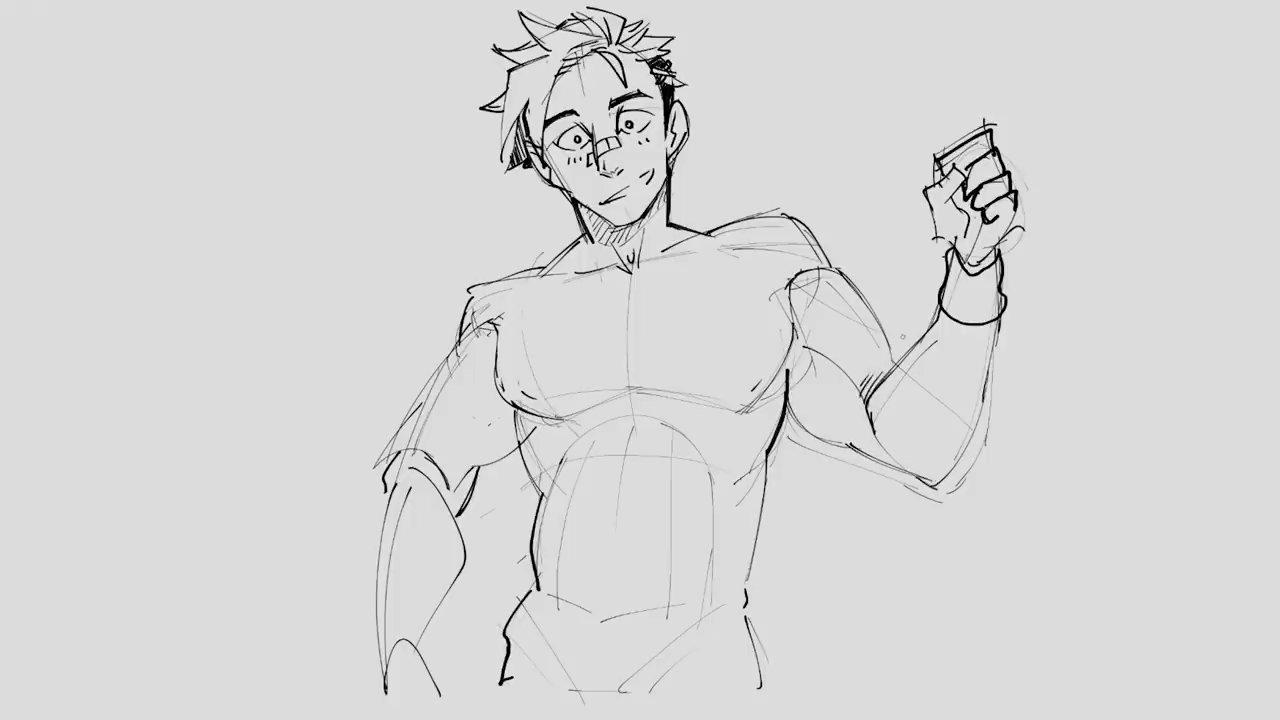
left_click_drag(986, 350, 935, 484)
left_click_drag(990, 318, 933, 470)
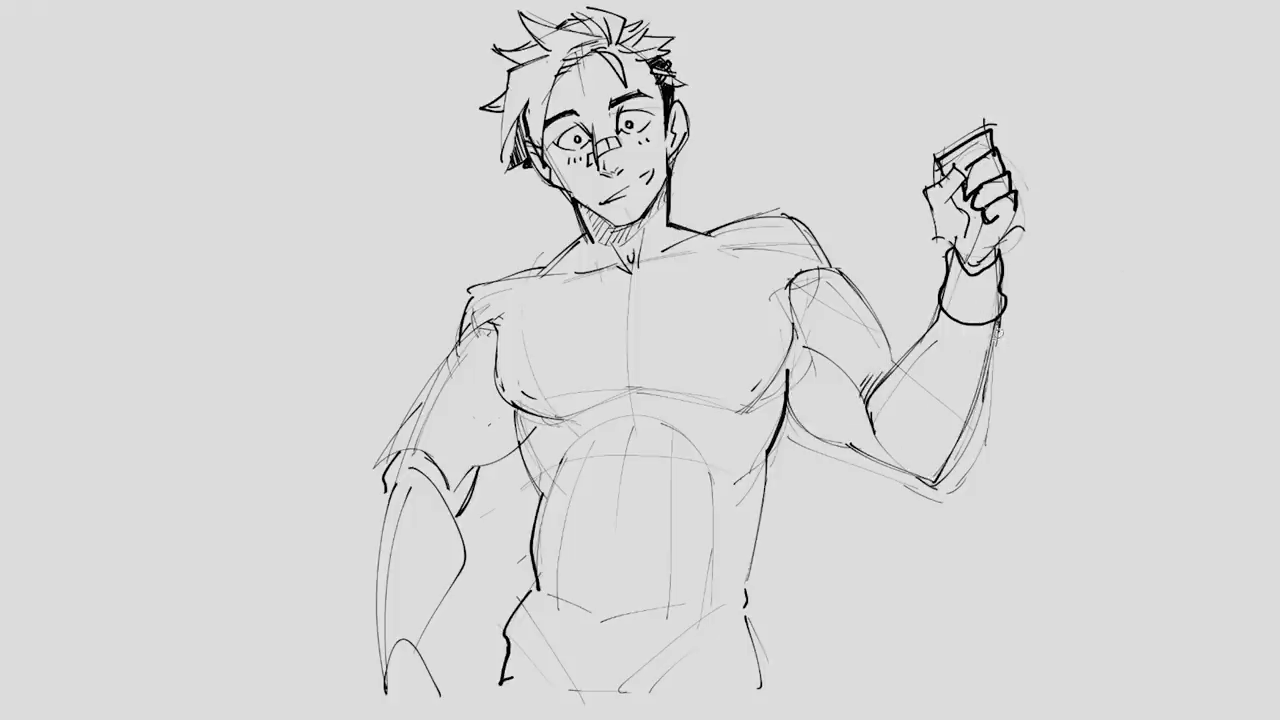
left_click_drag(1000, 322, 920, 520)
key("ctrl+z")
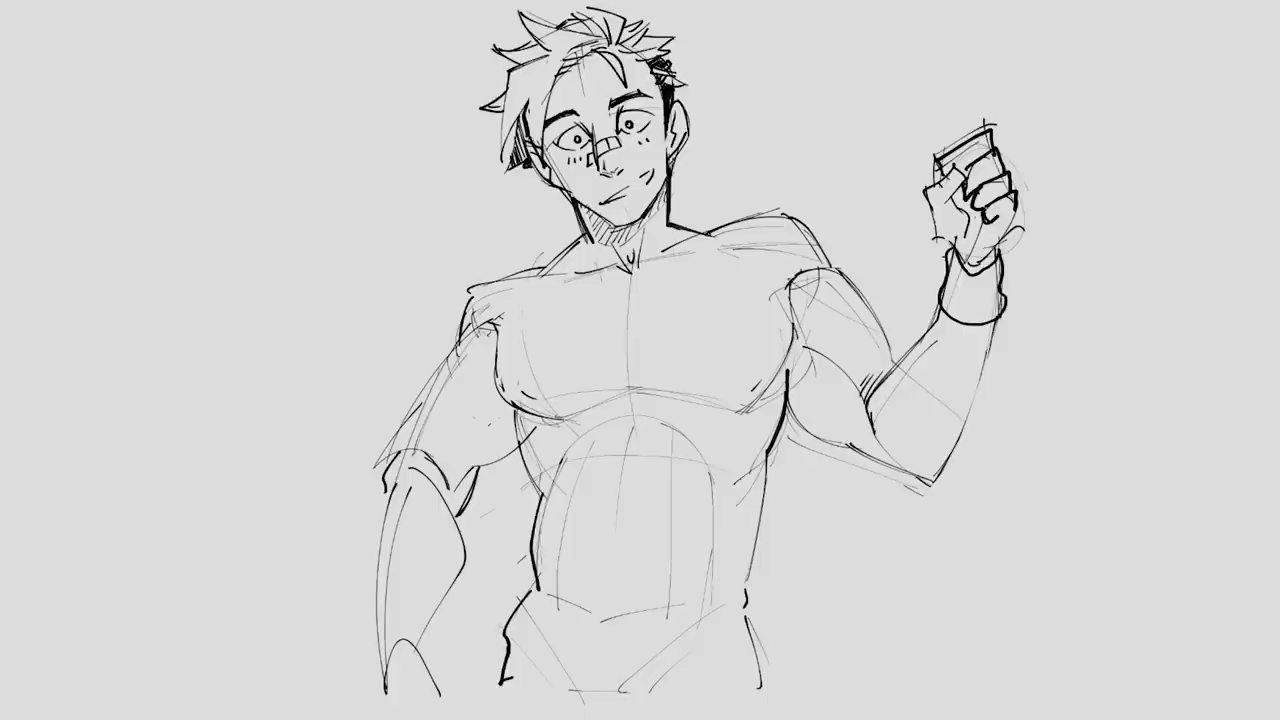
Ink the left shoulder toward the neck, the upper arm's outer line and the deltoid curve.
left_click_drag(482, 284, 458, 340)
mouse_move(476, 290)
left_mouse_down()
mouse_move(554, 260)
mouse_move(588, 230)
left_mouse_up()
mouse_move(458, 342)
left_mouse_down()
mouse_move(402, 454)
mouse_move(376, 466)
left_mouse_up()
mouse_move(478, 316)
left_mouse_down()
mouse_move(438, 396)
mouse_move(494, 336)
left_mouse_up()
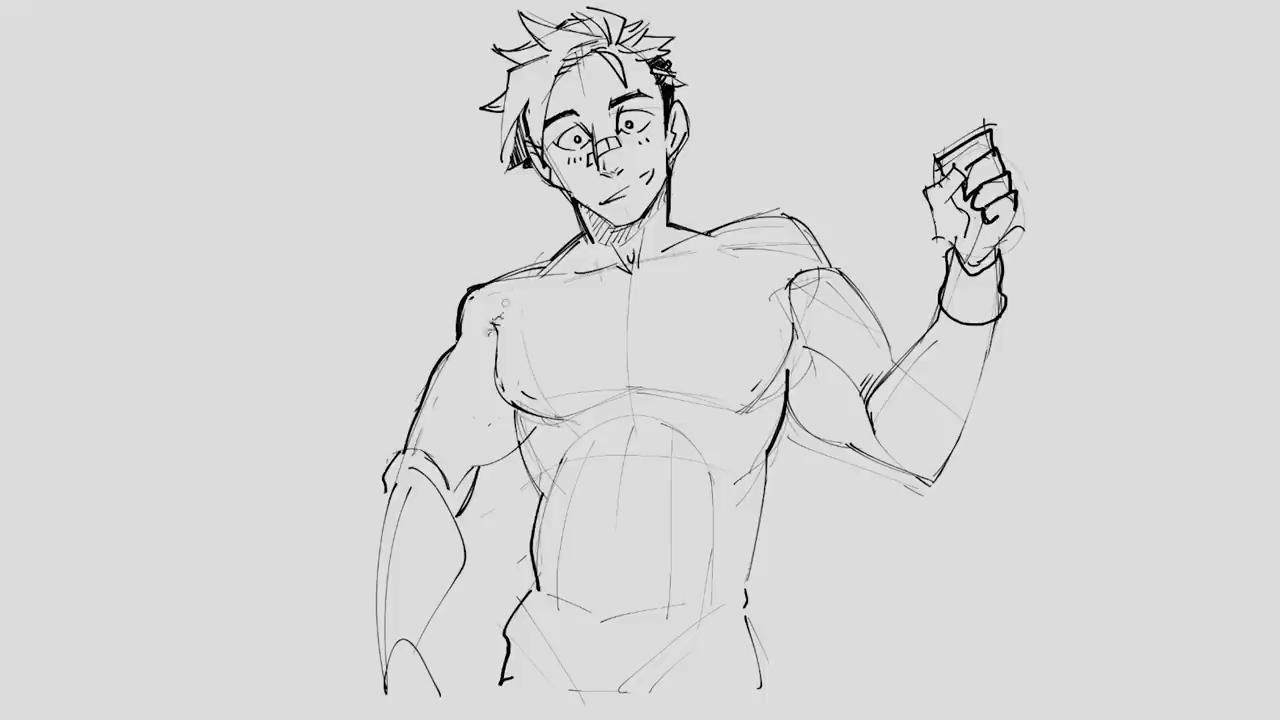
mouse_move(488, 284)
left_mouse_down()
mouse_move(510, 294)
mouse_move(490, 346)
mouse_move(480, 330)
mouse_move(500, 324)
left_mouse_up()
key("ctrl+z")
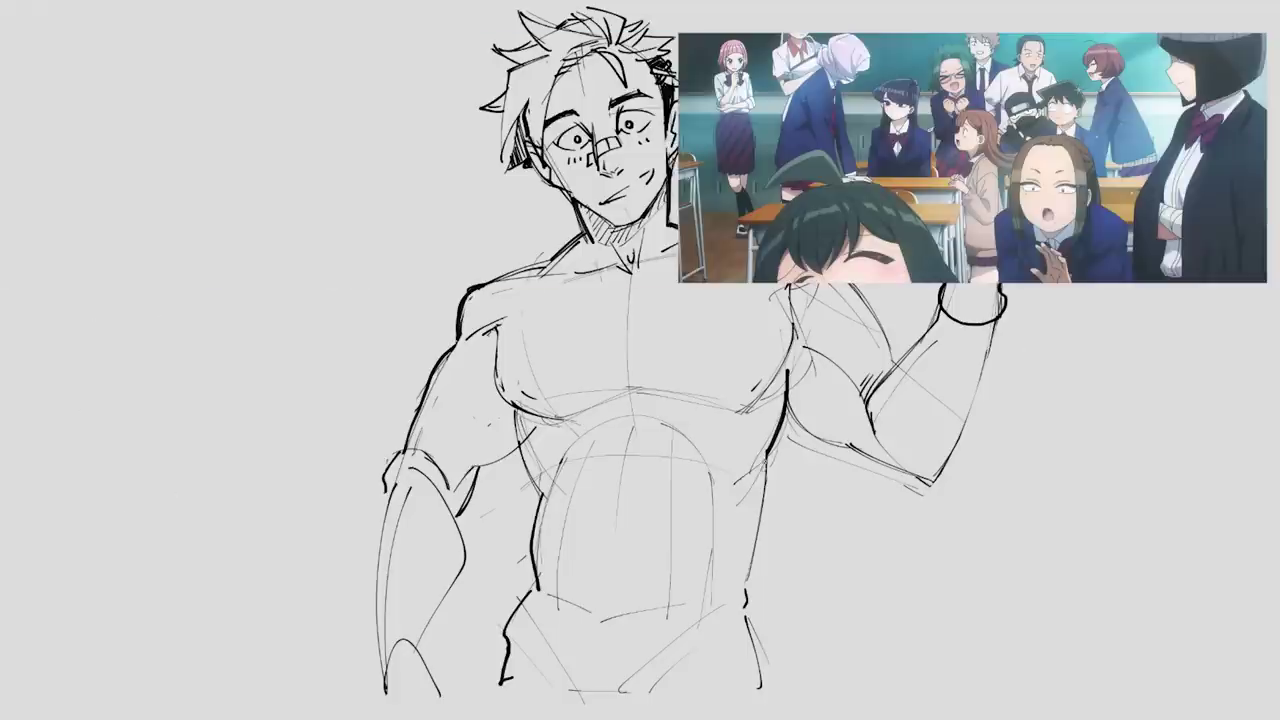
Ink the right torso side and waistline, undoing a stray waistband stroke.
left_click_drag(766, 460, 738, 592)
left_click_drag(530, 592, 722, 582)
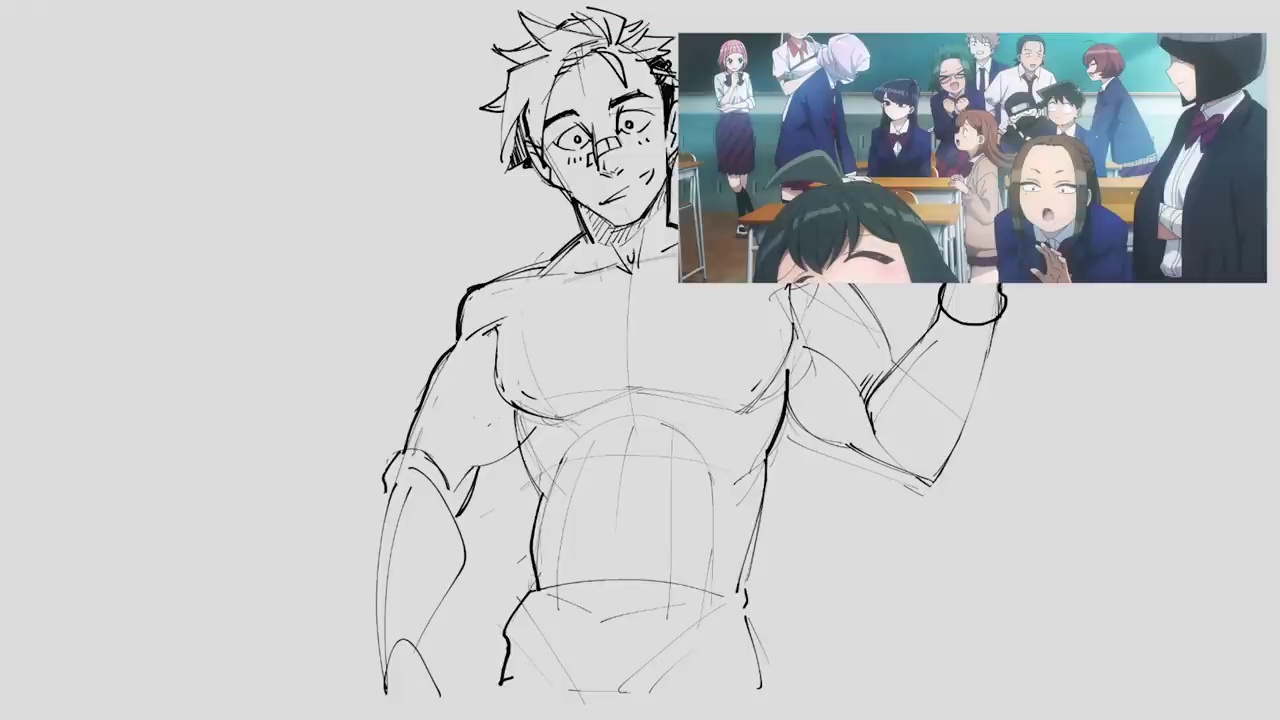
mouse_move(532, 570)
left_mouse_down()
mouse_move(728, 542)
mouse_move(630, 562)
mouse_move(750, 556)
mouse_move(538, 590)
mouse_move(553, 584)
left_mouse_up()
key("ctrl+z")
Add ribbing ticks and a belt loop across the waistband.
left_click_drag(574, 562, 574, 578)
left_click_drag(588, 562, 587, 577)
mouse_move(600, 558)
left_mouse_down()
mouse_move(620, 592)
mouse_move(636, 572)
mouse_move(651, 582)
left_mouse_up()
left_click_drag(666, 558, 667, 575)
left_click_drag(679, 560, 680, 586)
mouse_move(695, 563)
left_mouse_down()
mouse_move(695, 584)
mouse_move(715, 590)
left_mouse_up()
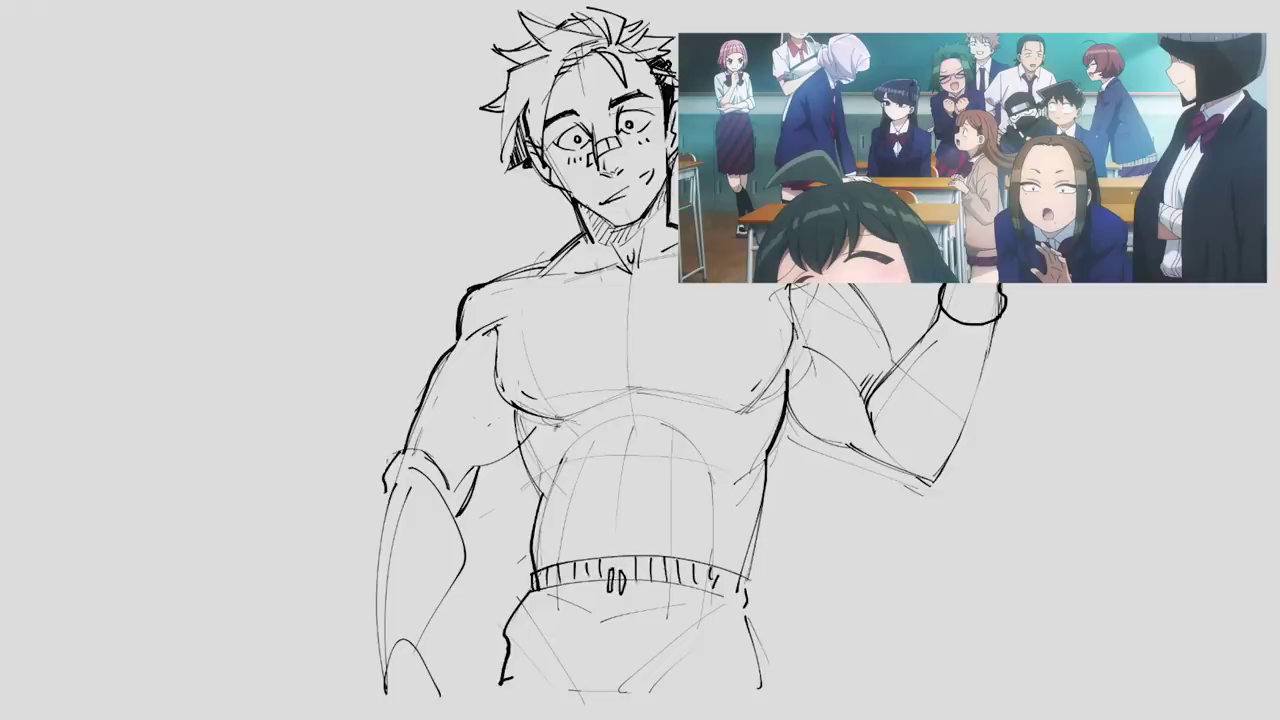
Sketch upper ab contours and the left forearm outline.
left_click_drag(556, 424, 574, 472)
key("ctrl+z")
left_click_drag(714, 412, 698, 470)
left_click_drag(420, 664, 462, 514)
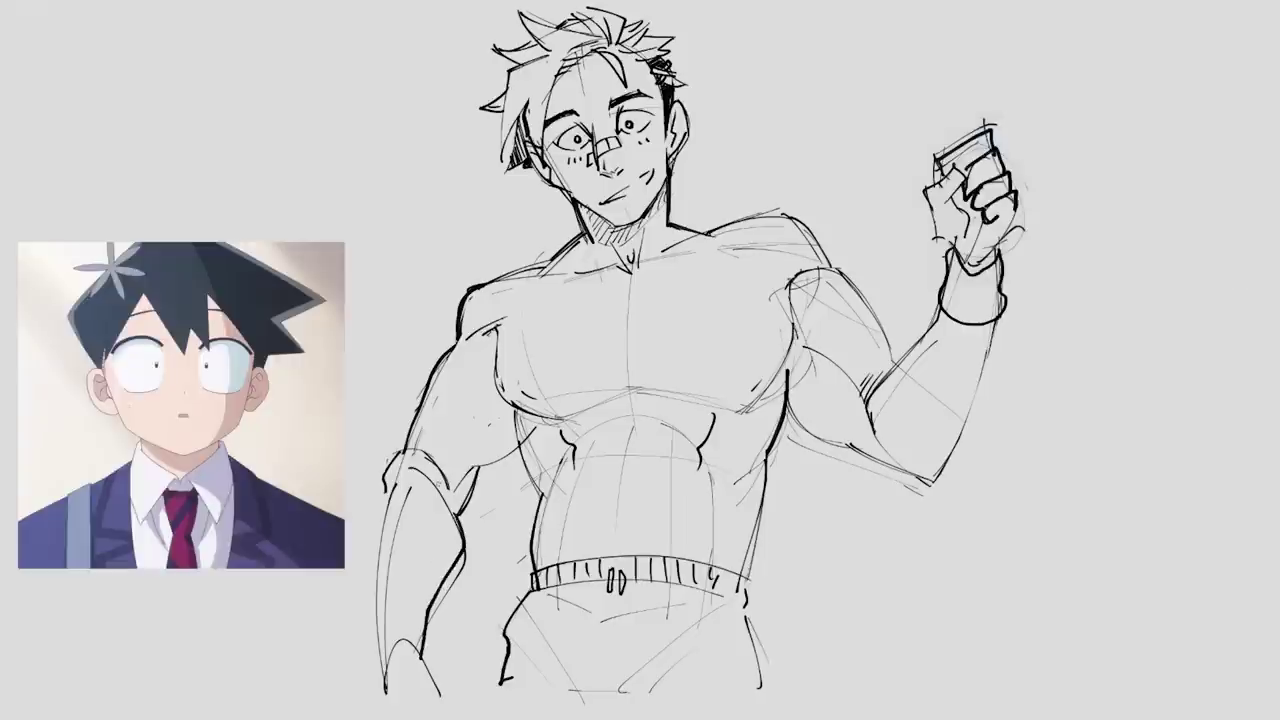
mouse_move(381, 522)
left_mouse_down()
mouse_move(377, 490)
mouse_move(388, 678)
mouse_move(416, 657)
mouse_move(440, 690)
left_mouse_up()
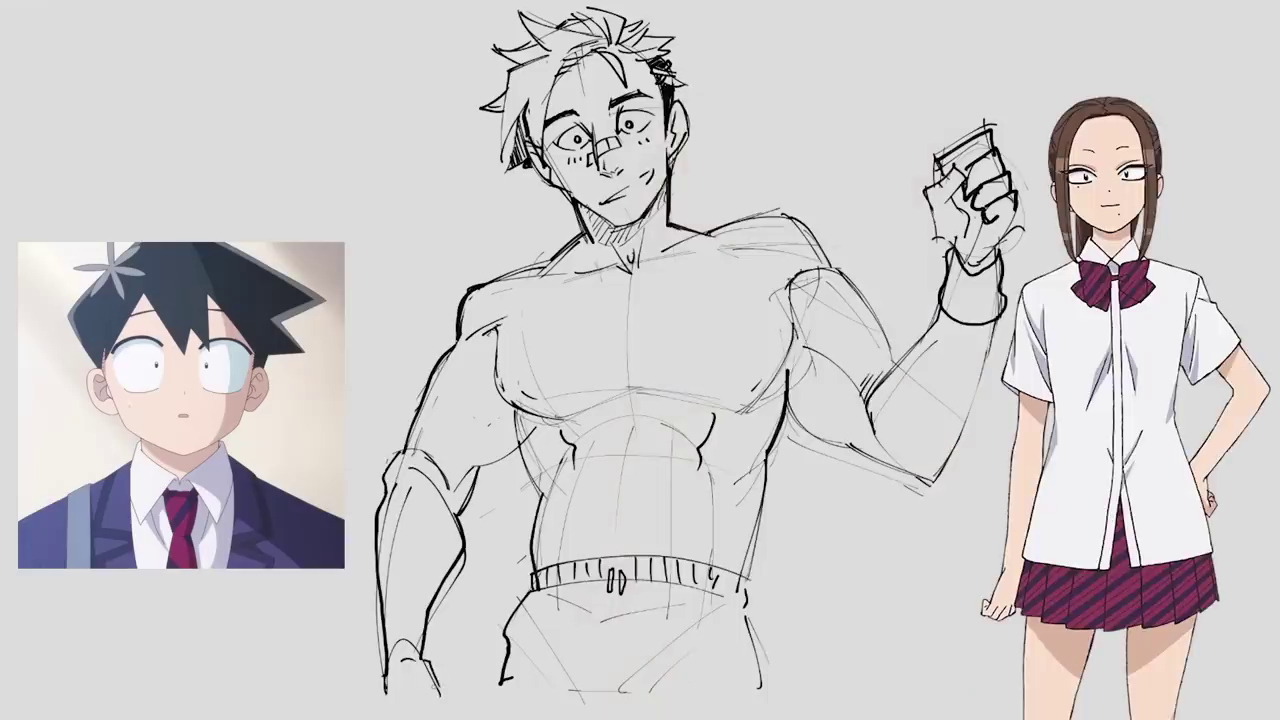
Refine the left upper arm, forearm, raised arm's elbow and bicep, and pec edges.
left_click_drag(472, 358, 455, 446)
left_click_drag(398, 618, 410, 558)
left_click_drag(855, 371, 838, 399)
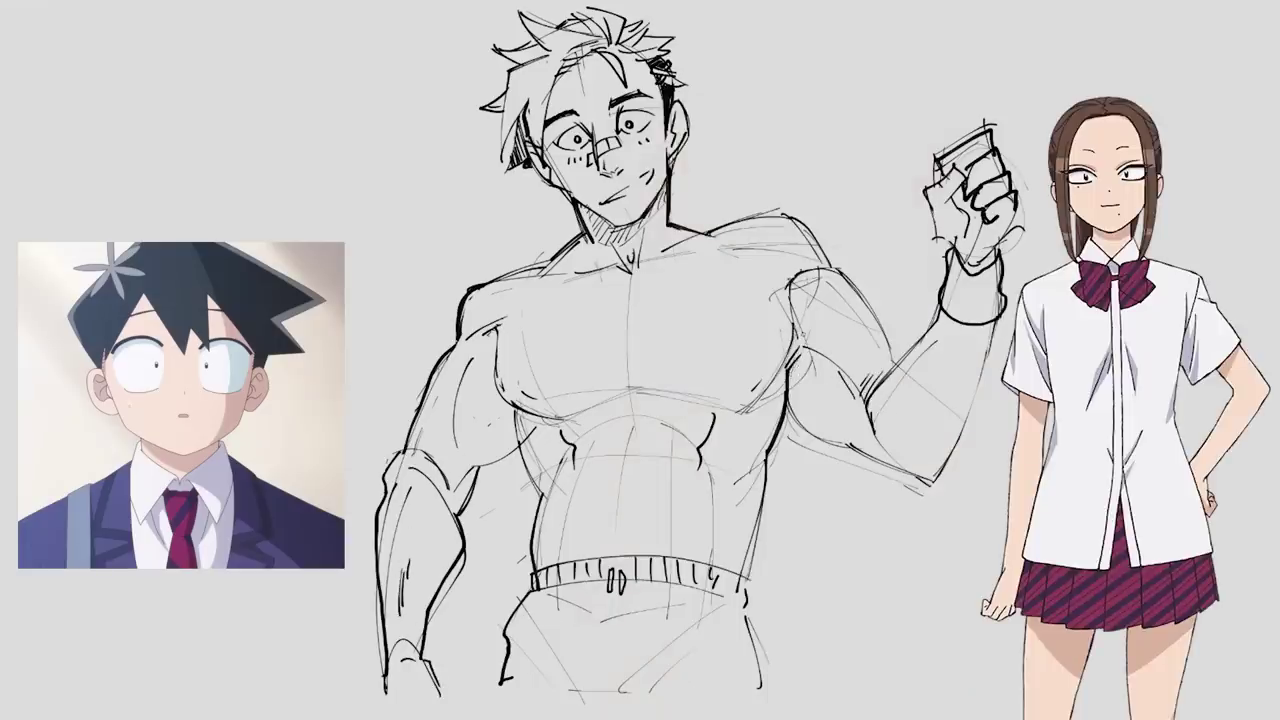
left_click_drag(798, 336, 793, 371)
mouse_move(510, 356)
left_mouse_down()
mouse_move(494, 404)
mouse_move(543, 416)
left_mouse_up()
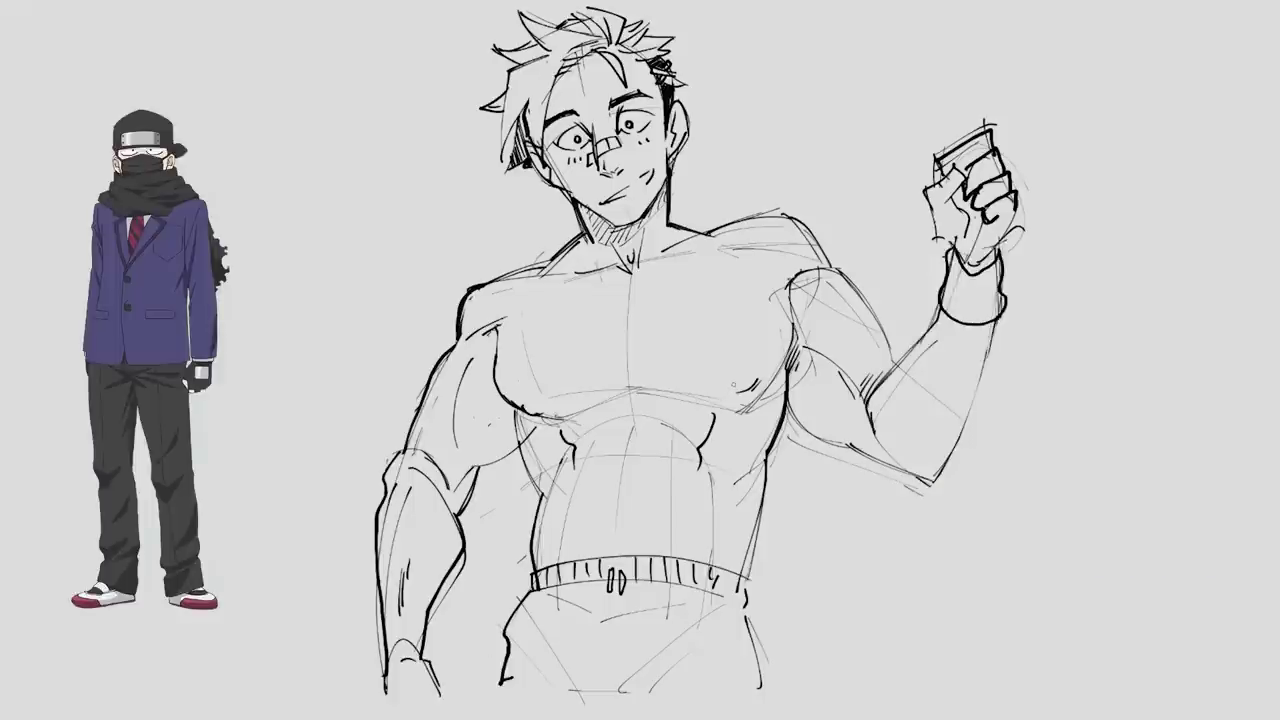
Outline the shorts' bottom and side lines, darkening the right edge.
mouse_move(505, 684)
left_mouse_down()
mouse_move(480, 716)
mouse_move(754, 698)
mouse_move(790, 718)
left_mouse_up()
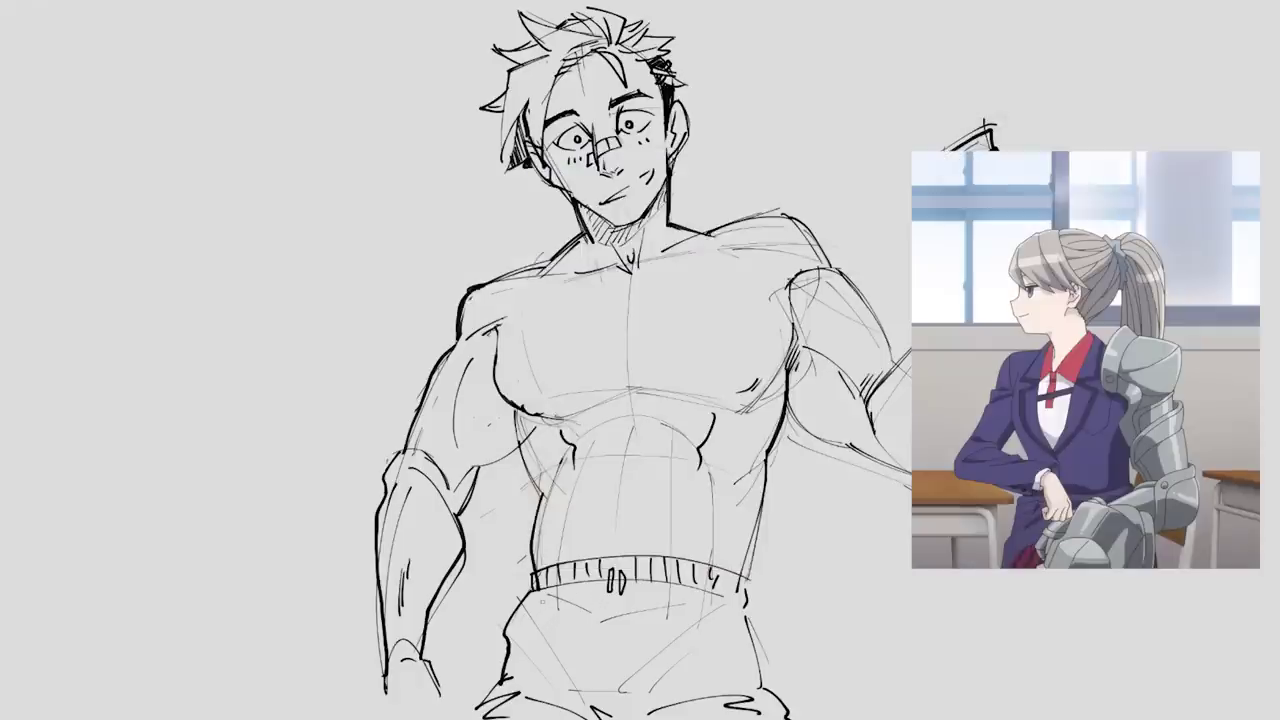
left_click_drag(540, 590, 528, 684)
left_click_drag(526, 632, 520, 700)
mouse_move(722, 594)
left_mouse_down()
mouse_move(716, 672)
mouse_move(732, 648)
mouse_move(746, 704)
left_mouse_up()
left_click_drag(738, 604, 746, 652)
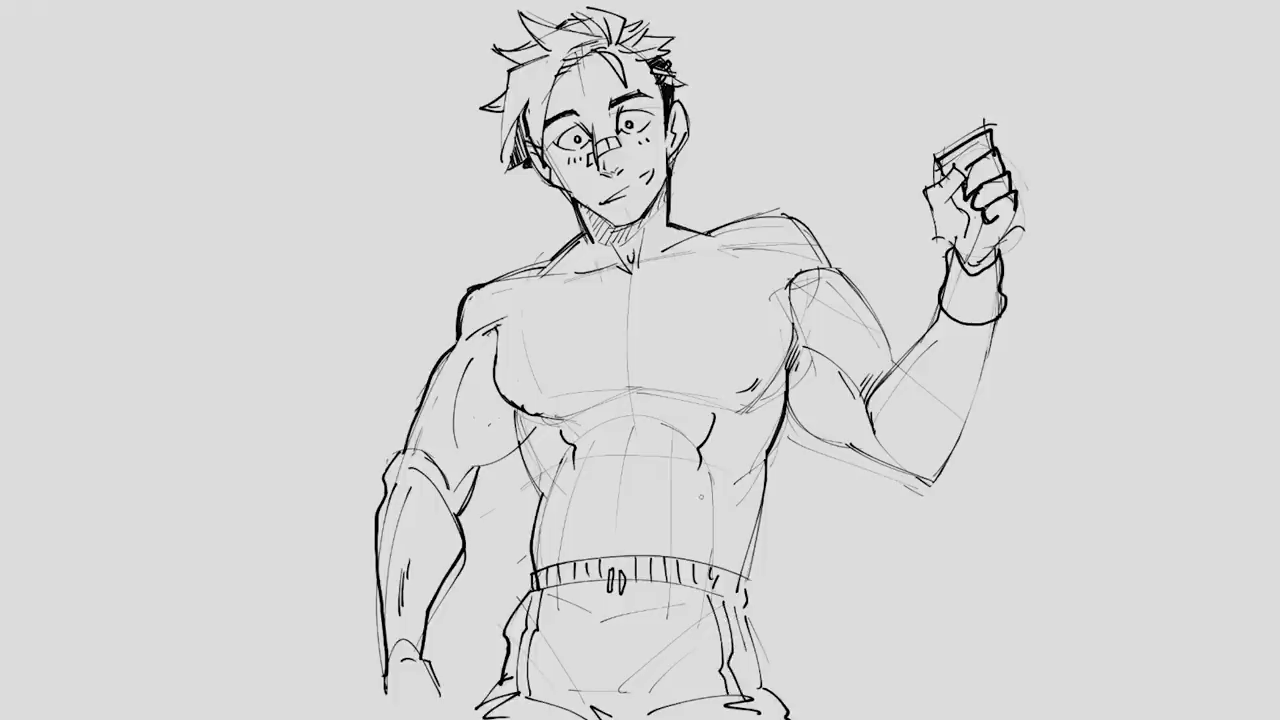
Add a navel and ink the undersides of both arms.
left_click_drag(614, 512, 618, 529)
left_click_drag(480, 480, 518, 426)
left_click_drag(790, 412, 900, 468)
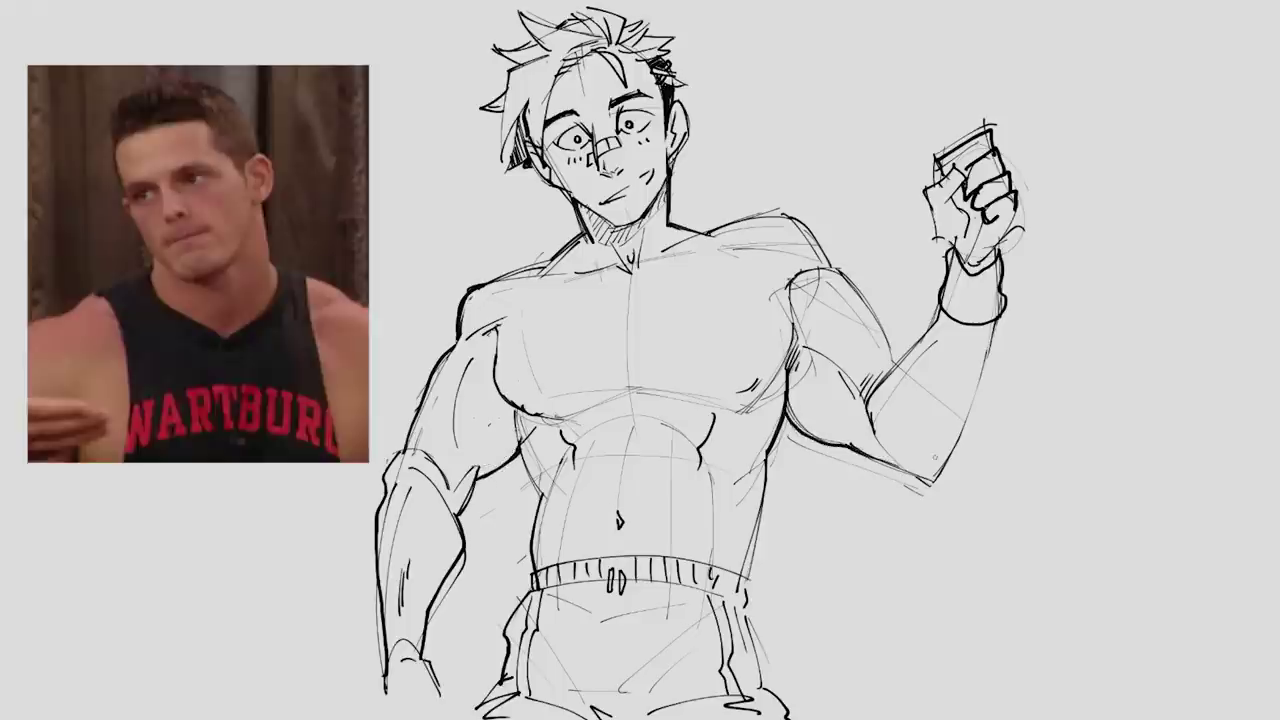
Sketch muscle lines on the left bicep and the right shoulder and bicep.
left_click_drag(812, 436, 880, 462)
left_click_drag(422, 398, 488, 470)
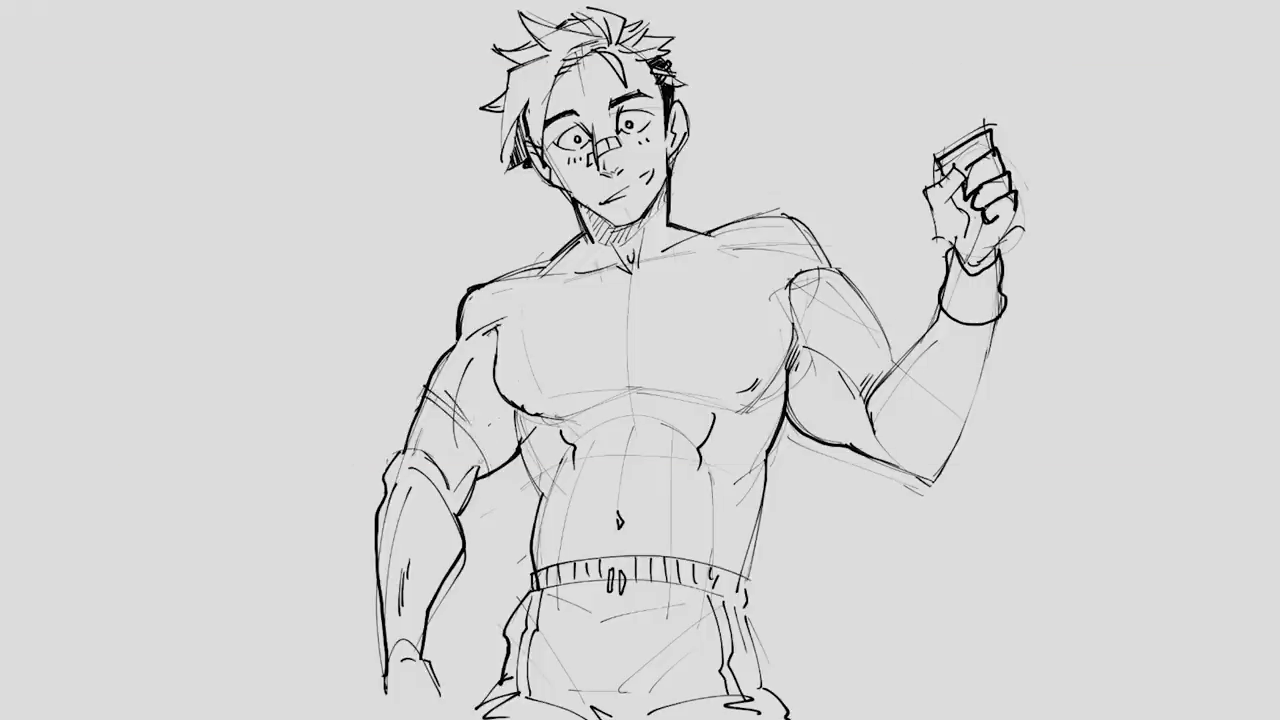
left_click_drag(490, 444, 500, 462)
mouse_move(822, 304)
left_mouse_down()
mouse_move(884, 366)
mouse_move(800, 442)
left_mouse_up()
left_click_drag(822, 350, 808, 386)
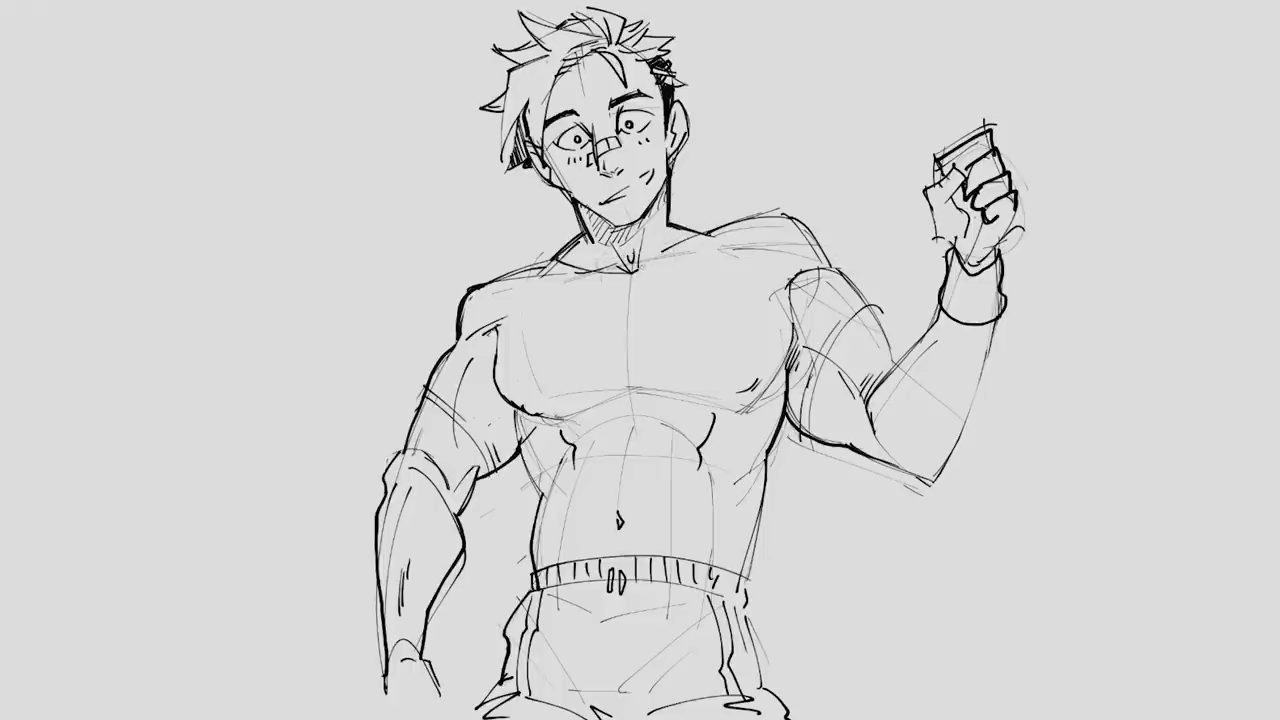
Draw a chest line and left torso contour, then erase the faint ab lines and navel.
mouse_move(580, 360)
left_mouse_down()
mouse_move(682, 341)
mouse_move(634, 361)
left_mouse_up()
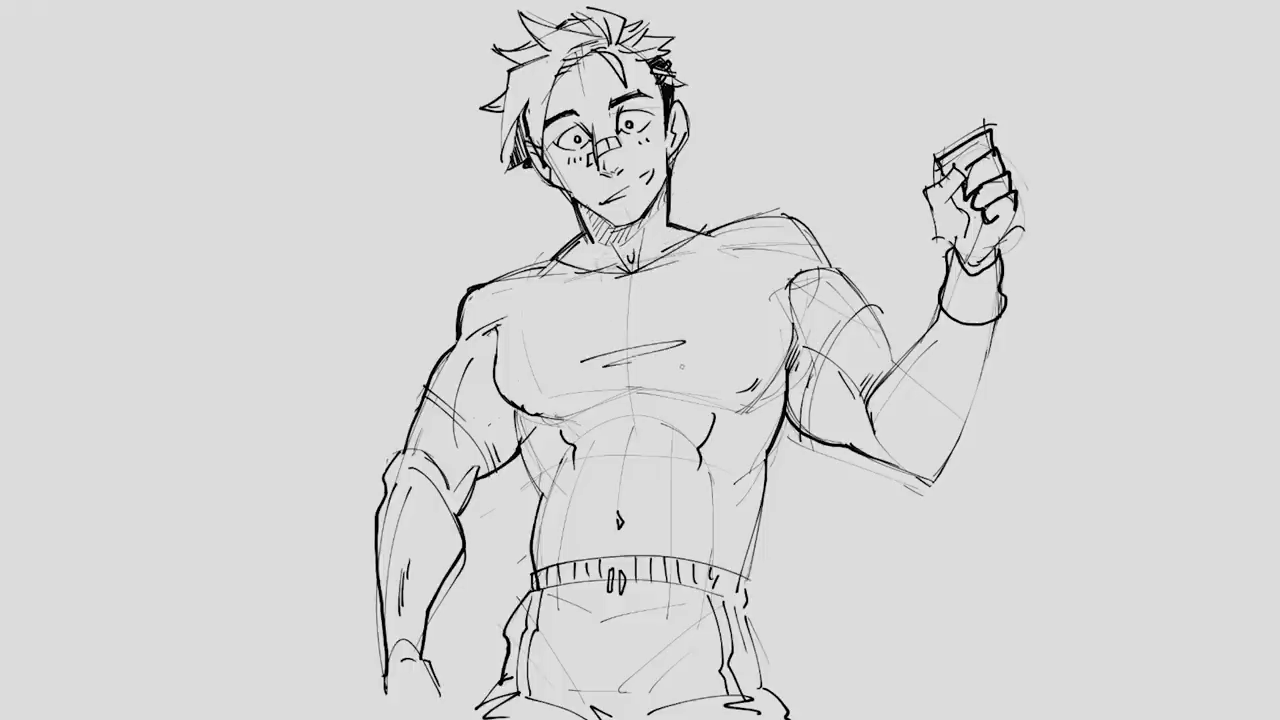
left_click_drag(510, 420, 532, 546)
left_click_drag(572, 436, 566, 466)
left_click_drag(620, 506, 620, 528)
left_click_drag(680, 426, 704, 470)
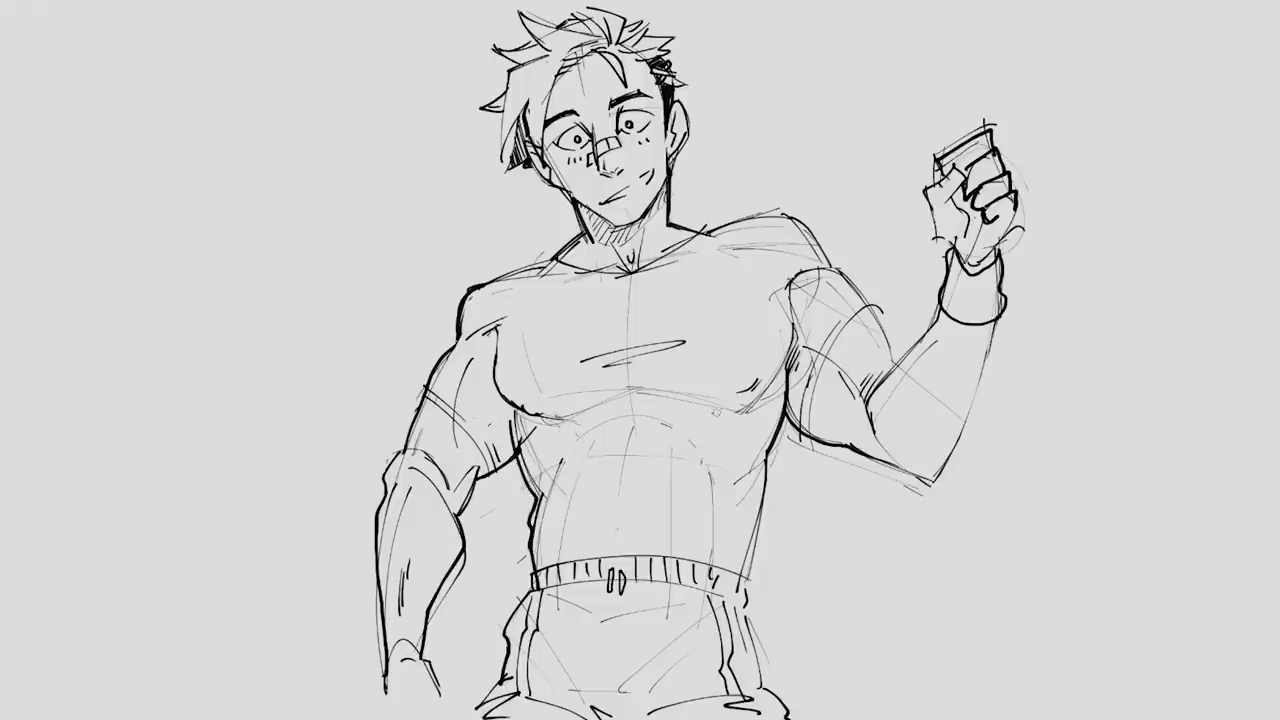
Add lines above the waistband, hatch the right abdomen, and draw a chest oval.
left_click_drag(556, 552, 704, 546)
left_click_drag(580, 546, 660, 537)
mouse_move(580, 404)
left_mouse_down()
mouse_move(664, 398)
mouse_move(634, 399)
left_mouse_up()
left_click_drag(748, 502, 764, 498)
mouse_move(744, 516)
left_mouse_down()
mouse_move(764, 510)
mouse_move(764, 534)
left_mouse_up()
left_click_drag(738, 546, 752, 542)
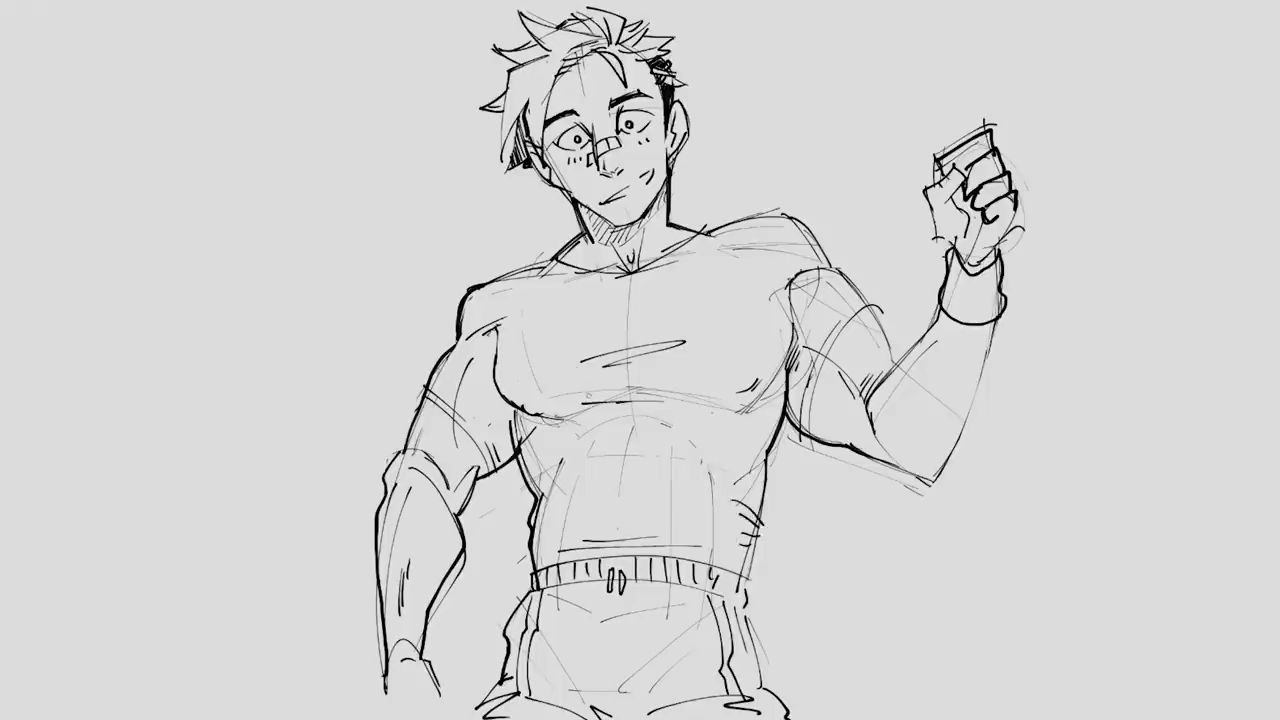
mouse_move(590, 396)
left_mouse_down()
mouse_move(628, 322)
mouse_move(702, 384)
left_mouse_up()
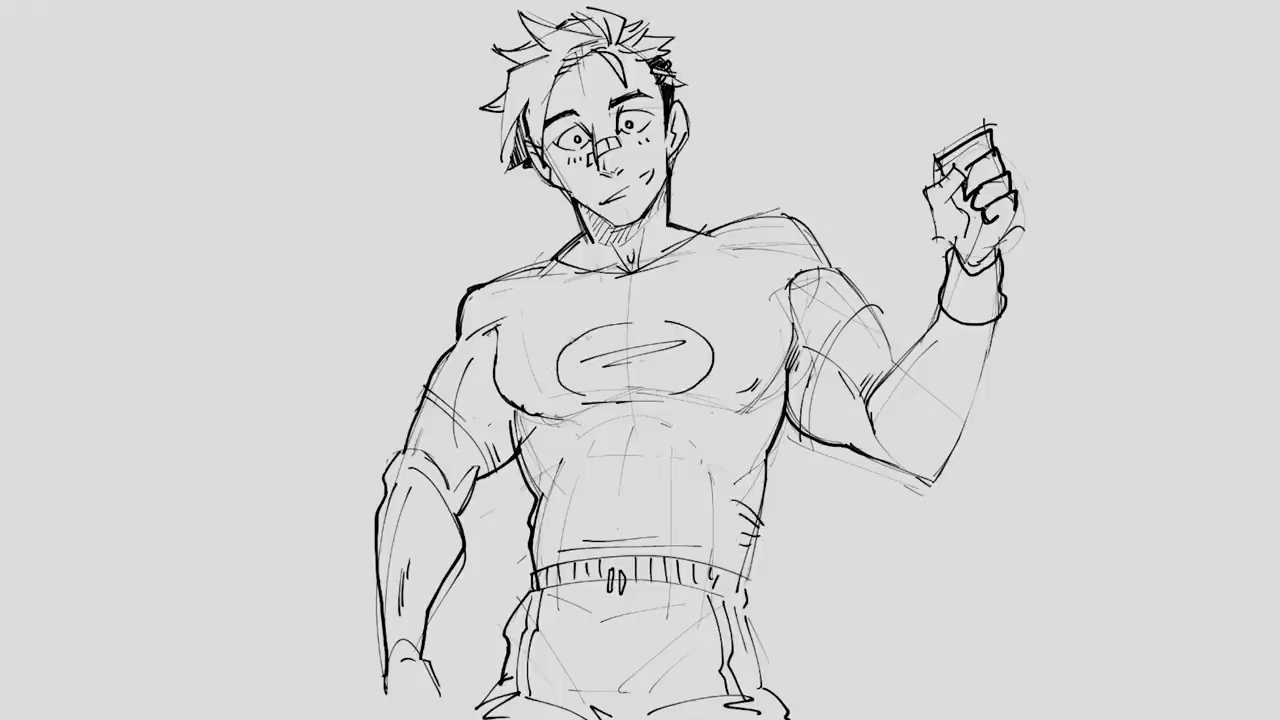
Shape the chest oval into a pig face with a snout and two eyes.
mouse_move(566, 346)
left_mouse_down()
mouse_move(578, 316)
mouse_move(596, 332)
mouse_move(578, 312)
mouse_move(592, 334)
mouse_move(678, 322)
mouse_move(680, 308)
mouse_move(694, 334)
mouse_move(686, 310)
left_mouse_up()
key("ctrl+z")
key("ctrl+z")
key("ctrl+z")
left_click_drag(594, 362, 664, 354)
mouse_move(642, 360)
left_mouse_down()
mouse_move(664, 350)
mouse_move(618, 372)
left_mouse_up()
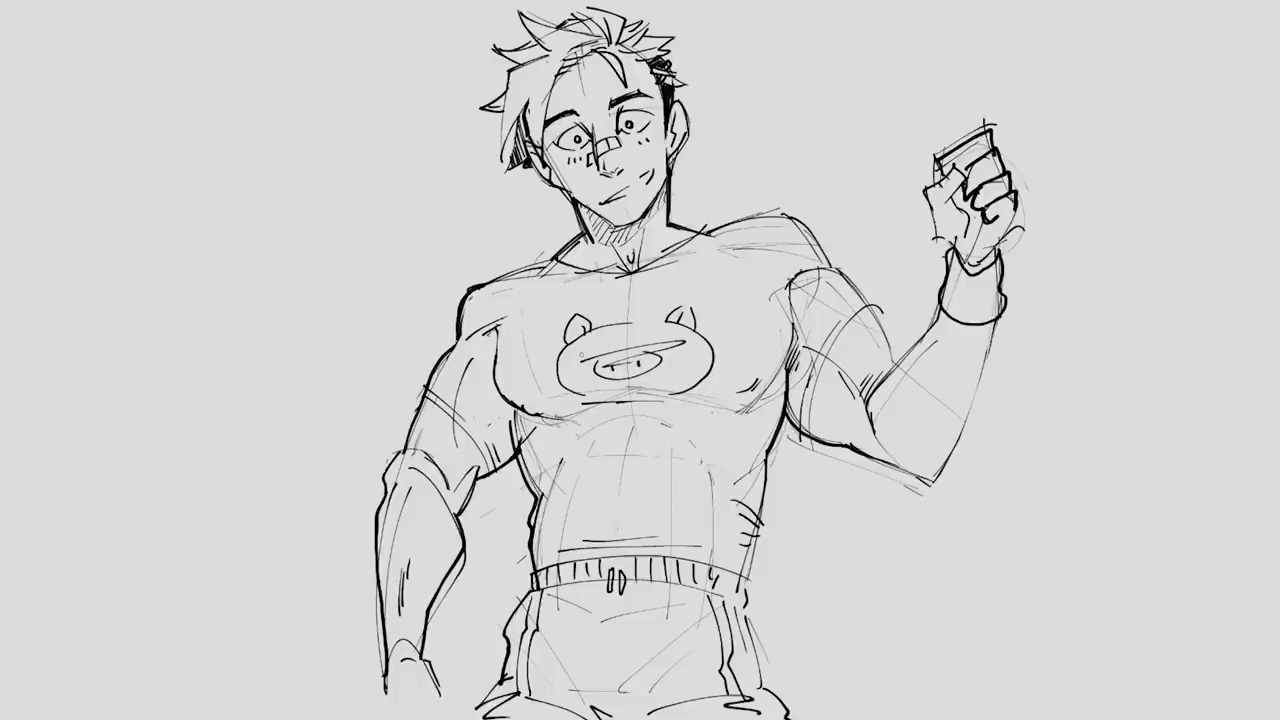
left_click(573, 357)
left_click(690, 346)
left_click(692, 345)
Add small abdomen marks and letter the start of BEEF below the pig face.
left_click_drag(686, 442, 692, 450)
left_click(724, 421)
left_click_drag(576, 414, 694, 410)
key("ctrl+z")
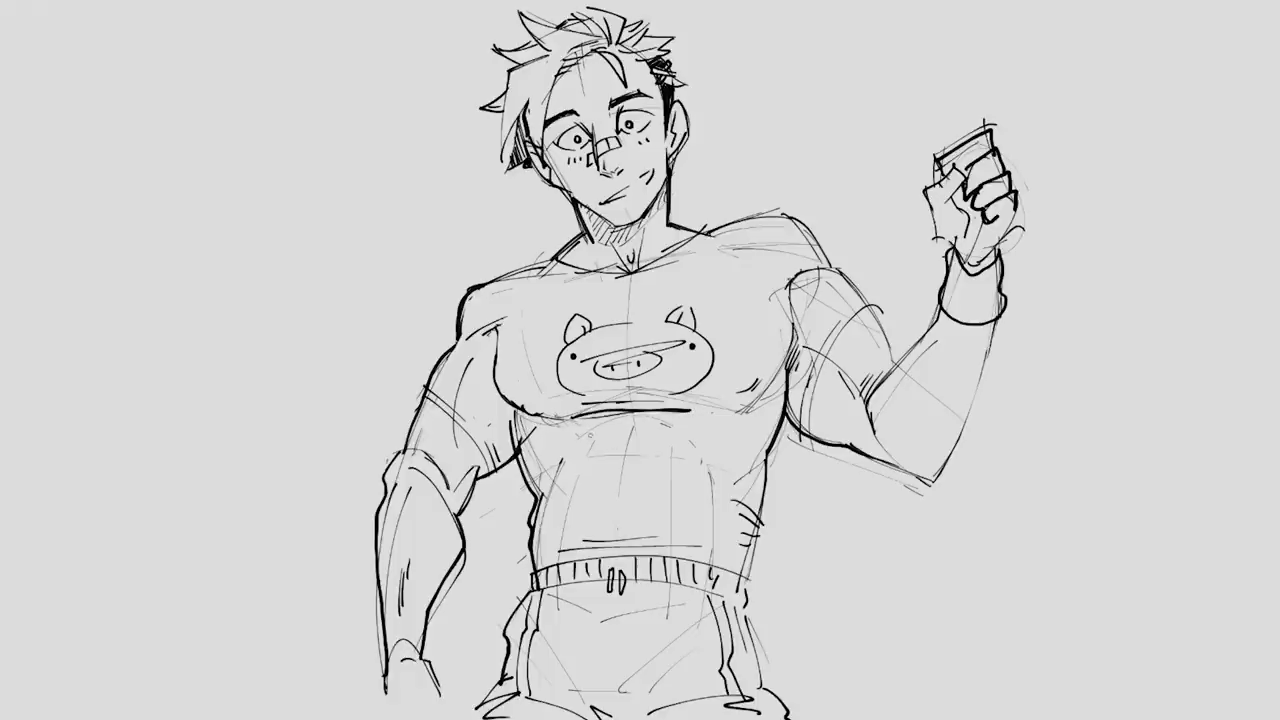
mouse_move(586, 428)
left_mouse_down()
mouse_move(564, 432)
mouse_move(588, 430)
mouse_move(586, 442)
mouse_move(624, 418)
mouse_move(600, 424)
left_mouse_up()
key("ctrl+z")
mouse_move(600, 428)
left_mouse_down()
mouse_move(622, 422)
mouse_move(632, 438)
mouse_move(658, 418)
left_mouse_up()
left_click_drag(634, 428, 702, 424)
Finish BEEF and detail the snout, eye, mouth and curls above the pig's head.
mouse_move(636, 358)
left_mouse_down()
mouse_move(640, 368)
mouse_move(614, 373)
mouse_move(575, 358)
left_mouse_up()
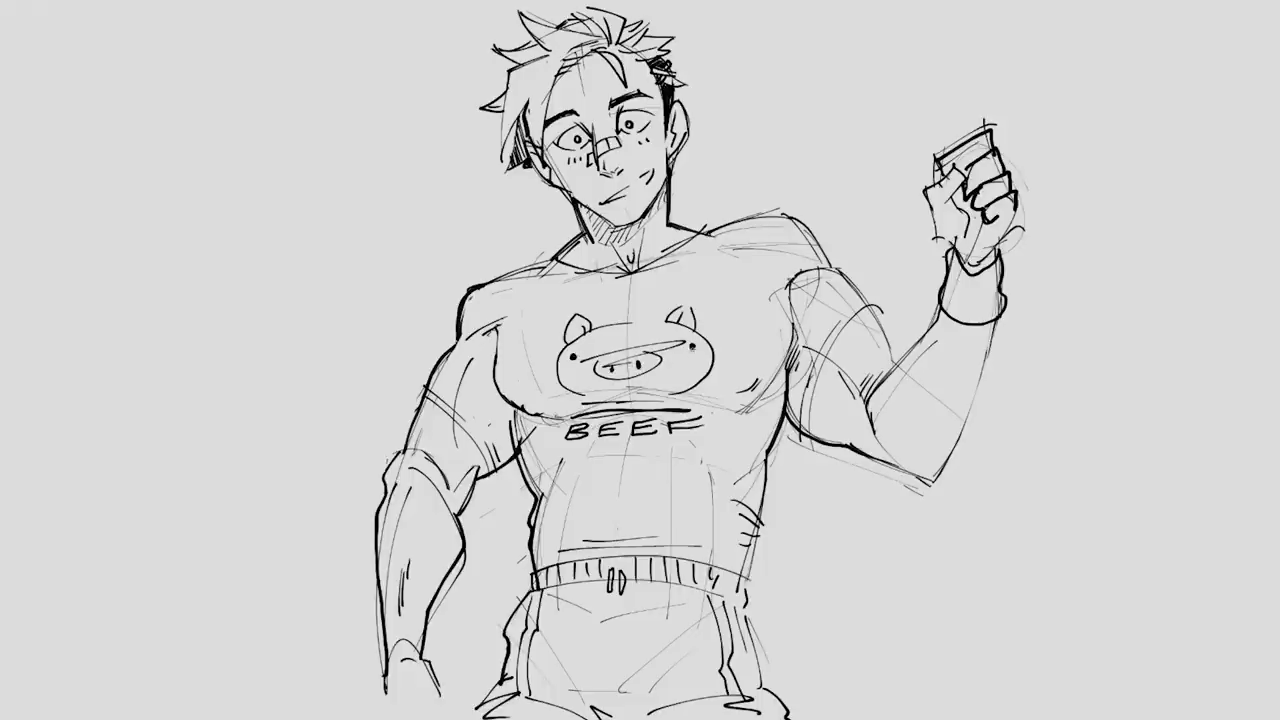
left_click_drag(689, 345, 694, 338)
mouse_move(590, 360)
left_mouse_down()
mouse_move(600, 386)
mouse_move(685, 359)
left_mouse_up()
left_click_drag(574, 370, 580, 379)
left_click_drag(650, 300, 640, 320)
left_click_drag(620, 328, 610, 304)
Try and undo BEEF underlines, then draw a thick zigzag lightning edge on the right.
left_click_drag(582, 448, 690, 446)
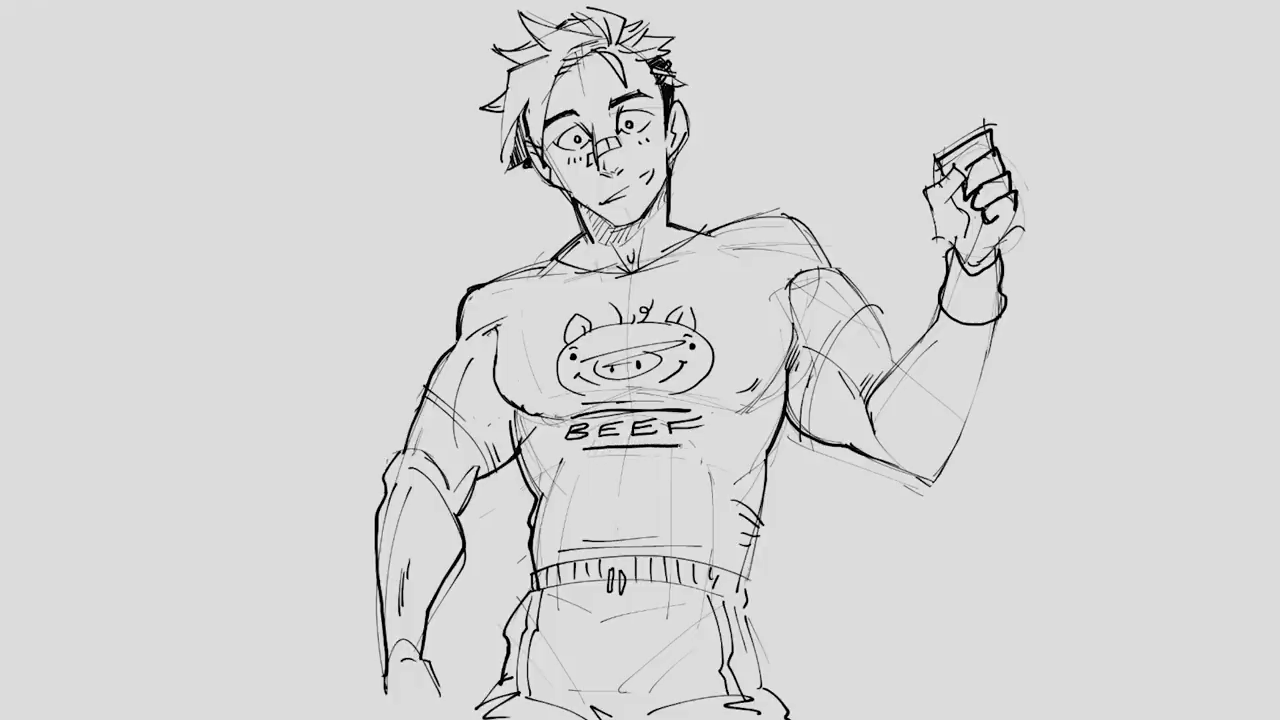
left_click_drag(606, 453, 654, 452)
key("ctrl+z")
key("ctrl+z")
left_click_drag(584, 511, 614, 510)
mouse_move(892, 716)
left_mouse_down()
mouse_move(985, 580)
mouse_move(1186, 357)
mouse_move(1175, 100)
mouse_move(1145, 0)
left_mouse_up()
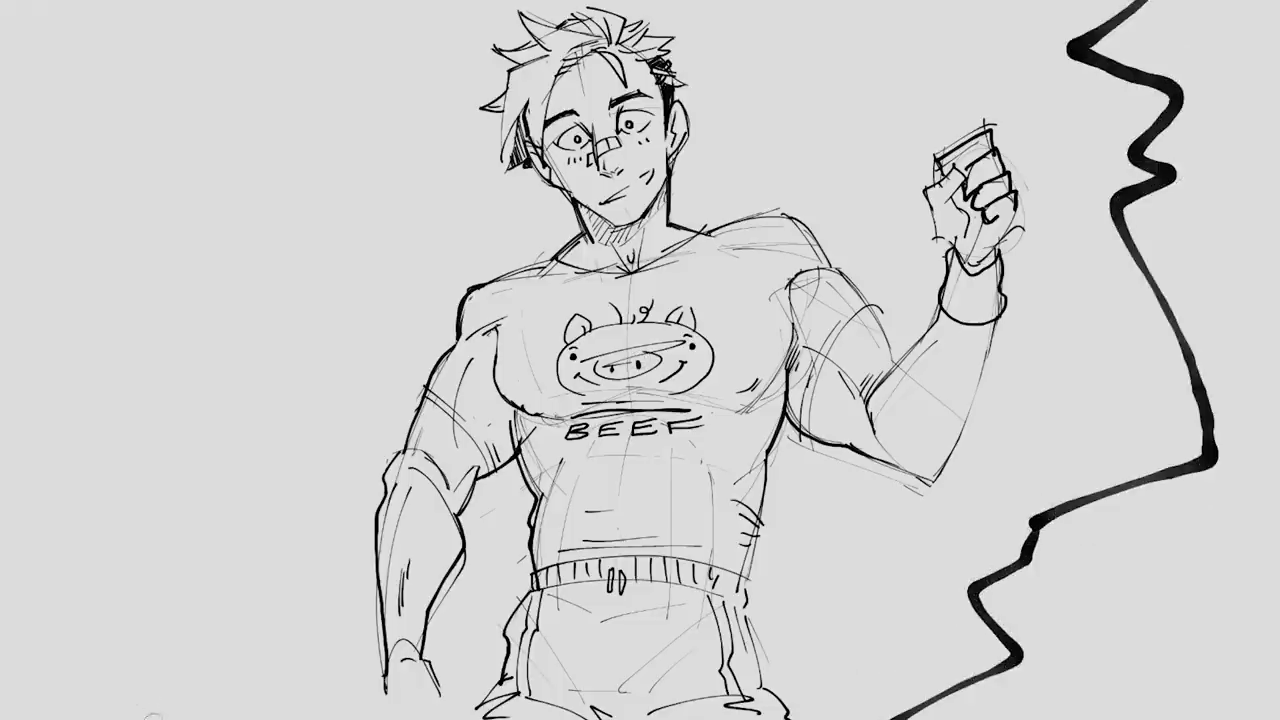
Draw a doubled left zigzag lightning edge and thick strokes at the bottom corners.
mouse_move(152, 716)
left_mouse_down()
mouse_move(62, 512)
mouse_move(212, 322)
mouse_move(100, 156)
mouse_move(245, 88)
mouse_move(300, 0)
left_mouse_up()
mouse_move(109, 130)
left_mouse_down()
mouse_move(238, 122)
mouse_move(215, 45)
mouse_move(290, 0)
left_mouse_up()
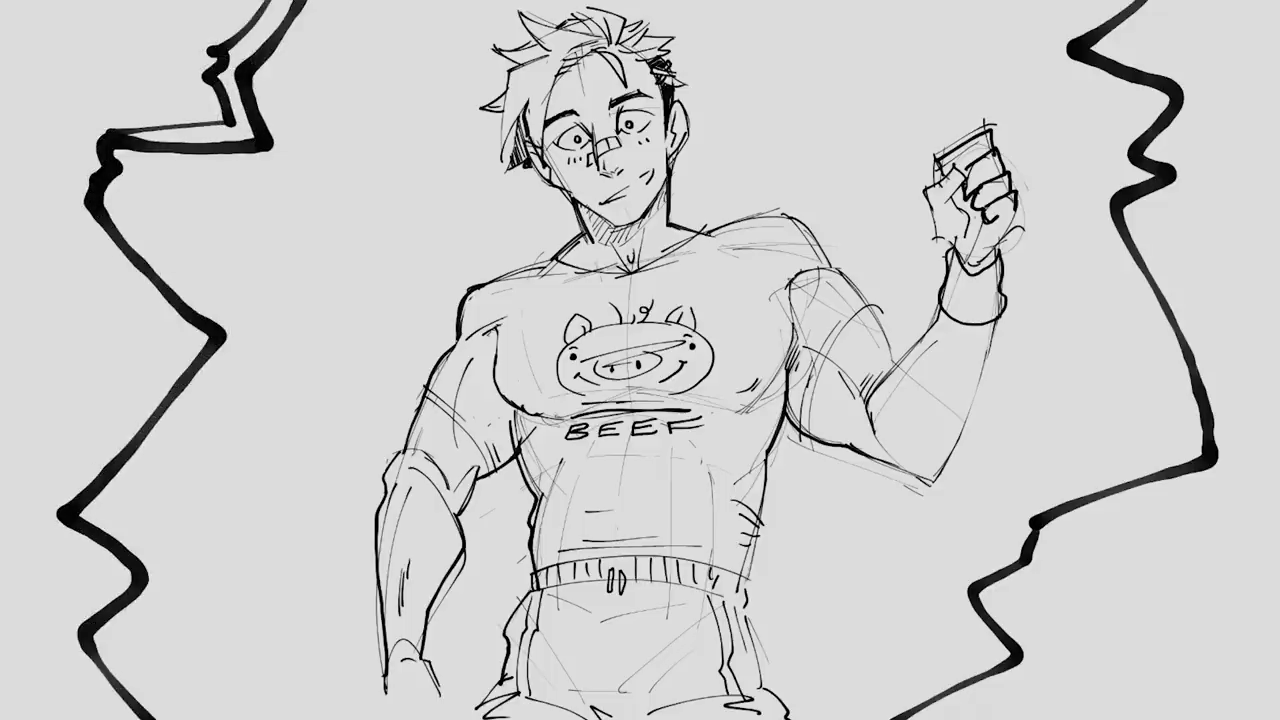
mouse_move(198, 356)
left_mouse_down()
mouse_move(170, 416)
mouse_move(162, 580)
mouse_move(125, 695)
left_mouse_up()
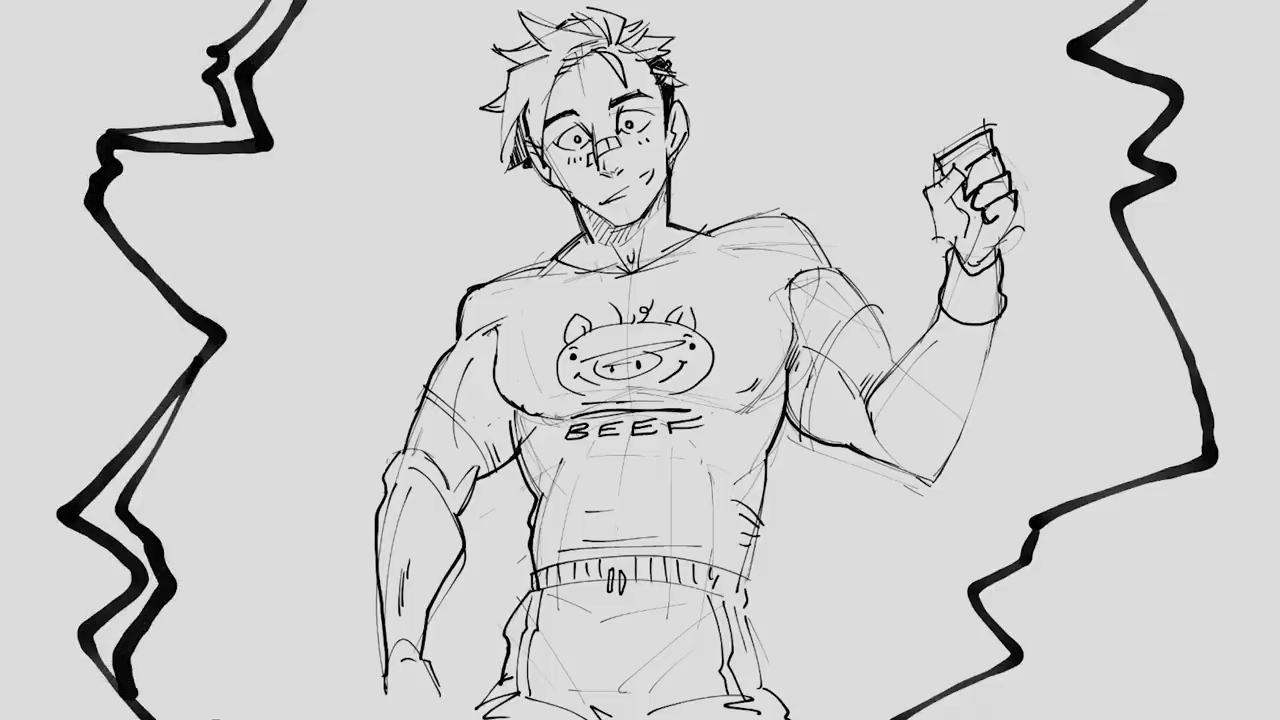
left_click_drag(213, 718, 230, 577)
left_click_drag(230, 577, 318, 718)
left_click_drag(228, 600, 280, 718)
mouse_move(1040, 658)
left_mouse_down()
mouse_move(930, 718)
mouse_move(995, 580)
mouse_move(1150, 440)
mouse_move(1160, 410)
mouse_move(1128, 288)
mouse_move(1130, 112)
mouse_move(1058, 55)
mouse_move(1088, 2)
left_mouse_up()
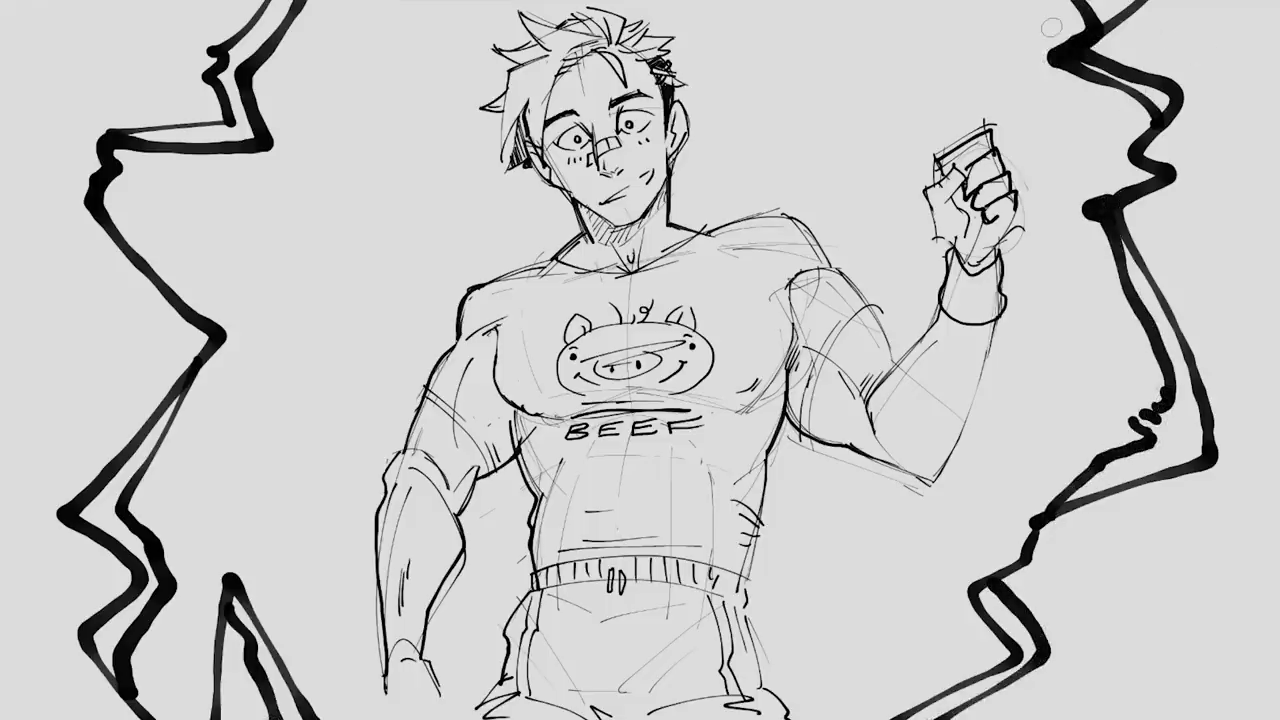
Branch thin cracks off both zigzags and along the bottom and far edges.
left_click_drag(116, 248, 5, 88)
left_click_drag(38, 72, 33, 125)
left_click_drag(1195, 478, 1279, 426)
left_click_drag(1264, 474, 1209, 452)
left_click_drag(295, 700, 440, 716)
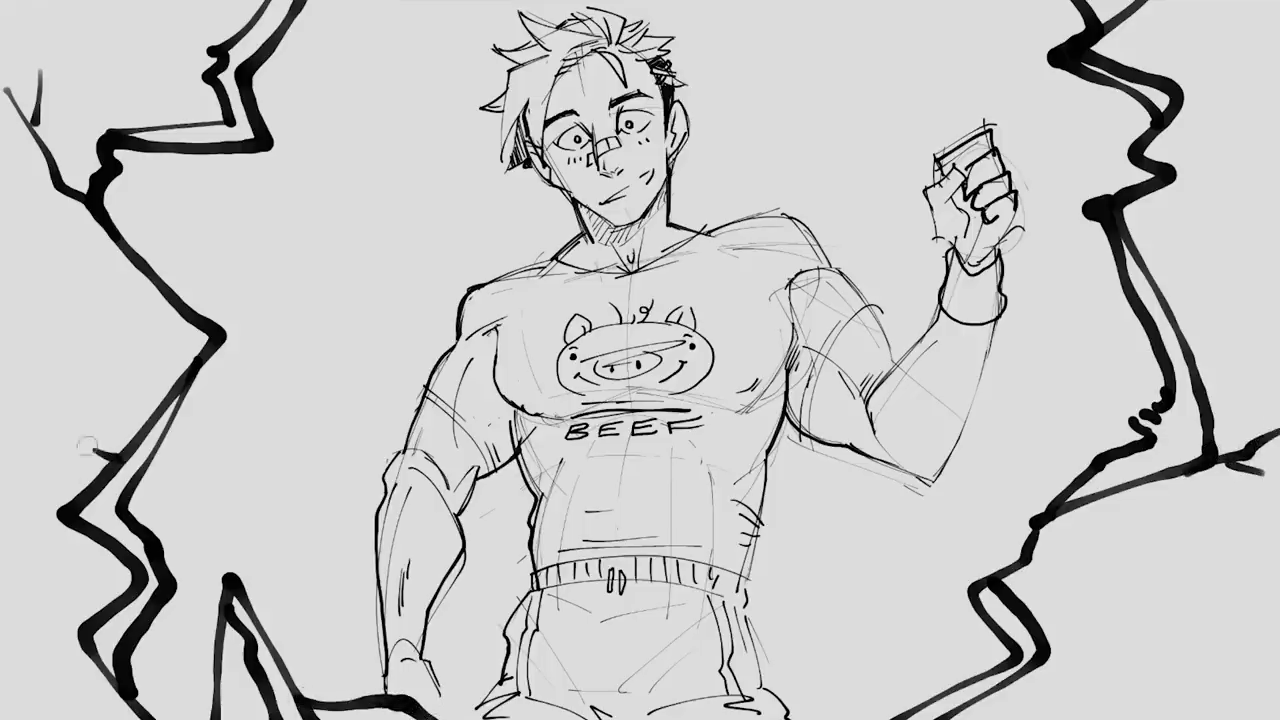
mouse_move(112, 458)
left_mouse_down()
mouse_move(22, 405)
mouse_move(25, 316)
left_mouse_up()
left_click_drag(48, 400, 47, 420)
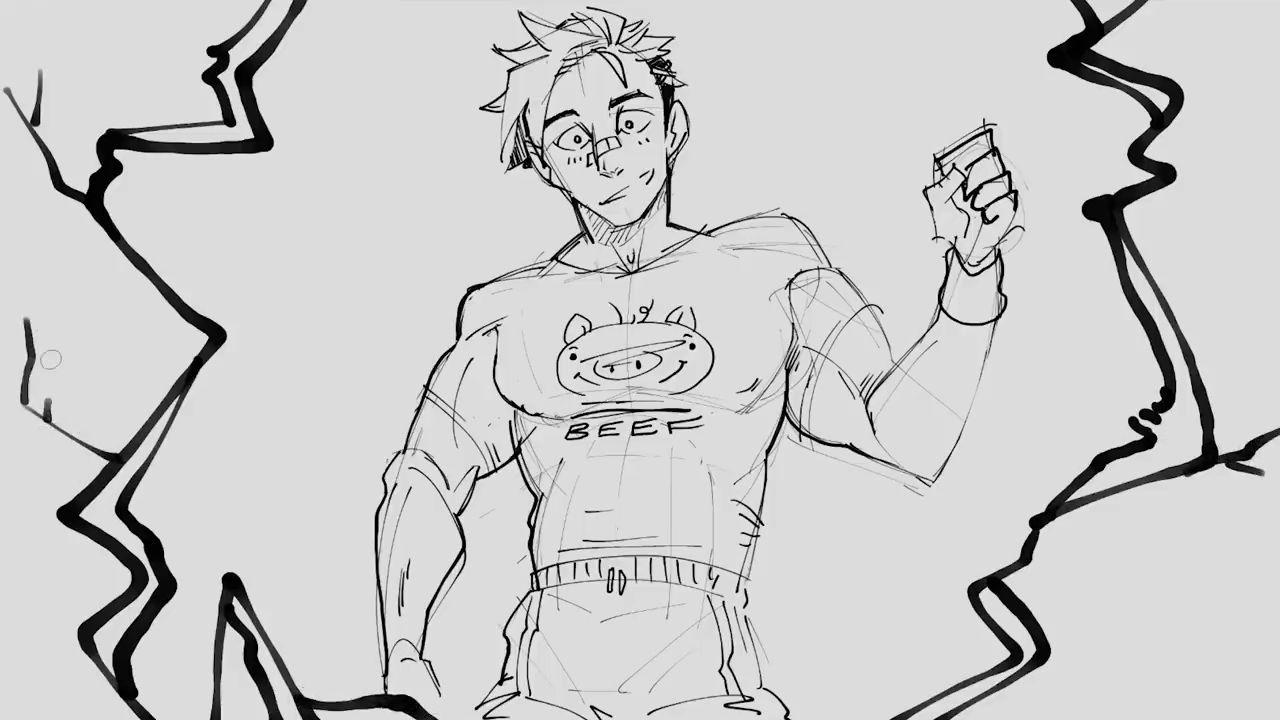
mouse_move(1034, 646)
left_mouse_down()
mouse_move(1163, 583)
mouse_move(1140, 617)
left_mouse_up()
left_click_drag(1180, 170, 1256, 70)
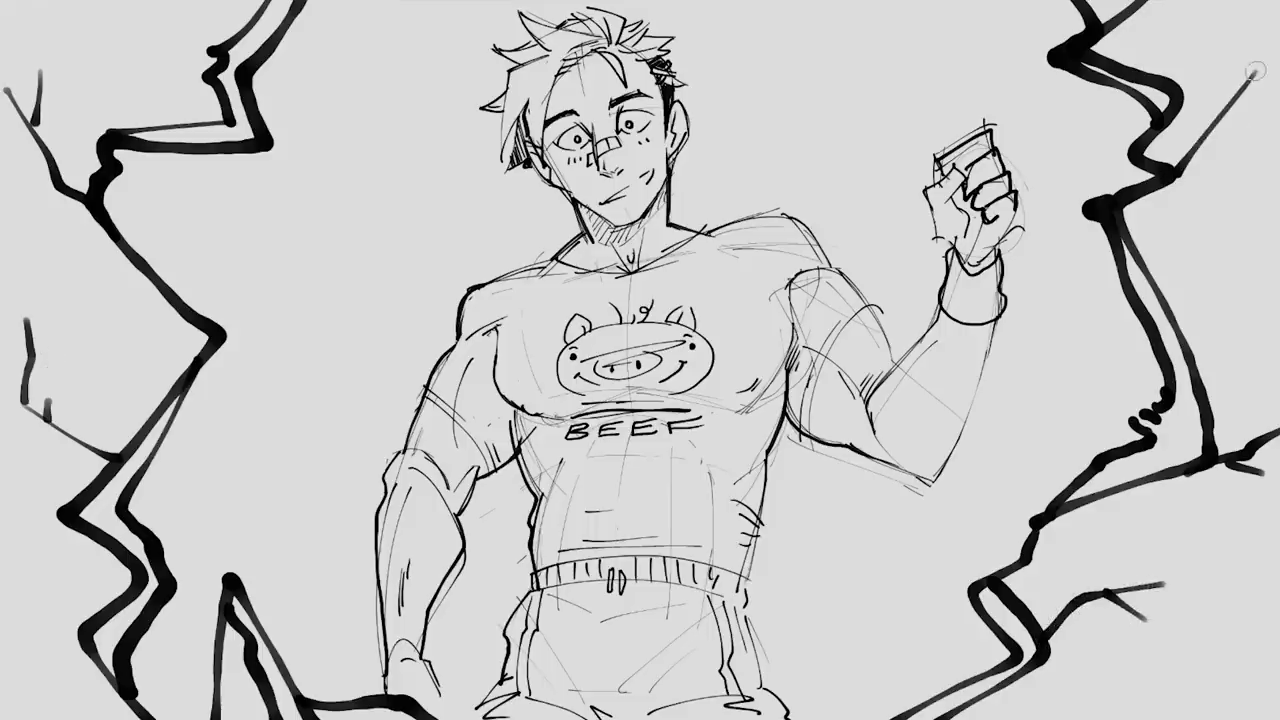
Add spiky strokes around the lightning frame, undoing and reworking some.
left_click_drag(100, 5, 145, 70)
left_click_drag(135, 715, 190, 640)
left_click_drag(930, 695, 985, 660)
left_click_drag(200, 520, 212, 530)
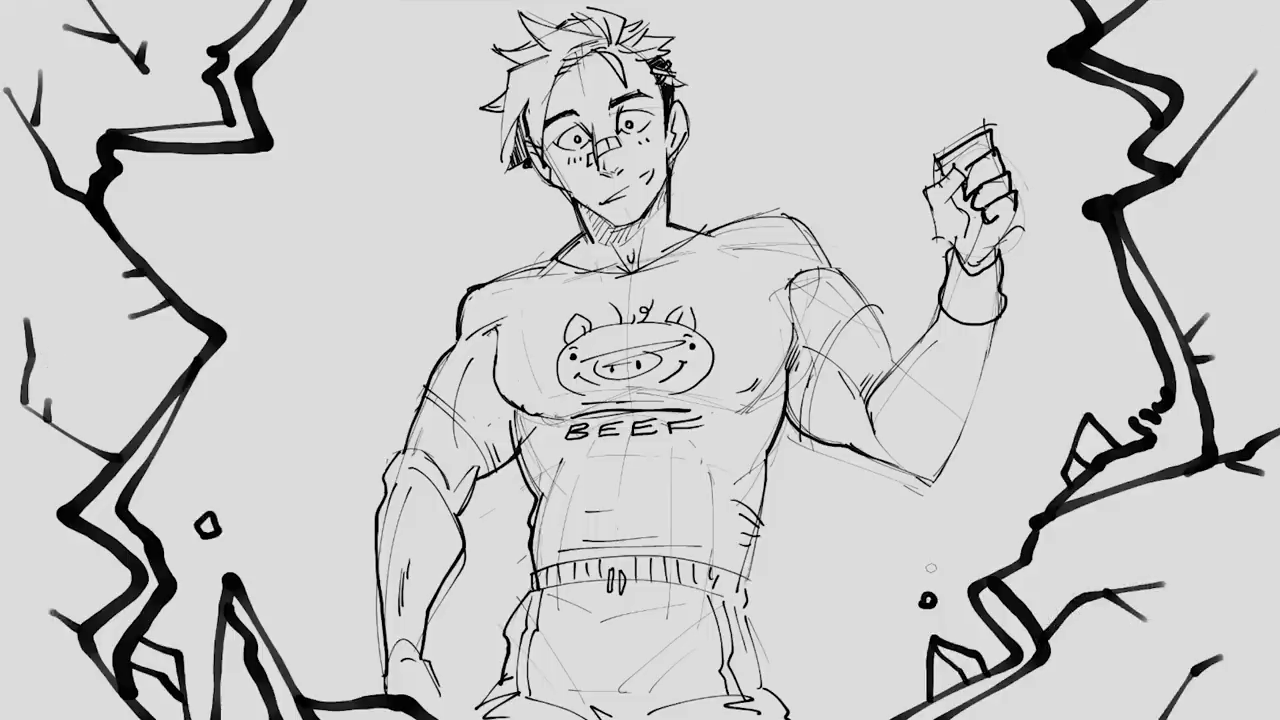
left_click_drag(1065, 480, 1110, 430)
left_click_drag(1180, 360, 1205, 310)
key("ctrl+z")
key("ctrl+z")
key("ctrl+z")
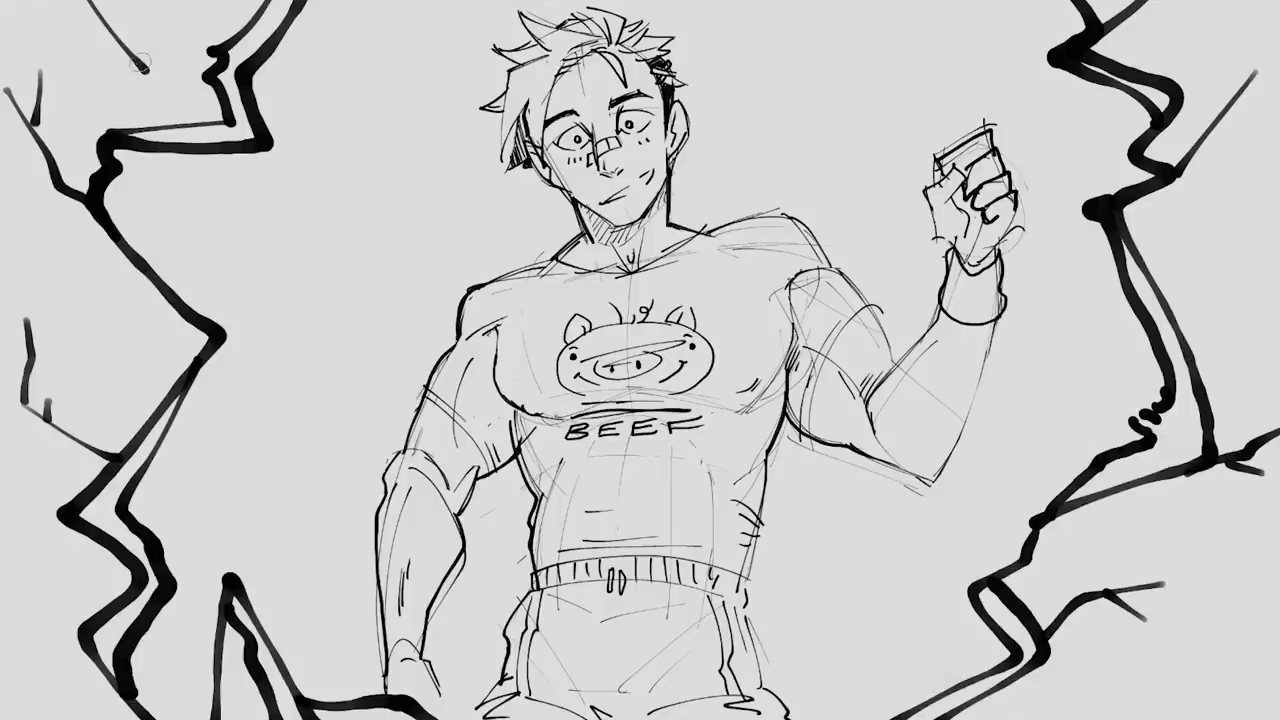
left_click_drag(120, 45, 55, 14)
left_click_drag(1165, 719, 1208, 662)
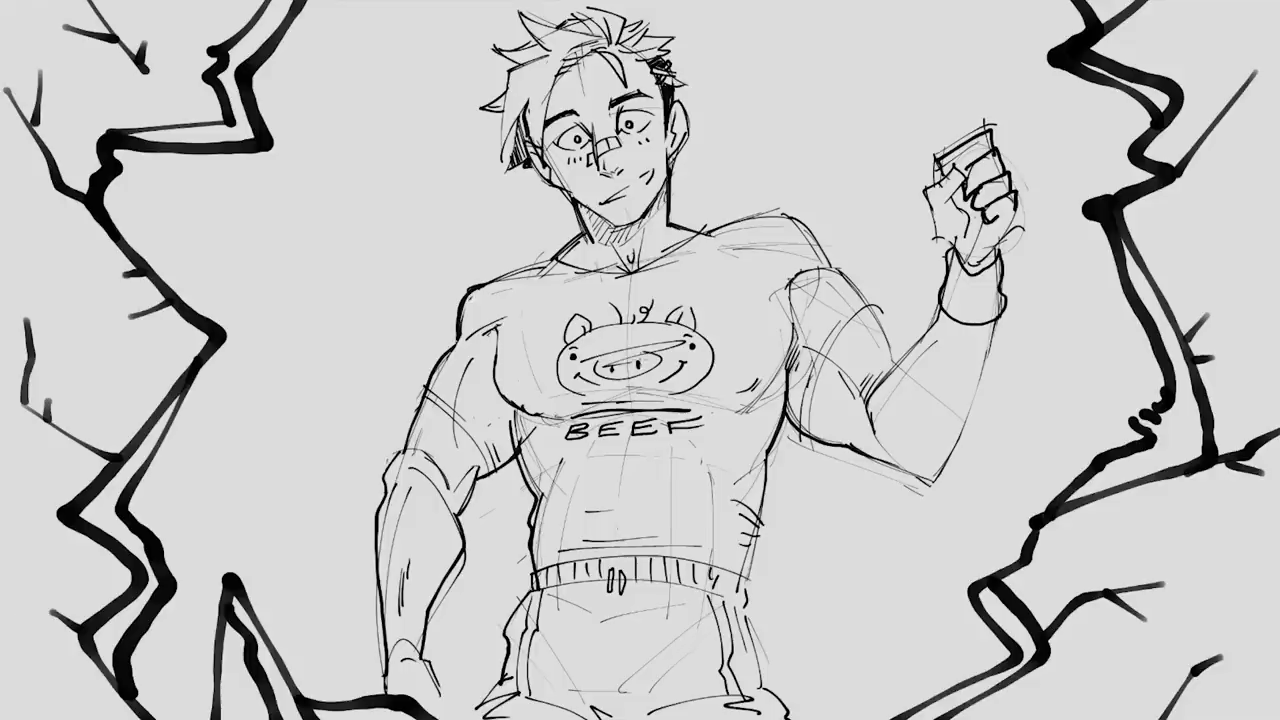
Sketch pointed rocks at the lower corners and right branch, plus small pebbles.
left_click_drag(155, 240, 333, 193)
key("ctrl+z")
mouse_move(928, 700)
left_mouse_down()
mouse_move(985, 672)
mouse_move(965, 676)
mouse_move(972, 688)
left_mouse_up()
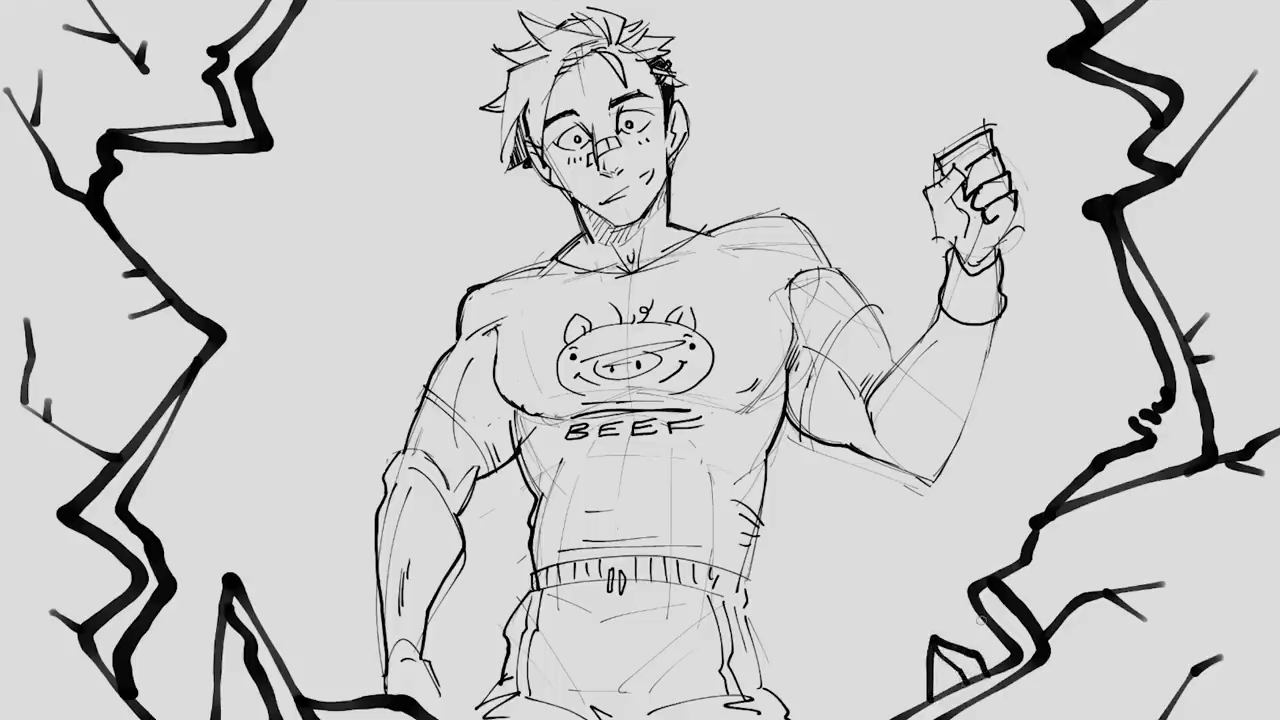
mouse_move(144, 640)
left_mouse_down()
mouse_move(188, 712)
mouse_move(168, 682)
mouse_move(190, 706)
mouse_move(176, 692)
left_mouse_up()
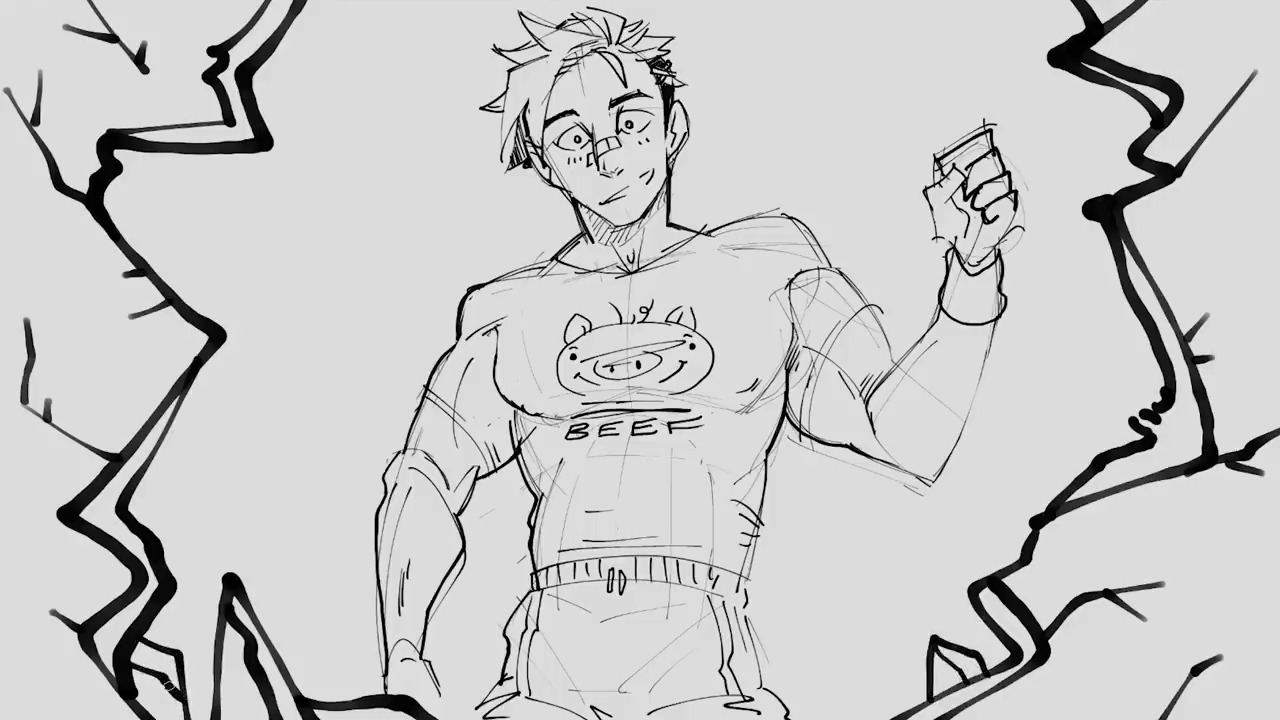
mouse_move(1066, 490)
left_mouse_down()
mouse_move(1080, 462)
mouse_move(1126, 446)
mouse_move(1072, 446)
left_mouse_up()
left_click_drag(204, 516, 200, 520)
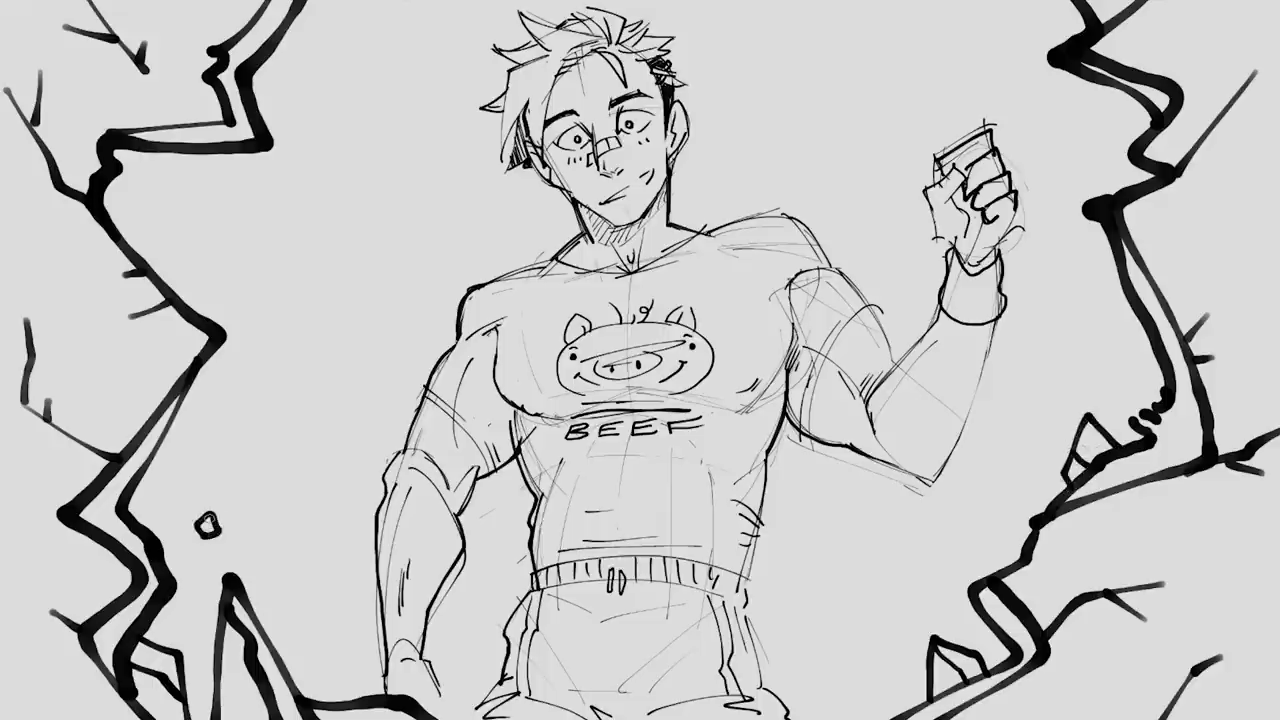
left_click_drag(924, 594, 930, 602)
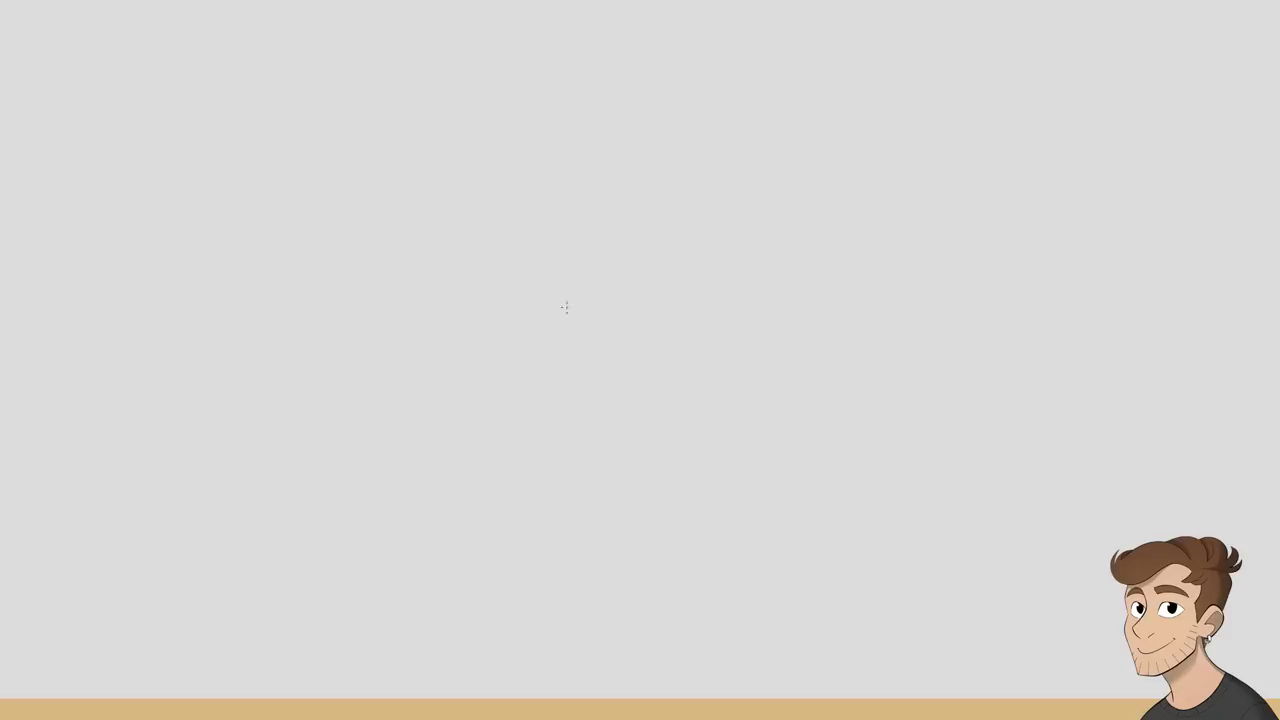
Sketch the head circle, neck, and a horizontal shoulder baseline.
left_click_drag(535, 245, 600, 290)
mouse_move(565, 172)
left_mouse_down()
mouse_move(575, 258)
mouse_move(560, 173)
mouse_move(554, 308)
left_mouse_up()
left_click_drag(528, 225, 550, 298)
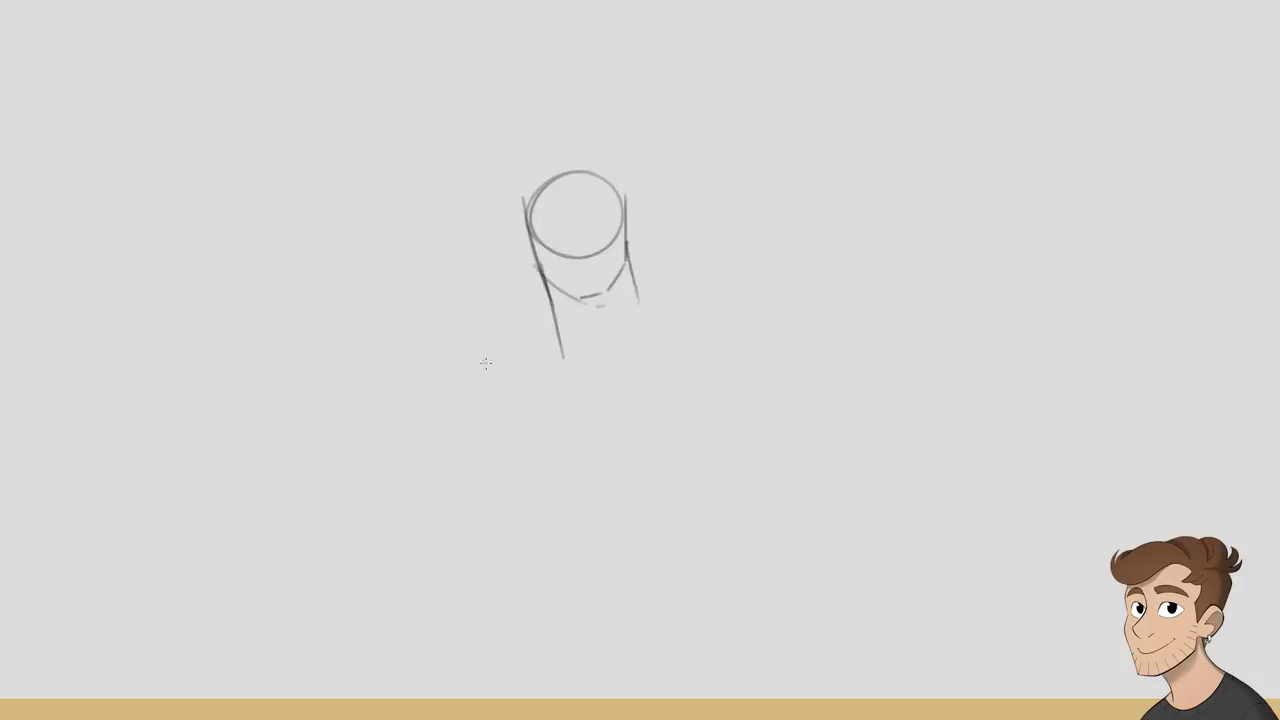
left_click_drag(483, 342, 717, 346)
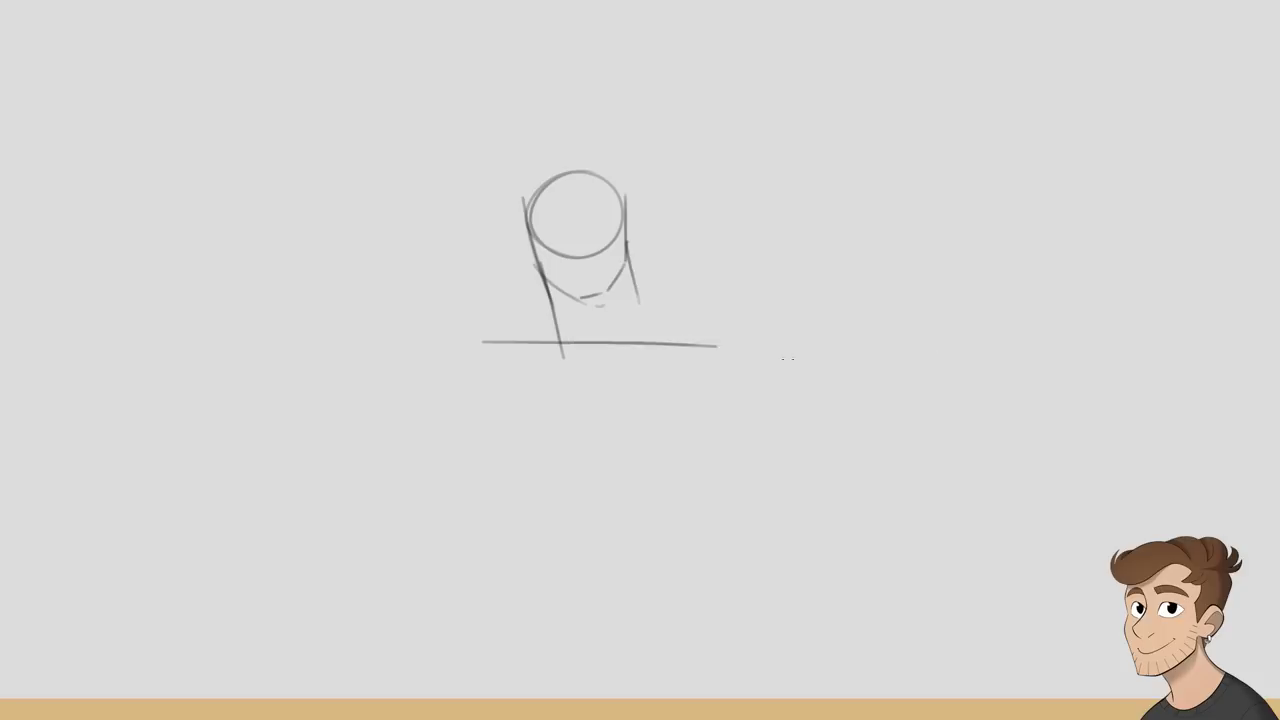
left_click_drag(556, 318, 498, 350)
mouse_move(634, 276)
left_mouse_down()
mouse_move(646, 320)
mouse_move(694, 344)
left_mouse_up()
left_click_drag(668, 326, 700, 345)
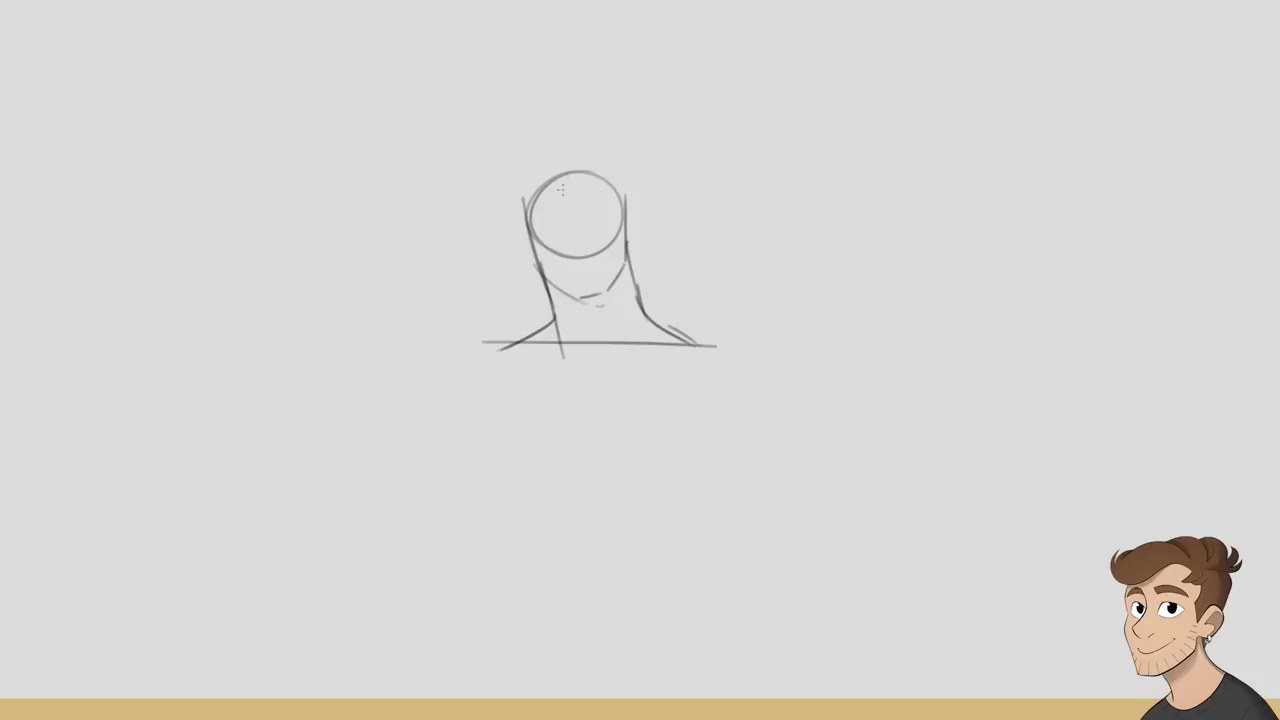
key("ctrl+z")
Add the head's vertical centre guide and try an eye-line and right shoulder slope.
left_click_drag(570, 172, 590, 296)
left_click_drag(522, 238, 619, 217)
key("ctrl+z")
left_click_drag(666, 326, 766, 359)
key("ctrl+z")
Redraw both shoulder curves, add a chest line, and define the head's sides.
left_click_drag(505, 342, 412, 378)
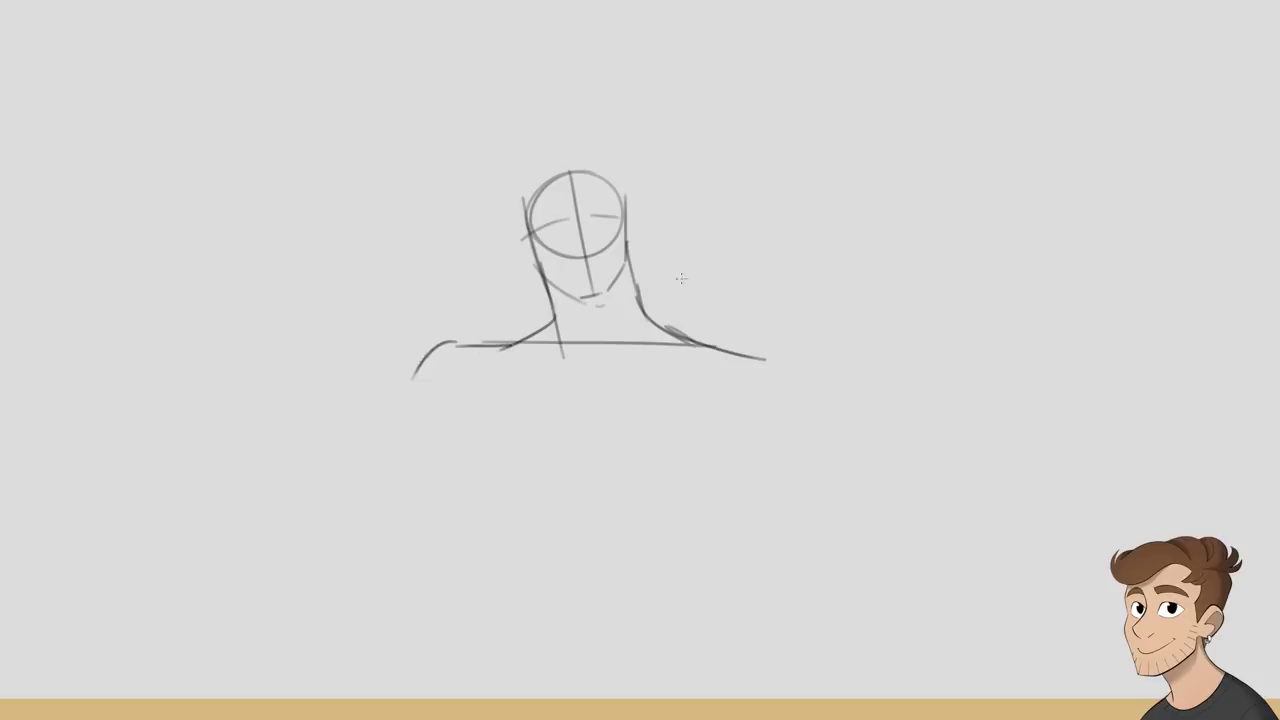
key("ctrl+z")
key("ctrl+z")
left_click_drag(510, 345, 405, 395)
mouse_move(684, 338)
left_mouse_down()
mouse_move(774, 362)
mouse_move(824, 434)
left_mouse_up()
mouse_move(504, 362)
left_mouse_down()
mouse_move(590, 384)
mouse_move(696, 383)
left_mouse_up()
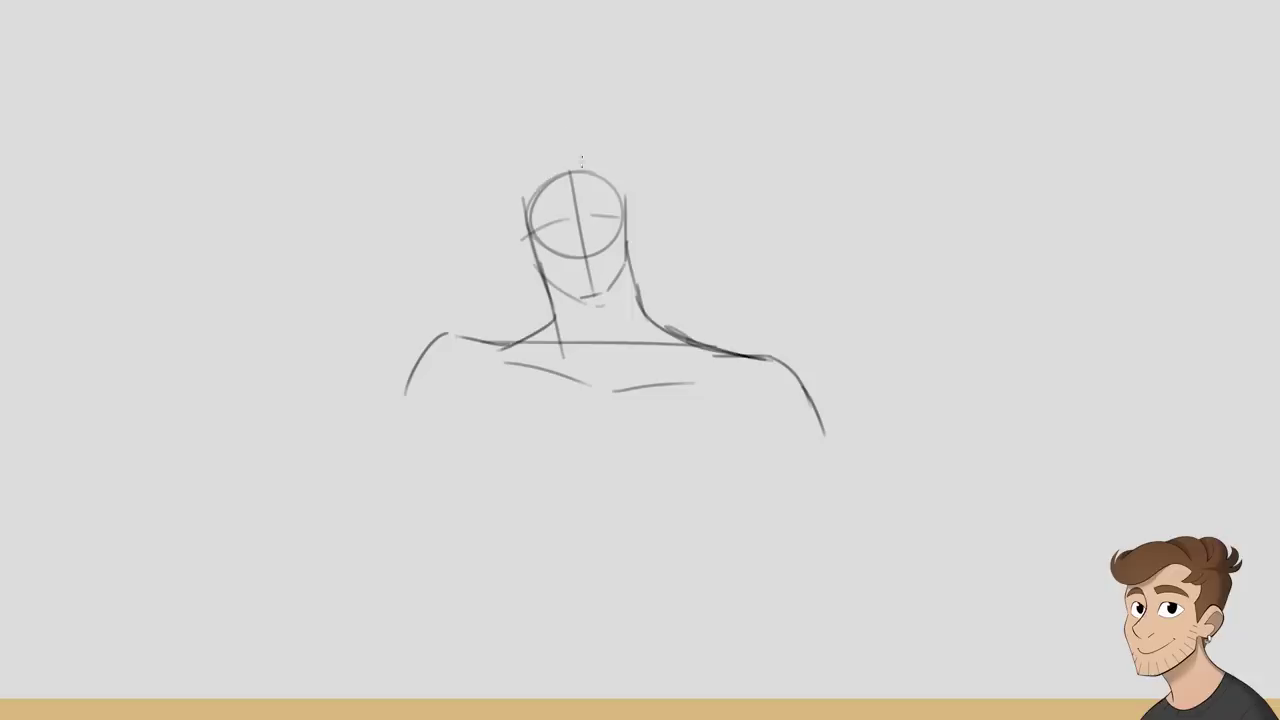
left_click_drag(619, 175, 625, 240)
left_click_drag(518, 195, 539, 256)
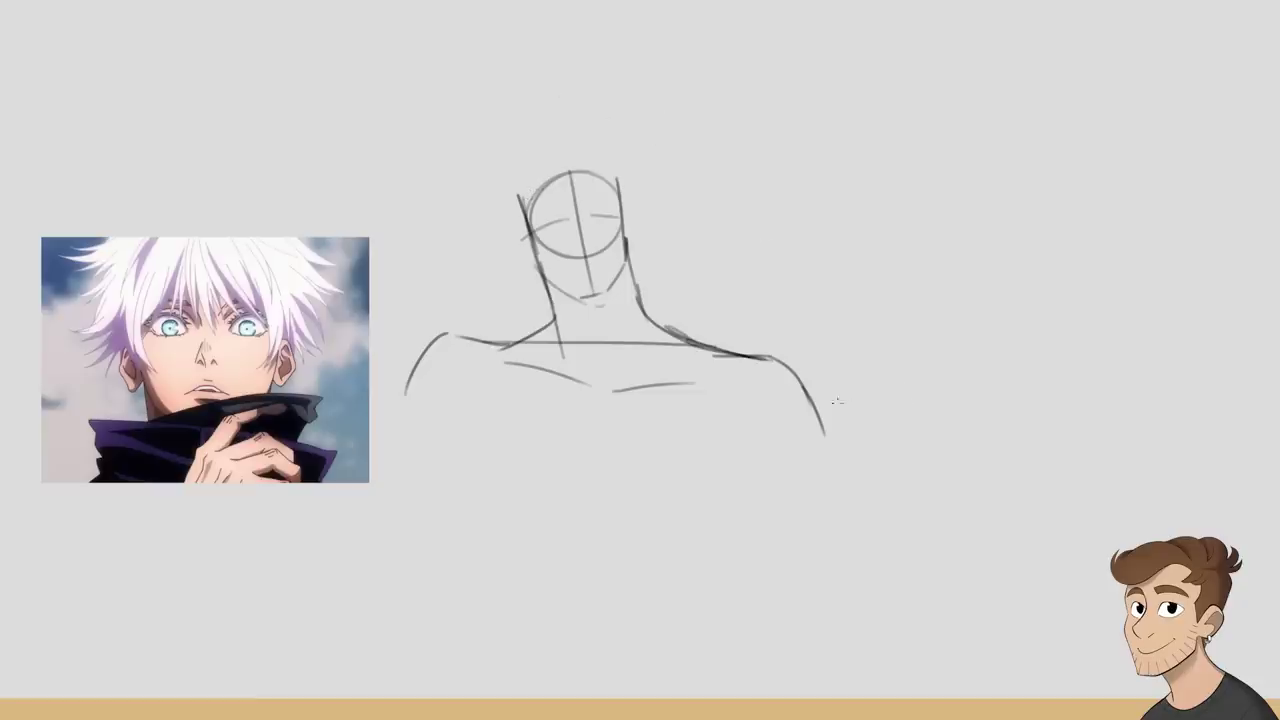
Delete the bust sketch and draw a new head circle with centre guidelines.
left_click_drag(712, 575, 851, 534)
key("Delete")
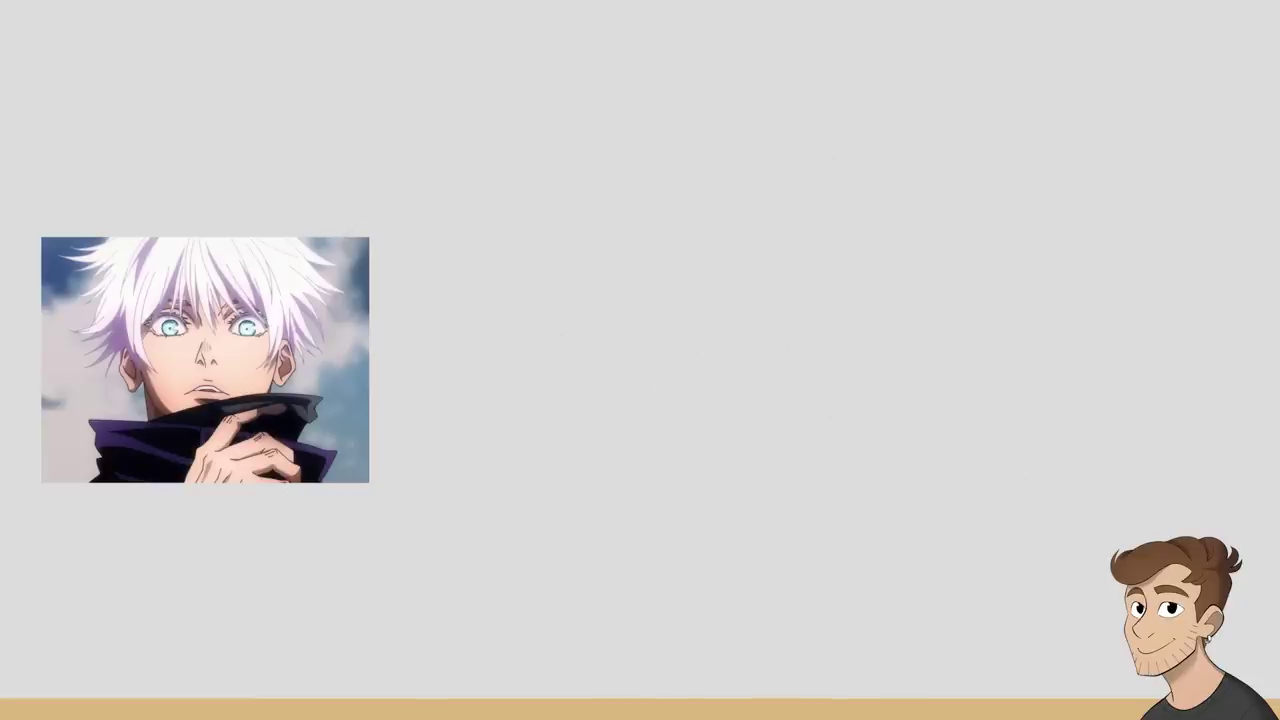
left_click_drag(680, 342, 836, 400)
key("ctrl+z")
mouse_move(858, 352)
left_mouse_down()
mouse_move(670, 186)
mouse_move(756, 114)
mouse_move(888, 332)
left_mouse_up()
left_click_drag(797, 102, 753, 324)
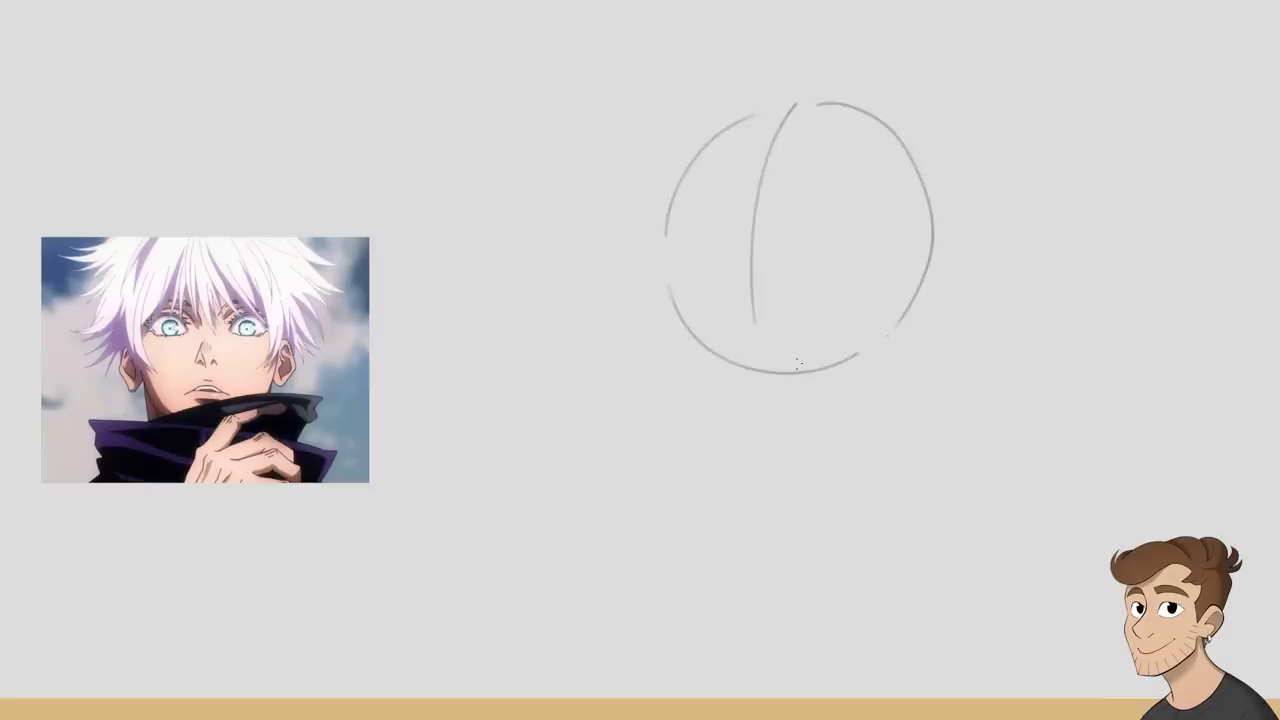
mouse_move(740, 202)
left_mouse_down()
mouse_move(640, 245)
mouse_move(916, 243)
mouse_move(1002, 300)
mouse_move(920, 338)
left_mouse_up()
Draw ears and both eye outlines, then erase the guidelines inside and between the eyes.
mouse_move(658, 250)
left_mouse_down()
mouse_move(630, 246)
mouse_move(656, 328)
left_mouse_up()
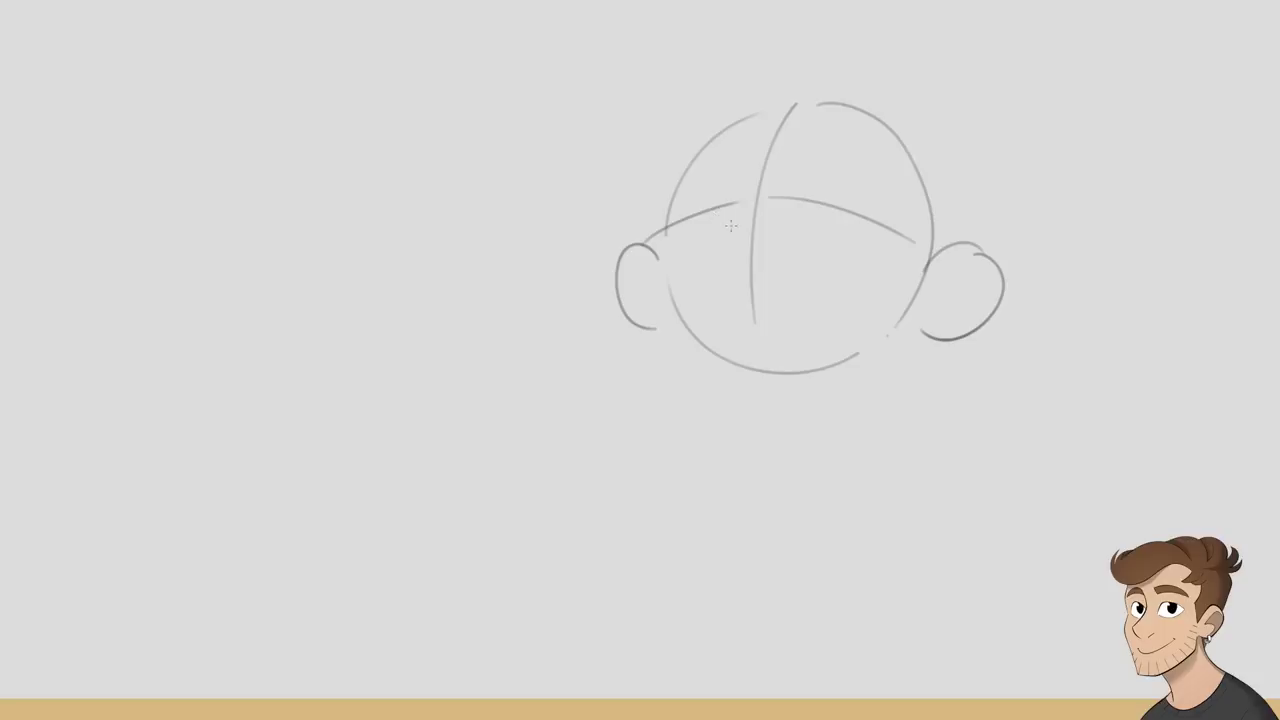
mouse_move(738, 208)
left_mouse_down()
mouse_move(692, 222)
mouse_move(725, 140)
left_mouse_up()
key("ctrl+z")
key("ctrl+z")
mouse_move(694, 212)
left_mouse_down()
mouse_move(740, 198)
mouse_move(841, 230)
mouse_move(872, 226)
left_mouse_up()
mouse_move(792, 196)
left_mouse_down()
mouse_move(822, 144)
mouse_move(875, 200)
left_mouse_up()
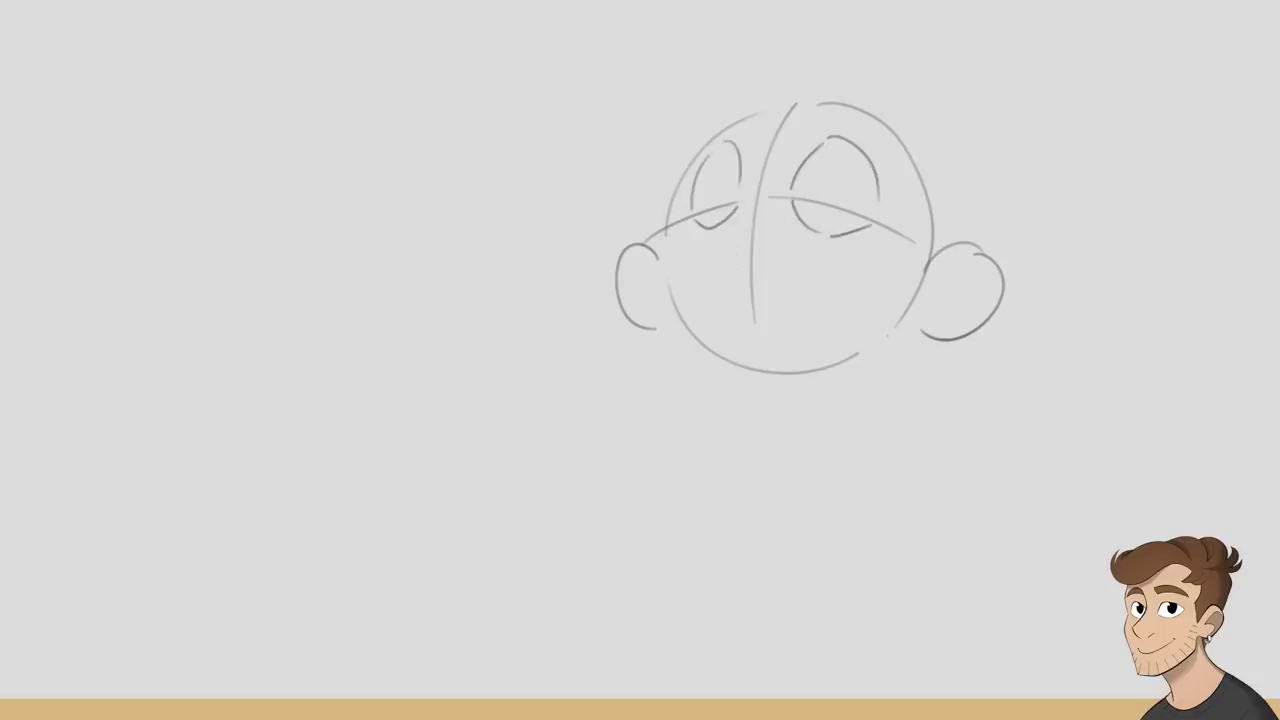
left_click_drag(738, 198, 690, 218)
left_click_drag(796, 197, 867, 216)
mouse_move(778, 205)
left_mouse_down()
mouse_move(772, 150)
mouse_move(754, 284)
left_mouse_up()
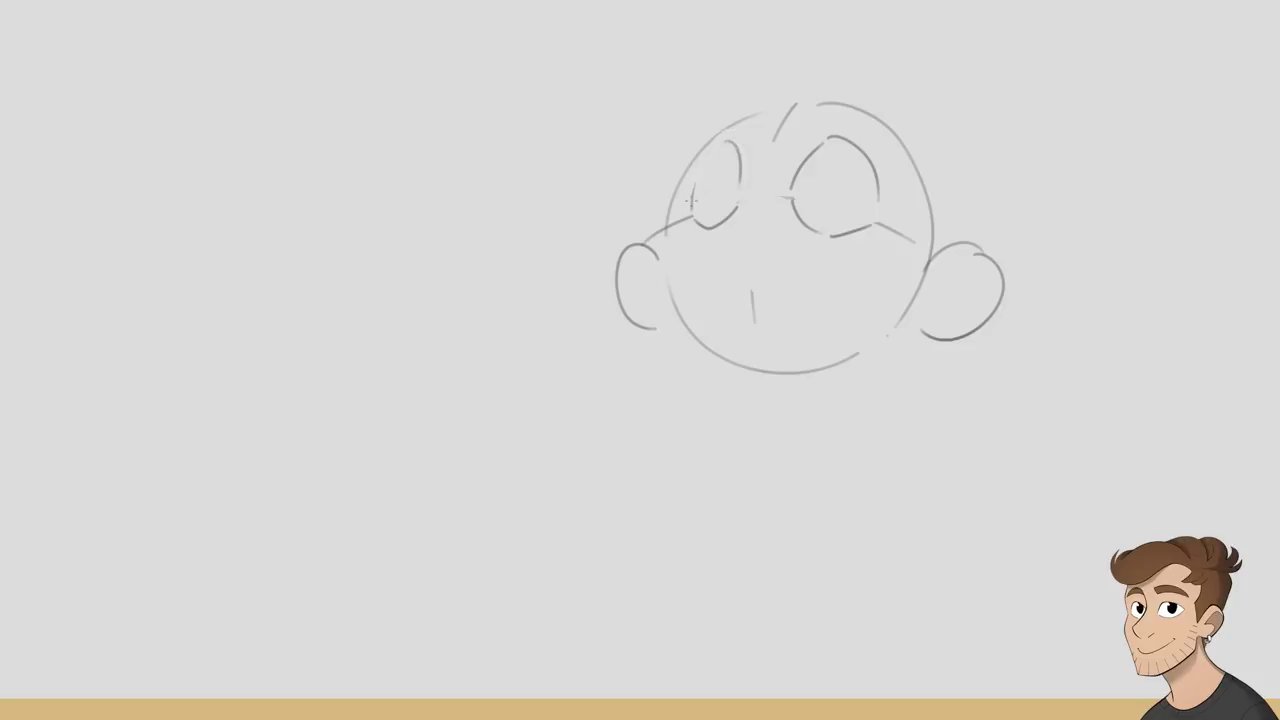
Darken the left eye edge, add inner ear details and inner curves in the eyes.
left_click_drag(692, 212, 737, 143)
mouse_move(1004, 273)
left_mouse_down()
mouse_move(930, 293)
mouse_move(936, 327)
left_mouse_up()
left_click_drag(618, 256, 655, 306)
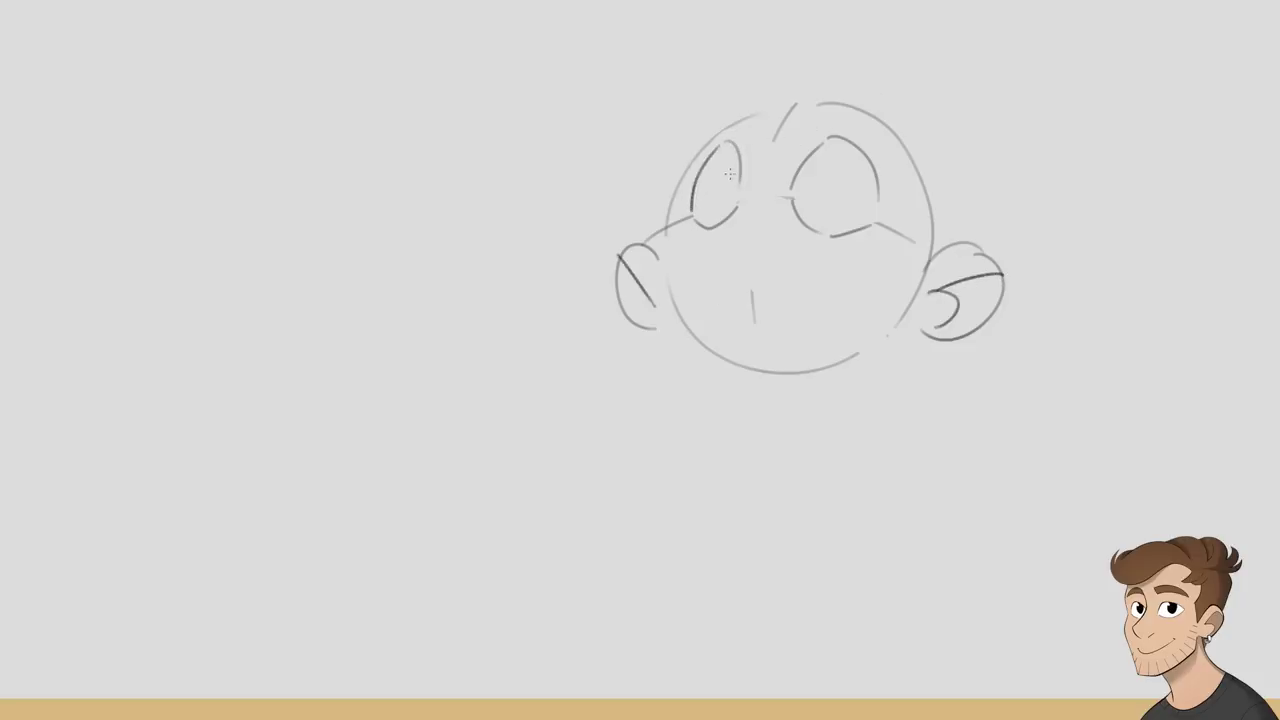
left_click_drag(712, 228, 714, 166)
key("ctrl+z")
mouse_move(795, 190)
left_mouse_down()
mouse_move(820, 158)
mouse_move(841, 208)
mouse_move(834, 231)
left_mouse_up()
left_click_drag(744, 274, 752, 322)
key("e")
Add inner lines and dark scribbled pupils to both eyes.
mouse_move(705, 192)
left_mouse_down()
mouse_move(722, 176)
mouse_move(734, 184)
mouse_move(728, 212)
mouse_move(712, 175)
mouse_move(716, 228)
left_mouse_up()
key("e")
key("b")
left_click_drag(728, 178, 730, 224)
mouse_move(795, 190)
left_mouse_down()
mouse_move(832, 186)
mouse_move(805, 218)
mouse_move(814, 226)
left_mouse_up()
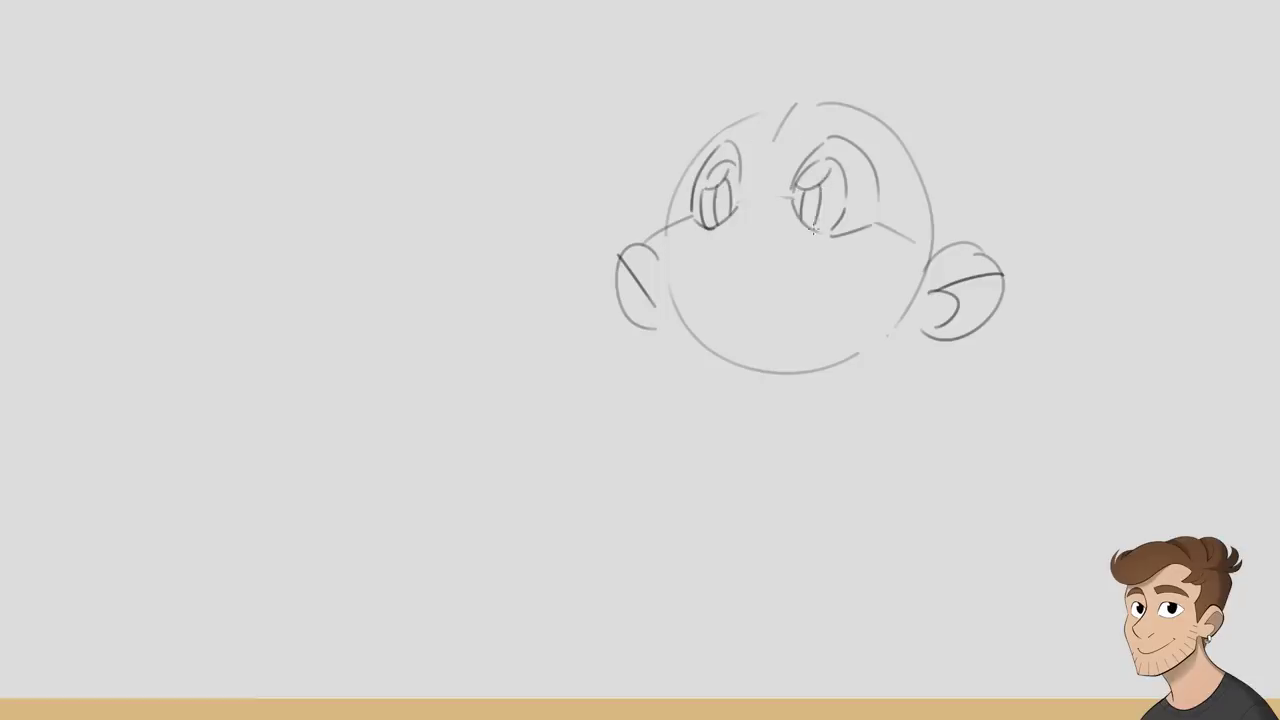
mouse_move(722, 184)
left_mouse_down()
mouse_move(722, 224)
mouse_move(726, 214)
left_mouse_up()
mouse_move(808, 192)
left_mouse_down()
mouse_move(808, 226)
mouse_move(816, 214)
mouse_move(720, 214)
mouse_move(726, 230)
mouse_move(762, 230)
mouse_move(746, 218)
left_mouse_up()
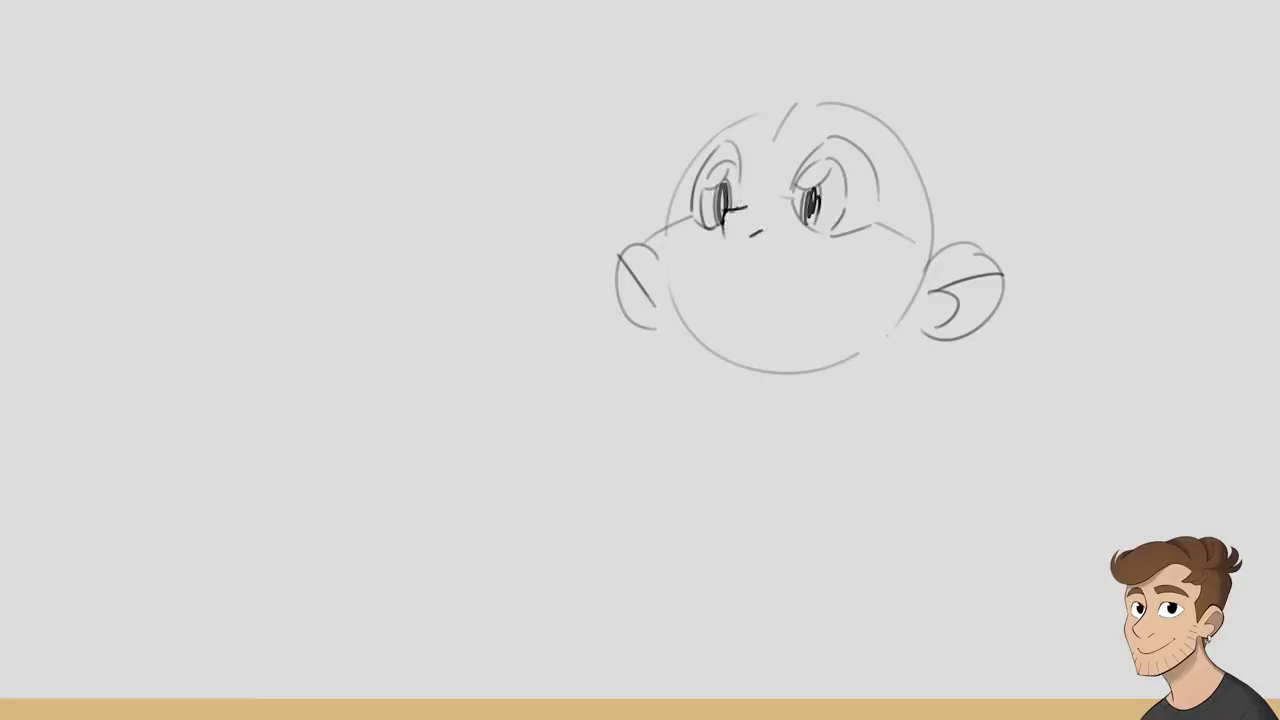
Erase the left ear, then draw the open mouth, eyelid, eyebrow and back of the head.
mouse_move(655, 258)
left_mouse_down()
mouse_move(623, 240)
mouse_move(668, 318)
mouse_move(756, 376)
mouse_move(874, 358)
left_mouse_up()
mouse_move(770, 326)
left_mouse_down()
mouse_move(728, 338)
mouse_move(738, 310)
mouse_move(784, 320)
left_mouse_up()
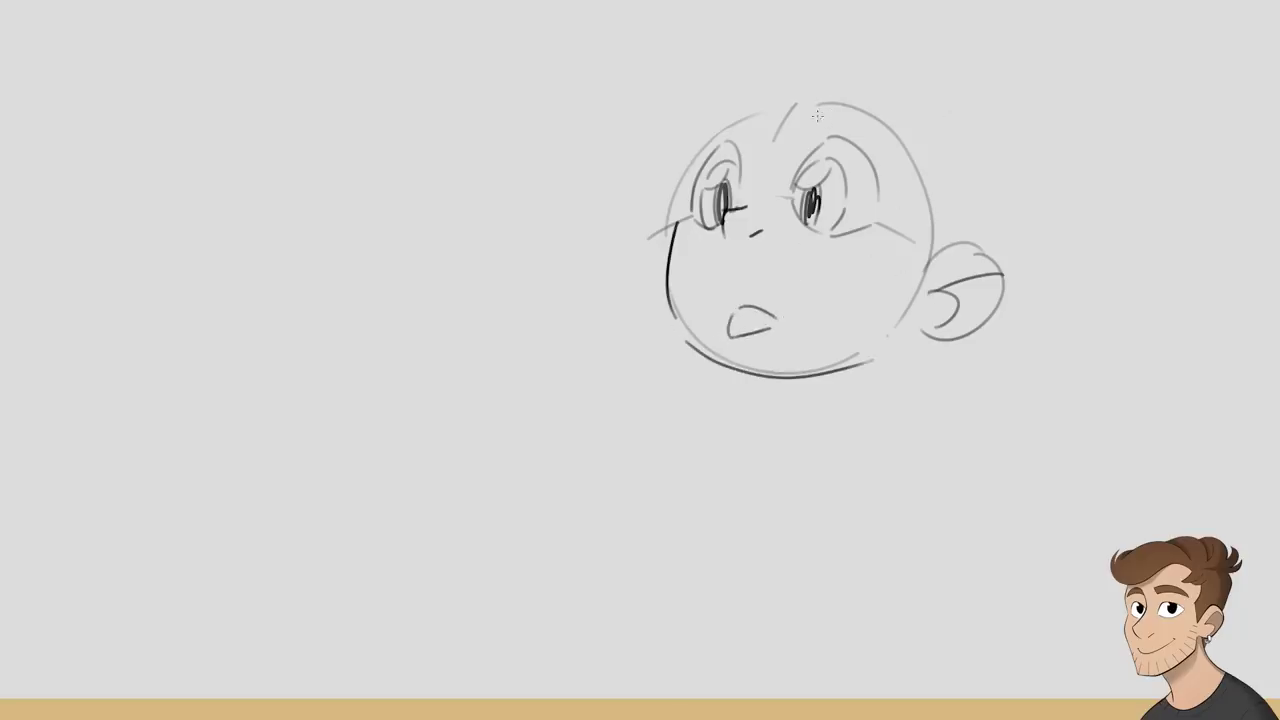
left_click_drag(816, 114, 858, 134)
mouse_move(704, 130)
left_mouse_down()
mouse_move(754, 116)
mouse_move(736, 136)
left_mouse_up()
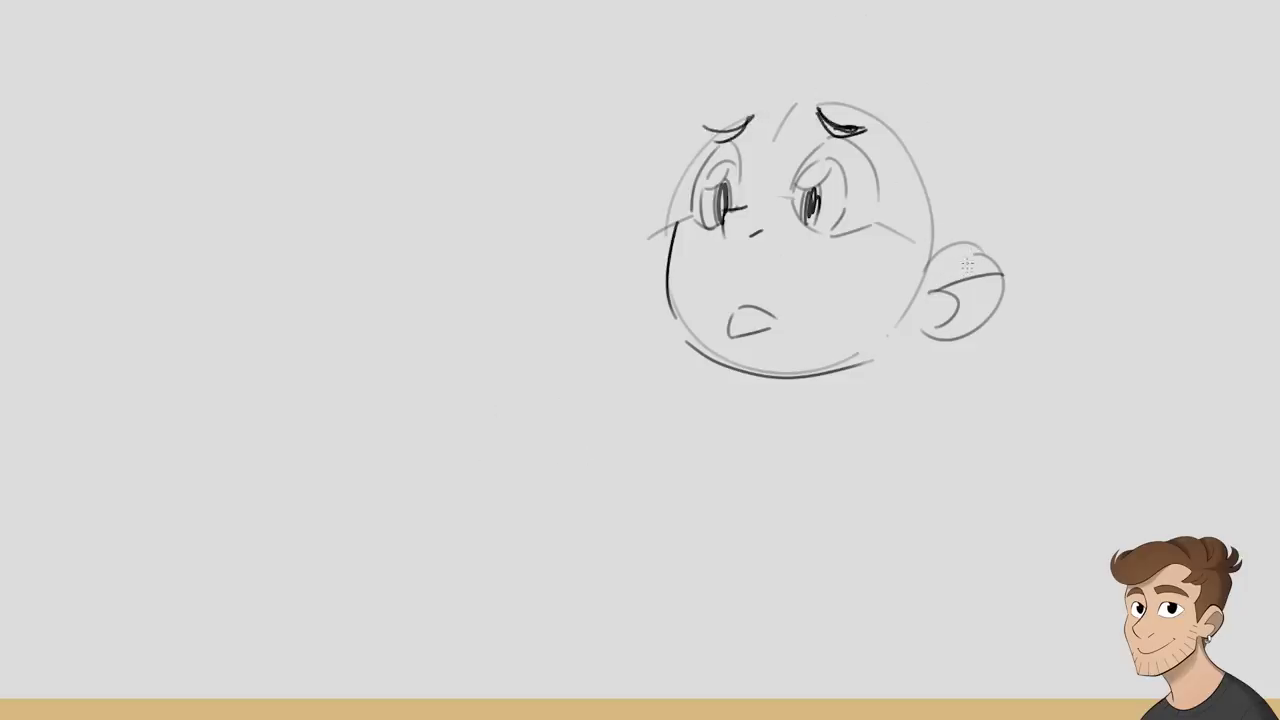
left_click_drag(918, 268, 945, 245)
left_click_drag(932, 240, 926, 170)
Draw a large oval arc on the left side of the canvas.
left_click_drag(434, 454, 206, 290)
key("ctrl+z")
mouse_move(426, 440)
left_mouse_down()
mouse_move(177, 366)
mouse_move(214, 243)
mouse_move(250, 210)
mouse_move(456, 364)
mouse_move(464, 401)
mouse_move(440, 438)
left_mouse_up()
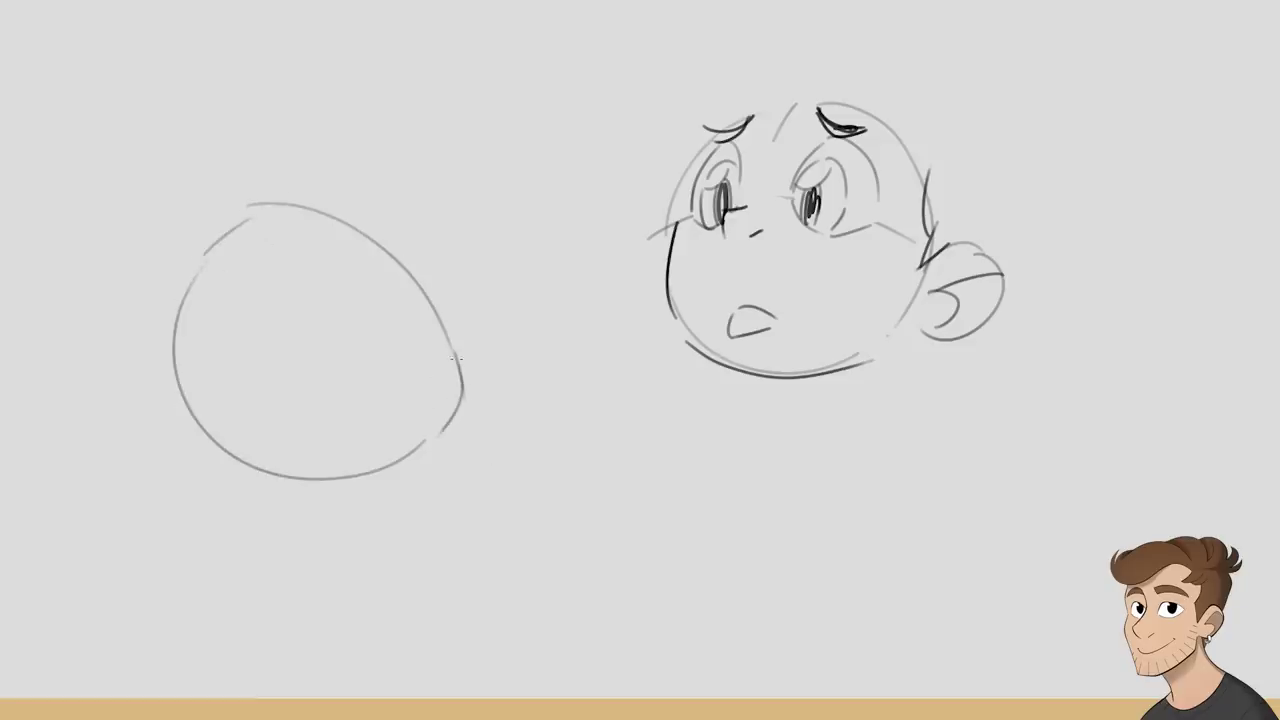
Close the big circle and draw an arm reaching toward it.
left_click_drag(442, 322, 528, 508)
mouse_move(378, 472)
left_mouse_down()
mouse_move(420, 552)
mouse_move(406, 524)
mouse_move(434, 550)
mouse_move(506, 566)
left_mouse_up()
key("ctrl+z")
key("ctrl+z")
left_click_drag(532, 514, 466, 572)
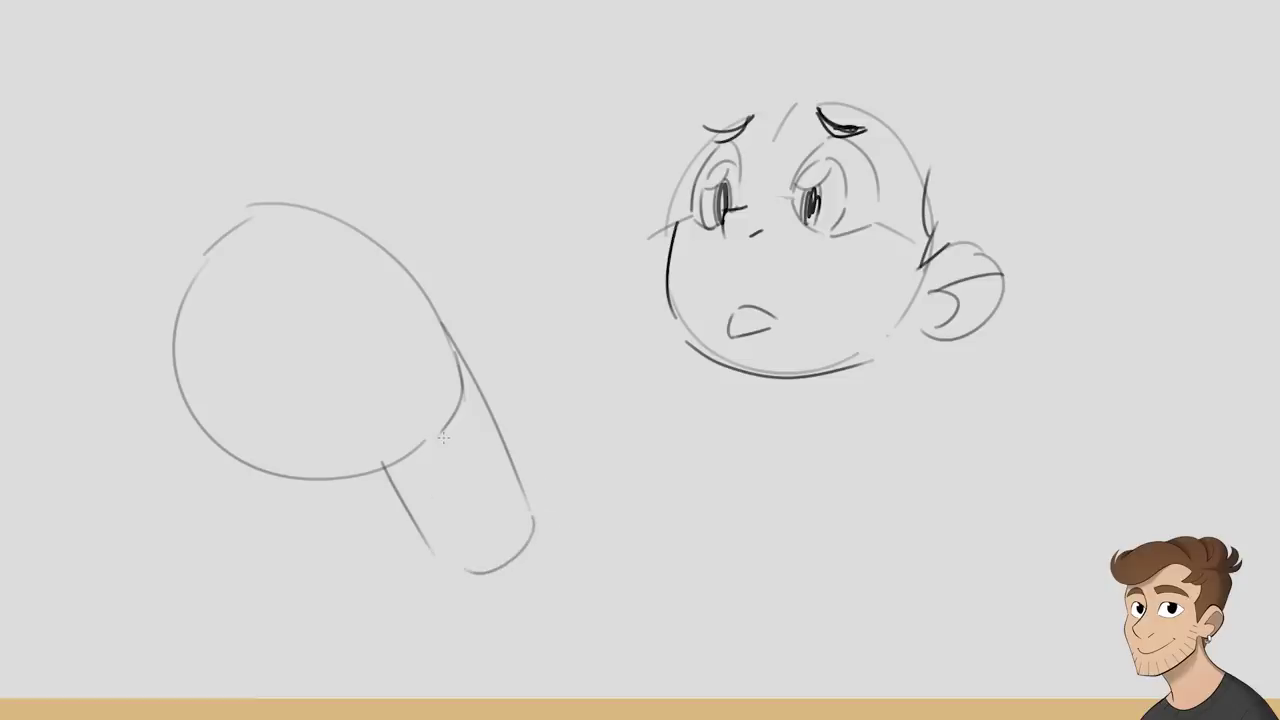
left_click_drag(380, 454, 386, 466)
Shape a gripping fist at the arm's end with thumb and finger lines.
mouse_move(425, 586)
left_mouse_down()
mouse_move(446, 522)
mouse_move(488, 546)
mouse_move(482, 572)
left_mouse_up()
mouse_move(460, 520)
left_mouse_down()
mouse_move(484, 593)
mouse_move(410, 604)
mouse_move(402, 652)
left_mouse_up()
mouse_move(476, 591)
left_mouse_down()
mouse_move(488, 597)
mouse_move(486, 662)
left_mouse_up()
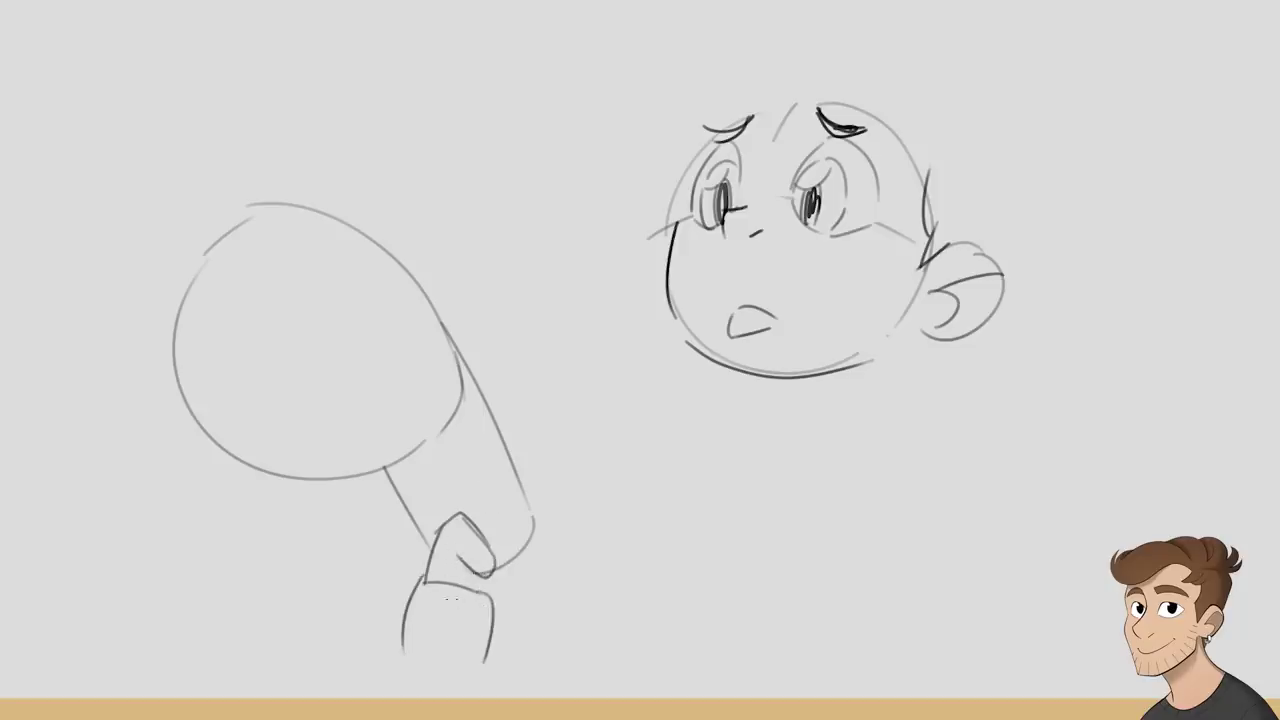
key("ctrl+z")
mouse_move(424, 577)
left_mouse_down()
mouse_move(489, 628)
mouse_move(424, 681)
left_mouse_up()
mouse_move(406, 607)
left_mouse_down()
mouse_move(482, 640)
mouse_move(440, 654)
left_mouse_up()
left_click_drag(522, 648, 511, 562)
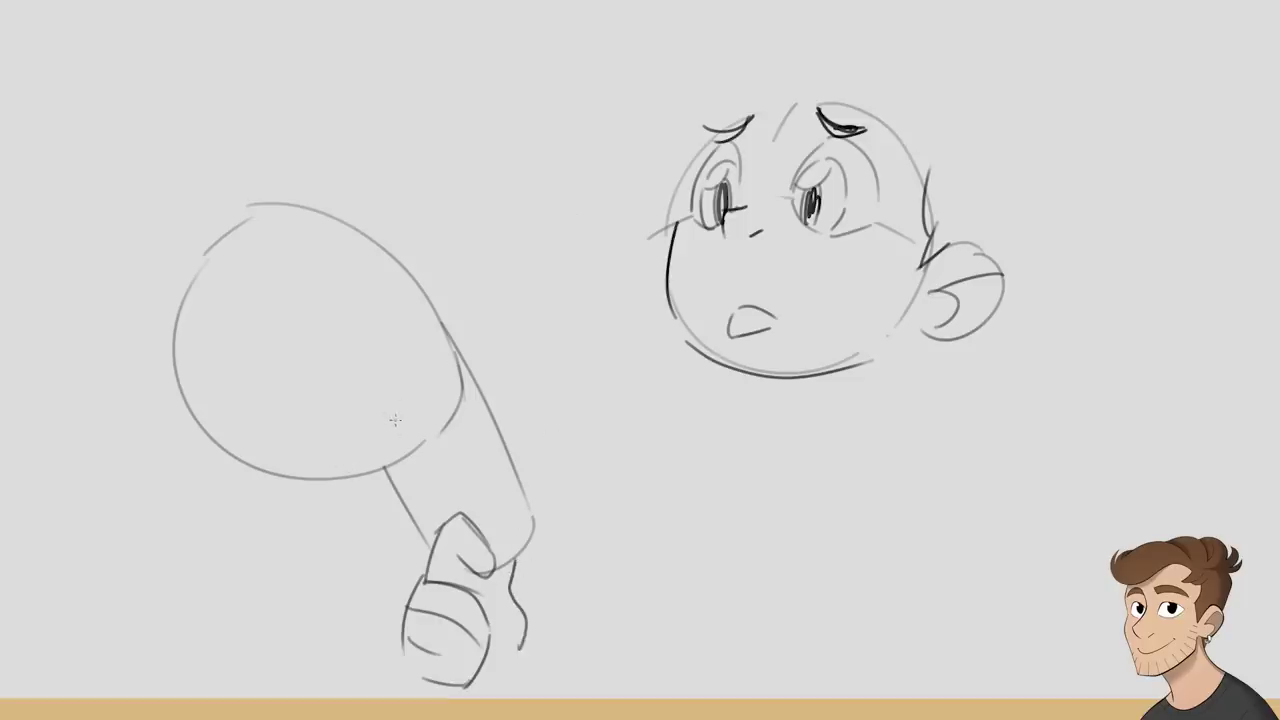
Add a small mark and a curve across the cap, discarding lettering attempts.
mouse_move(386, 425)
left_mouse_down()
mouse_move(440, 397)
mouse_move(378, 418)
mouse_move(426, 420)
left_mouse_up()
key("ctrl+z")
key("ctrl+z")
key("ctrl+z")
key("ctrl+z")
key("ctrl+z")
mouse_move(344, 466)
left_mouse_down()
mouse_move(396, 442)
mouse_move(358, 450)
mouse_move(332, 478)
mouse_move(346, 482)
left_mouse_up()
key("ctrl+z")
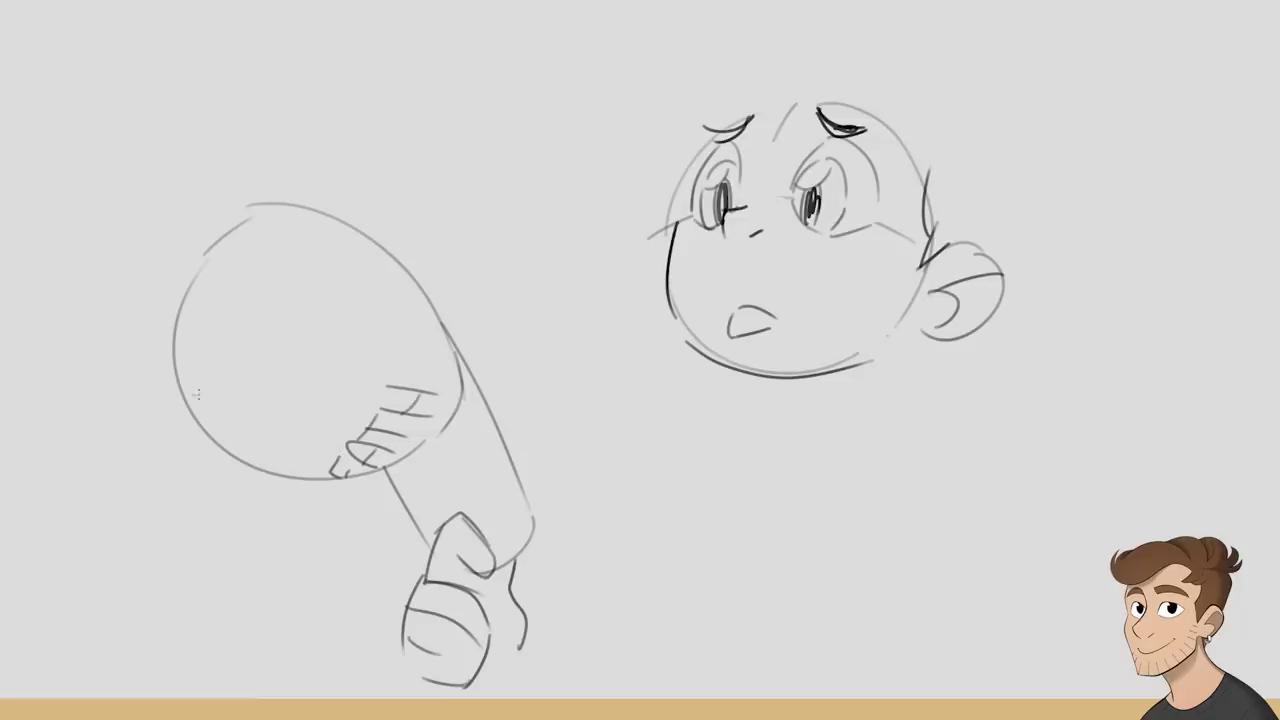
left_click_drag(212, 391, 210, 387)
mouse_move(214, 396)
left_mouse_down()
mouse_move(244, 460)
mouse_move(252, 368)
mouse_move(448, 304)
left_mouse_up()
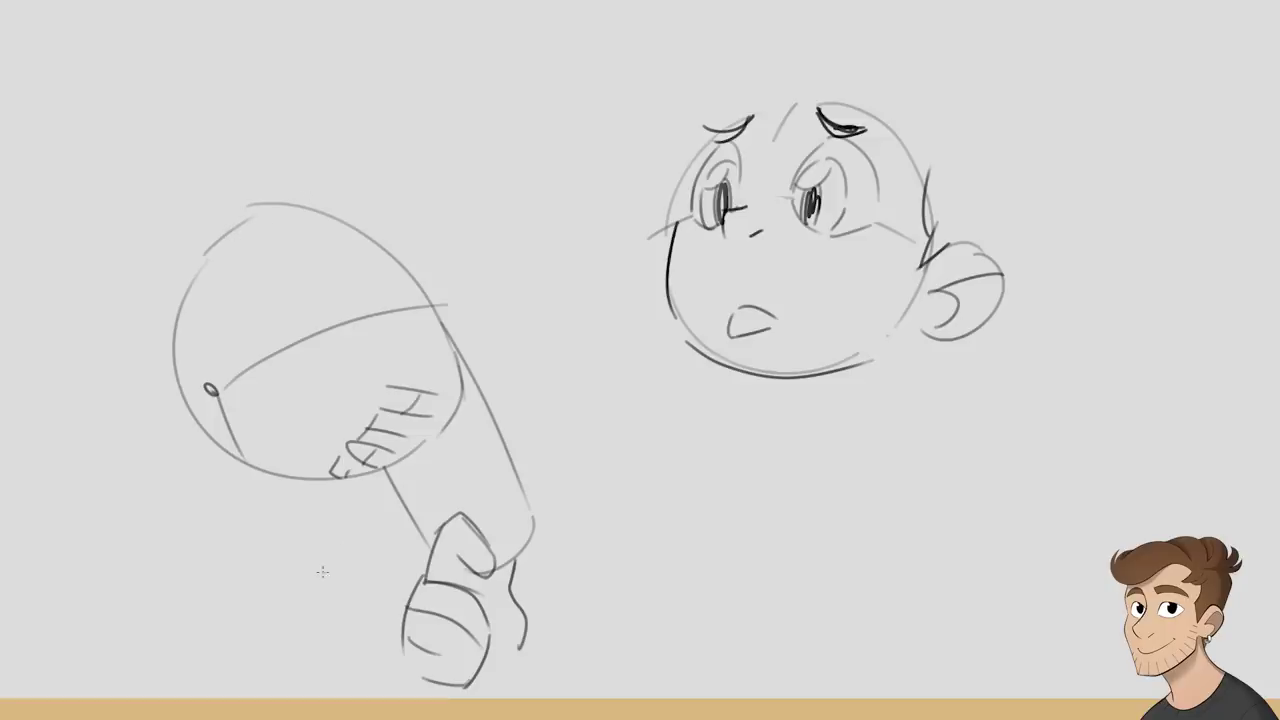
Sweep long flame outlines with loops around the cap.
left_click_drag(338, 572, 172, 505)
mouse_move(183, 172)
left_mouse_down()
mouse_move(162, 224)
mouse_move(272, 103)
left_mouse_up()
key("ctrl+z")
key("ctrl+z")
mouse_move(396, 537)
left_mouse_down()
mouse_move(376, 518)
mouse_move(132, 452)
mouse_move(90, 95)
mouse_move(140, 0)
left_mouse_up()
mouse_move(534, 452)
left_mouse_down()
mouse_move(481, 228)
mouse_move(472, 56)
mouse_move(414, 4)
mouse_move(333, 2)
left_mouse_up()
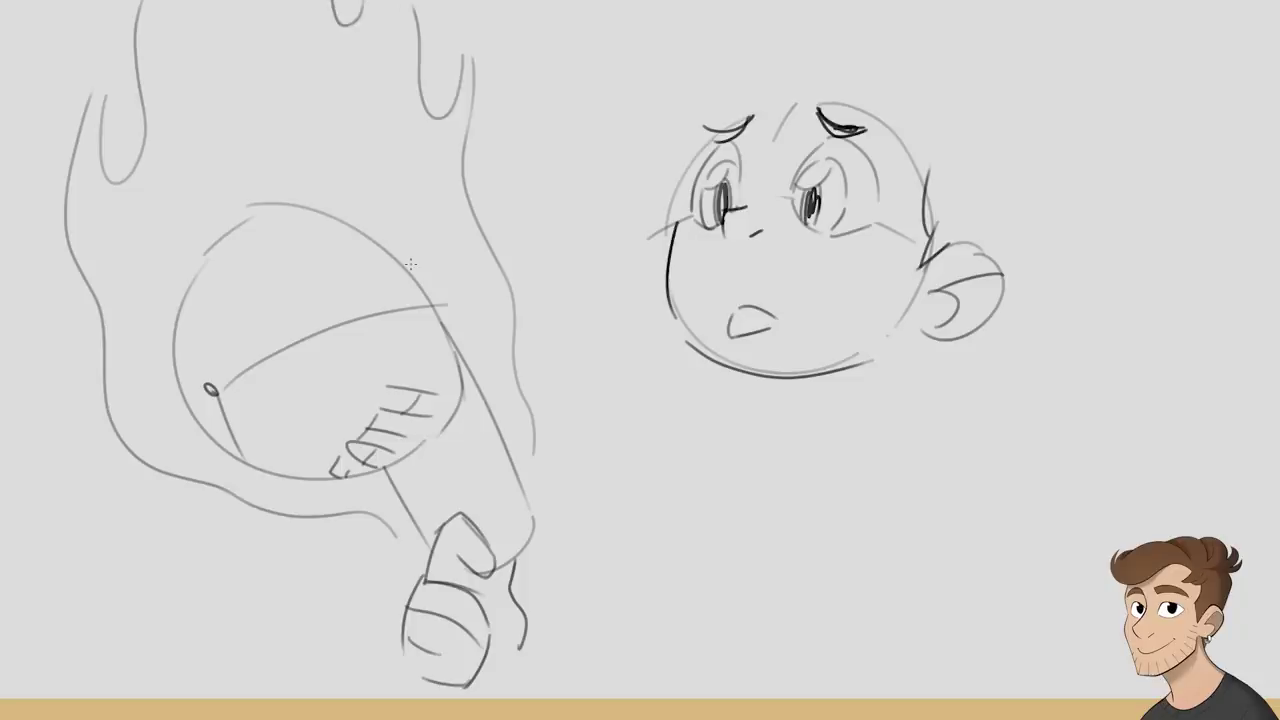
Draw neck lines below the chin and hair strands across the forehead.
left_click_drag(897, 345, 918, 327)
left_click_drag(778, 378, 777, 408)
left_click_drag(855, 367, 840, 411)
left_click_drag(780, 70, 760, 172)
key("ctrl+z")
mouse_move(782, 68)
left_mouse_down()
mouse_move(765, 195)
mouse_move(836, 86)
mouse_move(906, 162)
left_mouse_up()
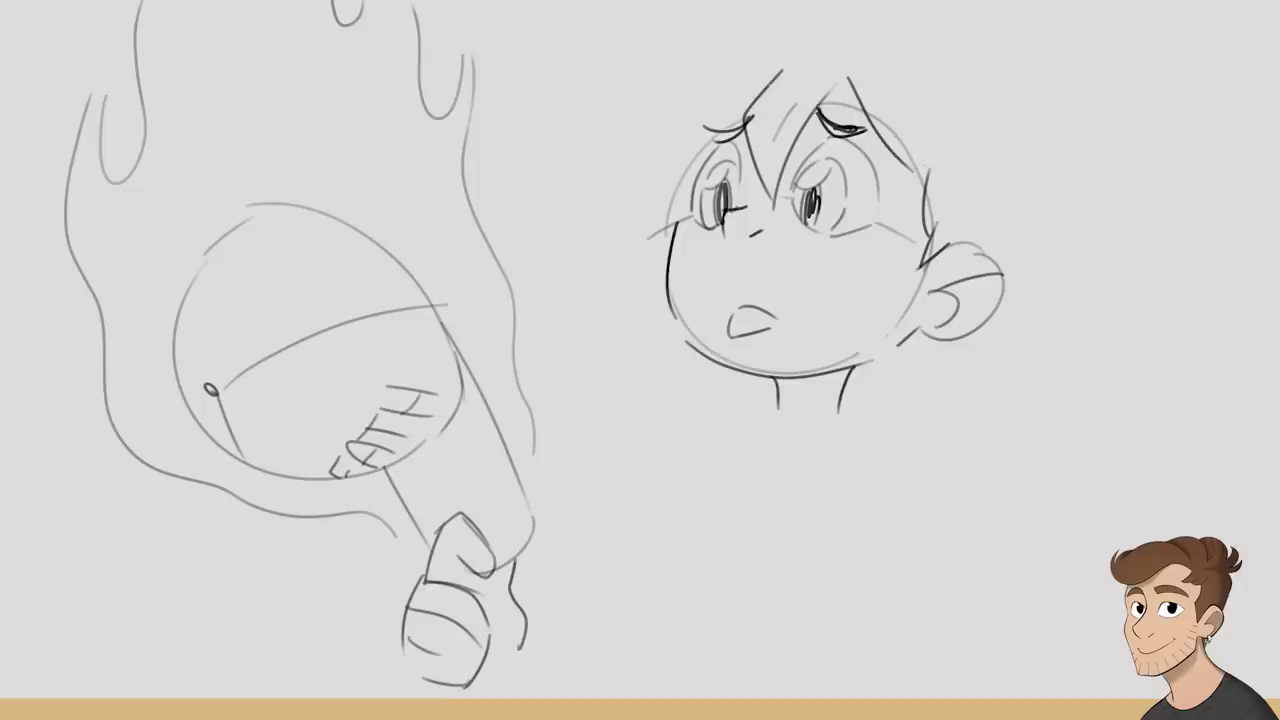
mouse_move(774, 72)
left_mouse_down()
mouse_move(728, 118)
mouse_move(824, 66)
left_mouse_up()
key("ctrl+z")
key("ctrl+z")
Add a hair curve by the ear and draw the shoulder line with both shoulders.
left_click_drag(1007, 256, 1030, 156)
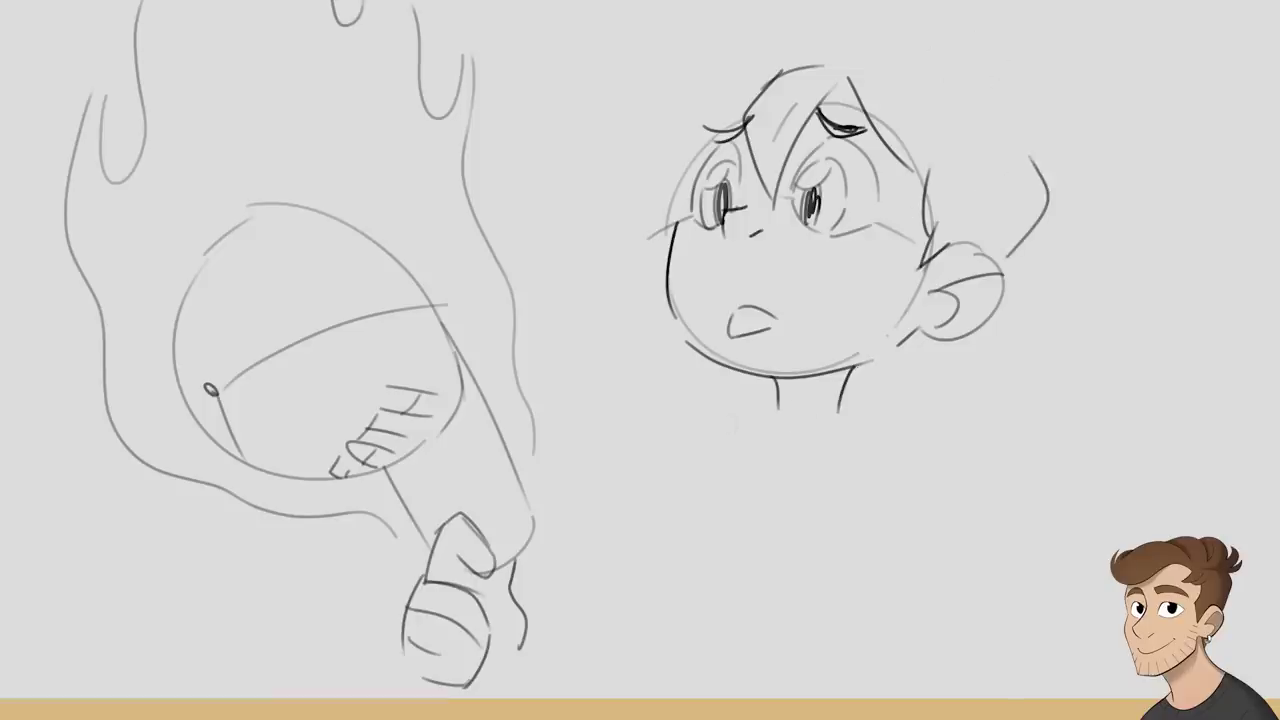
left_click_drag(681, 438, 912, 405)
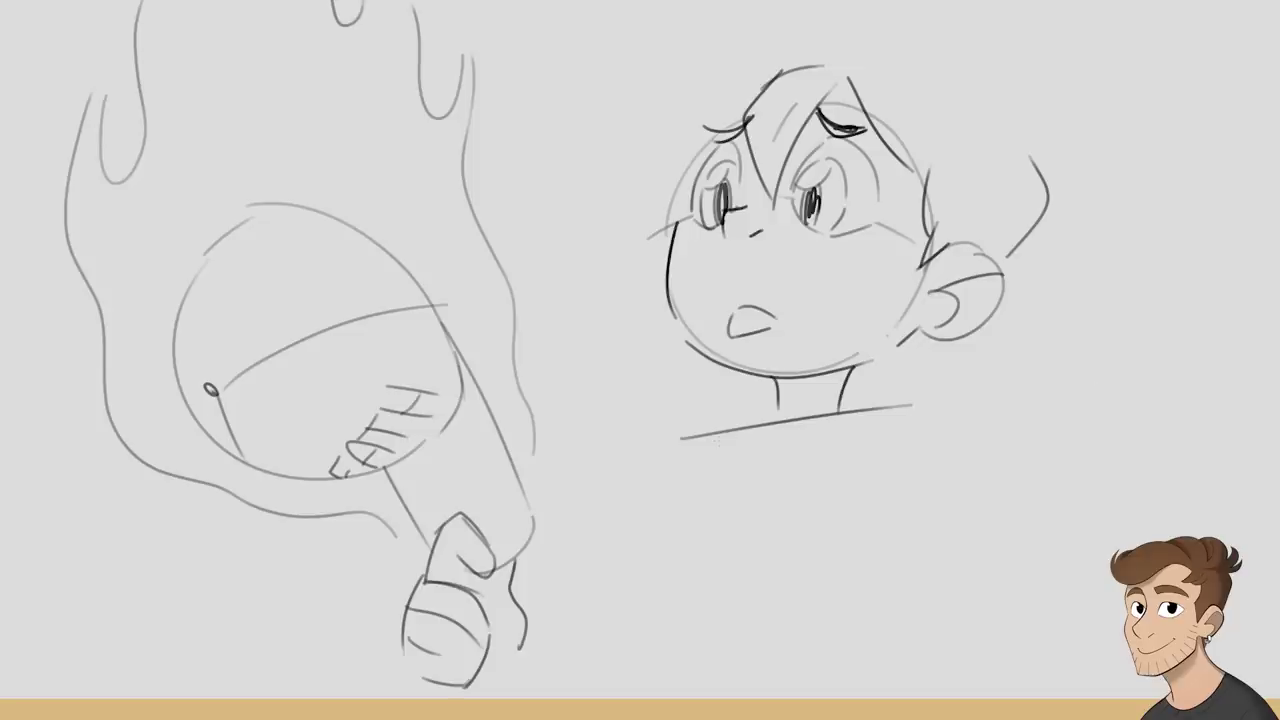
left_click_drag(683, 437, 610, 572)
key("ctrl+z")
mouse_move(683, 437)
left_mouse_down()
mouse_move(608, 574)
mouse_move(638, 505)
left_mouse_up()
key("ctrl+z")
left_click_drag(625, 572, 608, 604)
mouse_move(866, 409)
left_mouse_down()
mouse_move(934, 405)
mouse_move(980, 518)
left_mouse_up()
Sketch a fist in front of the torso with finger curls.
mouse_move(856, 668)
left_mouse_down()
mouse_move(812, 642)
mouse_move(820, 562)
mouse_move(858, 556)
left_mouse_up()
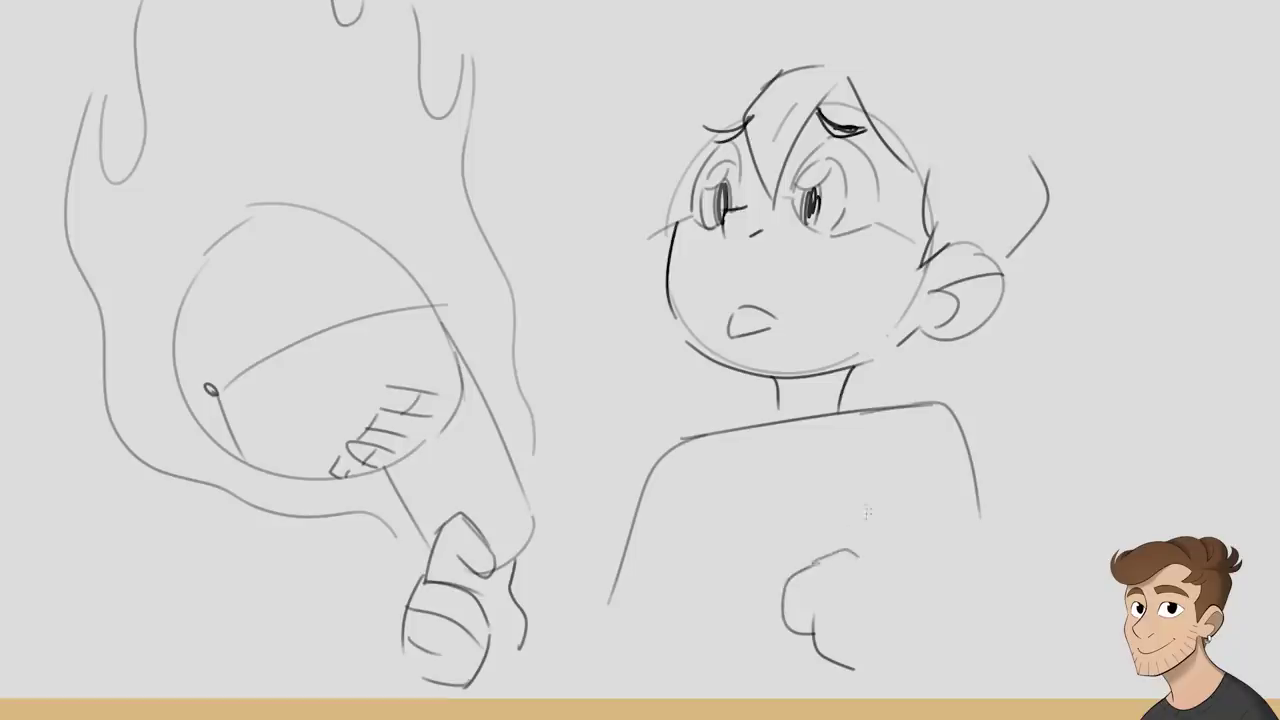
mouse_move(893, 600)
left_mouse_down()
mouse_move(848, 506)
mouse_move(868, 556)
left_mouse_up()
mouse_move(782, 592)
left_mouse_down()
mouse_move(864, 547)
mouse_move(884, 598)
left_mouse_up()
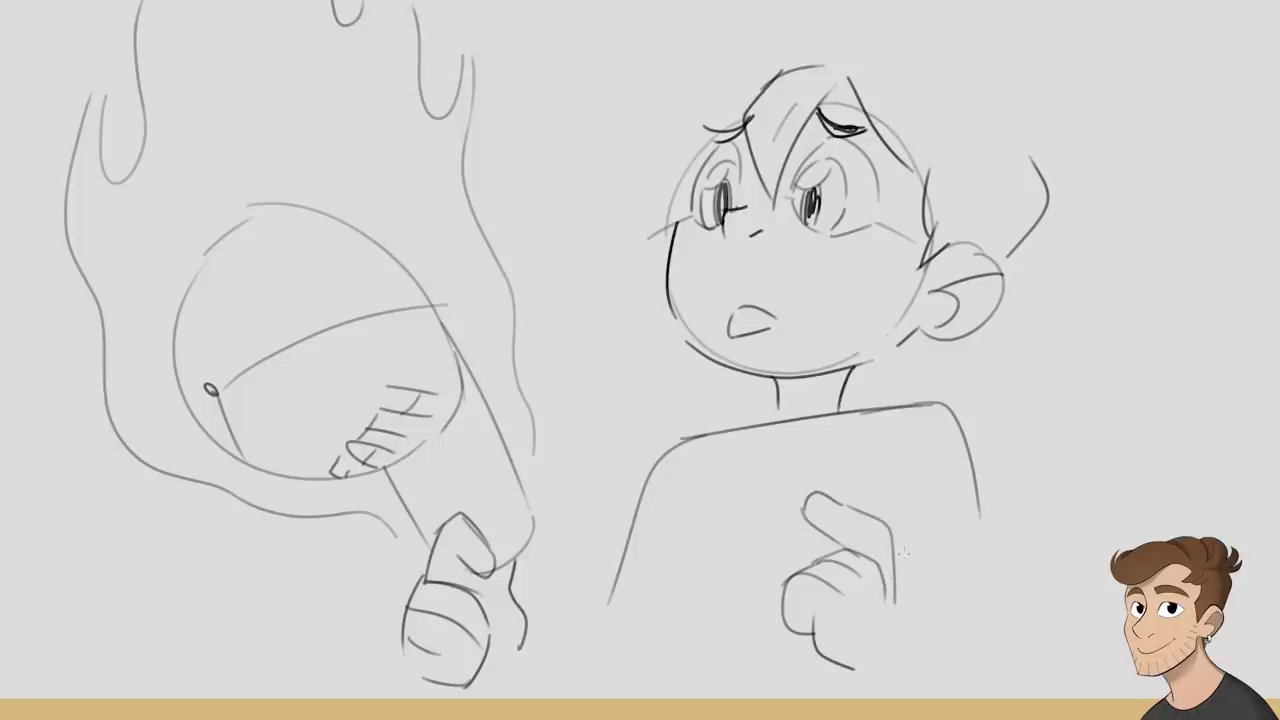
left_click_drag(892, 530, 900, 606)
left_click_drag(884, 560, 886, 600)
Draw the round shirt collar, erase the neck crossing, and add a jaw line and hair strands.
left_click_drag(745, 424, 872, 420)
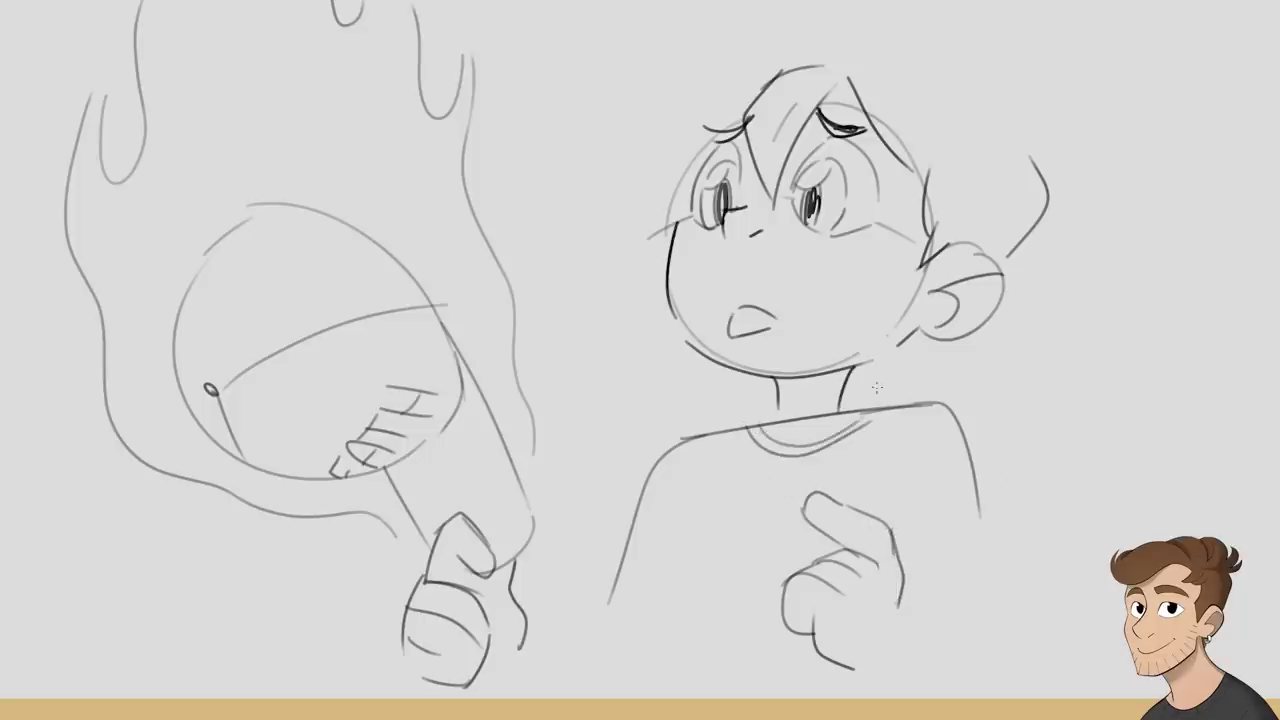
left_click_drag(760, 428, 836, 411)
left_click_drag(776, 88, 822, 50)
mouse_move(928, 336)
left_mouse_down()
mouse_move(942, 366)
mouse_move(876, 358)
left_mouse_up()
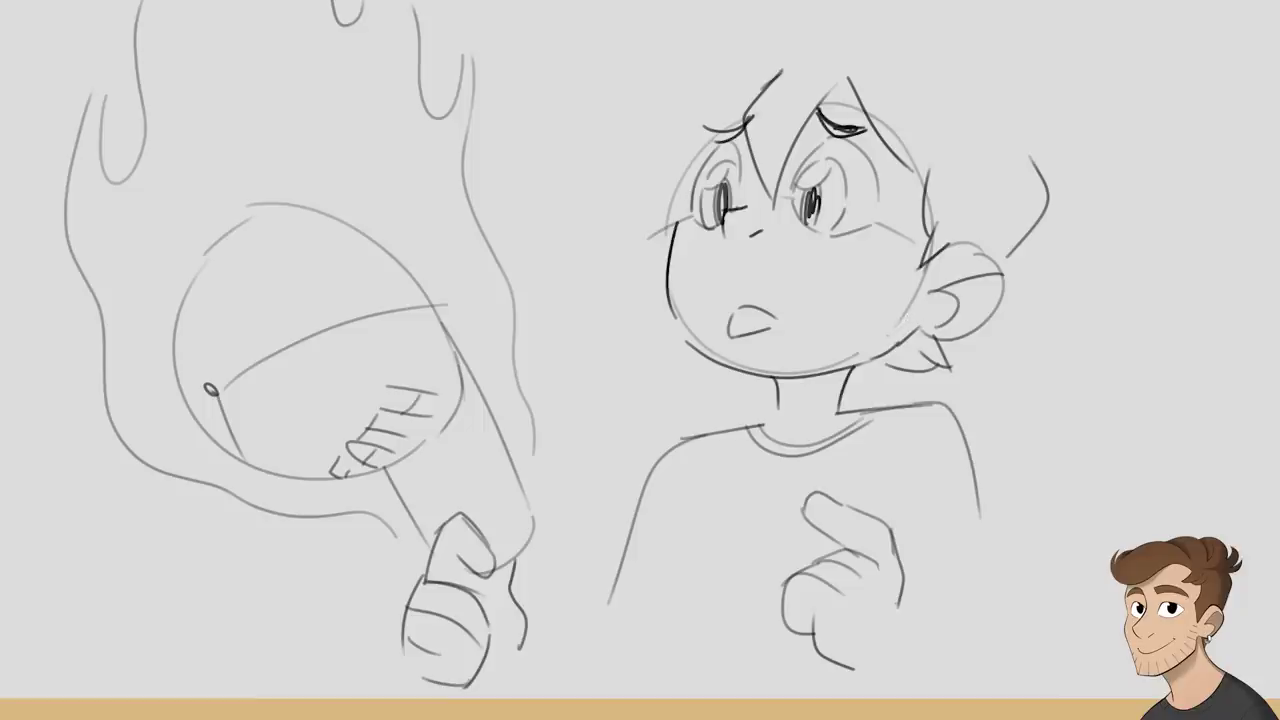
left_click_drag(772, 71, 718, 127)
key("ctrl+z")
Sketch spiky hair around the head and draw the arm extending from the thumb.
mouse_move(1030, 155)
left_mouse_down()
mouse_move(1030, 10)
mouse_move(1003, 62)
mouse_move(962, 2)
left_mouse_up()
mouse_move(688, 0)
left_mouse_down()
mouse_move(580, 140)
mouse_move(614, 178)
mouse_move(636, 244)
left_mouse_up()
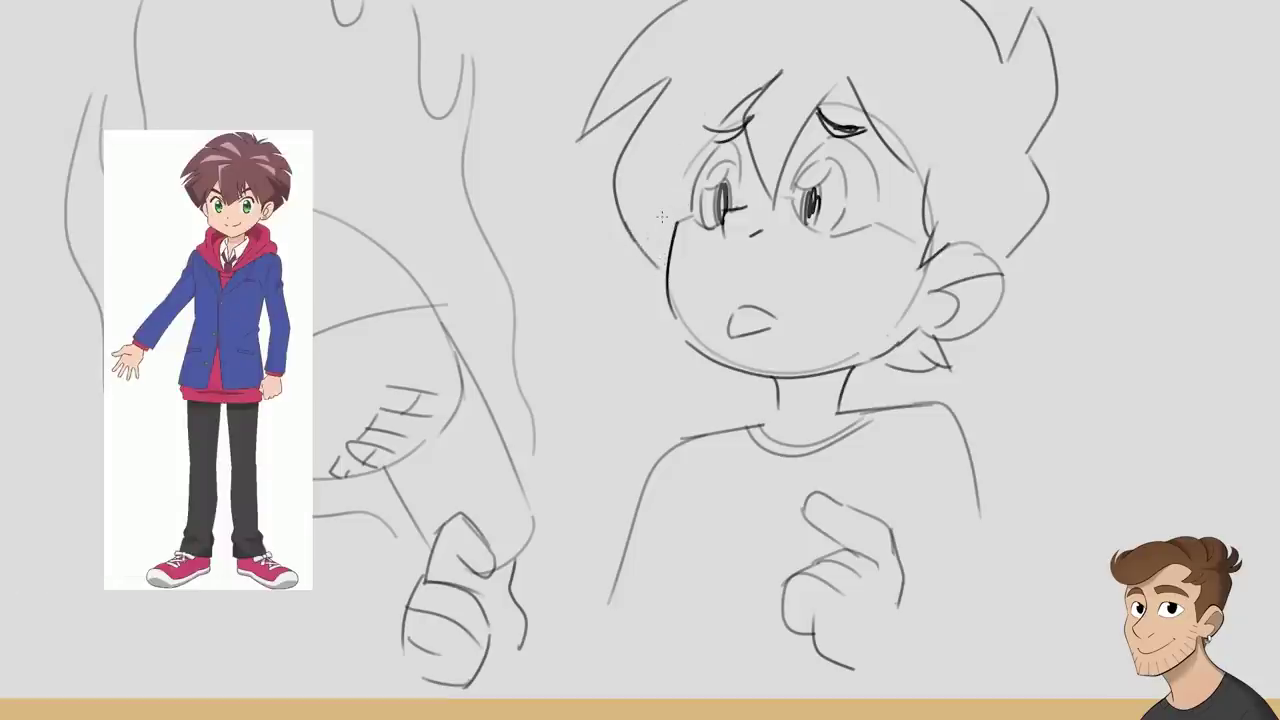
left_click_drag(520, 645, 556, 692)
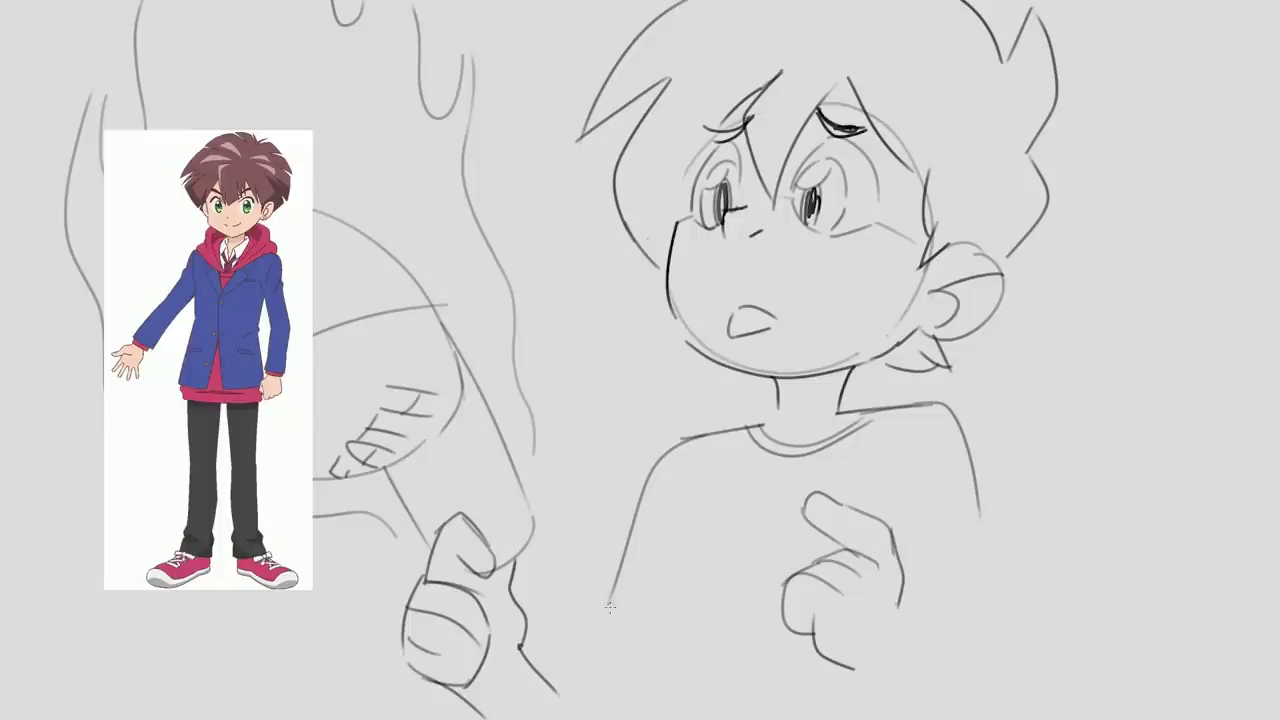
key("ctrl+z")
left_click_drag(518, 645, 578, 653)
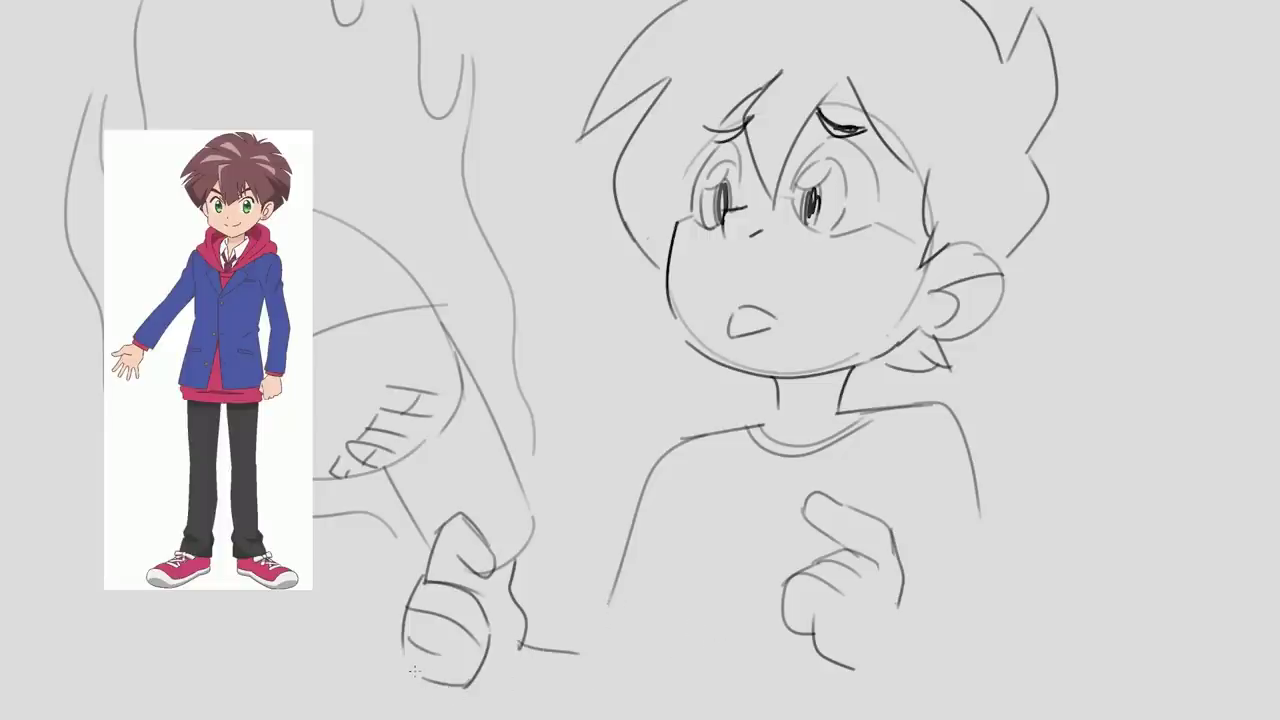
left_click_drag(414, 672, 522, 718)
left_click_drag(530, 648, 654, 676)
key("ctrl+z")
left_click_drag(576, 653, 640, 670)
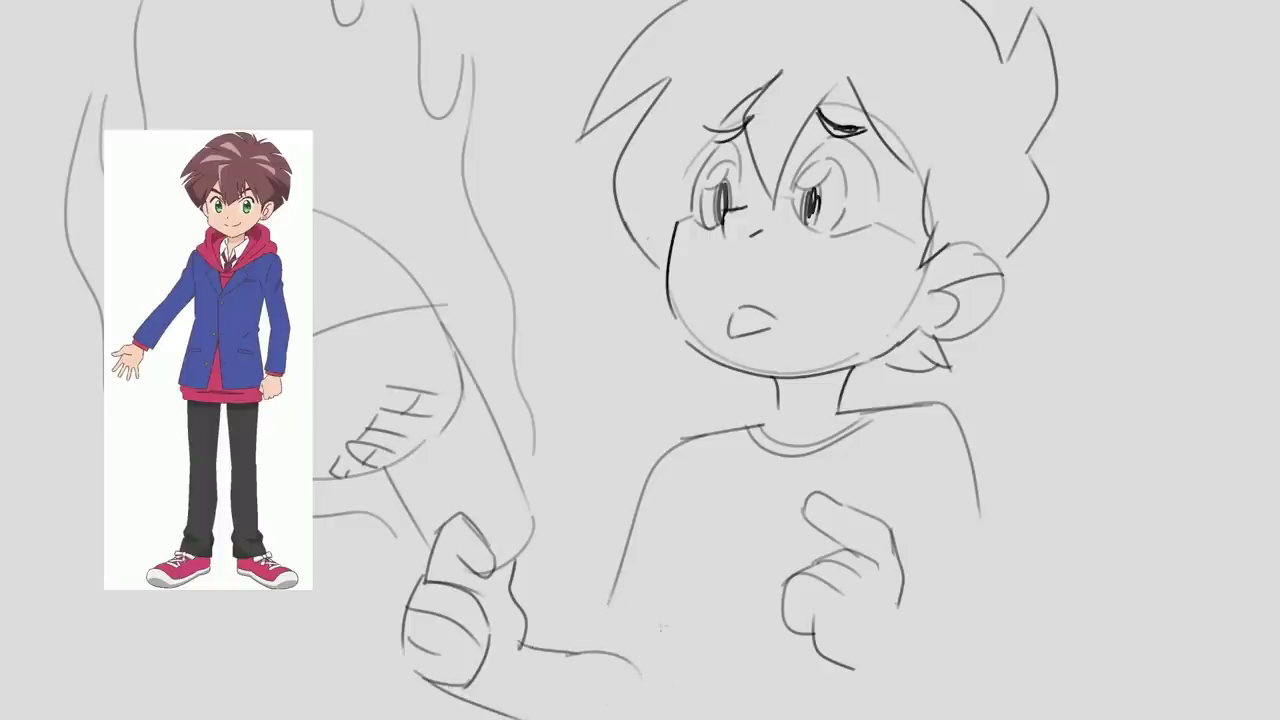
left_click_drag(617, 585, 590, 651)
Extend the right torso side and draw the hand edge and lower sleeve curve.
left_click_drag(976, 480, 1026, 694)
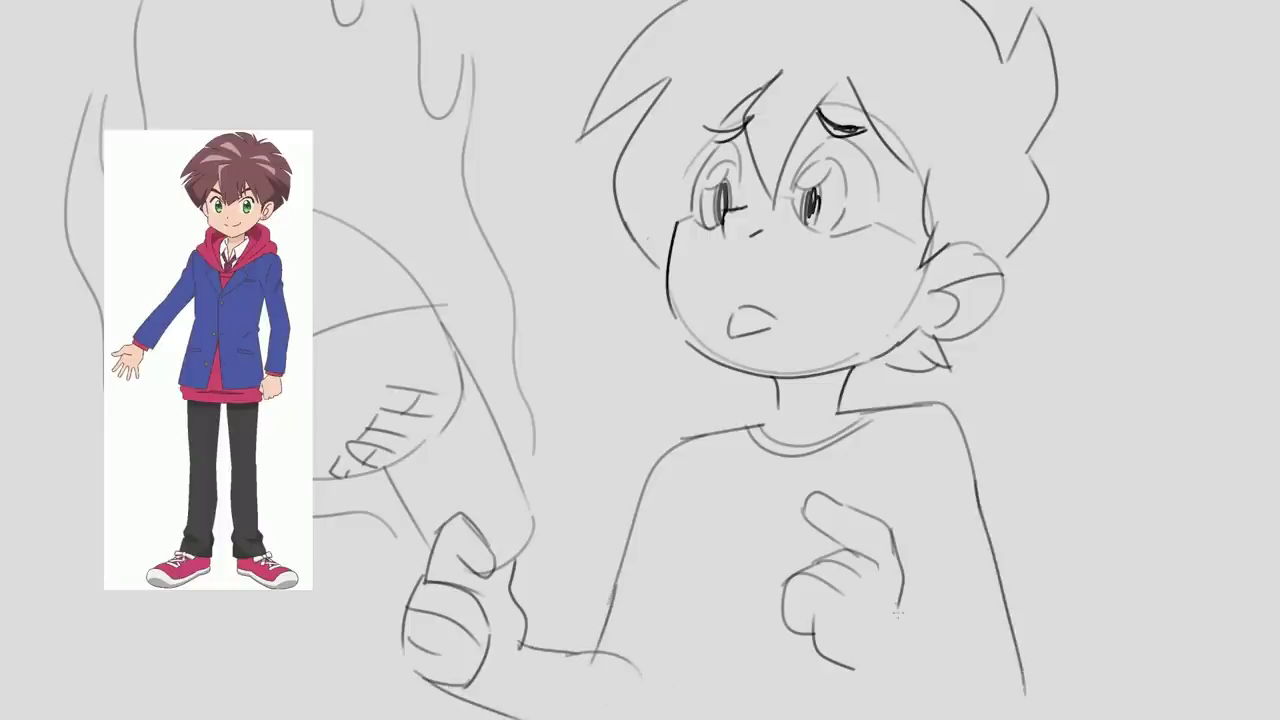
mouse_move(894, 606)
left_mouse_down()
mouse_move(994, 678)
mouse_move(898, 630)
mouse_move(1004, 670)
left_mouse_up()
key("ctrl+z")
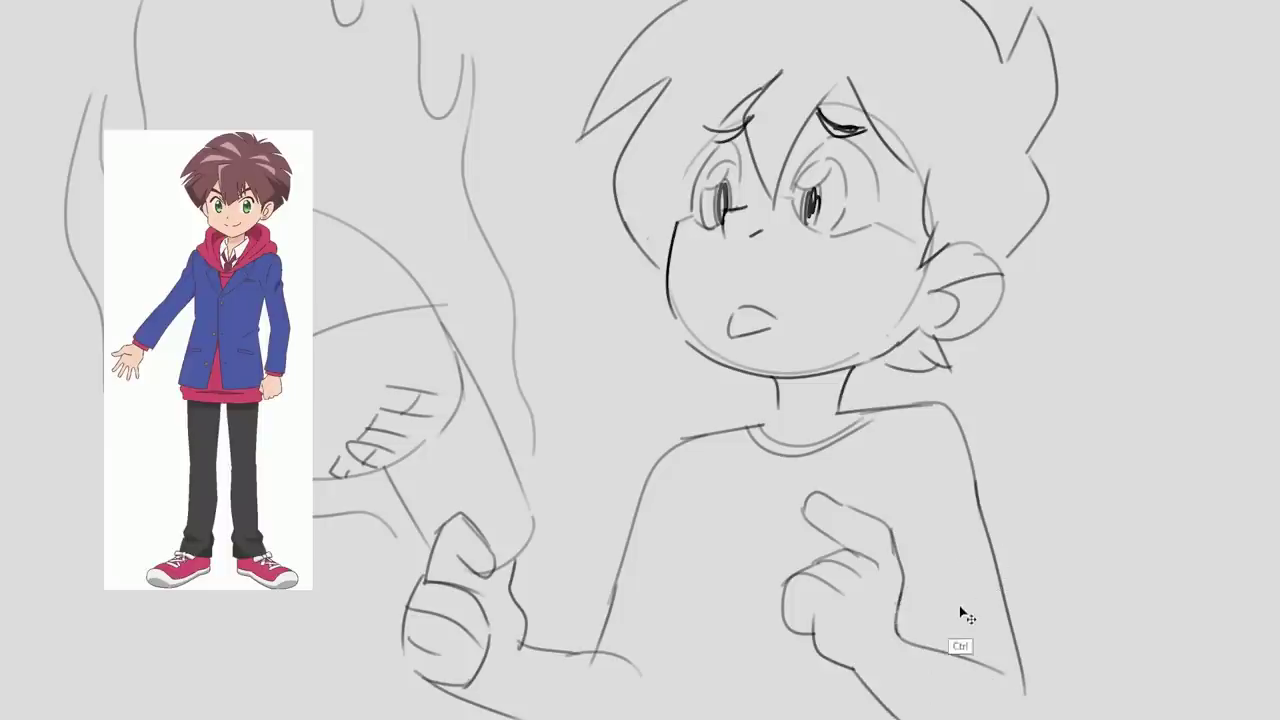
key("ctrl+z")
left_click_drag(898, 590, 980, 628)
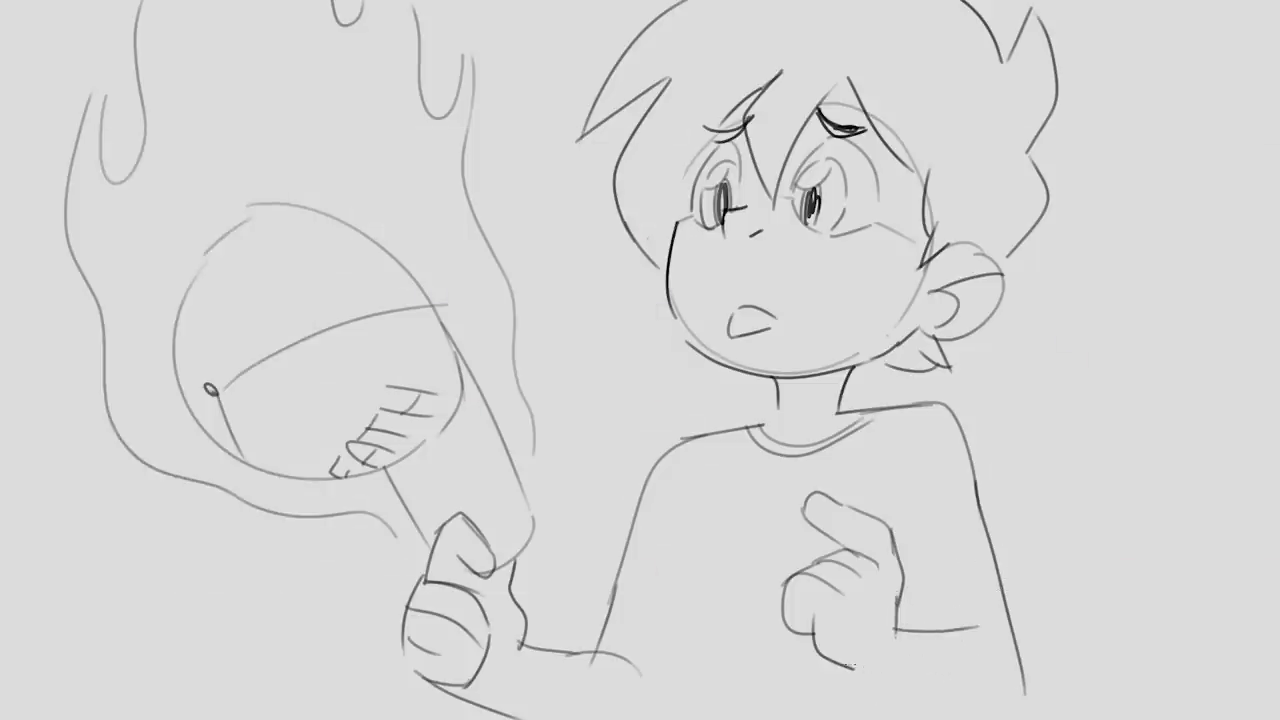
left_click_drag(850, 664, 976, 718)
key("ctrl+z")
left_click_drag(852, 664, 940, 718)
mouse_move(942, 628)
left_mouse_down()
mouse_move(1038, 682)
mouse_move(1036, 718)
left_mouse_up()
key("ctrl+z")
key("ctrl+z")
left_click_drag(982, 520, 1030, 700)
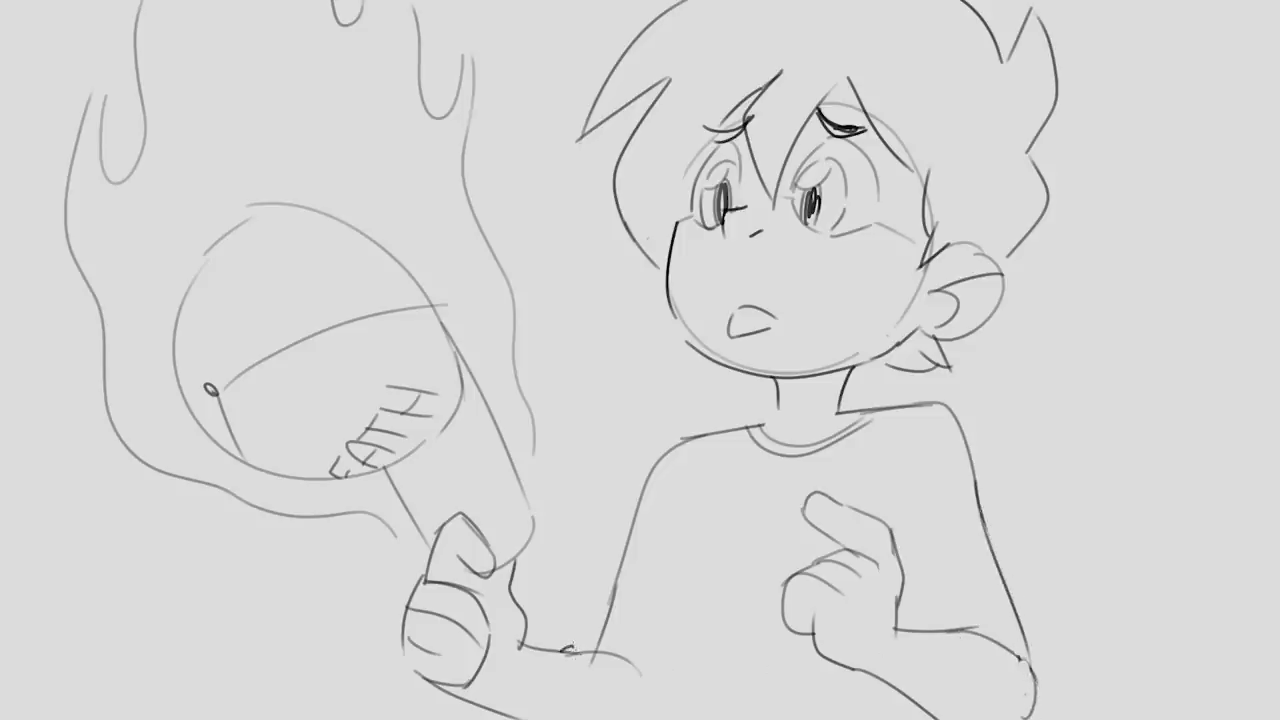
Add wrist lines and the right cuff, then redraw the right shoulder and upper arm.
mouse_move(558, 646)
left_mouse_down()
mouse_move(588, 718)
mouse_move(576, 650)
mouse_move(650, 698)
left_mouse_up()
mouse_move(606, 650)
left_mouse_down()
mouse_move(658, 684)
mouse_move(656, 474)
mouse_move(600, 648)
left_mouse_up()
key("ctrl+z")
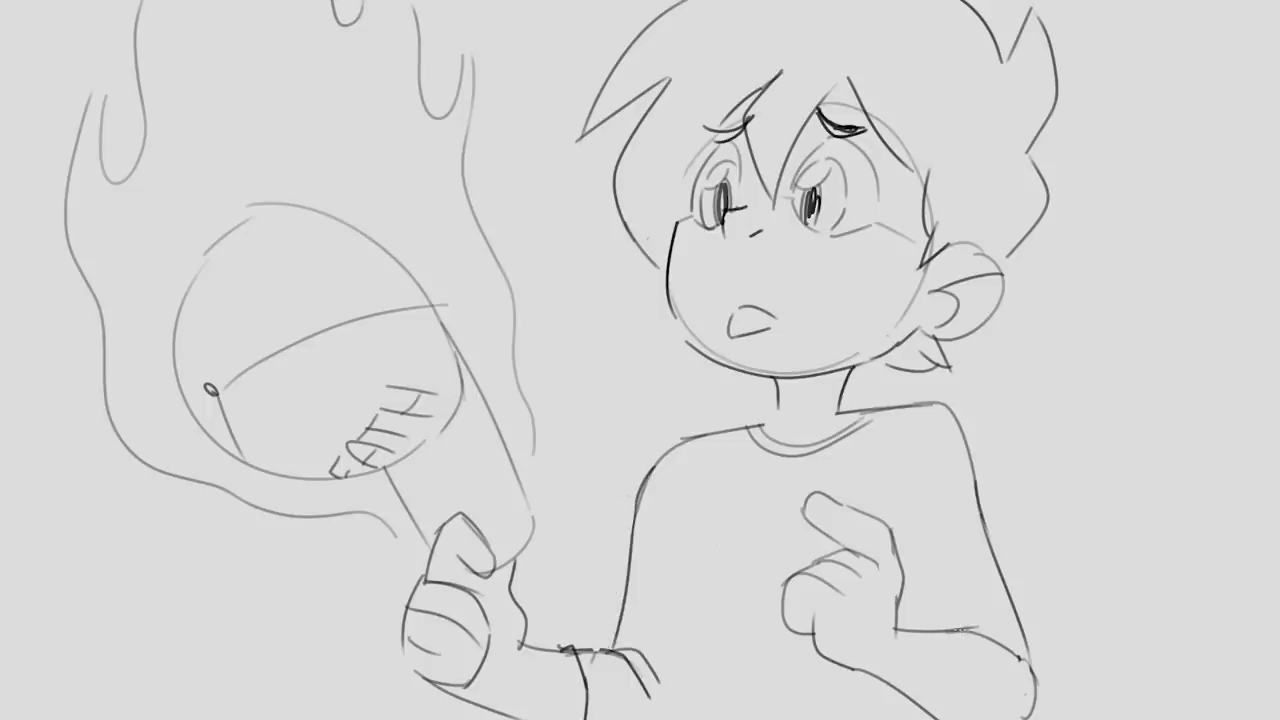
mouse_move(966, 632)
left_mouse_down()
mouse_move(962, 718)
mouse_move(1030, 676)
left_mouse_up()
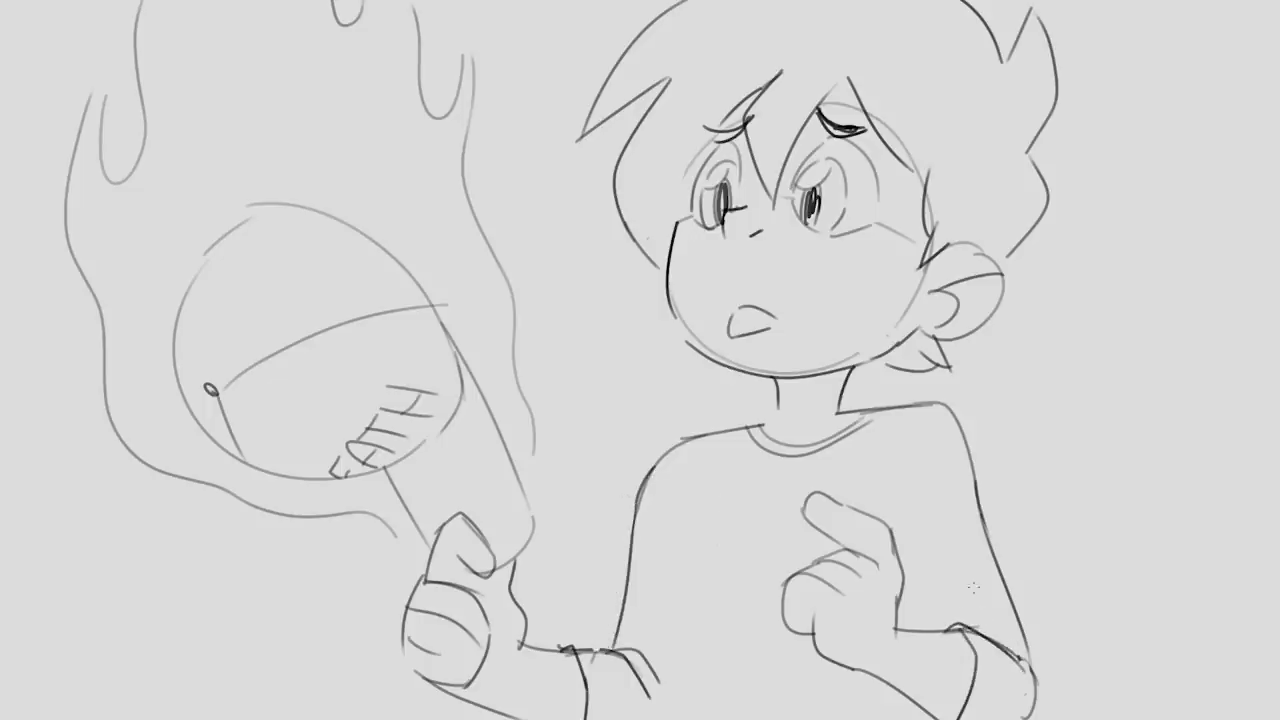
left_click_drag(934, 412, 970, 500)
left_click_drag(852, 410, 1004, 548)
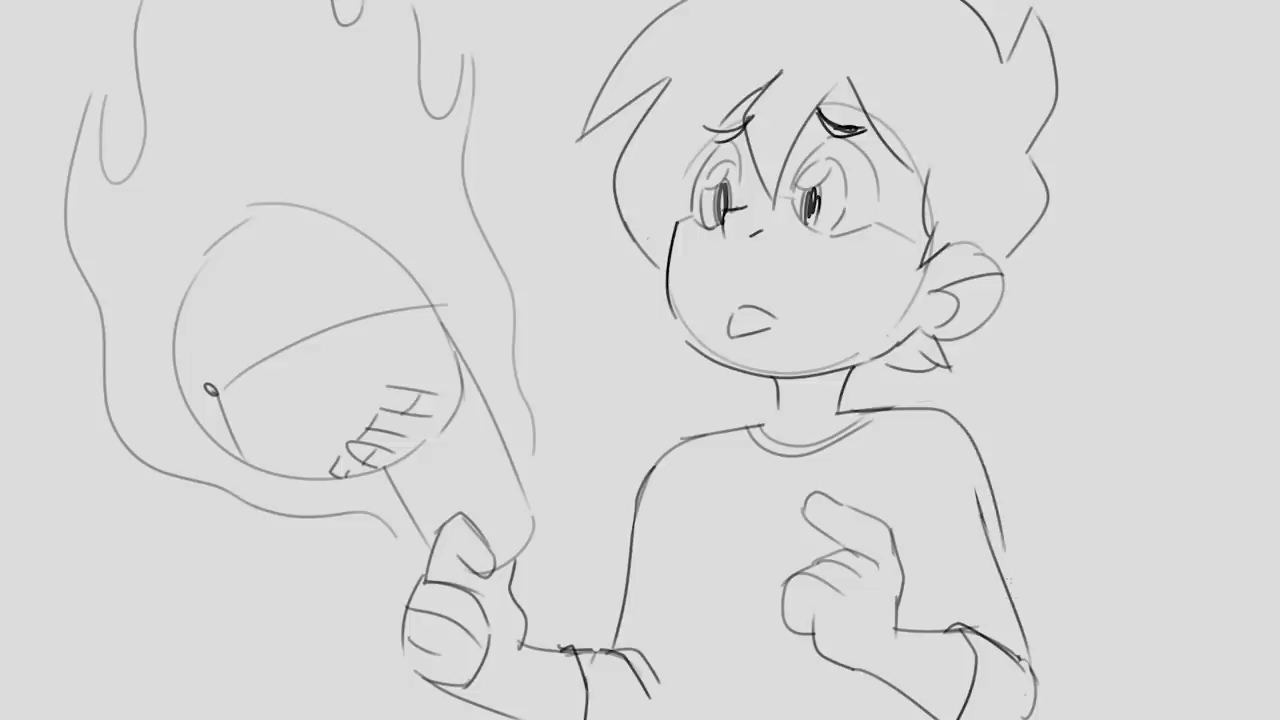
left_click_drag(972, 490, 1014, 622)
left_click_drag(1000, 532, 1020, 628)
Select the head, cancel its transform, and redraw a longer left torso line.
mouse_move(852, 408)
left_mouse_down()
mouse_move(1008, 385)
mouse_move(945, 348)
left_mouse_up()
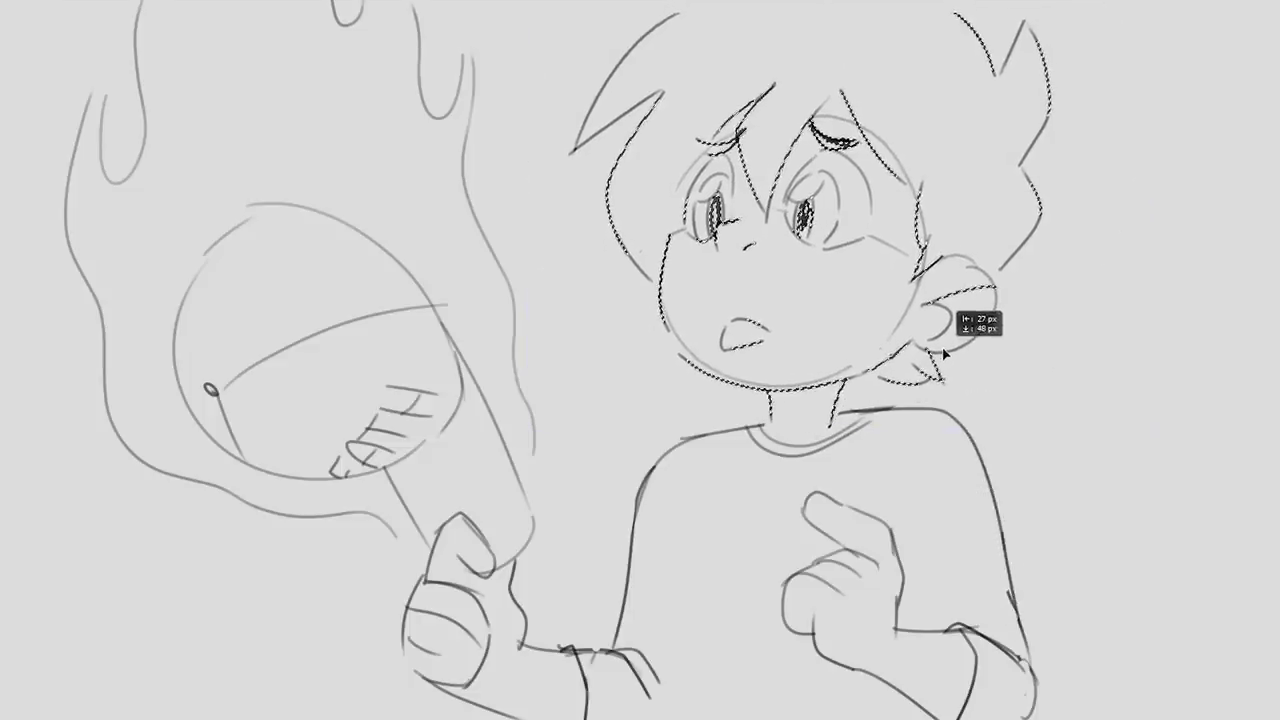
key("ctrl+t")
key("Return")
key("ctrl+d")
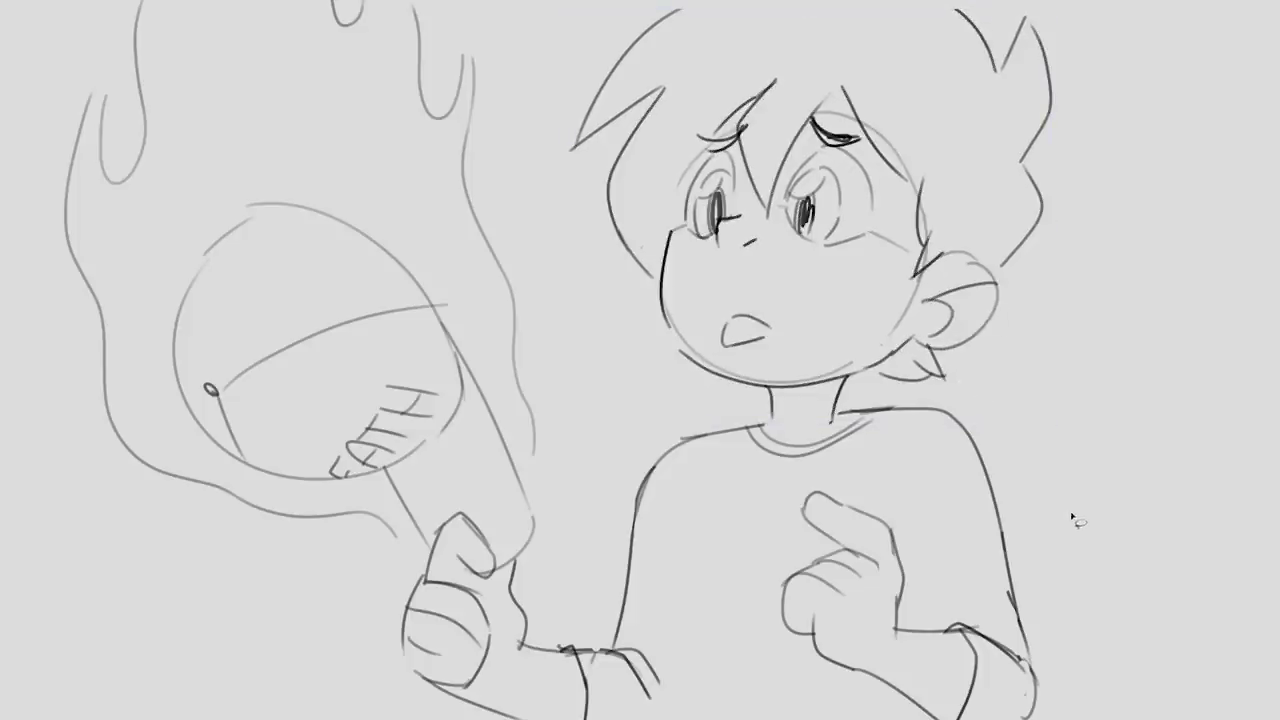
left_click_drag(692, 436, 666, 588)
key("ctrl+z")
left_click_drag(706, 433, 672, 678)
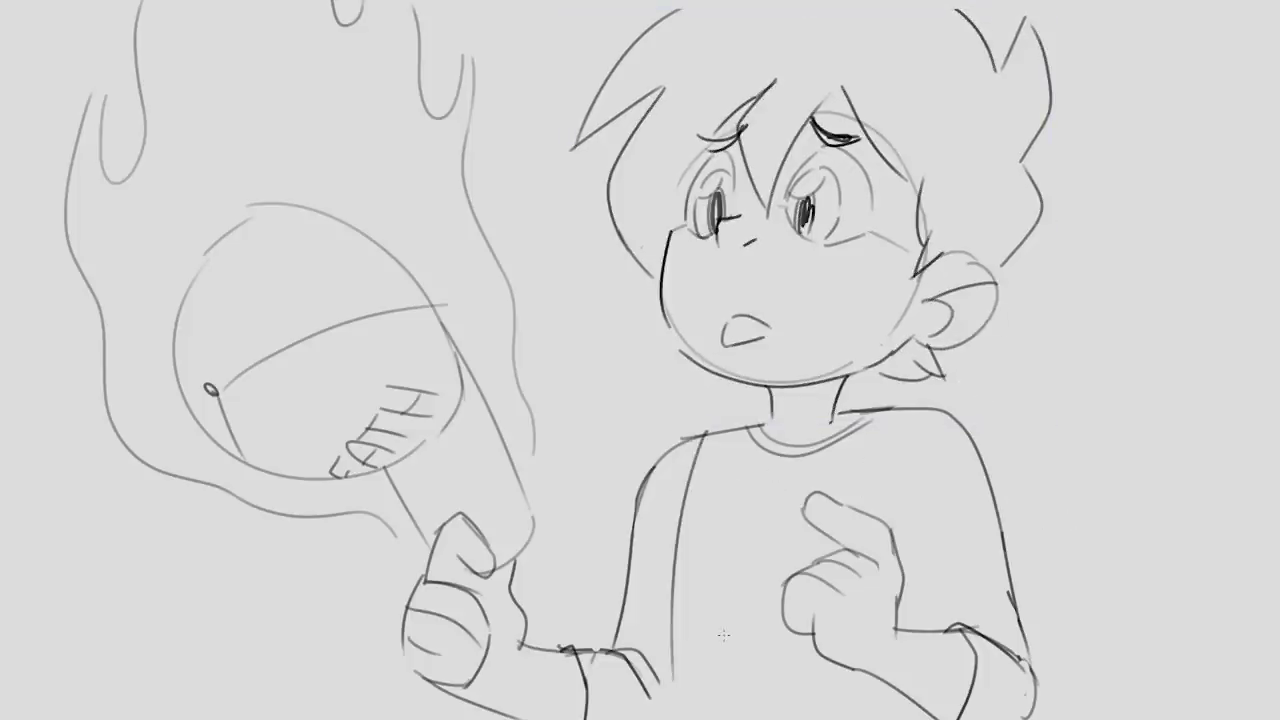
Draw the right shoulder and sleeve line and extend the left torso to the bottom.
left_click_drag(926, 408, 904, 510)
key("ctrl+z")
left_click_drag(930, 408, 905, 512)
mouse_move(906, 466)
left_mouse_down()
mouse_move(905, 600)
mouse_move(921, 618)
left_mouse_up()
key("ctrl+z")
left_click_drag(673, 688, 671, 718)
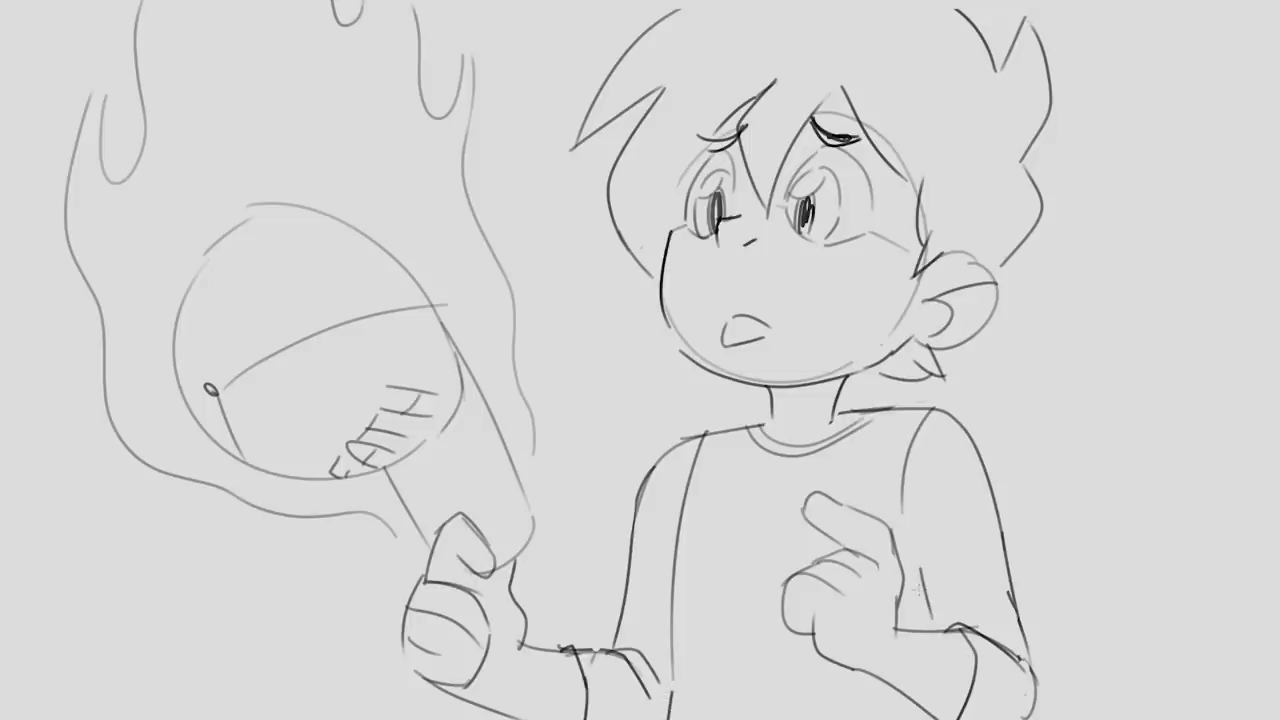
left_click_drag(934, 600, 930, 632)
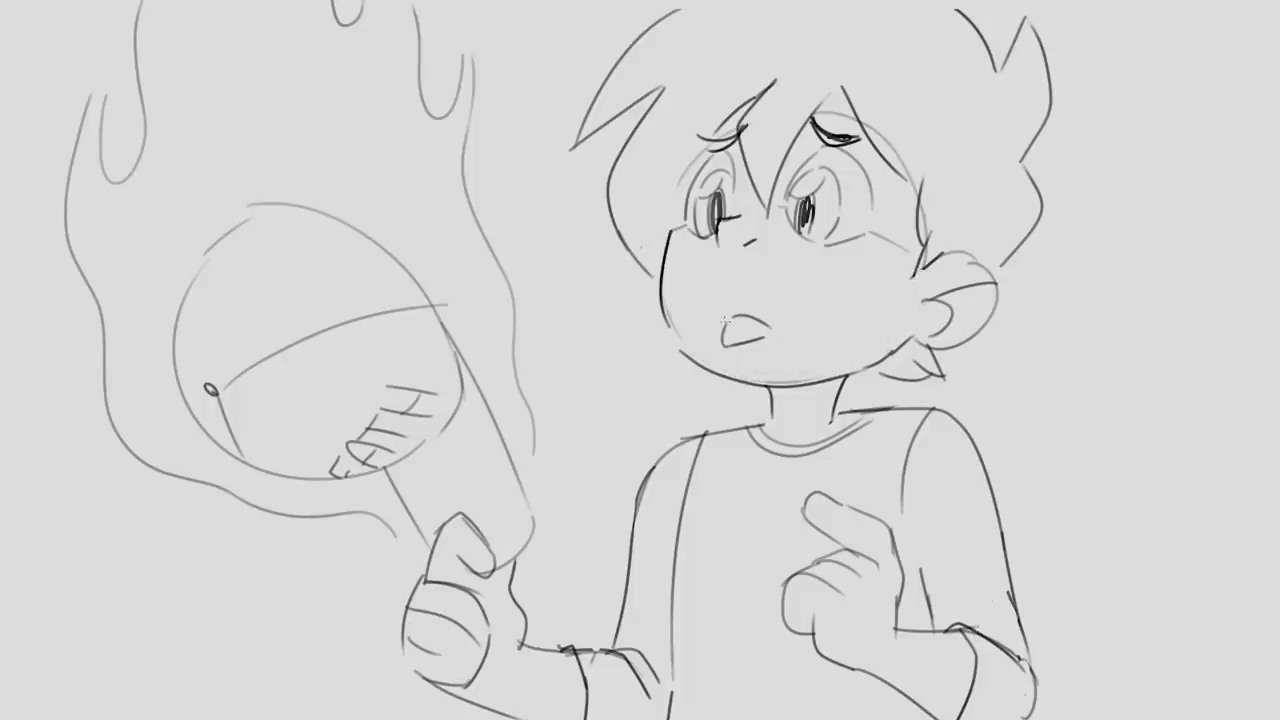
Shade the inside of the open mouth and darken the thumb line.
mouse_move(738, 328)
left_mouse_down()
mouse_move(755, 340)
mouse_move(732, 342)
left_mouse_up()
left_click_drag(796, 614, 947, 634)
key("ctrl+z")
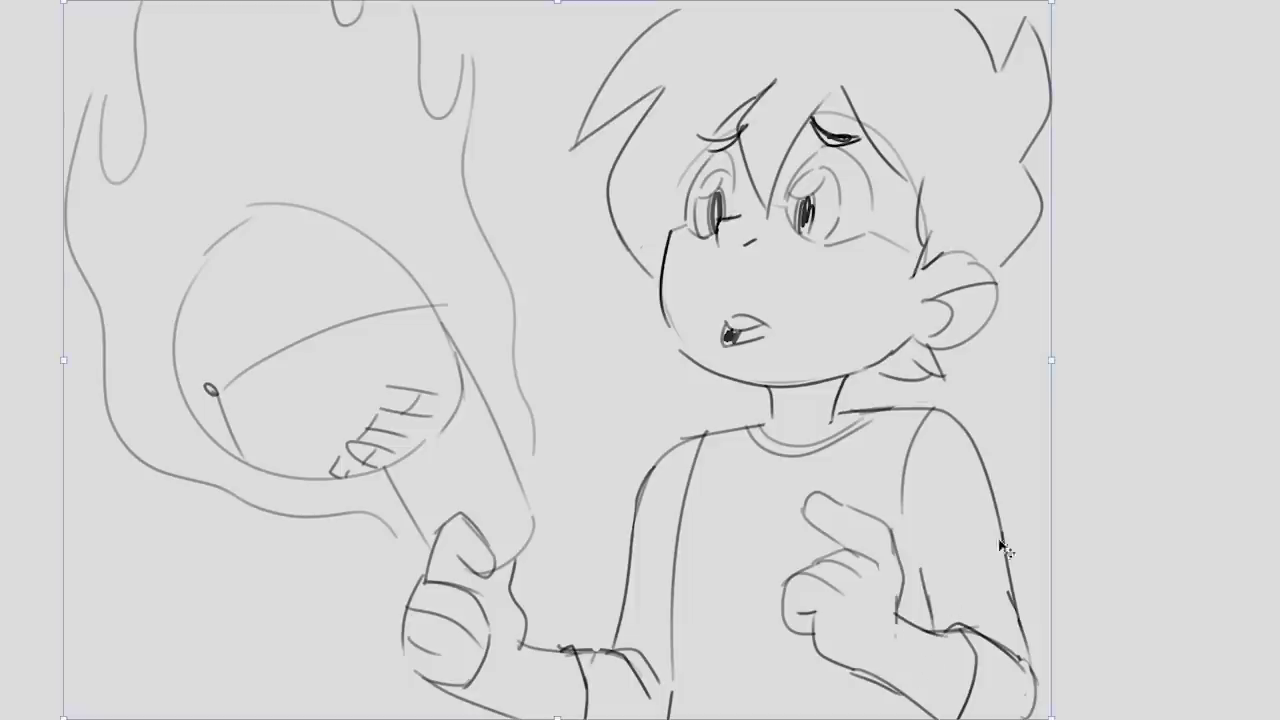
Move the whole boy sketch left, then switch to the Lasso tool.
left_click_drag(1040, 594, 989, 594)
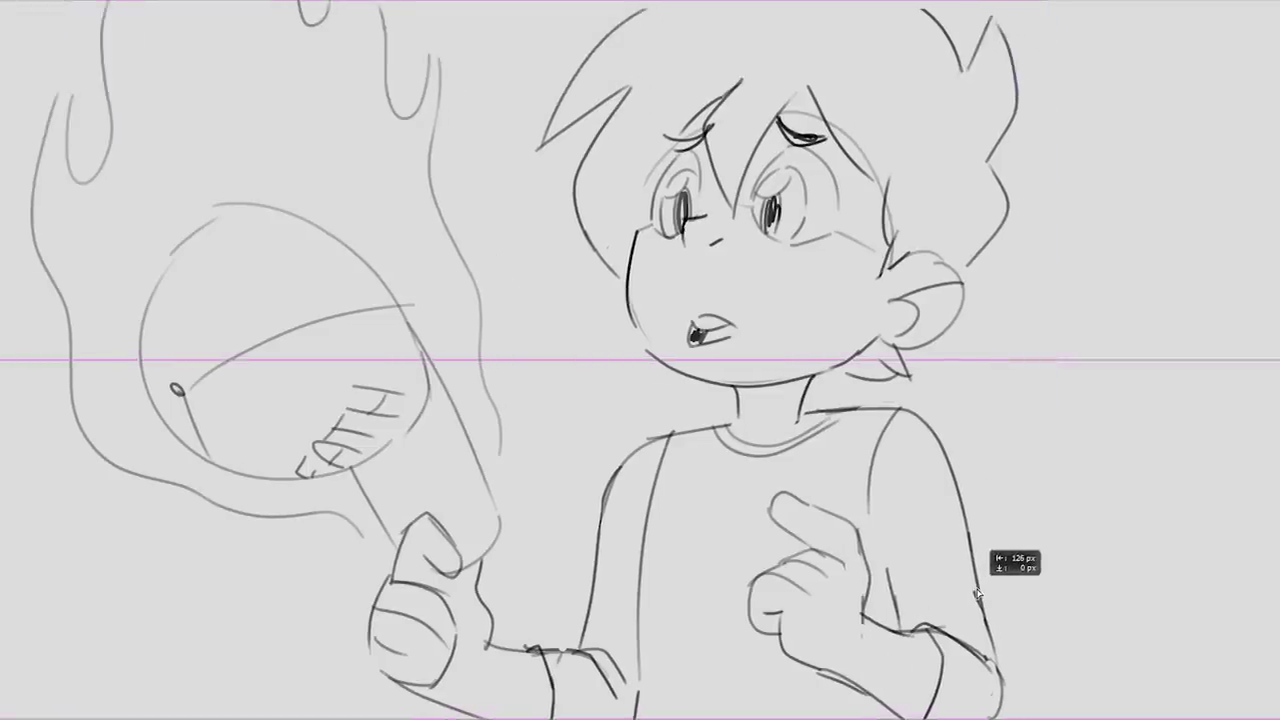
mouse_move(978, 594)
left_mouse_down()
mouse_move(1222, 592)
mouse_move(890, 597)
left_mouse_up()
key("l")
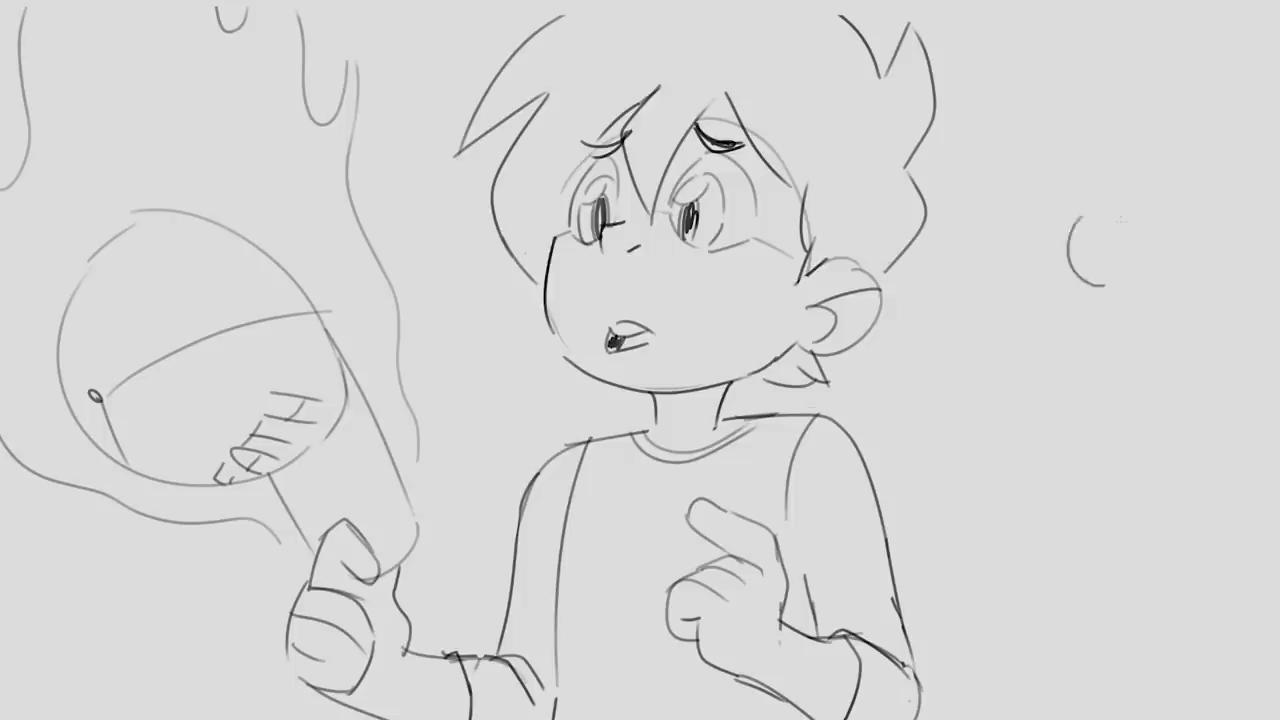
Sketch a small head right of the boy, with a DEATH-lettered cap and brim.
mouse_move(1100, 216)
left_mouse_down()
mouse_move(1135, 270)
mouse_move(1155, 228)
mouse_move(1105, 214)
left_mouse_up()
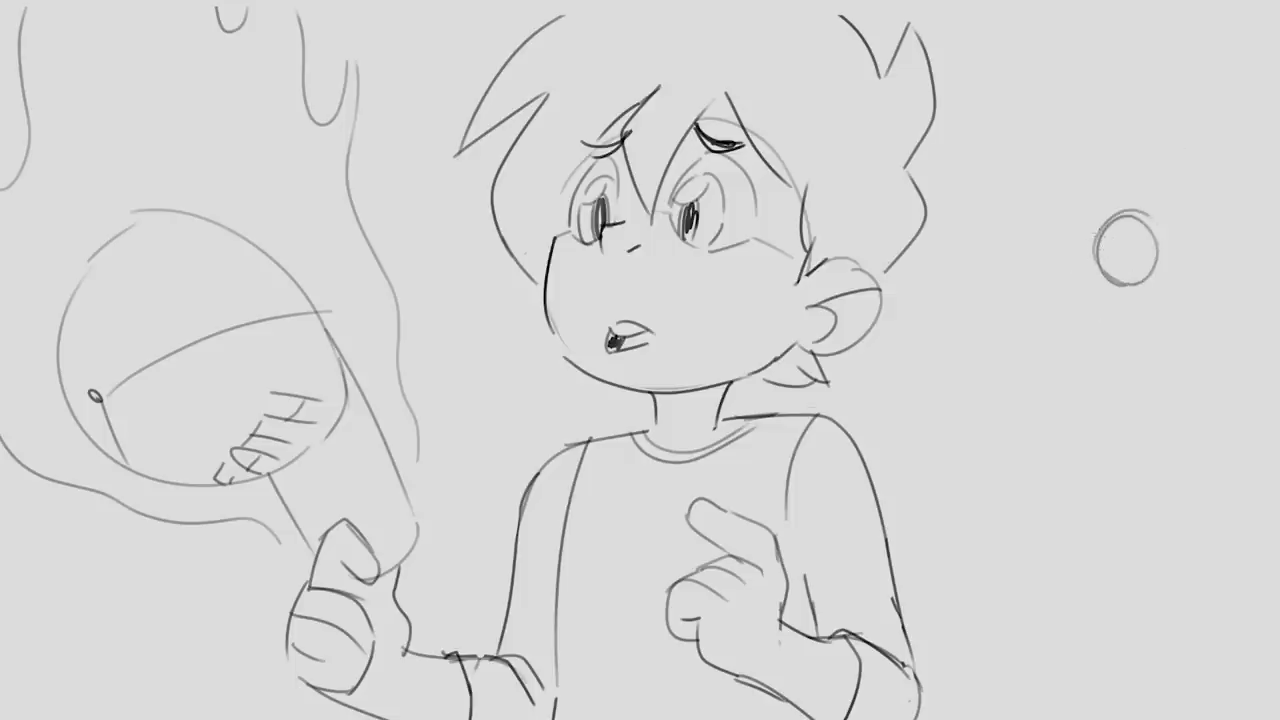
mouse_move(1097, 231)
left_mouse_down()
mouse_move(1112, 247)
mouse_move(1170, 250)
mouse_move(1152, 222)
mouse_move(1100, 204)
mouse_move(1156, 232)
mouse_move(1150, 214)
mouse_move(1136, 232)
mouse_move(1150, 228)
mouse_move(1088, 230)
mouse_move(1096, 204)
mouse_move(1142, 200)
mouse_move(1168, 248)
mouse_move(1140, 280)
mouse_move(1092, 258)
mouse_move(1136, 280)
mouse_move(1105, 259)
mouse_move(1124, 284)
mouse_move(1124, 264)
mouse_move(1148, 256)
mouse_move(1092, 256)
mouse_move(1100, 270)
mouse_move(1088, 246)
mouse_move(1133, 222)
left_mouse_up()
left_click_drag(1136, 212, 1143, 222)
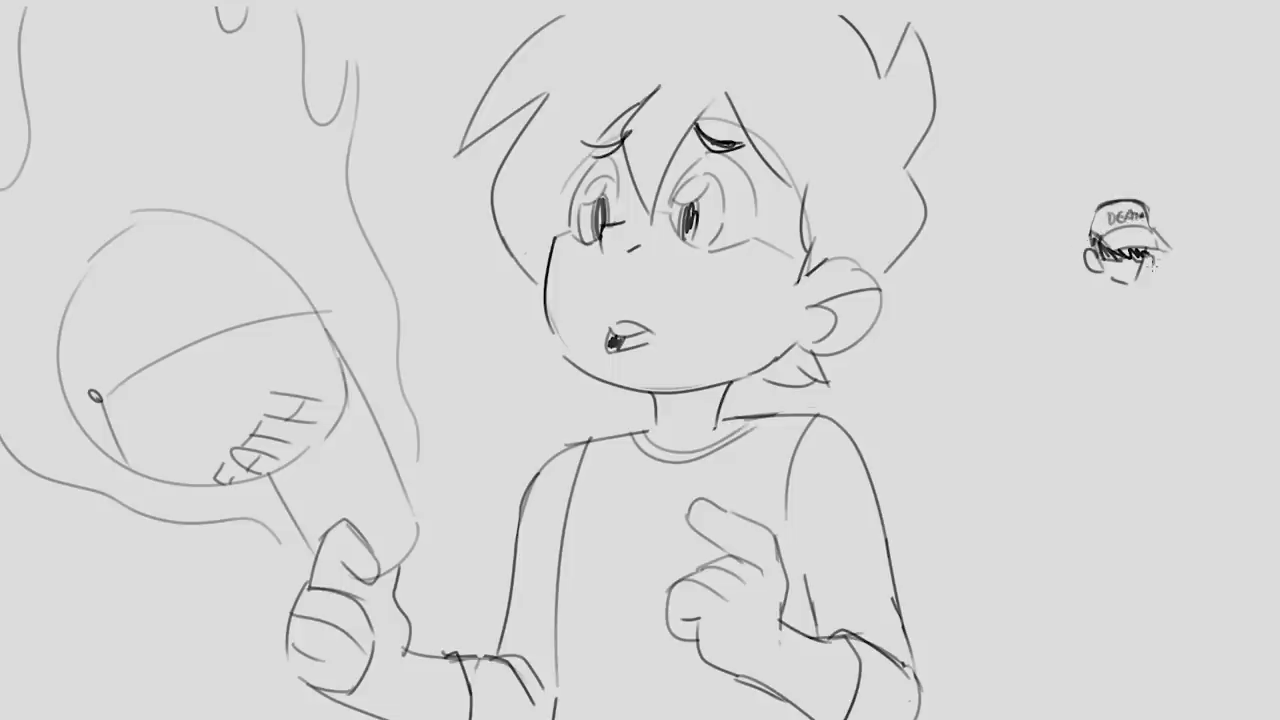
mouse_move(1160, 247)
left_mouse_down()
mouse_move(1140, 218)
mouse_move(1060, 230)
mouse_move(1080, 254)
mouse_move(1094, 246)
mouse_move(1075, 268)
mouse_move(1100, 280)
mouse_move(1088, 281)
left_mouse_up()
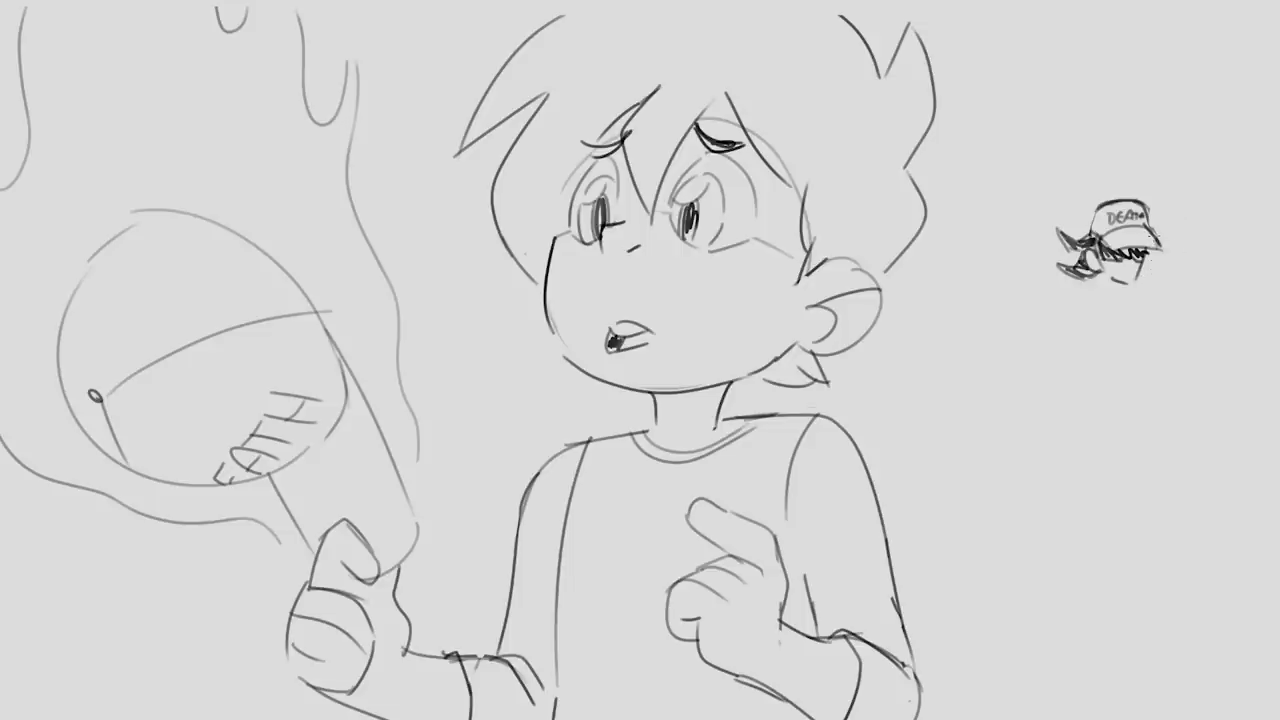
Extend the small head's right outline and add its chin, jaw and shoulder lines.
mouse_move(1160, 242)
left_mouse_down()
mouse_move(1176, 234)
mouse_move(1146, 256)
mouse_move(1162, 268)
mouse_move(1116, 260)
mouse_move(1144, 279)
left_mouse_up()
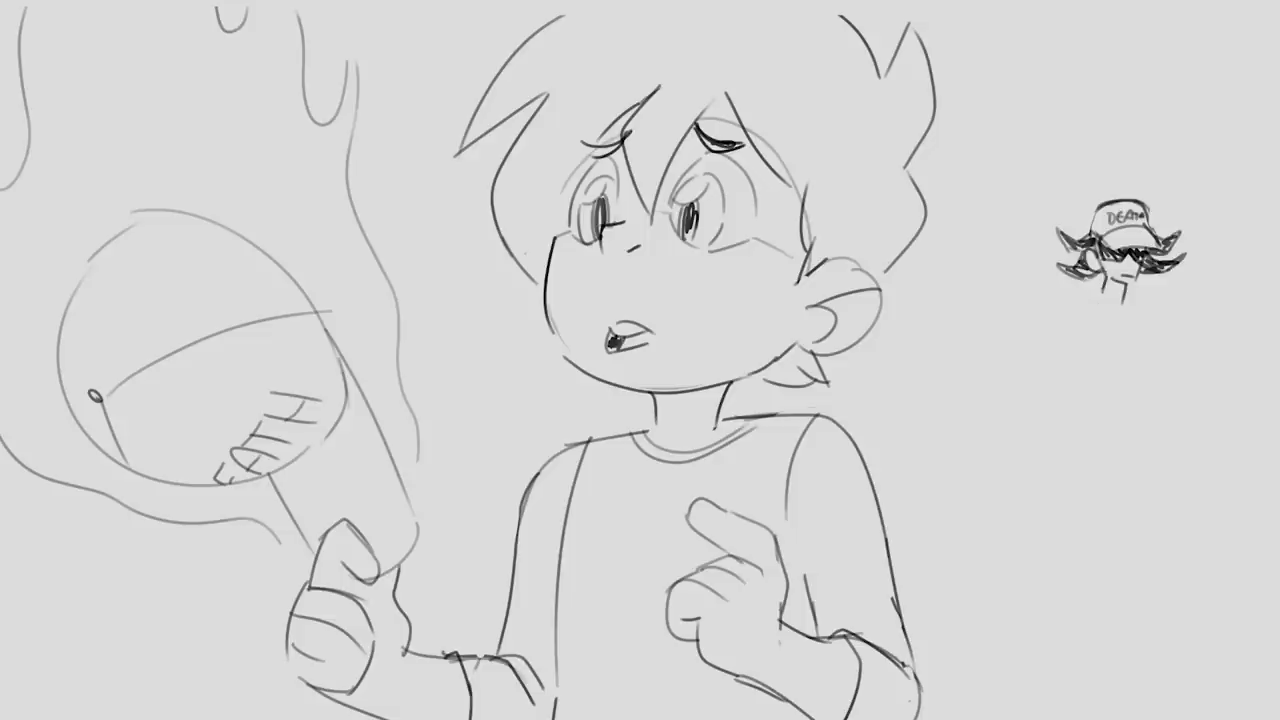
left_click_drag(1104, 282, 1126, 284)
mouse_move(1104, 290)
left_mouse_down()
mouse_move(1072, 304)
mouse_move(1158, 299)
left_mouse_up()
Shade the small figure's hair on both sides of its face.
mouse_move(1078, 276)
left_mouse_down()
mouse_move(1120, 250)
mouse_move(1062, 248)
left_mouse_up()
mouse_move(1142, 272)
left_mouse_down()
mouse_move(1174, 256)
mouse_move(1174, 238)
left_mouse_up()
left_click_drag(1144, 278, 1186, 254)
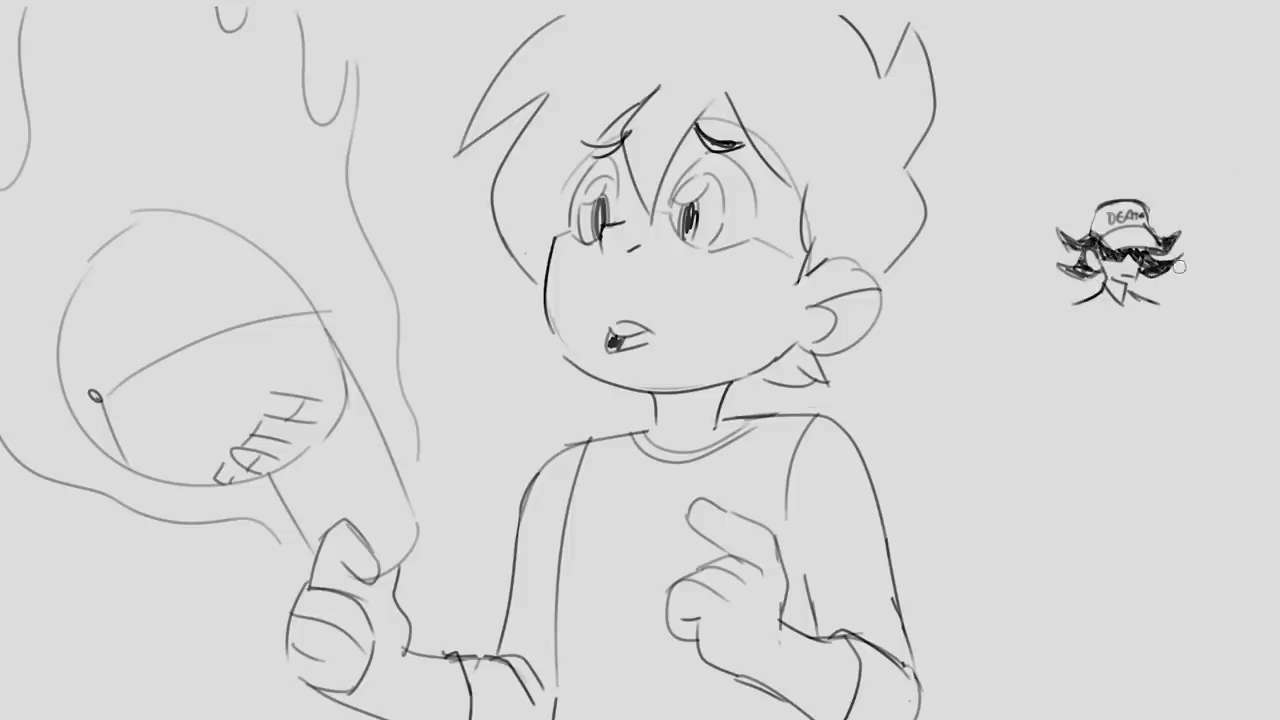
left_click_drag(1068, 258, 1086, 244)
Draw the neck, shoulders, left arm and inner arm line, undoing stray strokes.
mouse_move(1120, 298)
left_mouse_down()
mouse_move(1134, 314)
mouse_move(1080, 336)
left_mouse_up()
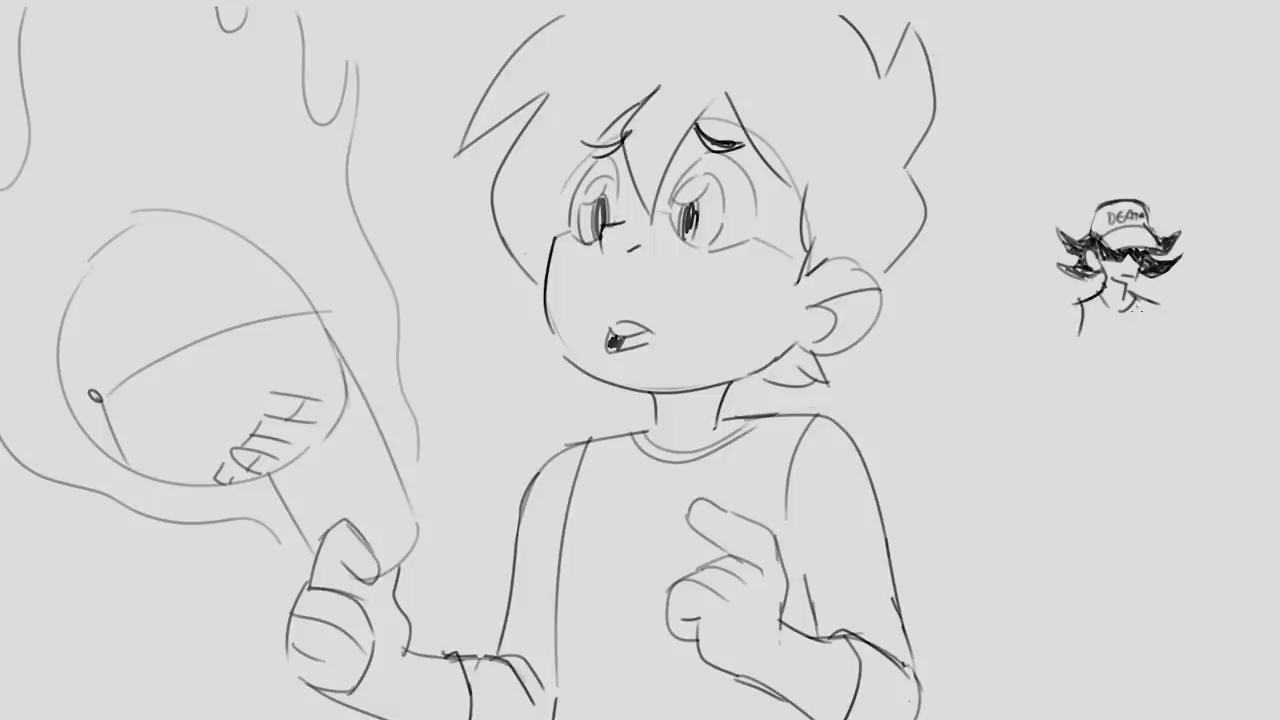
mouse_move(1152, 302)
left_mouse_down()
mouse_move(1160, 334)
mouse_move(1133, 366)
mouse_move(1098, 350)
mouse_move(1142, 358)
mouse_move(1122, 378)
left_mouse_up()
key("ctrl+z")
key("ctrl+z")
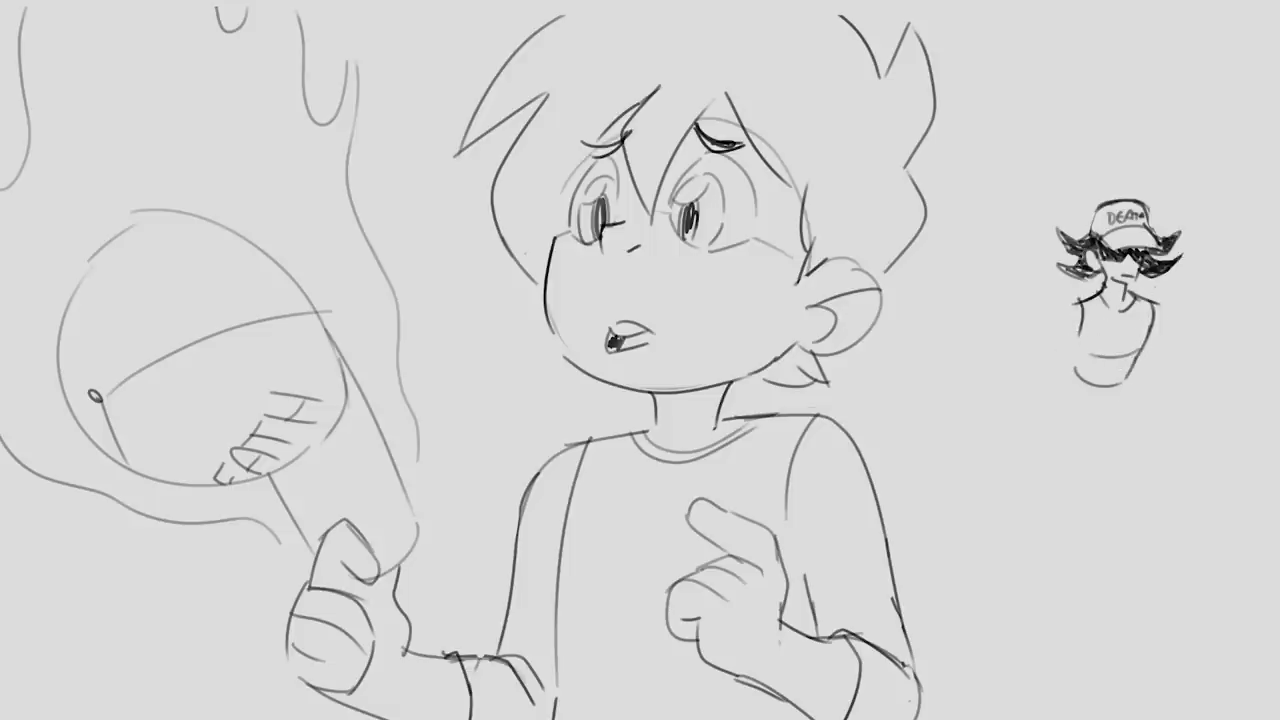
mouse_move(1082, 302)
left_mouse_down()
mouse_move(1042, 336)
mouse_move(1036, 412)
left_mouse_up()
key("ctrl+z")
key("ctrl+z")
mouse_move(1080, 334)
left_mouse_down()
mouse_move(1058, 398)
mouse_move(1062, 434)
mouse_move(1102, 446)
left_mouse_up()
Sketch the hand with fingers and hatch the tank top dark.
mouse_move(1076, 434)
left_mouse_down()
mouse_move(1066, 458)
mouse_move(1106, 456)
left_mouse_up()
mouse_move(1100, 454)
left_mouse_down()
mouse_move(1108, 466)
mouse_move(1084, 470)
left_mouse_up()
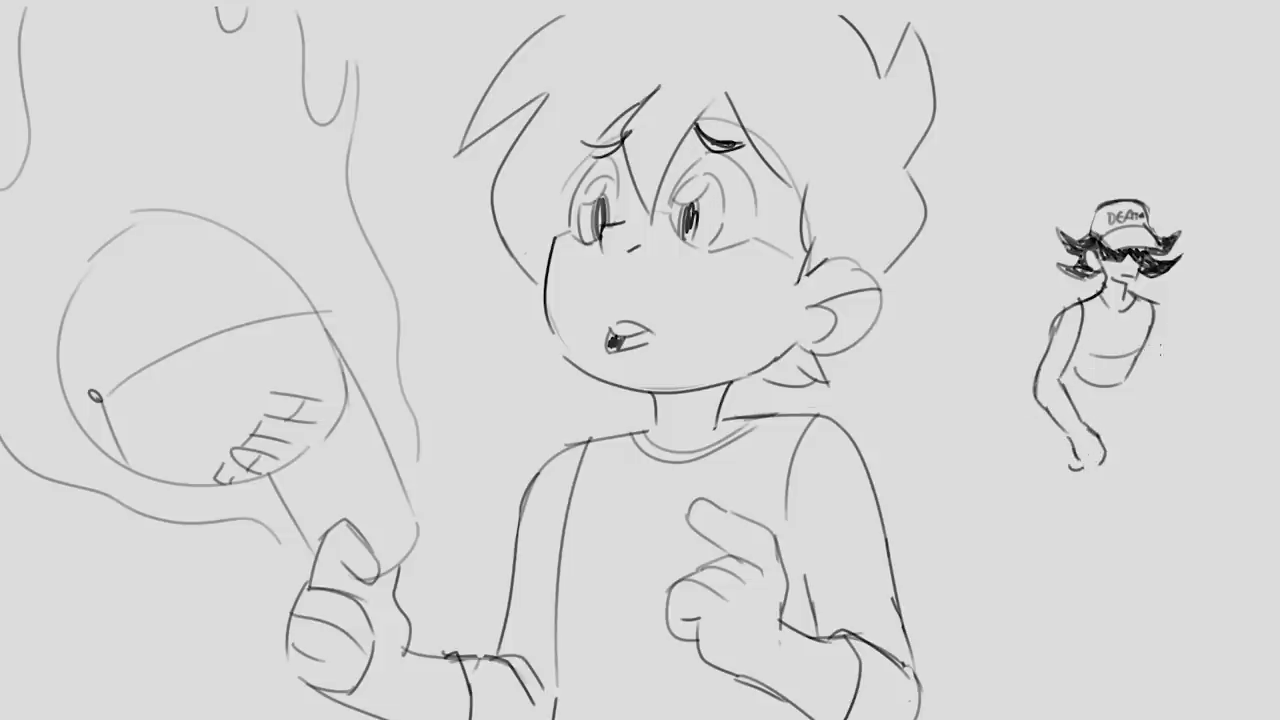
mouse_move(1074, 350)
left_mouse_down()
mouse_move(1122, 310)
mouse_move(1142, 320)
mouse_move(1154, 300)
mouse_move(1138, 328)
left_mouse_up()
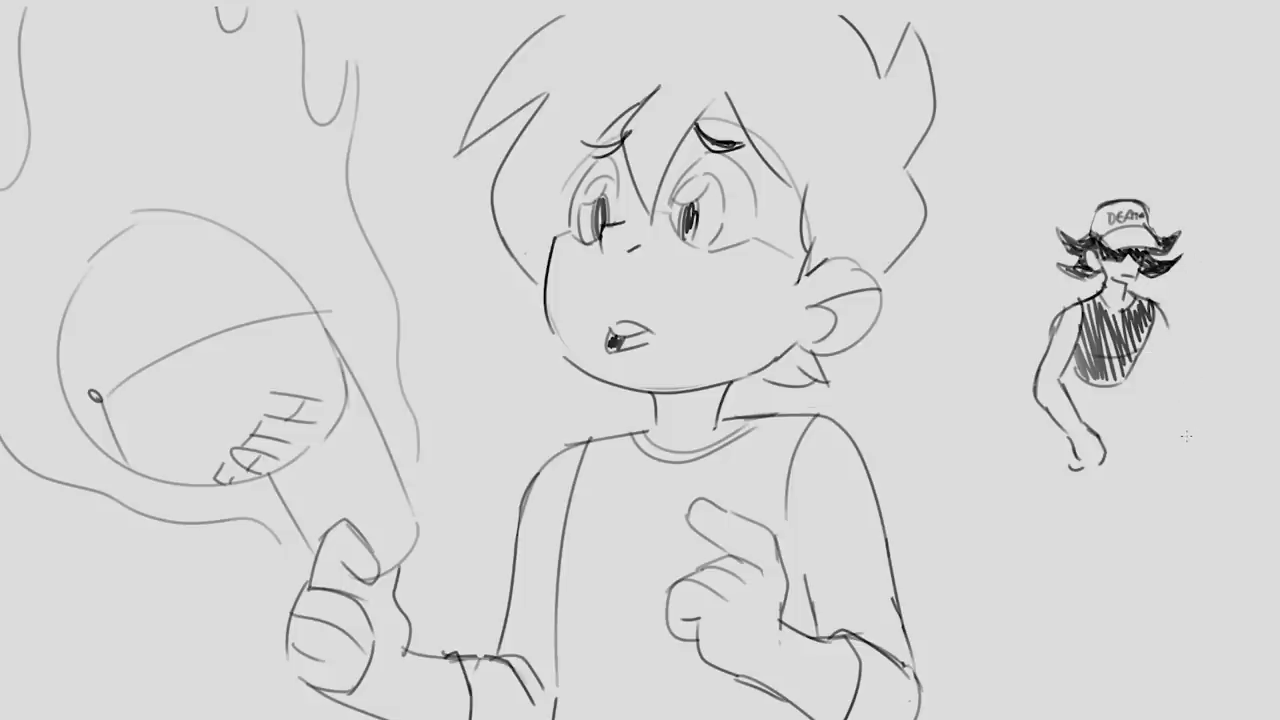
Add the second hand, a bat held in the hands, and the torso's right side.
mouse_move(1180, 438)
left_mouse_down()
mouse_move(1200, 402)
mouse_move(1216, 416)
left_mouse_up()
mouse_move(1074, 448)
left_mouse_down()
mouse_move(1012, 486)
mouse_move(1064, 472)
mouse_move(1257, 366)
mouse_move(1272, 386)
mouse_move(1228, 416)
mouse_move(1104, 458)
left_mouse_up()
mouse_move(1162, 308)
left_mouse_down()
mouse_move(1188, 434)
mouse_move(1230, 414)
left_mouse_up()
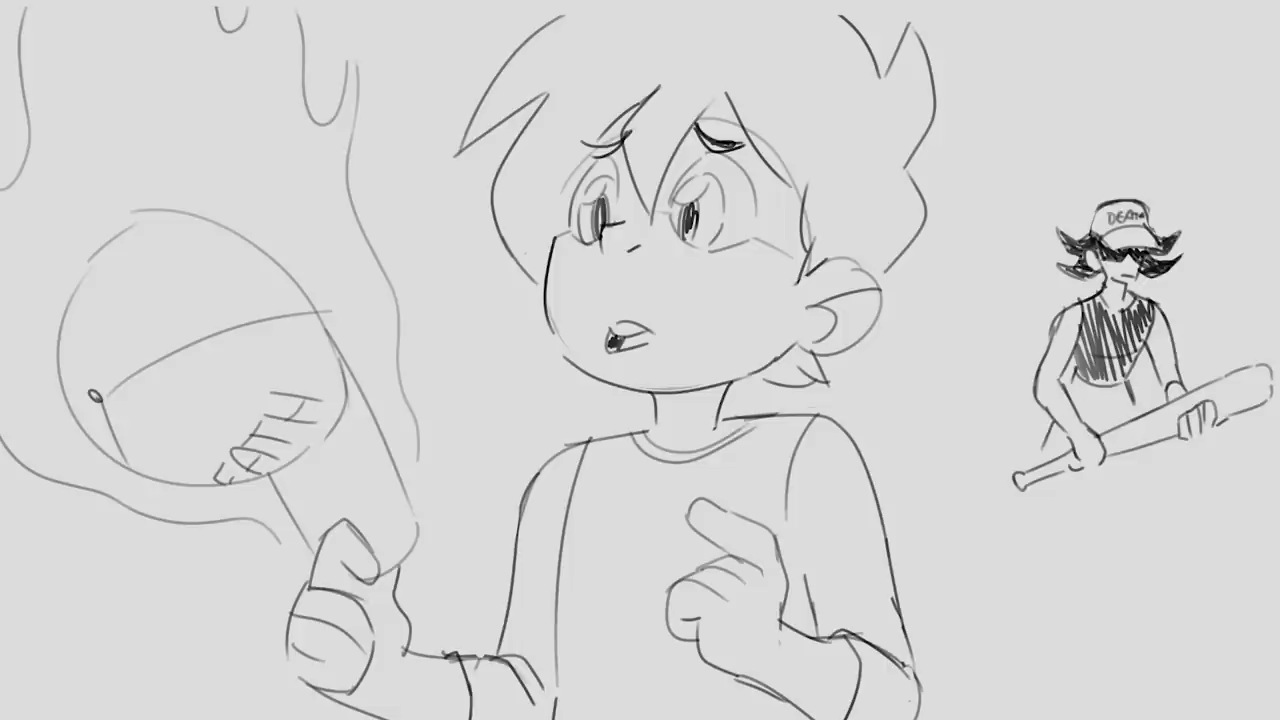
mouse_move(1029, 505)
left_mouse_down()
mouse_move(1035, 527)
mouse_move(1080, 492)
left_mouse_up()
Draw both legs down to the feet and shade the shoes dark.
mouse_move(1156, 452)
left_mouse_down()
mouse_move(1162, 484)
mouse_move(1142, 530)
left_mouse_up()
mouse_move(1108, 472)
left_mouse_down()
mouse_move(1106, 506)
mouse_move(1130, 530)
left_mouse_up()
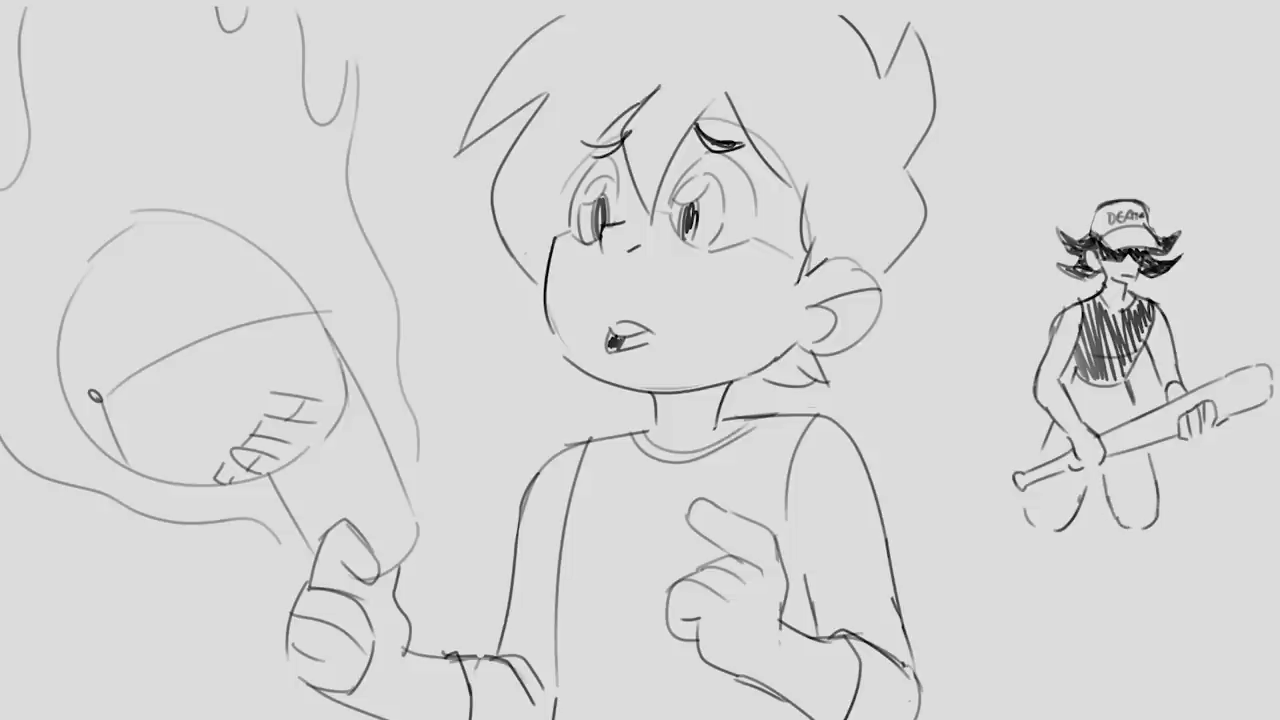
mouse_move(1031, 526)
left_mouse_down()
mouse_move(1022, 578)
mouse_move(1034, 580)
mouse_move(995, 594)
mouse_move(1028, 588)
left_mouse_up()
mouse_move(1040, 526)
left_mouse_down()
mouse_move(1054, 544)
mouse_move(1136, 568)
mouse_move(1145, 585)
left_mouse_up()
key("ctrl+z")
mouse_move(1130, 528)
left_mouse_down()
mouse_move(1136, 575)
mouse_move(1146, 562)
mouse_move(1170, 596)
mouse_move(1140, 590)
mouse_move(1174, 606)
left_mouse_up()
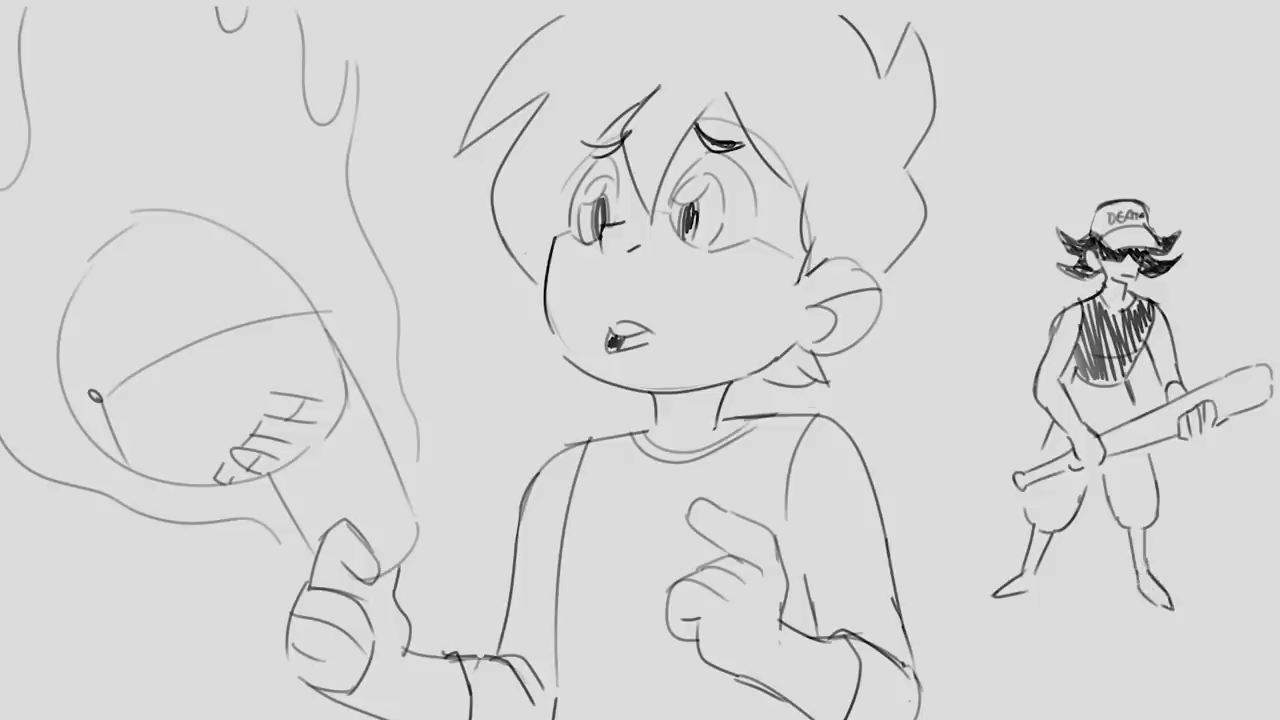
mouse_move(1020, 562)
left_mouse_down()
mouse_move(1040, 584)
mouse_move(1004, 590)
mouse_move(1022, 598)
left_mouse_up()
mouse_move(1140, 562)
left_mouse_down()
mouse_move(1154, 572)
mouse_move(1150, 596)
mouse_move(1174, 608)
left_mouse_up()
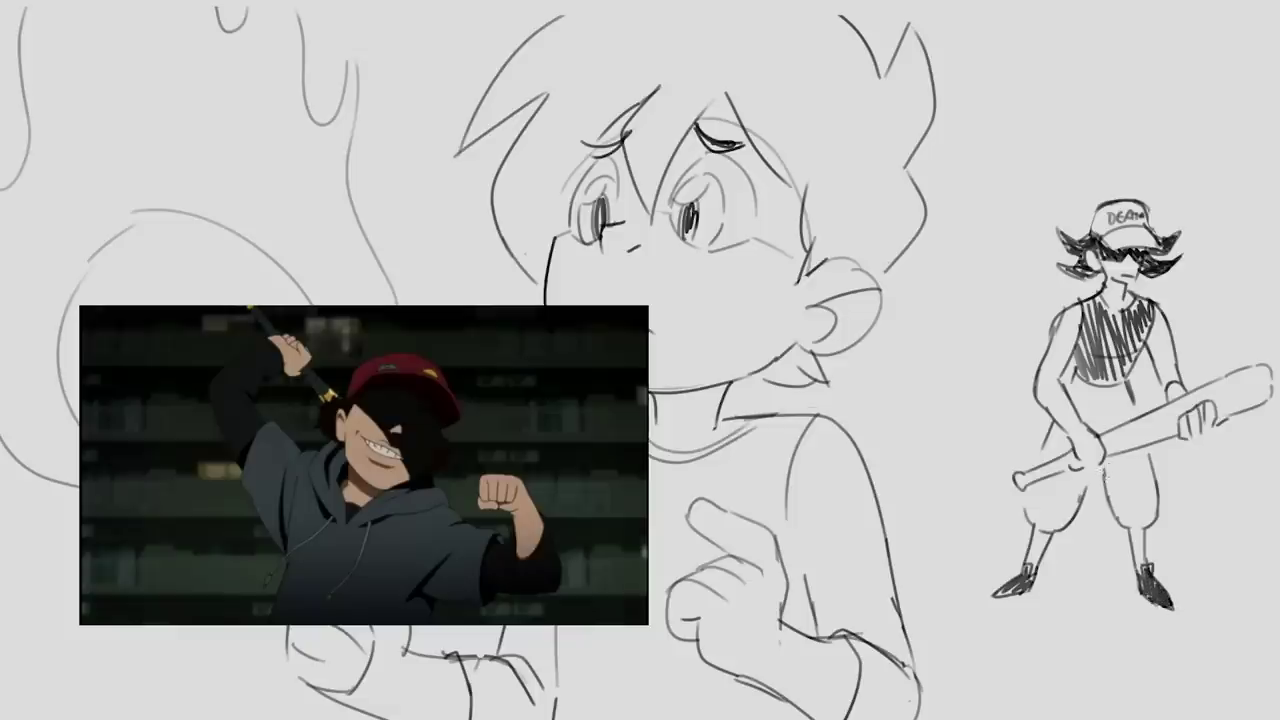
Touch up the gripping hand, then lasso-select and enlarge the whole figure.
left_click_drag(1104, 462, 1086, 472)
left_click_drag(1240, 642, 1169, 597)
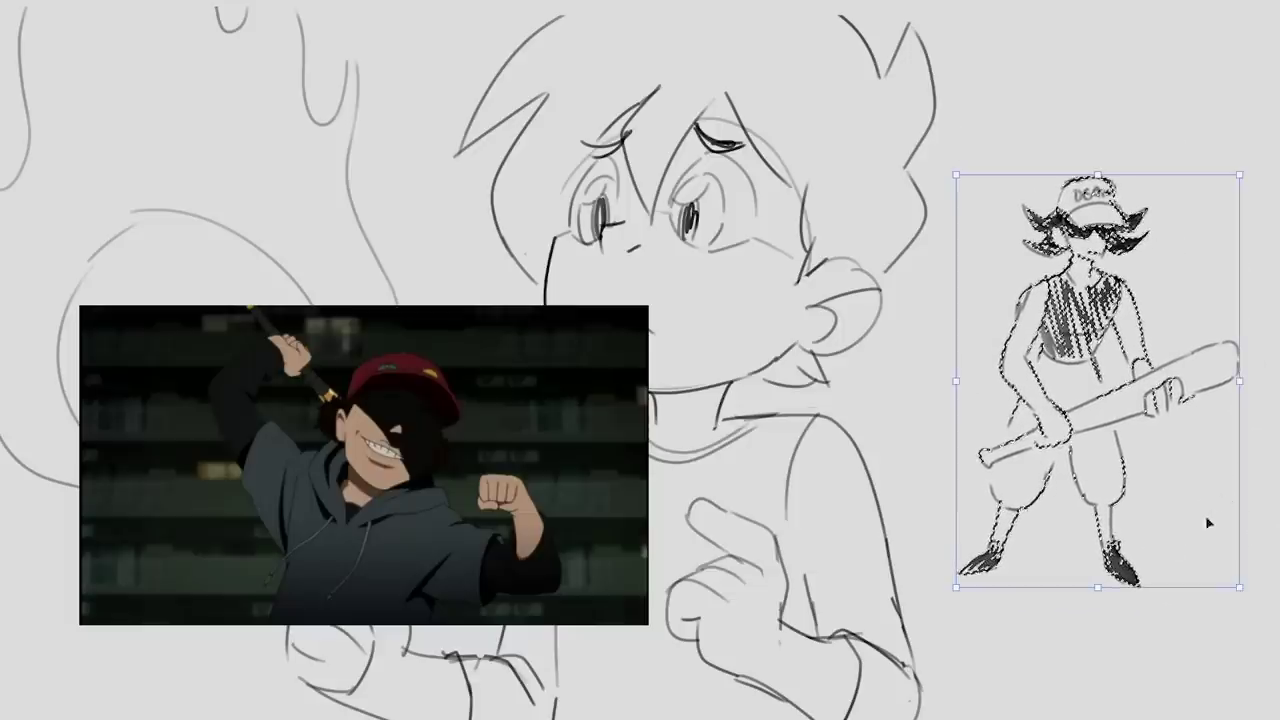
left_click(1193, 573)
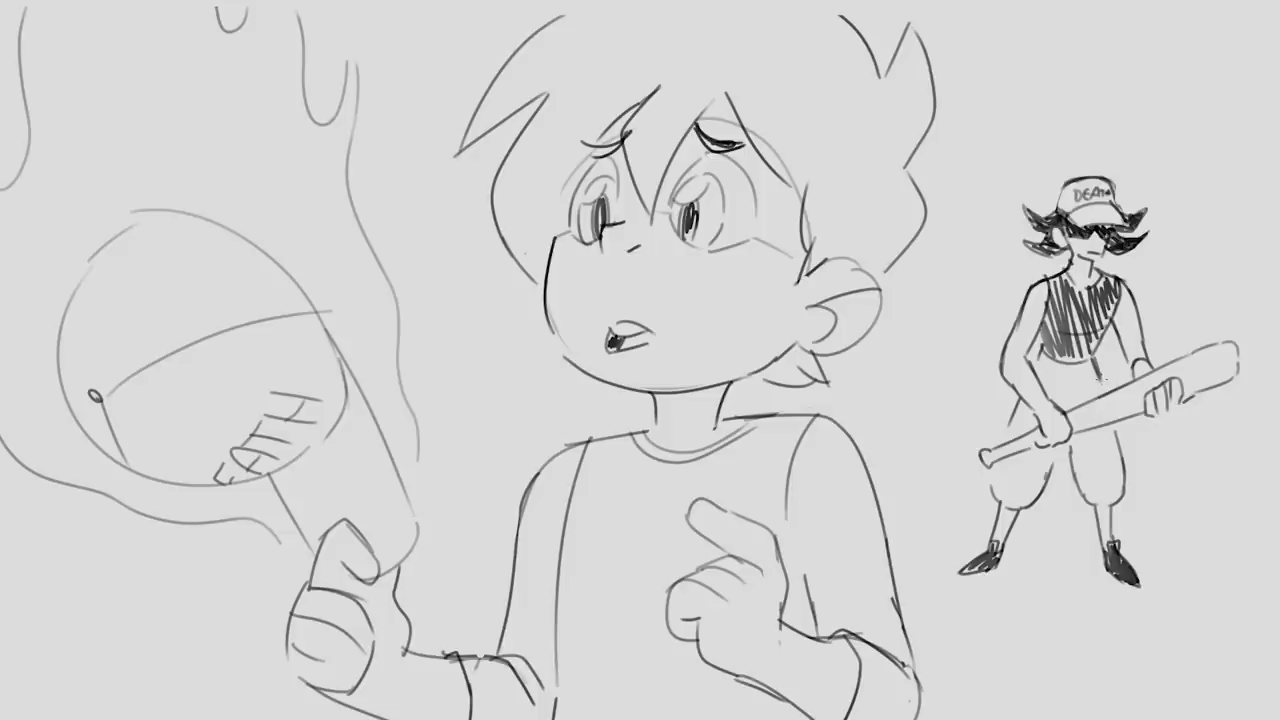
Retouch the enlarged figure's hands, left pant leg and left arm lines.
left_click_drag(1100, 373, 1104, 398)
left_click_drag(1077, 440, 1088, 497)
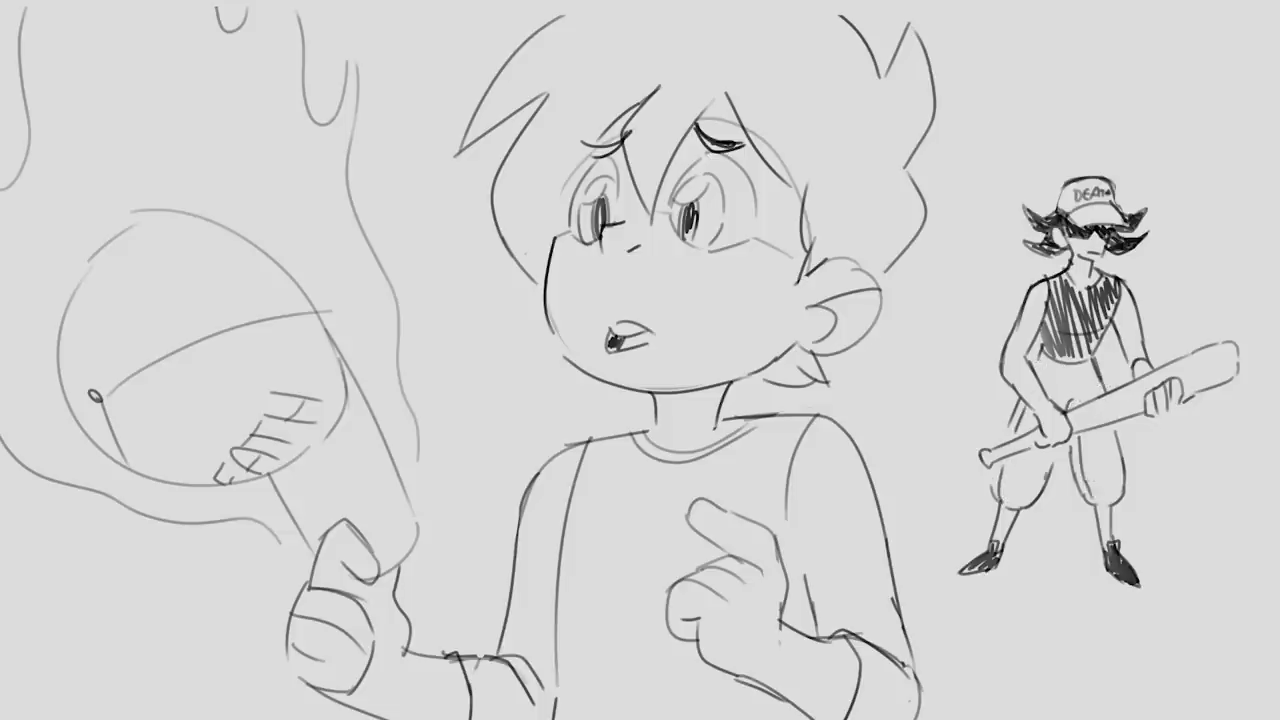
left_click_drag(1070, 436, 1088, 492)
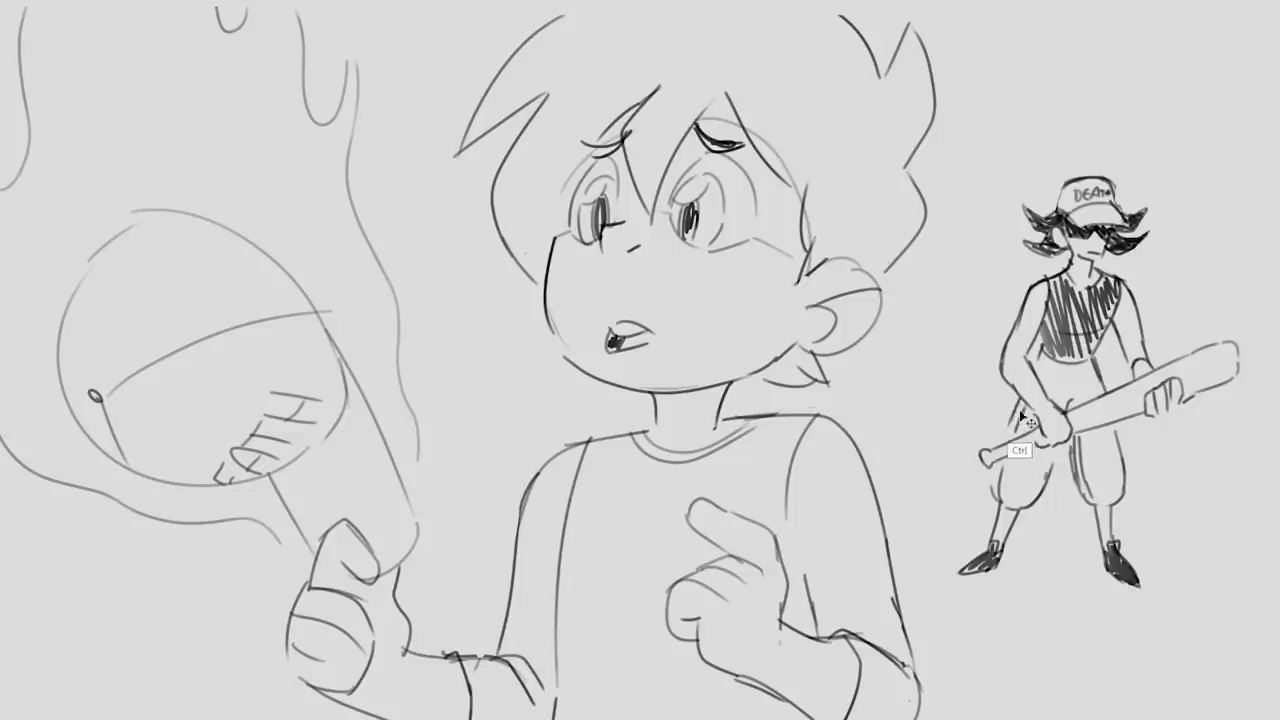
left_click_drag(1030, 442, 1006, 457)
mouse_move(1040, 350)
left_mouse_down()
mouse_move(1046, 378)
mouse_move(1094, 362)
left_mouse_up()
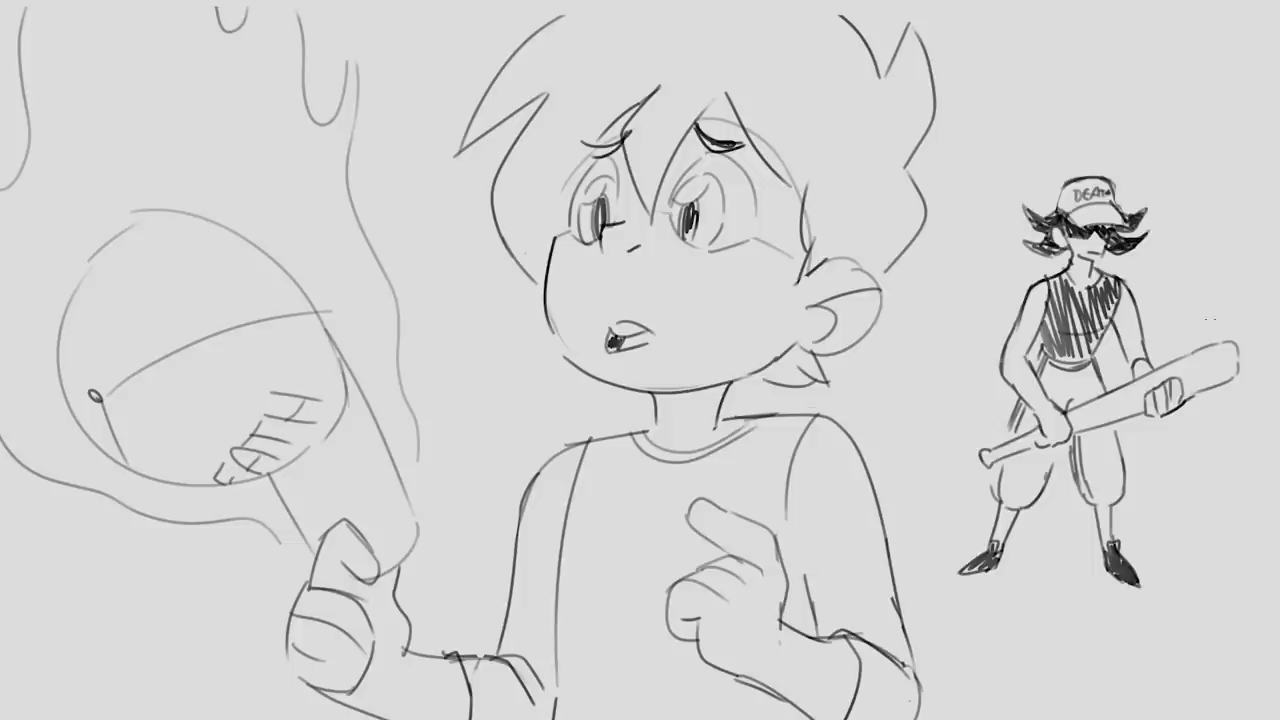
left_click_drag(1170, 402, 1156, 410)
Turn the bat tip into a curved scythe blade with inner curve and tip.
mouse_move(1224, 386)
left_mouse_down()
mouse_move(1247, 362)
mouse_move(1236, 340)
mouse_move(1220, 525)
left_mouse_up()
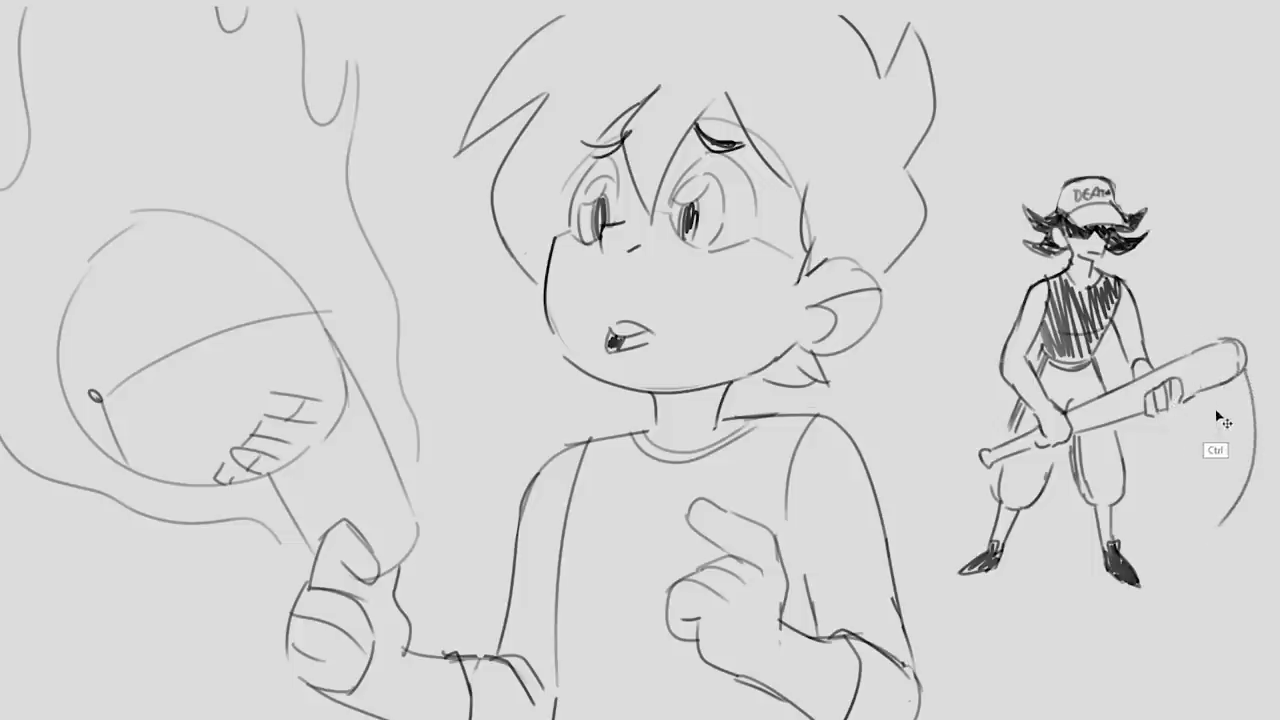
left_click_drag(1202, 392, 1204, 535)
mouse_move(1210, 382)
left_mouse_down()
mouse_move(1232, 369)
mouse_move(1210, 392)
mouse_move(1230, 346)
left_mouse_up()
key("ctrl+z")
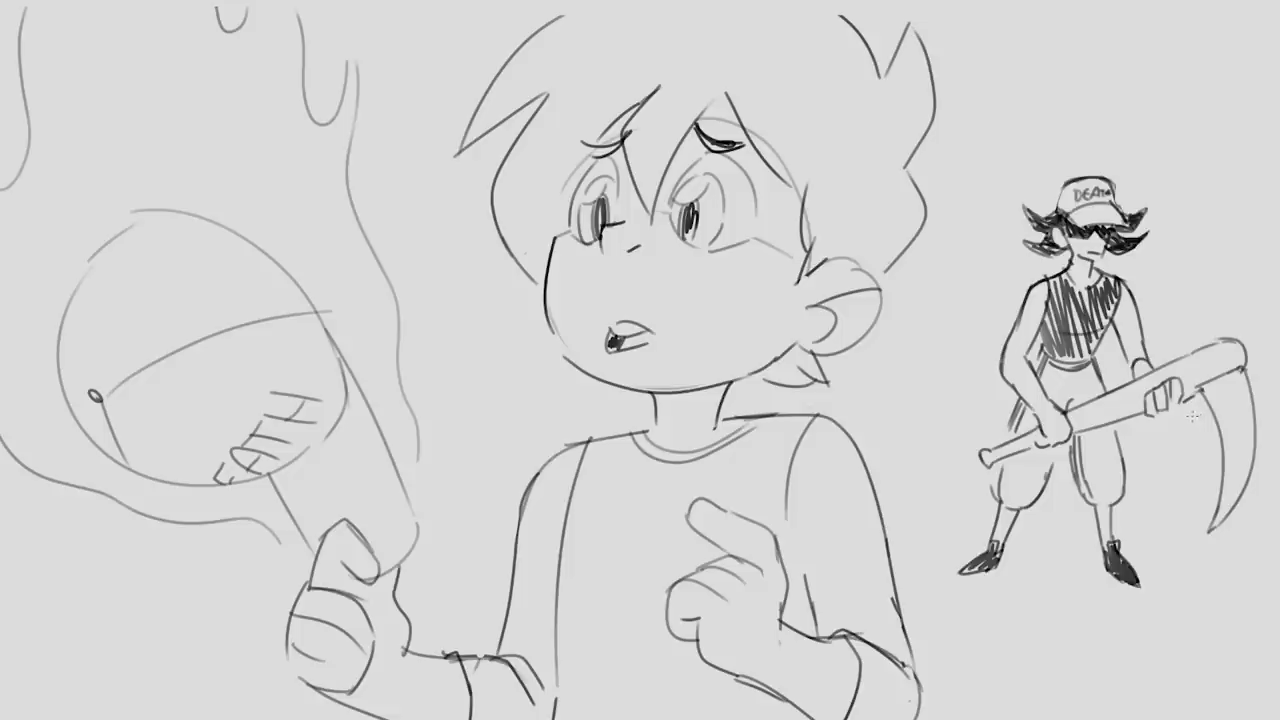
Add squiggles, a wavy inner edge and motion marks around the scythe blade.
left_click_drag(1190, 416, 1188, 450)
left_click_drag(1274, 432, 1266, 478)
mouse_move(1210, 376)
left_mouse_down()
mouse_move(1240, 470)
mouse_move(1214, 532)
left_mouse_up()
mouse_move(1178, 396)
left_mouse_down()
mouse_move(1194, 402)
mouse_move(1184, 408)
left_mouse_up()
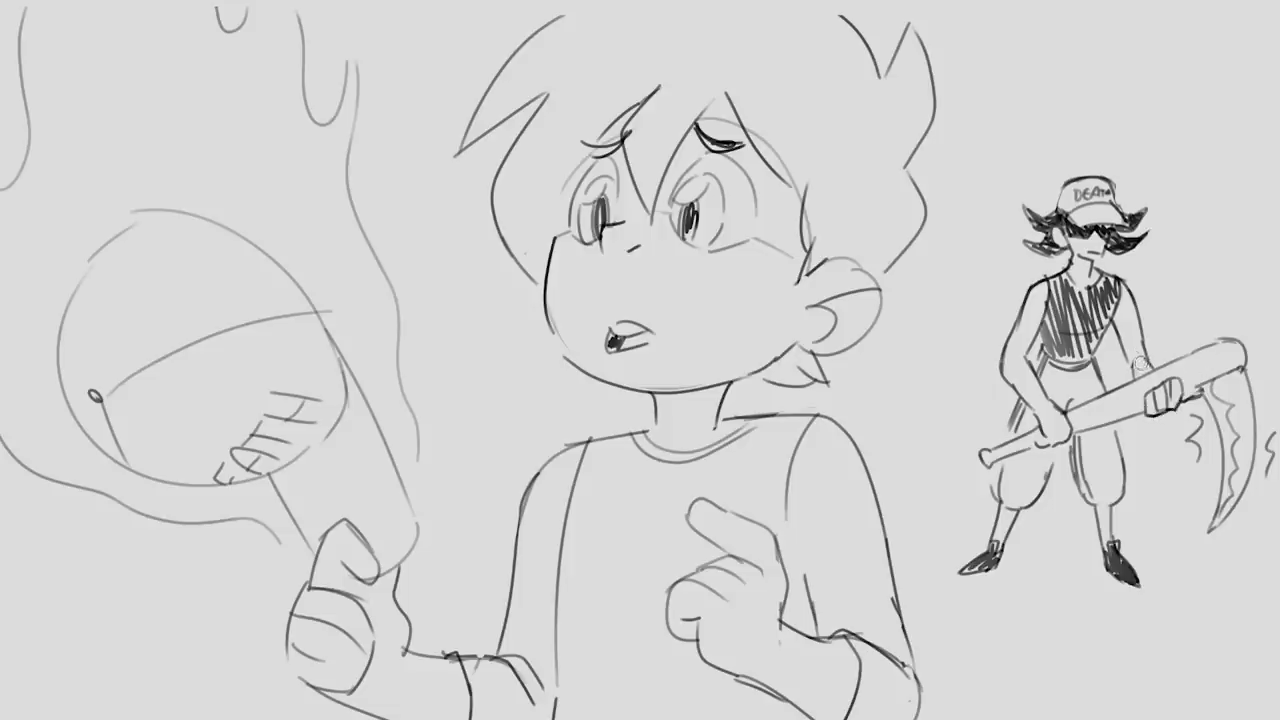
left_click_drag(1150, 353, 1140, 363)
Nudge the scythe figure, paint its cap black with DEATH, and start blacking the boy's cap.
mouse_move(1178, 641)
left_mouse_down()
mouse_move(1183, 614)
mouse_move(1167, 588)
left_mouse_up()
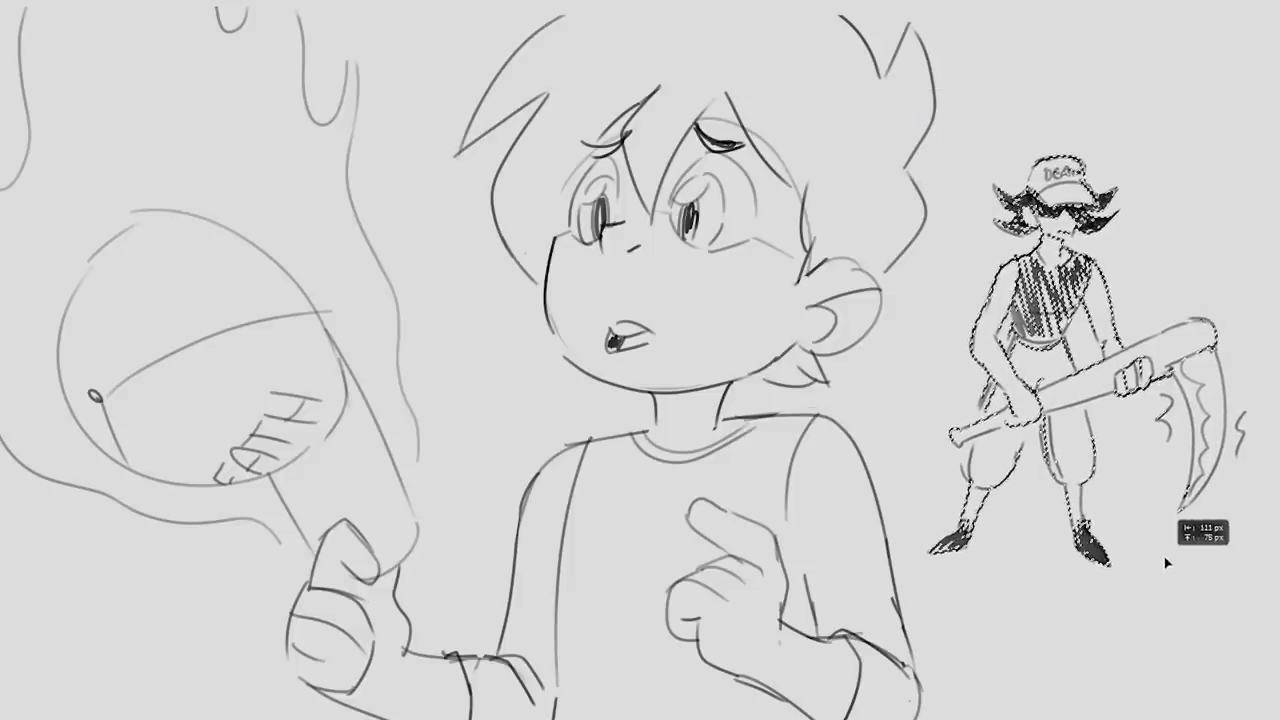
left_click(1167, 588)
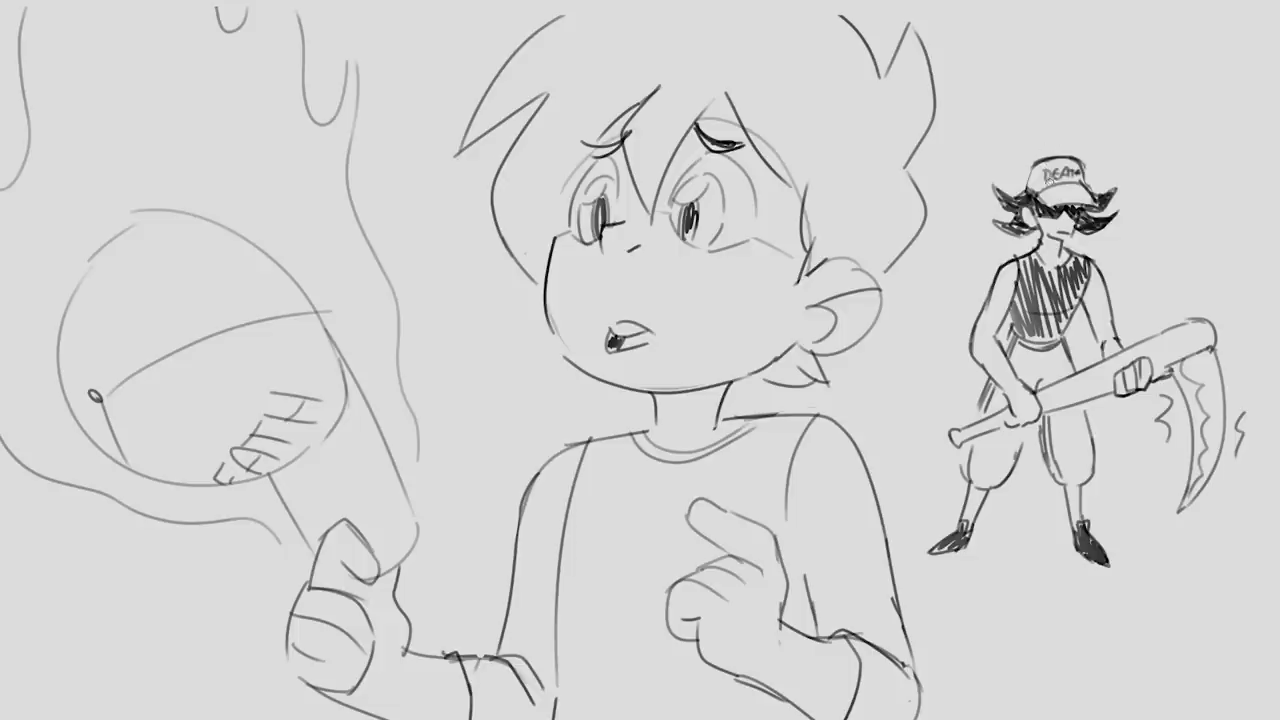
mouse_move(1047, 184)
left_mouse_down()
mouse_move(1038, 168)
mouse_move(1086, 176)
mouse_move(1042, 198)
mouse_move(1042, 164)
mouse_move(1046, 184)
mouse_move(1078, 167)
left_mouse_up()
mouse_move(1073, 168)
left_mouse_down()
mouse_move(1072, 182)
mouse_move(1083, 174)
left_mouse_up()
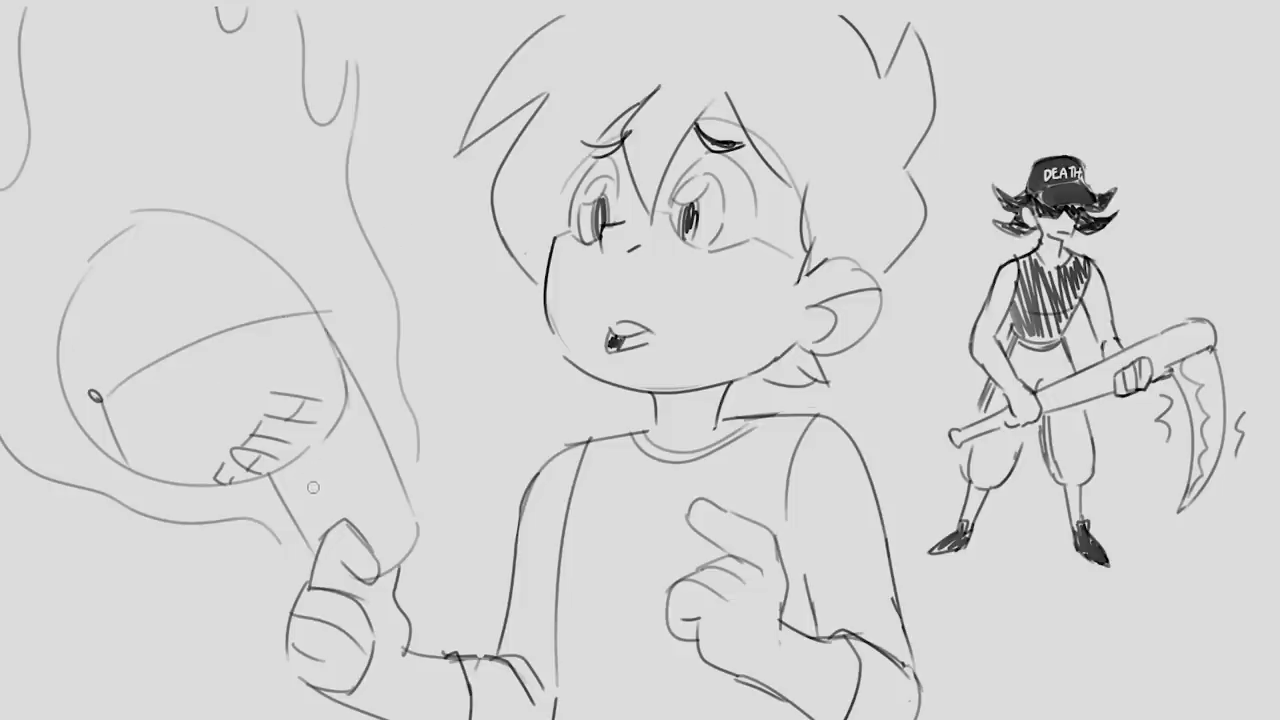
mouse_move(311, 543)
left_mouse_down()
mouse_move(282, 472)
mouse_move(345, 402)
mouse_move(385, 460)
mouse_move(386, 566)
mouse_move(318, 505)
mouse_move(338, 470)
mouse_move(385, 440)
mouse_move(309, 415)
mouse_move(145, 455)
mouse_move(110, 230)
mouse_move(285, 285)
mouse_move(135, 440)
mouse_move(100, 290)
mouse_move(150, 440)
mouse_move(140, 230)
mouse_move(215, 432)
mouse_move(240, 260)
mouse_move(290, 420)
mouse_move(315, 340)
mouse_move(310, 360)
left_mouse_up()
Finish the boy's cap solid black, then add a light seam and FATH lettering.
mouse_move(267, 279)
left_mouse_down()
mouse_move(103, 371)
mouse_move(229, 437)
mouse_move(263, 334)
mouse_move(306, 405)
left_mouse_up()
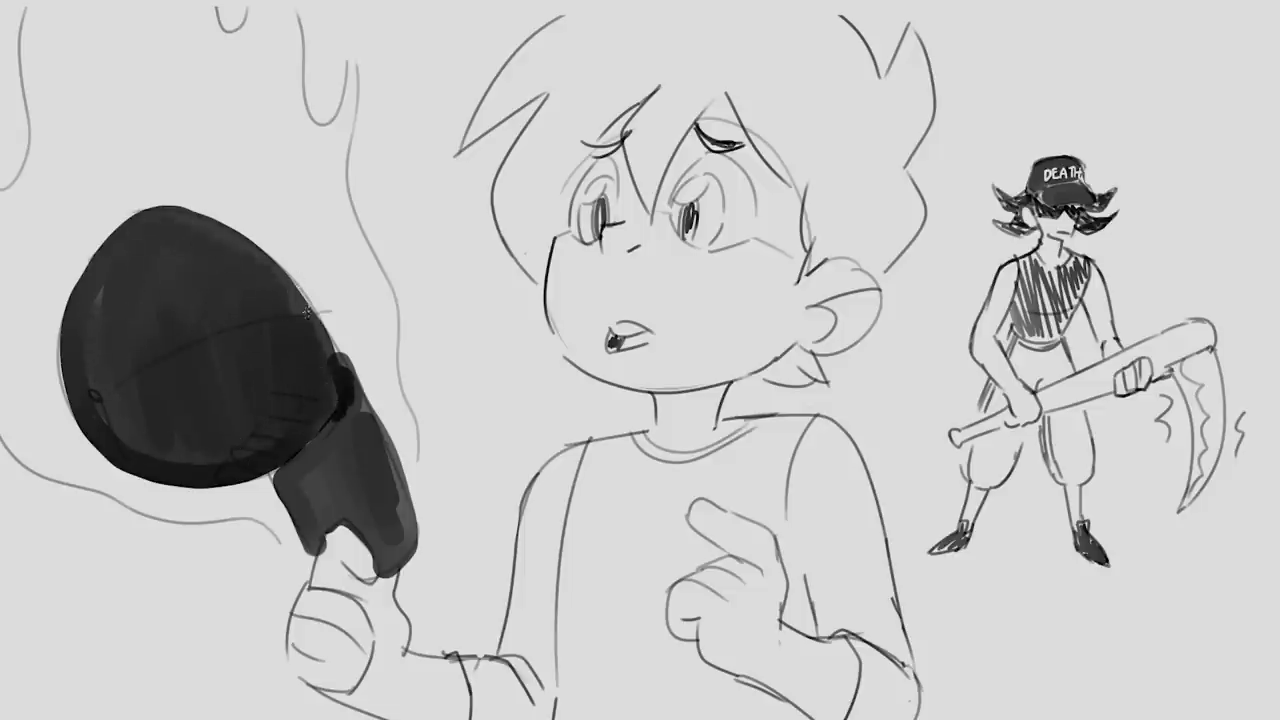
mouse_move(317, 311)
left_mouse_down()
mouse_move(171, 343)
mouse_move(112, 386)
mouse_move(136, 470)
mouse_move(266, 471)
mouse_move(333, 358)
mouse_move(266, 471)
mouse_move(218, 481)
mouse_move(237, 478)
mouse_move(248, 447)
mouse_move(266, 469)
mouse_move(262, 430)
mouse_move(286, 412)
left_mouse_up()
key("ctrl+z")
left_click_drag(274, 418, 272, 446)
key("ctrl+z")
mouse_move(264, 420)
left_mouse_down()
mouse_move(314, 390)
mouse_move(276, 392)
left_mouse_up()
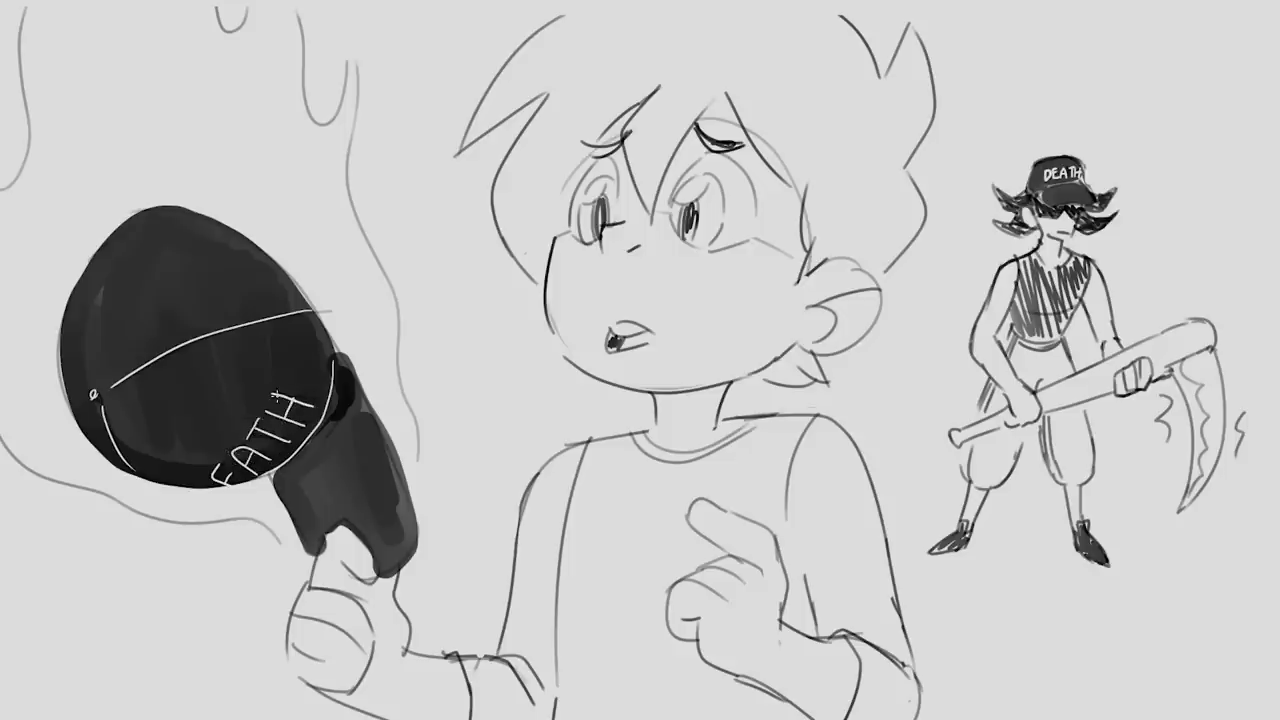
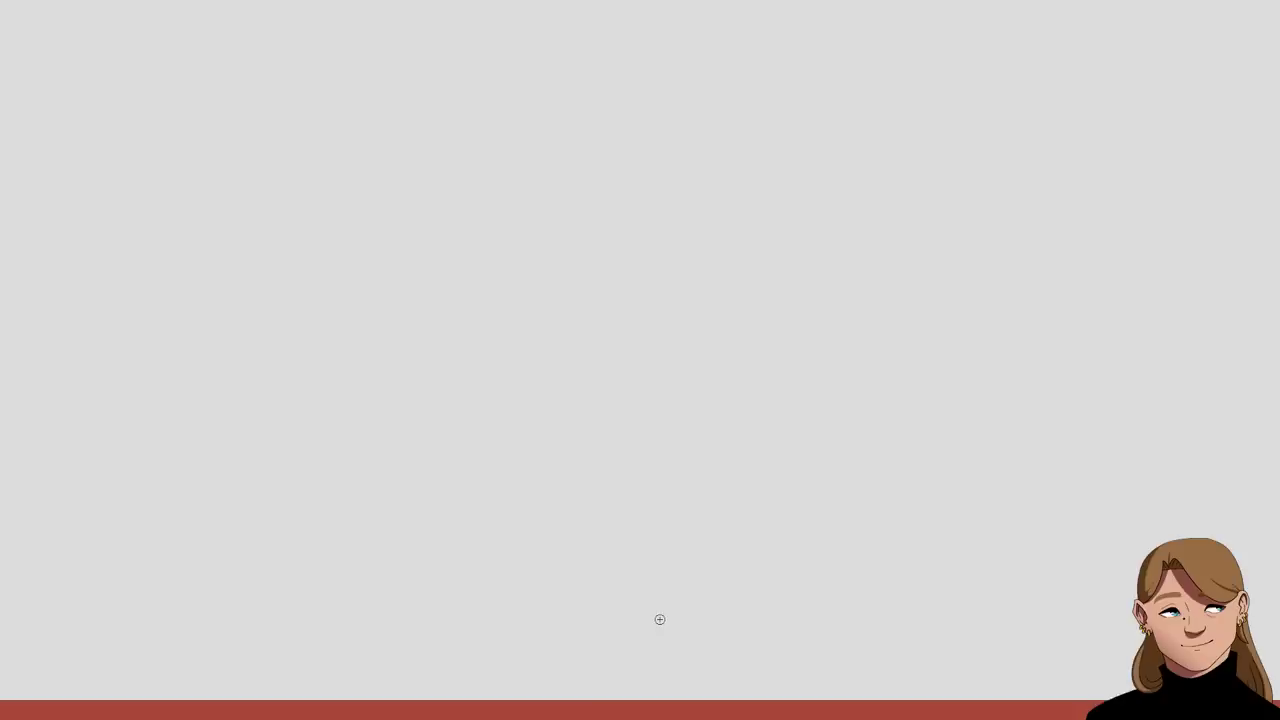
Draw the tiny figure's first vertical stroke with a hooked tail and small ink dabs.
left_click_drag(624, 80, 655, 190)
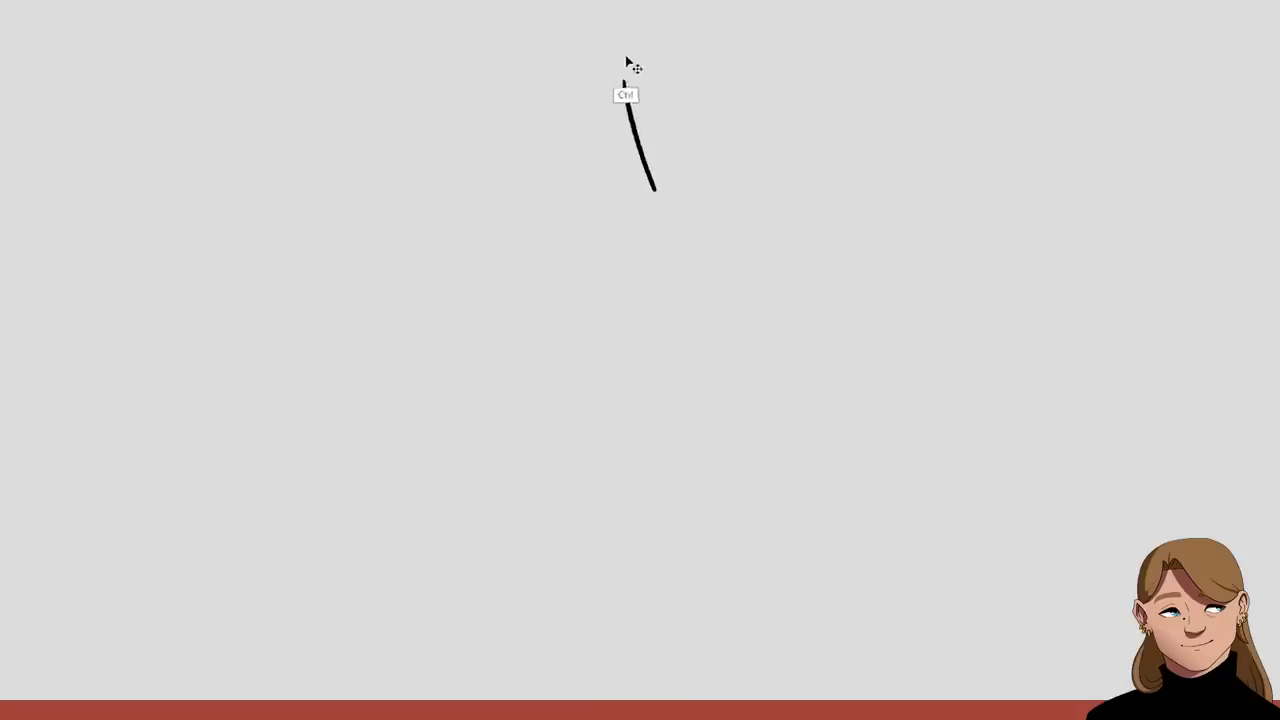
key("ctrl+z")
left_click_drag(624, 49, 634, 118)
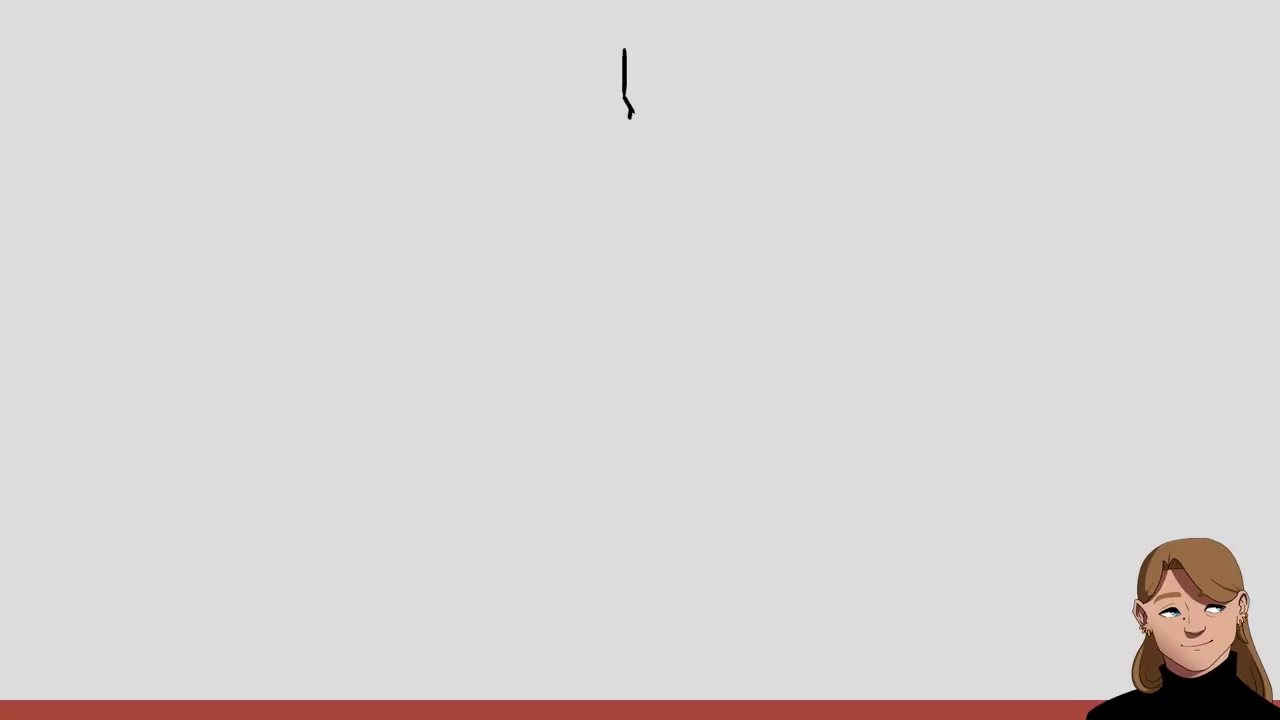
left_click_drag(634, 118, 648, 112)
left_click(622, 96)
left_click_drag(651, 93, 637, 92)
Add ink blobs, remove the arm stroke, and fill the torso and head solid black.
left_click(623, 96)
mouse_move(644, 94)
left_mouse_down()
mouse_move(654, 90)
mouse_move(624, 88)
mouse_move(634, 42)
mouse_move(624, 76)
left_mouse_up()
mouse_move(635, 125)
left_mouse_down()
mouse_move(620, 150)
mouse_move(631, 159)
left_mouse_up()
key("ctrl+z")
left_click_drag(633, 117, 642, 105)
left_click_drag(622, 90, 624, 92)
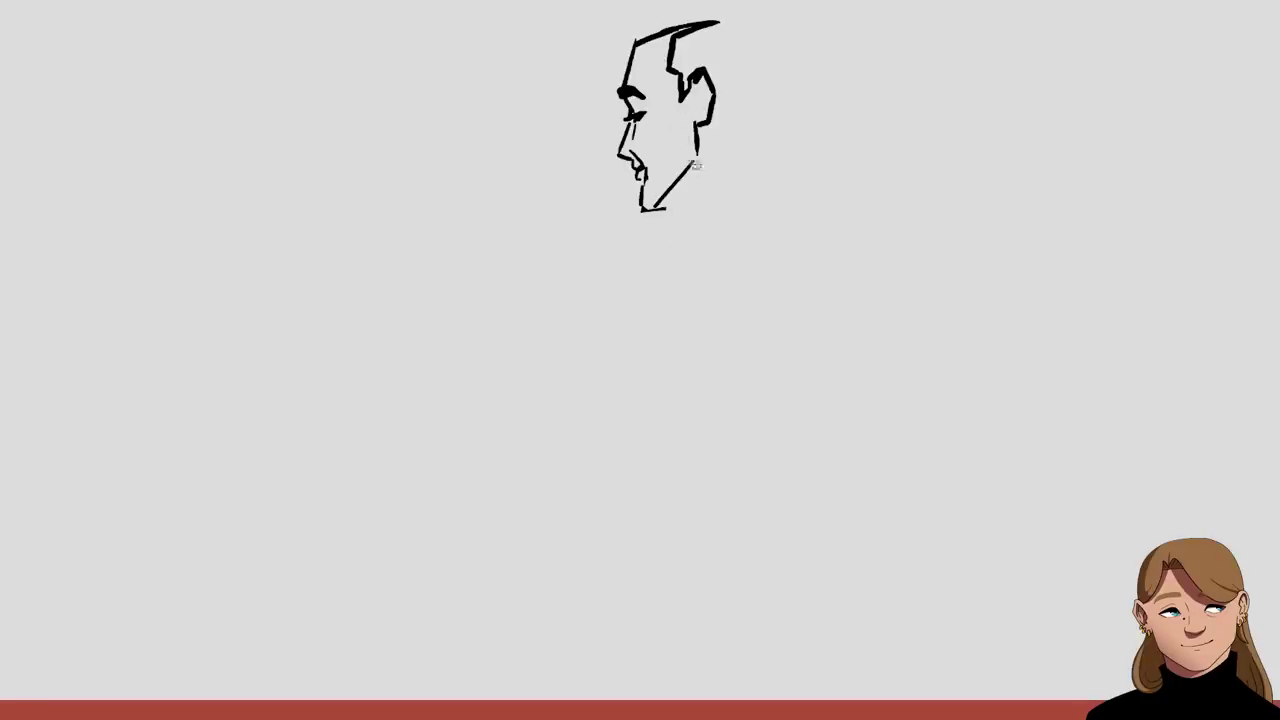
Draw the front neck line and a diagonal shoulder stroke, undoing trial strokes.
mouse_move(696, 163)
left_mouse_down()
mouse_move(662, 262)
mouse_move(566, 310)
left_mouse_up()
key("ctrl+z")
mouse_move(660, 260)
left_mouse_down()
mouse_move(572, 329)
mouse_move(702, 326)
left_mouse_up()
left_click_drag(676, 236, 572, 310)
key("ctrl+z")
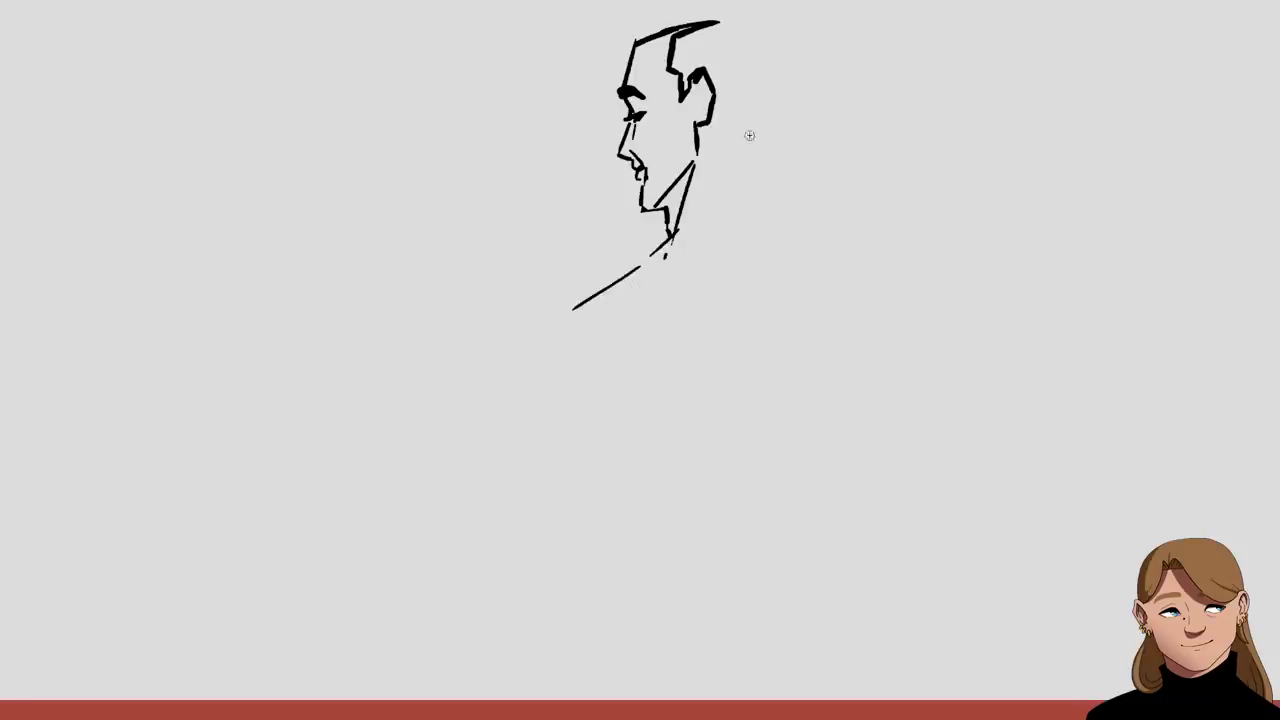
Draw the back-of-neck and back-of-head contour, extending the top of the head.
left_click_drag(750, 165, 762, 200)
key("ctrl+z")
left_click_drag(786, 251, 752, 140)
left_click_drag(775, 24, 752, 166)
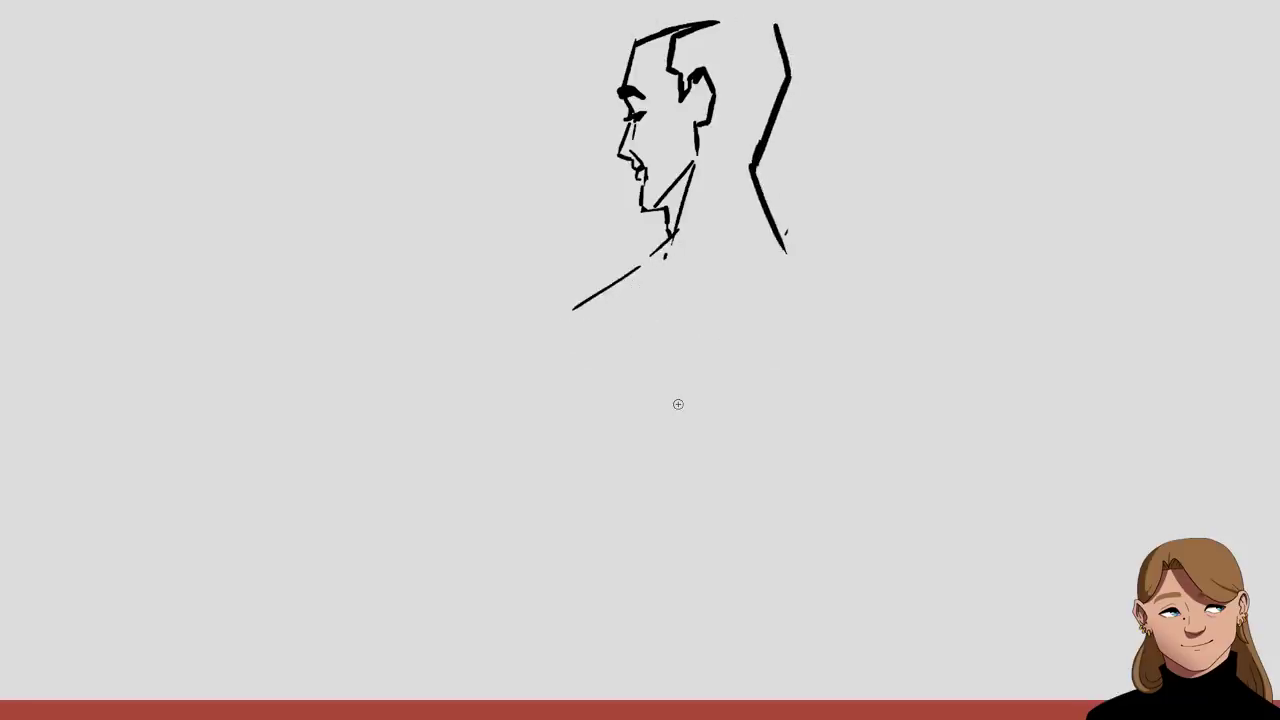
mouse_move(633, 42)
left_mouse_down()
mouse_move(613, 29)
mouse_move(628, 4)
left_mouse_up()
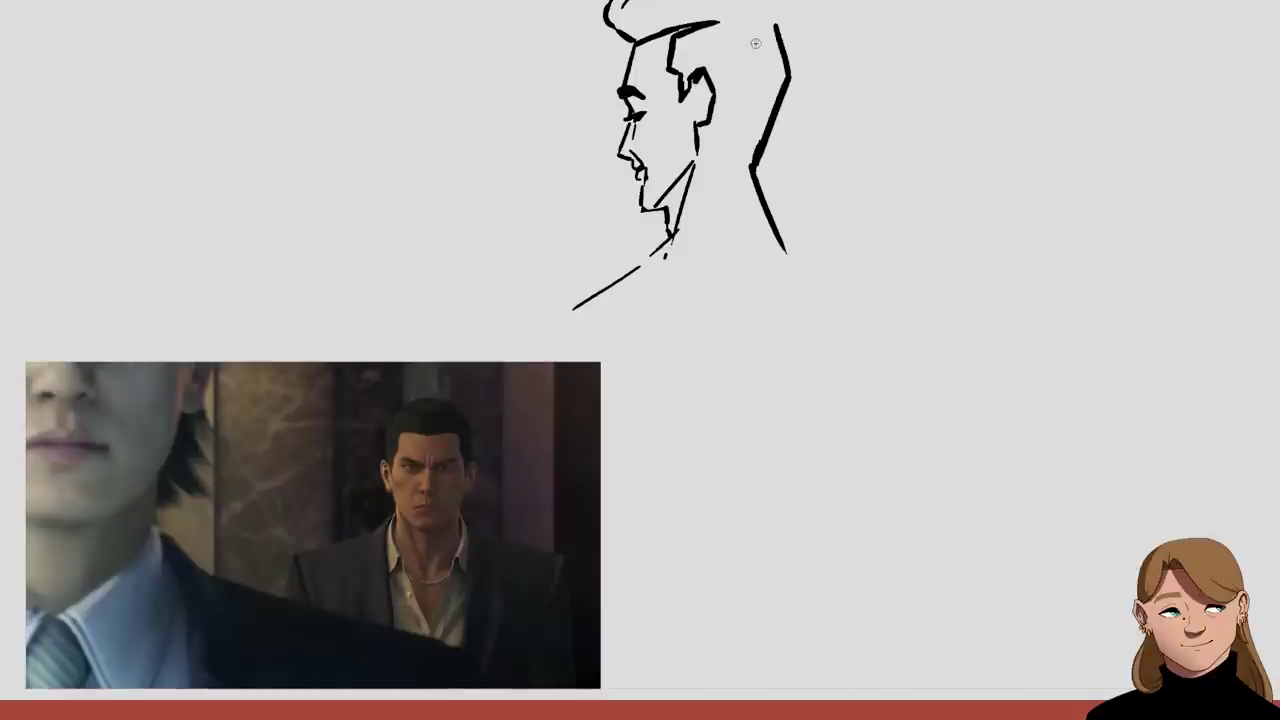
Outline the ear with inner detail and add hair strokes at the front and top back.
mouse_move(694, 72)
left_mouse_down()
mouse_move(716, 98)
mouse_move(706, 118)
left_mouse_up()
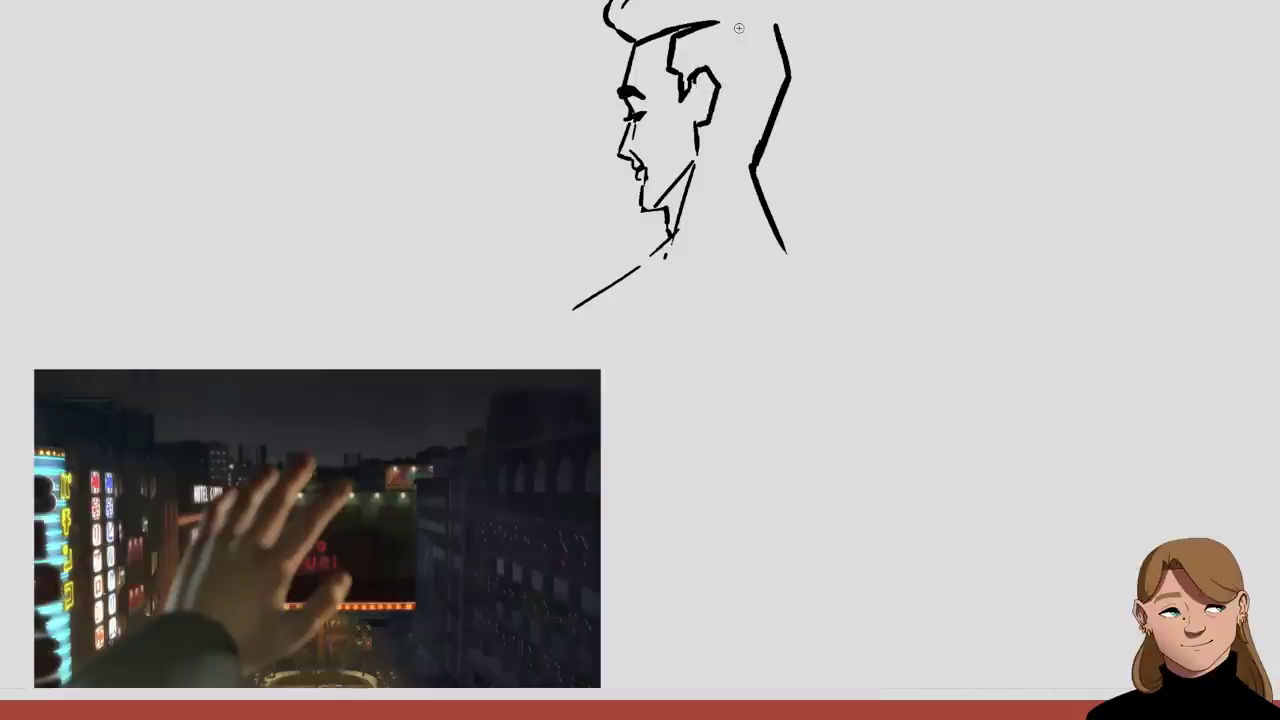
mouse_move(708, 93)
left_mouse_down()
mouse_move(700, 112)
mouse_move(726, 142)
mouse_move(760, 146)
mouse_move(730, 158)
left_mouse_up()
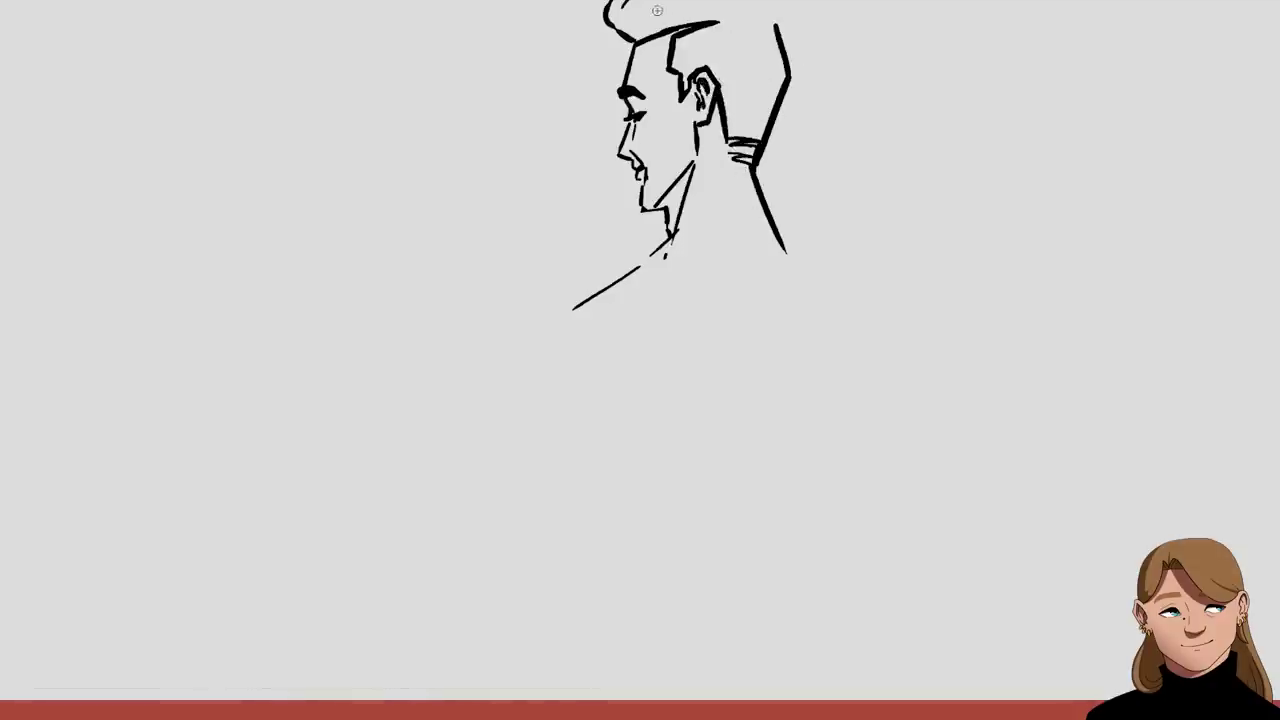
mouse_move(630, 44)
left_mouse_down()
mouse_move(598, 28)
mouse_move(632, 44)
left_mouse_up()
key("ctrl+z")
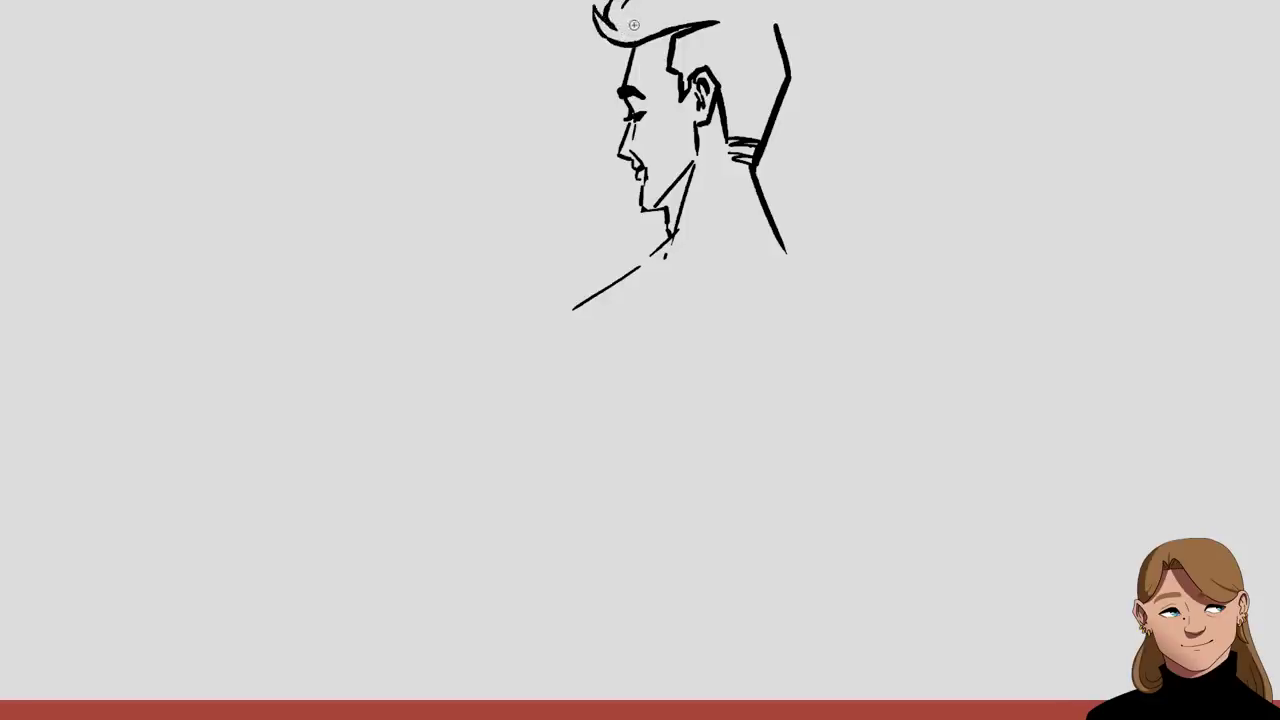
mouse_move(737, 3)
left_mouse_down()
mouse_move(804, 12)
mouse_move(792, 48)
left_mouse_up()
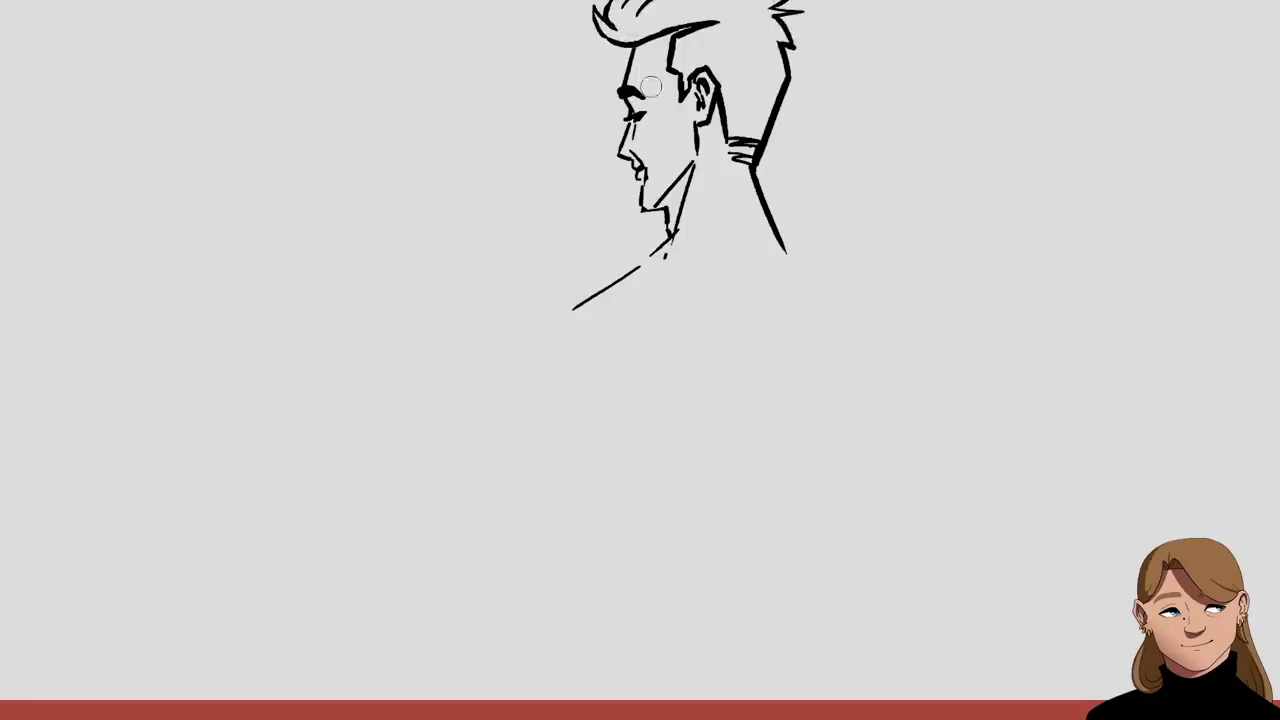
Redraw the eye below the eyebrow and add a dark sideburn in front of the ear.
key("ctrl+z")
left_click_drag(626, 108, 640, 114)
mouse_move(688, 64)
left_mouse_down()
mouse_move(676, 118)
mouse_move(720, 64)
mouse_move(734, 84)
left_mouse_up()
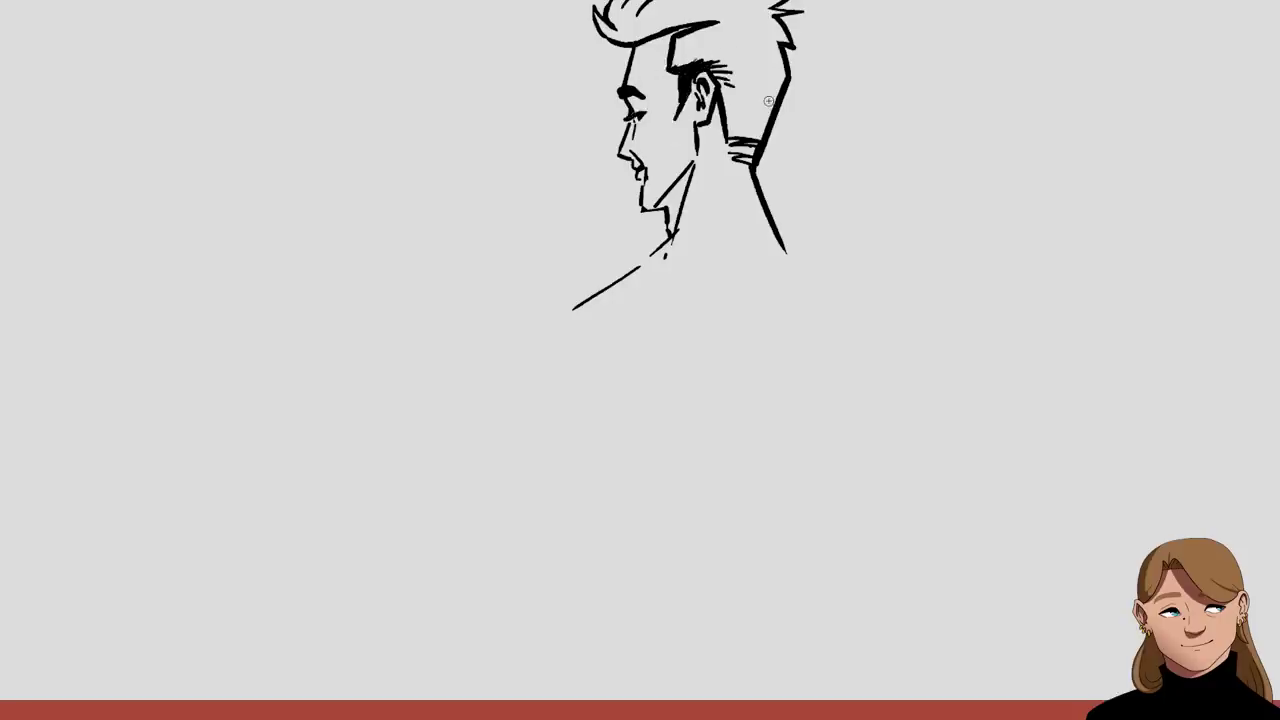
Draw the left shoulder tick, right neck-to-shoulder line and long torso side line.
key("ctrl+z")
mouse_move(684, 224)
left_mouse_down()
mouse_move(556, 318)
mouse_move(595, 297)
left_mouse_up()
key("ctrl+z")
left_click_drag(550, 338, 548, 352)
left_click_drag(770, 212, 862, 308)
left_click_drag(886, 322, 897, 358)
Add lower body lines and redraw a fuller back-of-head hair contour with spiky strands.
mouse_move(545, 382)
left_mouse_down()
mouse_move(540, 557)
mouse_move(712, 700)
left_mouse_up()
left_click_drag(670, 404, 644, 542)
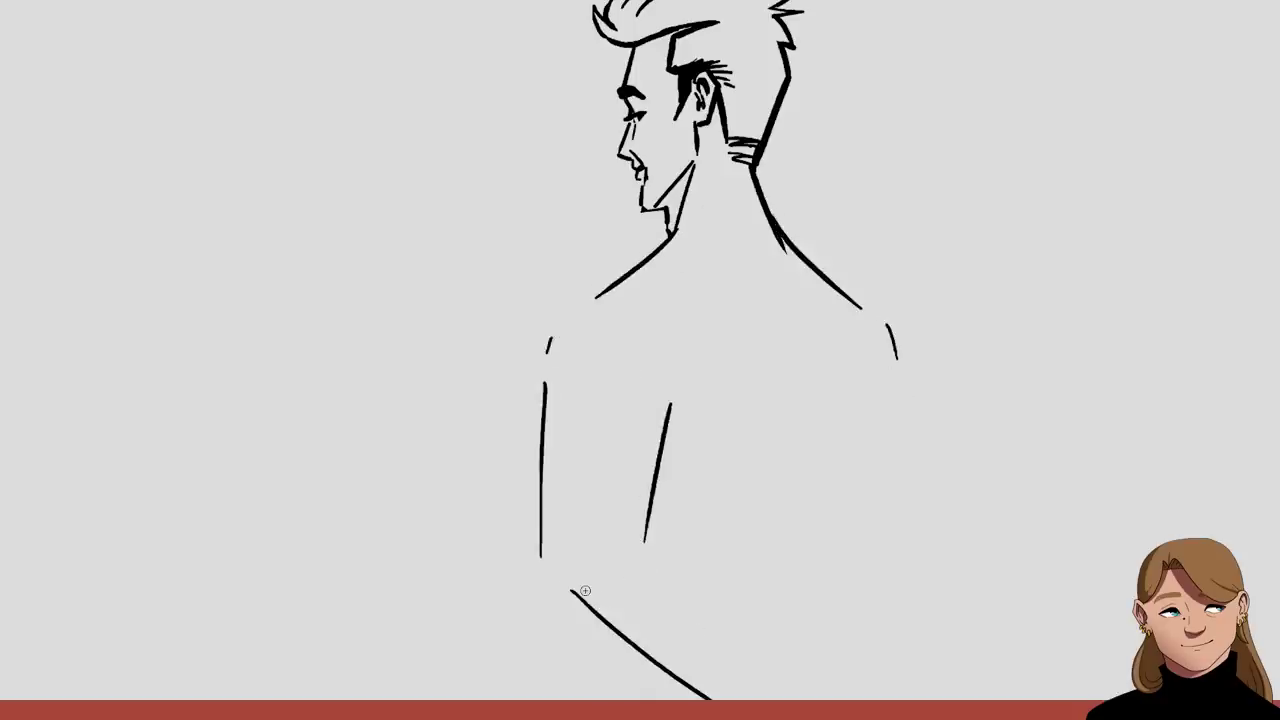
key("ctrl+z")
mouse_move(788, 40)
left_mouse_down()
mouse_move(780, 92)
mouse_move(797, 96)
left_mouse_up()
key("ctrl+z")
left_click_drag(787, 42, 797, 88)
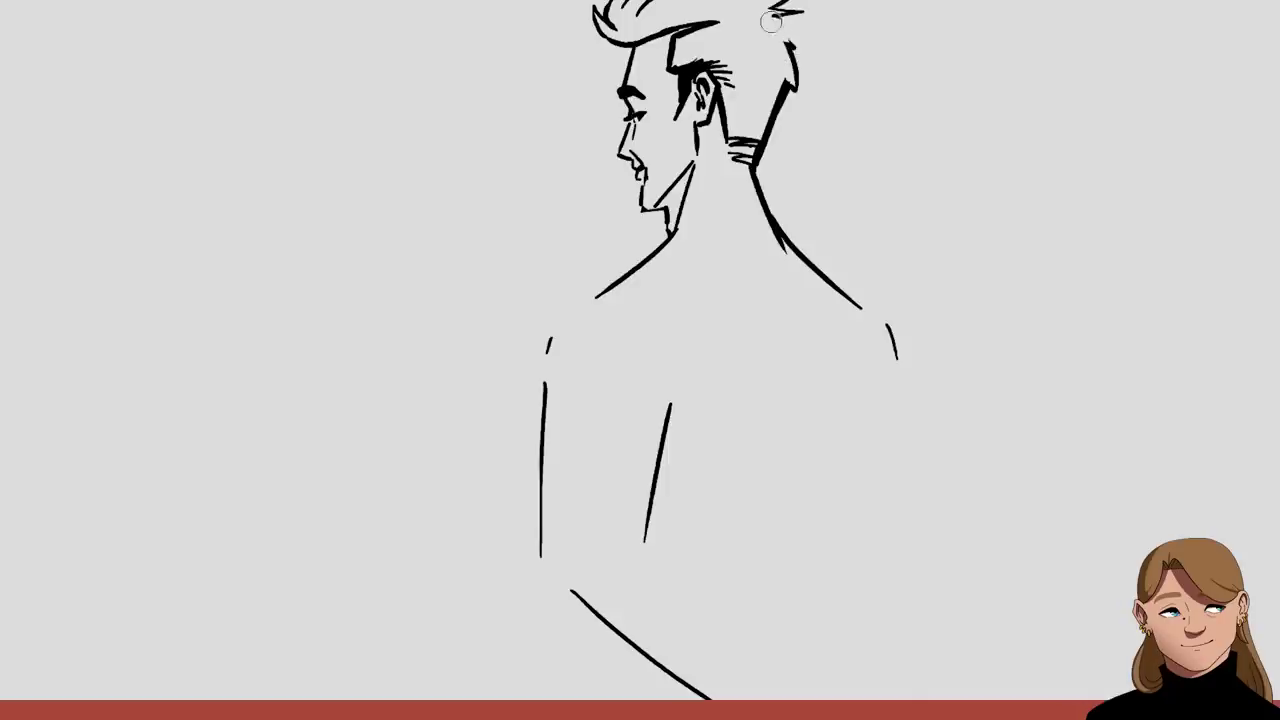
mouse_move(770, 6)
left_mouse_down()
mouse_move(800, 14)
mouse_move(797, 60)
left_mouse_up()
key("ctrl+z")
Draw the left shoulder and body line and a high jacket collar around the neck.
mouse_move(616, 281)
left_mouse_down()
mouse_move(538, 322)
mouse_move(535, 598)
left_mouse_up()
mouse_move(538, 320)
left_mouse_down()
mouse_move(740, 206)
mouse_move(787, 238)
left_mouse_up()
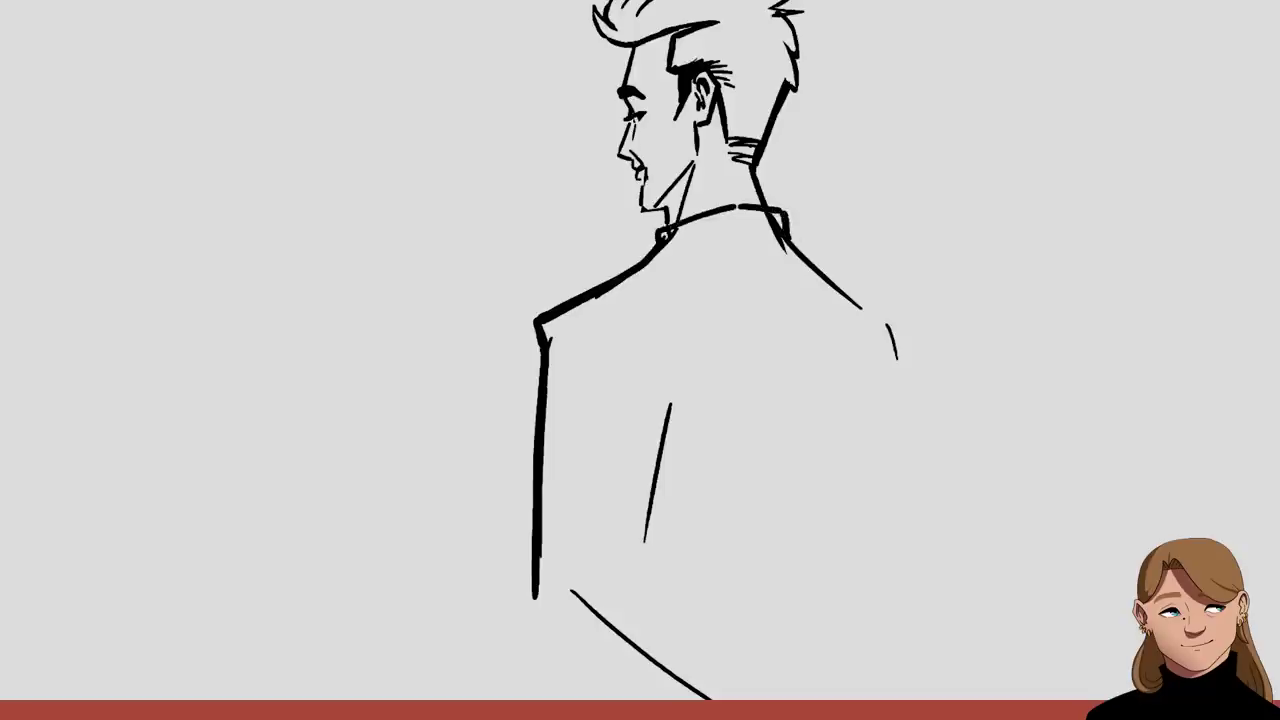
key("ctrl+z")
left_click_drag(766, 187, 660, 232)
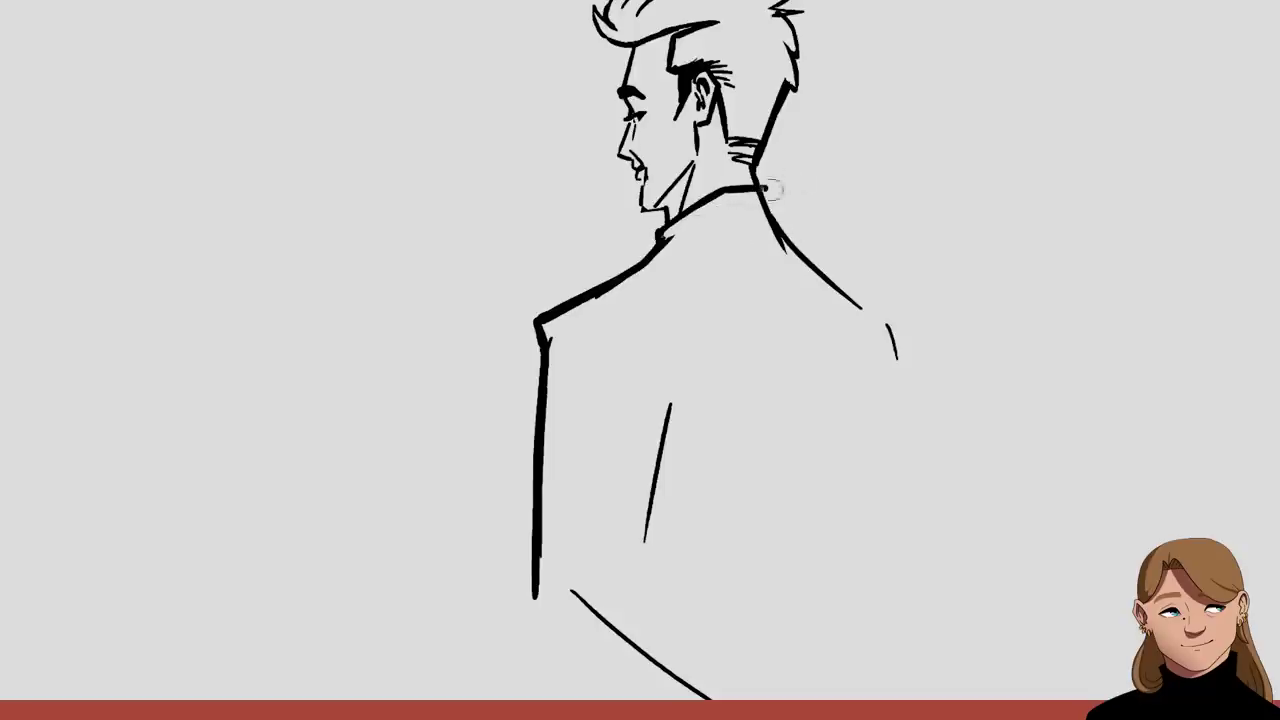
left_click_drag(773, 190, 768, 215)
left_click_drag(655, 242, 728, 210)
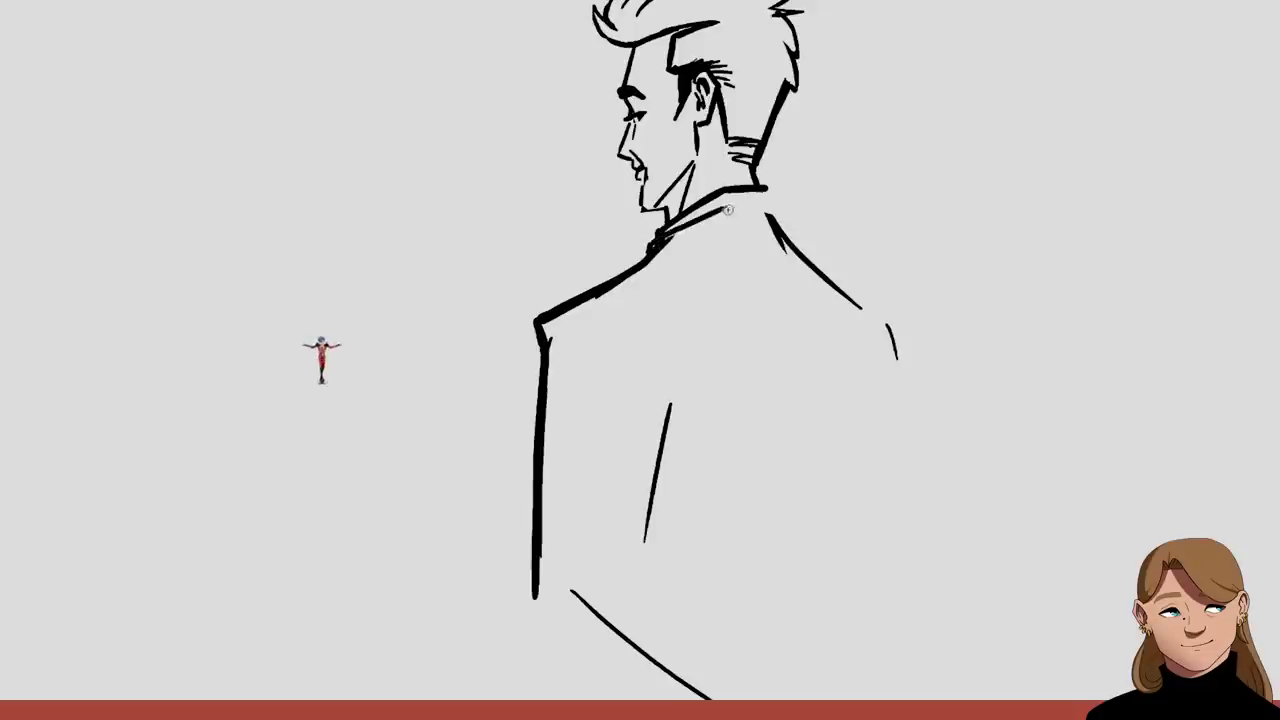
left_click_drag(660, 244, 786, 232)
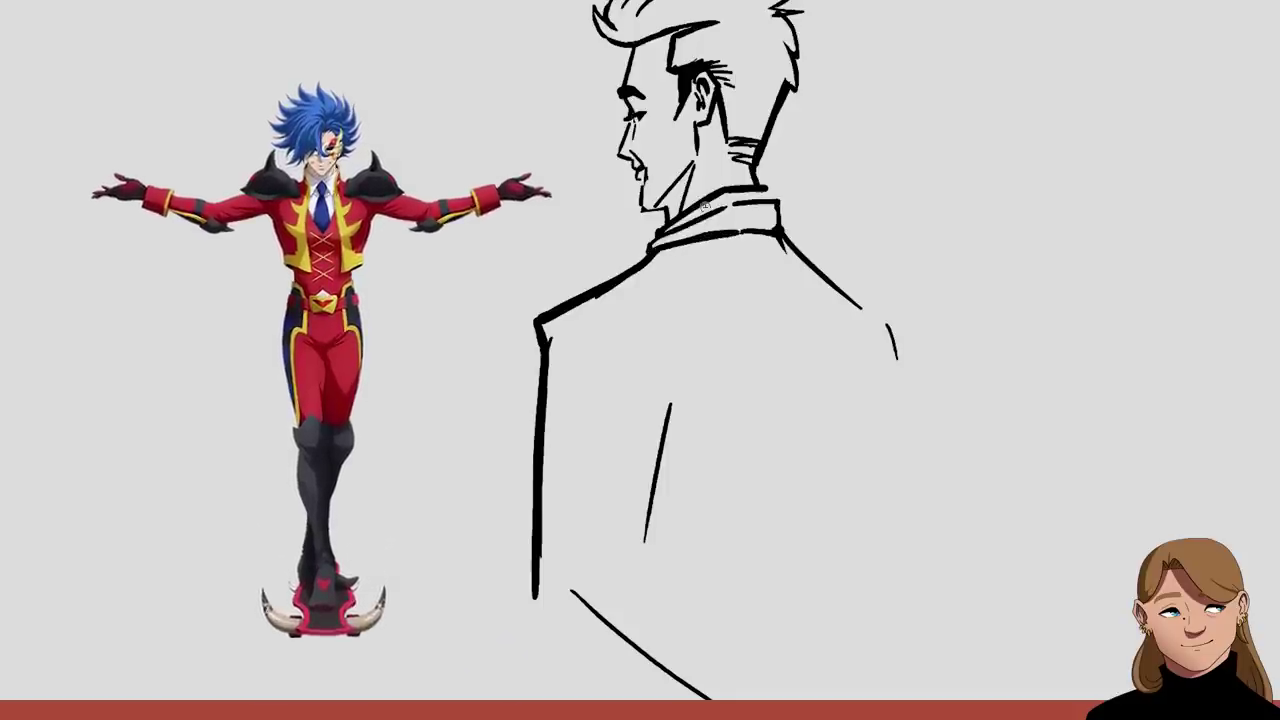
Replace the old shoulder lines with wider shoulders and draw the right arm down the jacket.
left_click(660, 258)
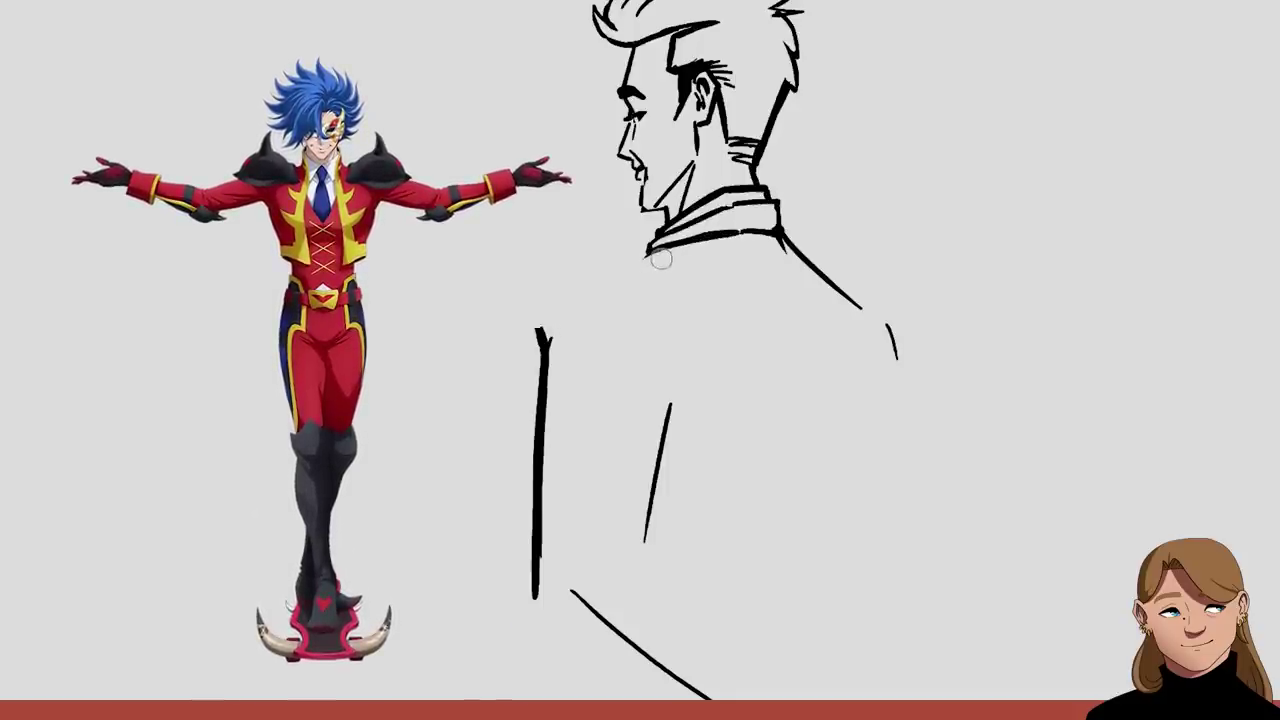
left_click(542, 330)
mouse_move(656, 248)
left_mouse_down()
mouse_move(516, 318)
mouse_move(490, 544)
left_mouse_up()
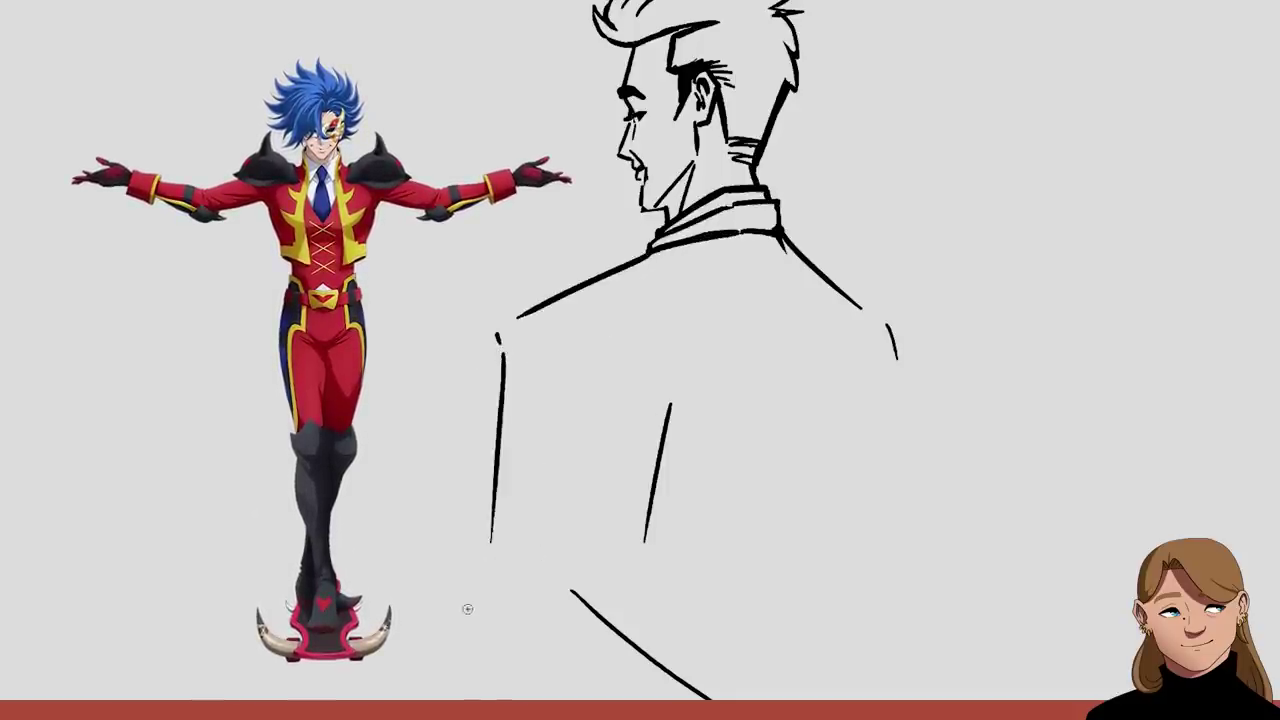
left_click_drag(494, 326, 503, 366)
left_click_drag(526, 313, 494, 328)
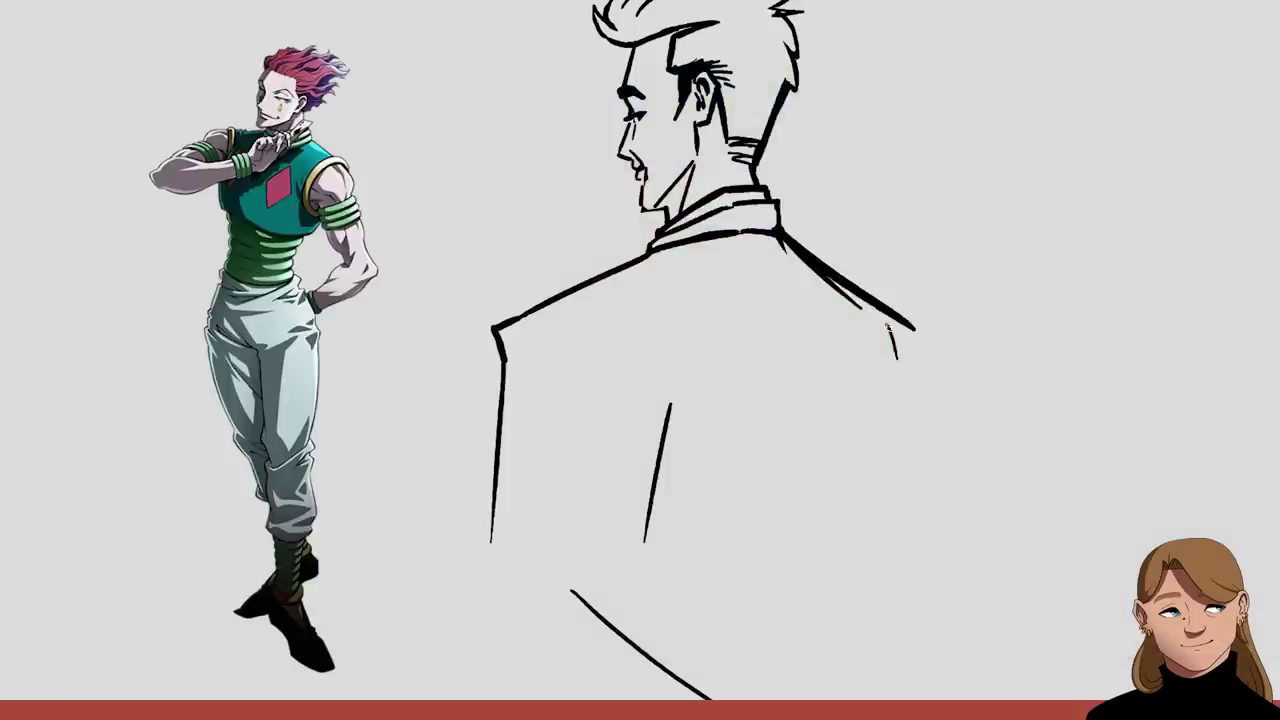
mouse_move(860, 308)
left_mouse_down()
mouse_move(913, 352)
mouse_move(934, 630)
left_mouse_up()
mouse_move(866, 405)
left_mouse_down()
mouse_move(800, 600)
mouse_move(810, 698)
left_mouse_up()
Erase the old inner line and add shoulder accents, an inner back line and bottom diagonals.
left_click_drag(660, 470, 582, 590)
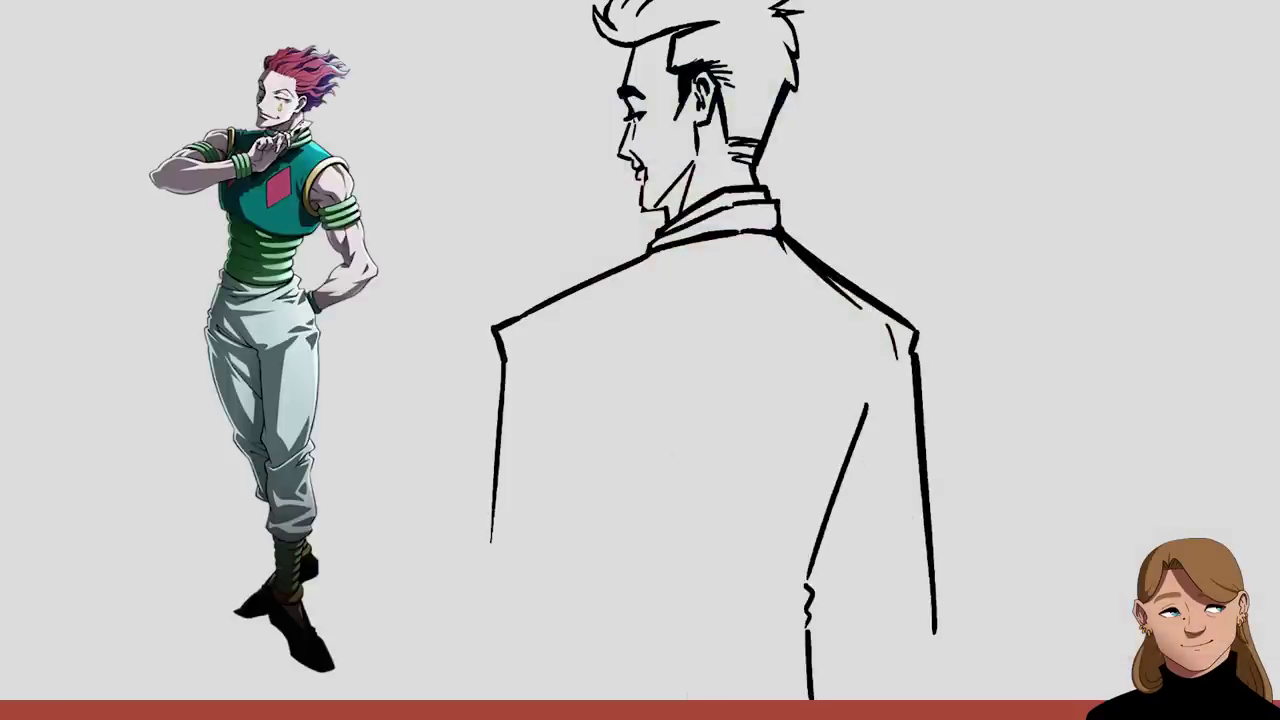
left_click_drag(515, 319, 560, 314)
left_click_drag(588, 323, 600, 327)
mouse_move(612, 382)
left_mouse_down()
mouse_move(590, 555)
mouse_move(697, 698)
left_mouse_up()
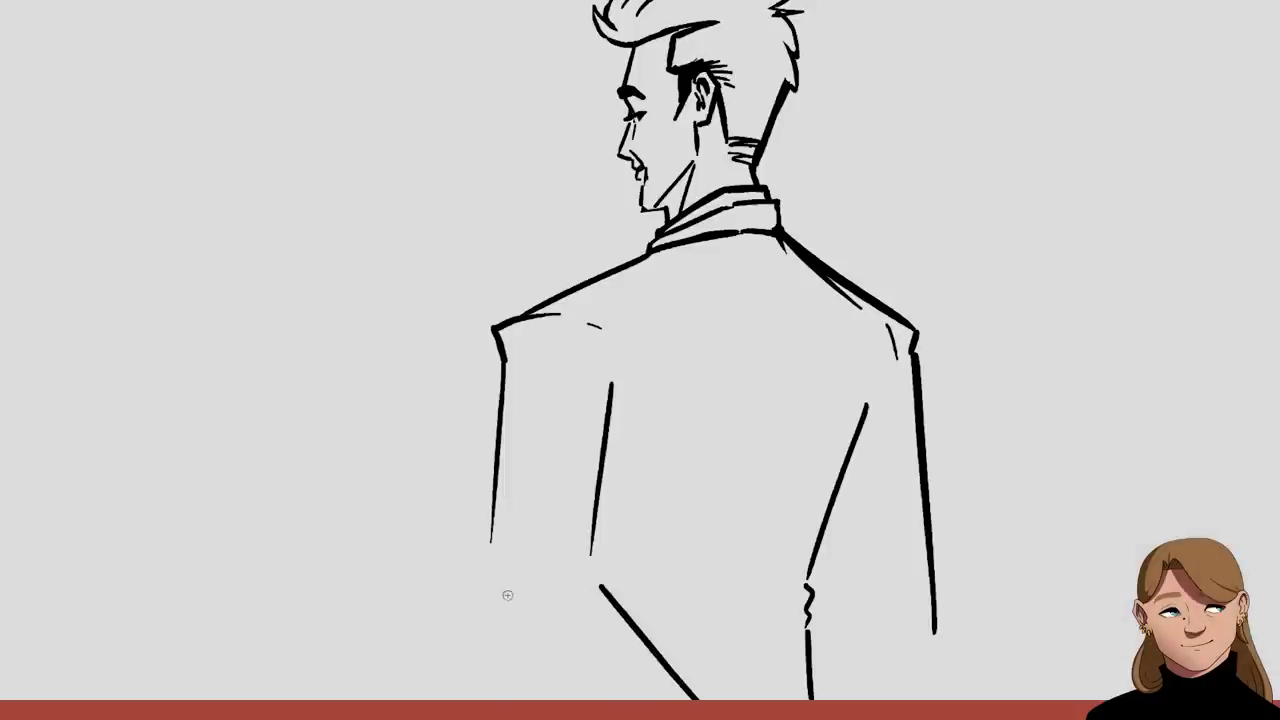
left_click_drag(493, 580, 575, 698)
Redraw the right side line and add fold marks near the right elbow.
mouse_move(918, 354)
left_mouse_down()
mouse_move(913, 542)
mouse_move(843, 700)
left_mouse_up()
left_click(932, 565)
left_click_drag(824, 556, 850, 546)
left_click_drag(828, 564, 846, 560)
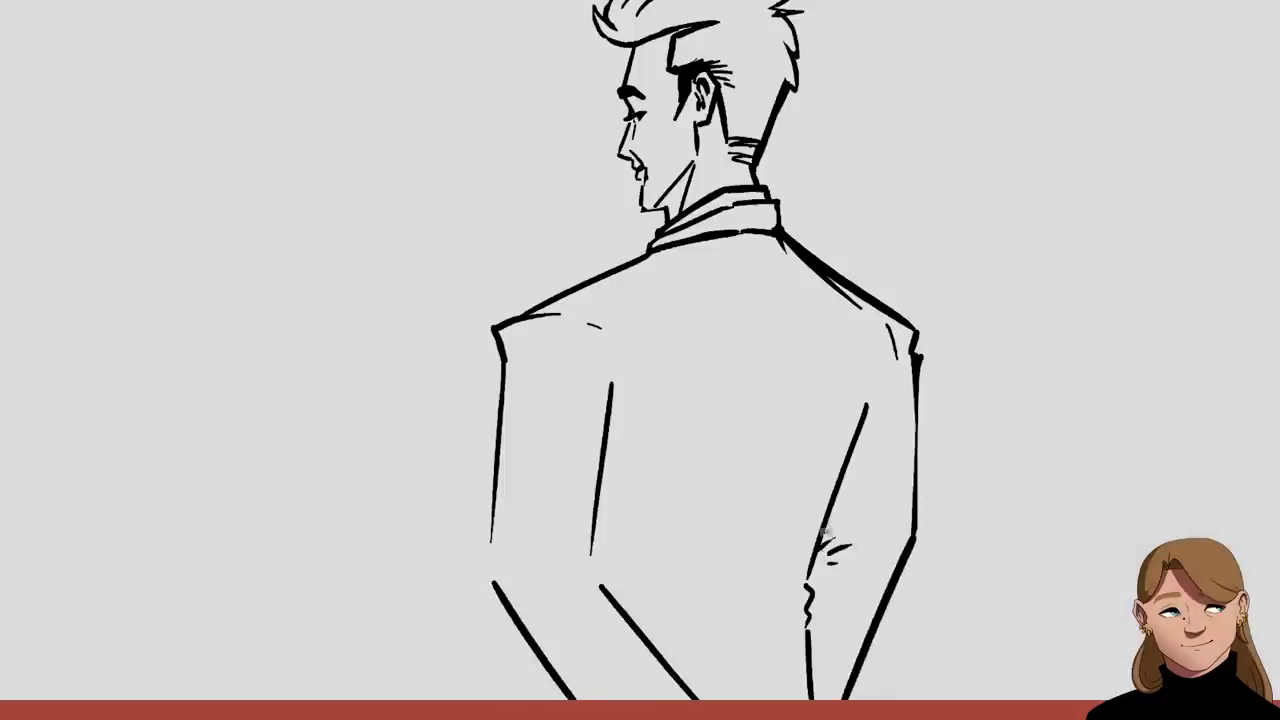
left_click_drag(874, 418, 838, 478)
left_click_drag(890, 364, 848, 452)
Draw a horizontal seam across the upper back and remove the old inner lines.
left_click_drag(664, 353, 836, 357)
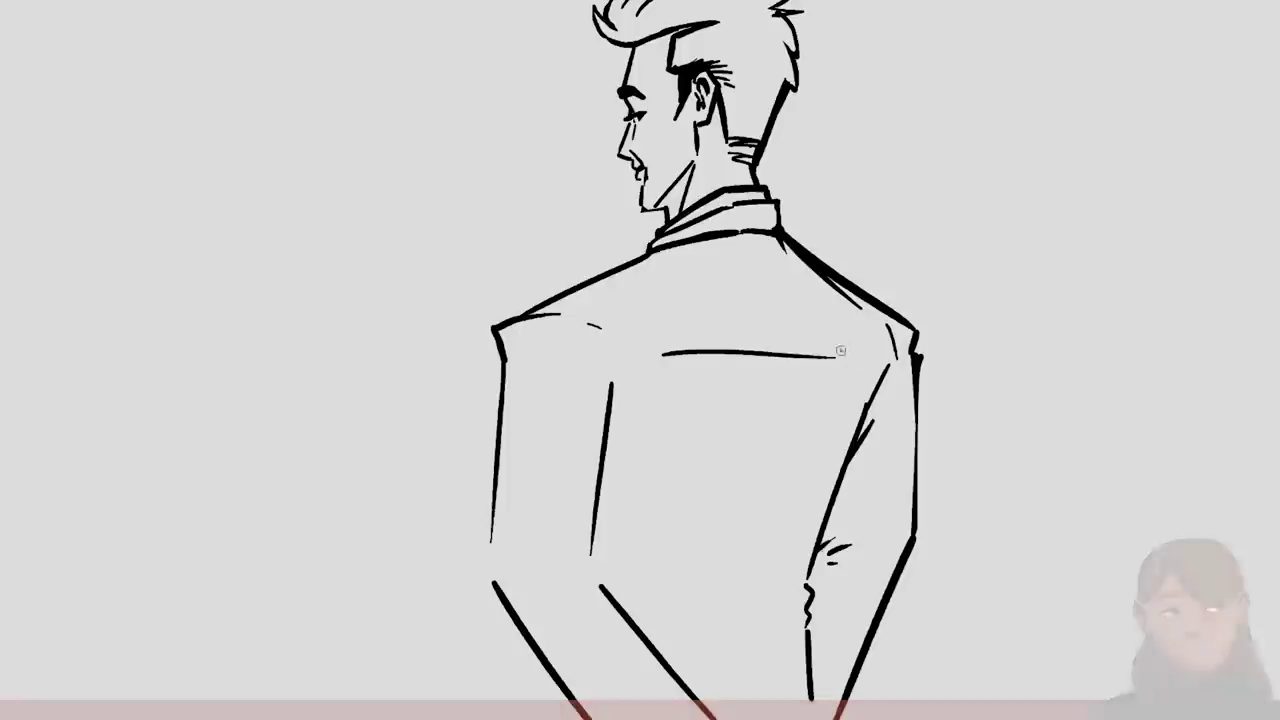
mouse_move(750, 352)
left_mouse_down()
mouse_move(744, 432)
mouse_move(770, 404)
left_mouse_up()
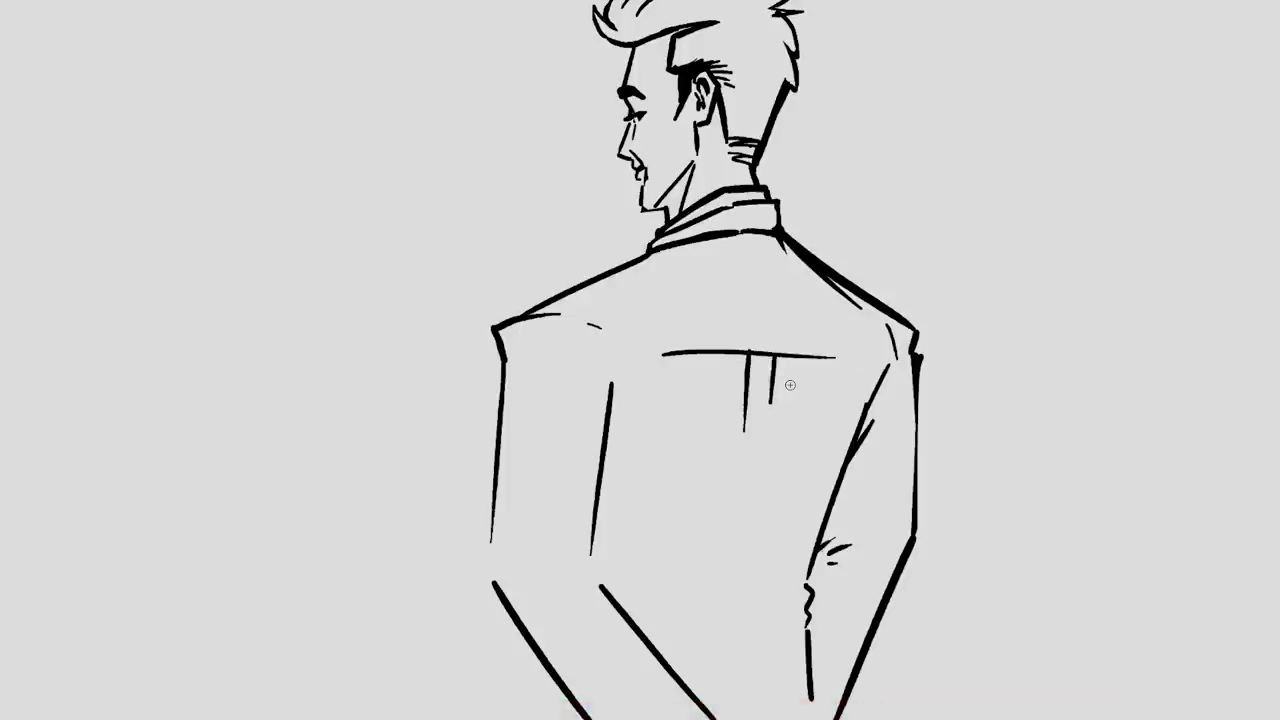
mouse_move(608, 384)
left_mouse_down()
mouse_move(592, 554)
mouse_move(714, 718)
left_mouse_up()
Draw the left arm diagonals, a jacket-back fold and a vertical back line.
left_click_drag(490, 541, 543, 636)
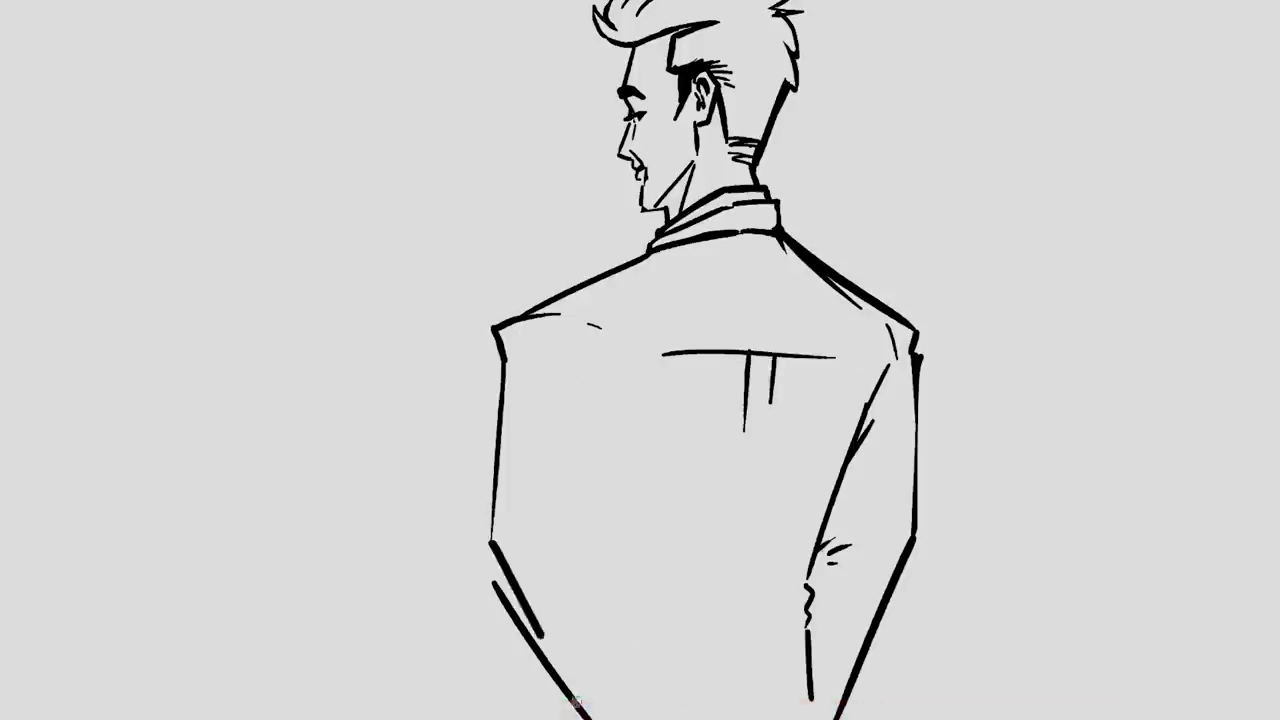
left_click_drag(577, 702, 590, 716)
left_click_drag(594, 541, 676, 718)
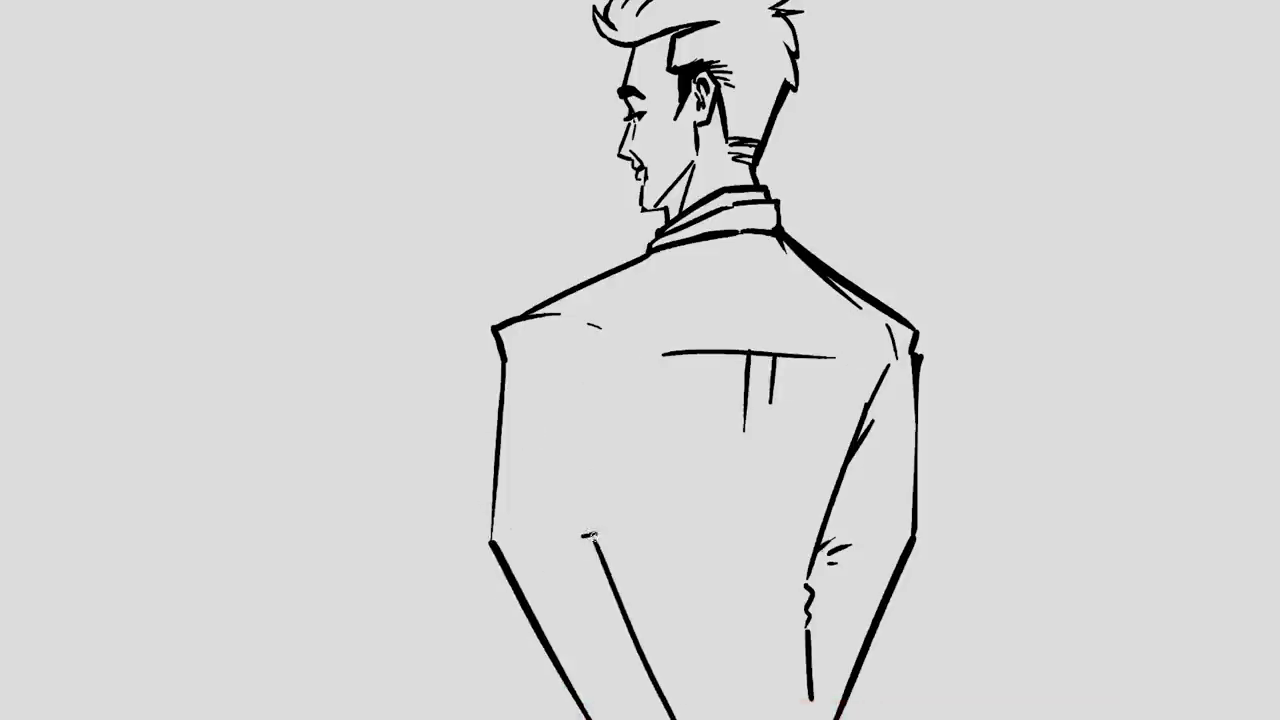
left_click_drag(602, 366, 592, 560)
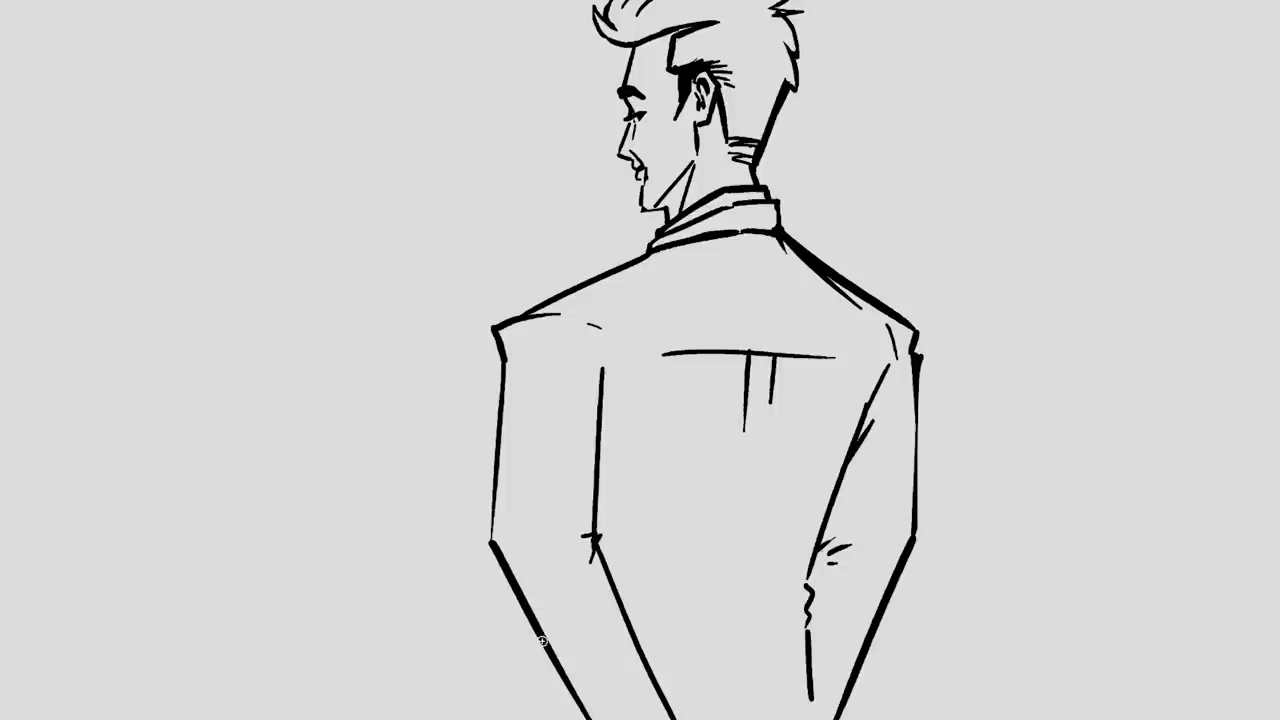
left_click_drag(541, 640, 532, 719)
left_click_drag(806, 620, 826, 719)
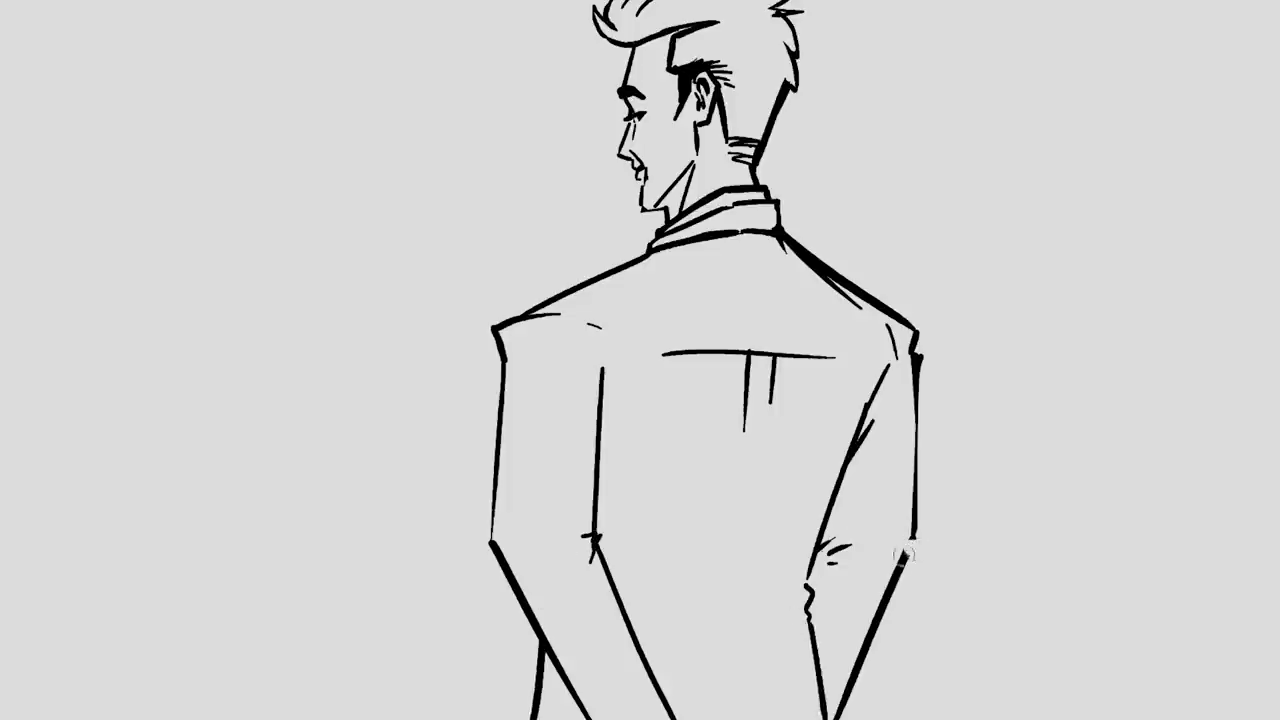
Thin the right shoulder line and redraw the upper arm and lower forearm outline.
left_click_drag(911, 543, 855, 718)
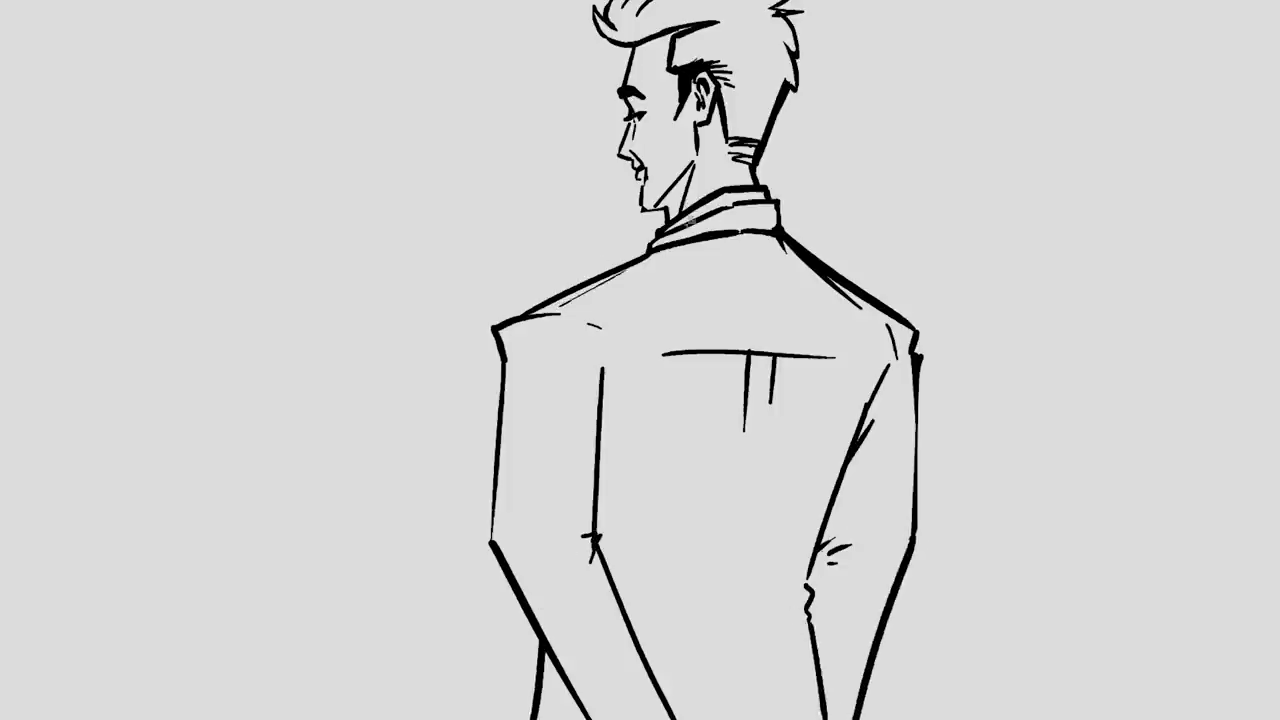
mouse_move(782, 236)
left_mouse_down()
mouse_move(918, 330)
mouse_move(916, 472)
left_mouse_up()
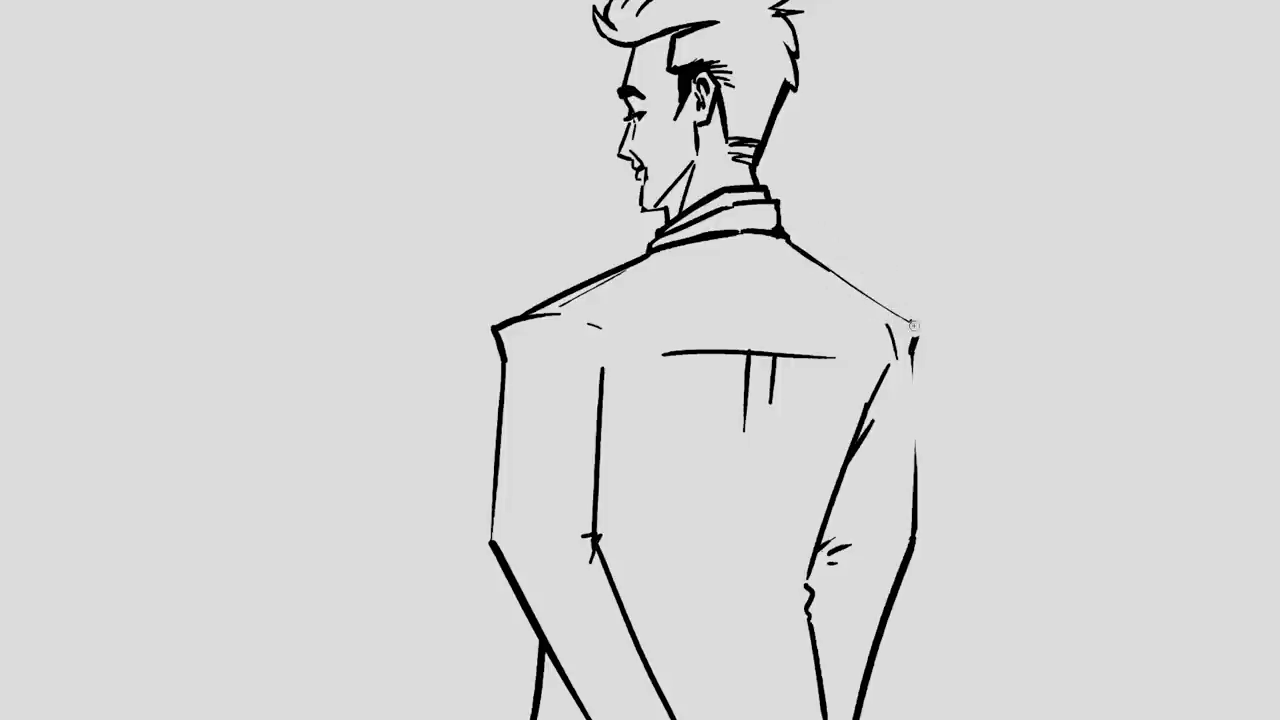
mouse_move(914, 326)
left_mouse_down()
mouse_move(916, 530)
mouse_move(870, 655)
left_mouse_up()
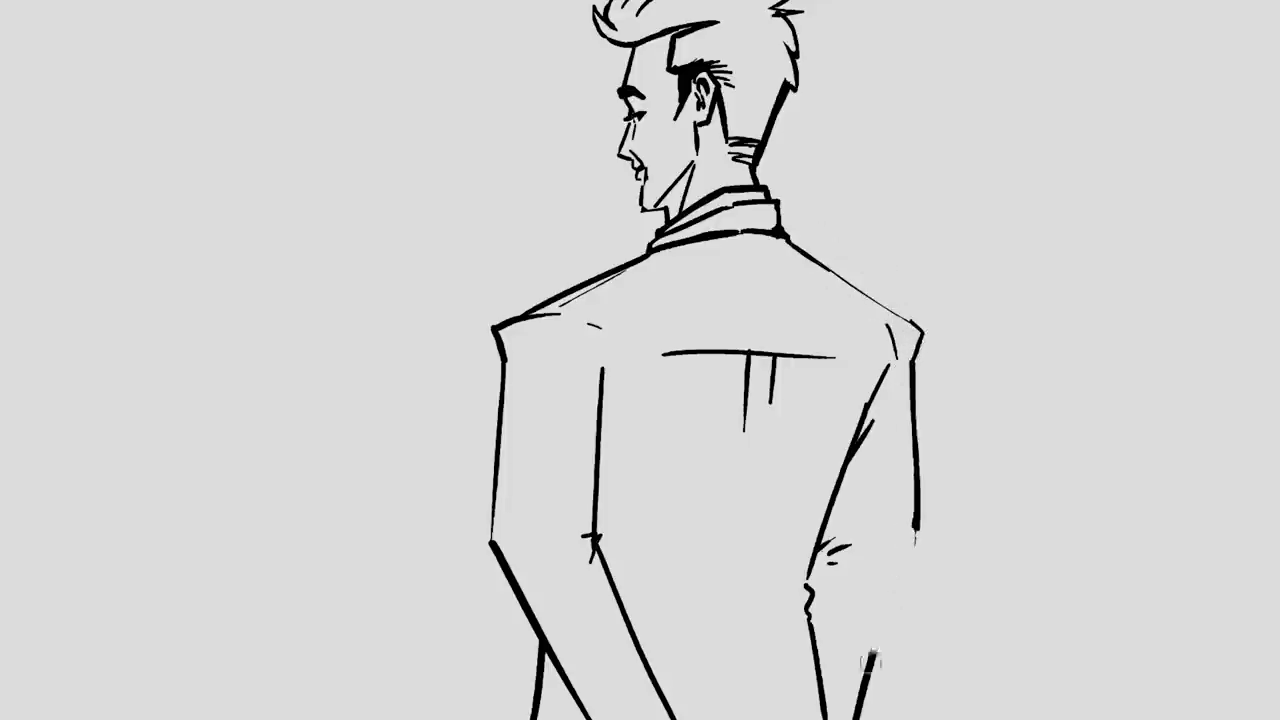
left_click_drag(918, 536, 860, 718)
mouse_move(806, 586)
left_mouse_down()
mouse_move(752, 620)
mouse_move(732, 598)
mouse_move(800, 640)
left_mouse_up()
Hatch the lower back and start redrawing the left back contour.
key("ctrl+z")
left_click_drag(798, 638, 728, 628)
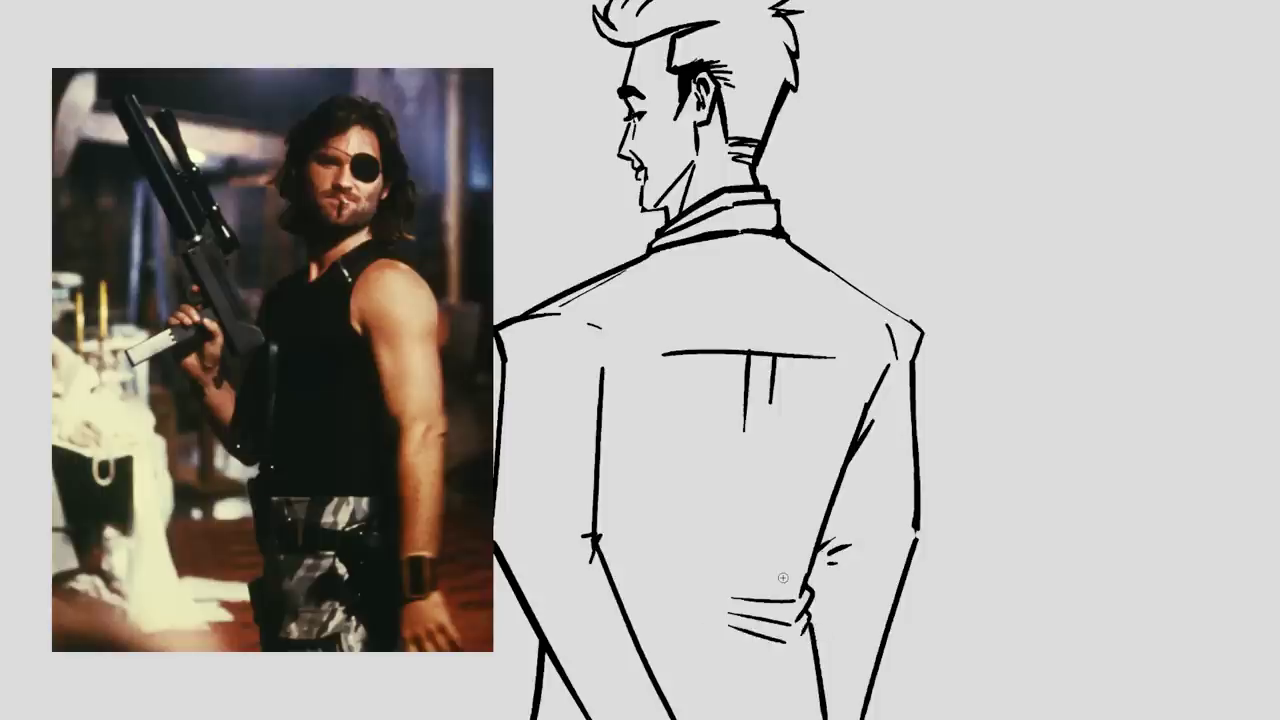
left_click_drag(596, 558, 656, 594)
mouse_move(497, 336)
left_mouse_down()
mouse_move(495, 478)
mouse_move(576, 718)
left_mouse_up()
key("ctrl+z")
key("ctrl+z")
Redraw the upper and lower left back contour lines.
key("ctrl+z")
left_click_drag(493, 558, 578, 718)
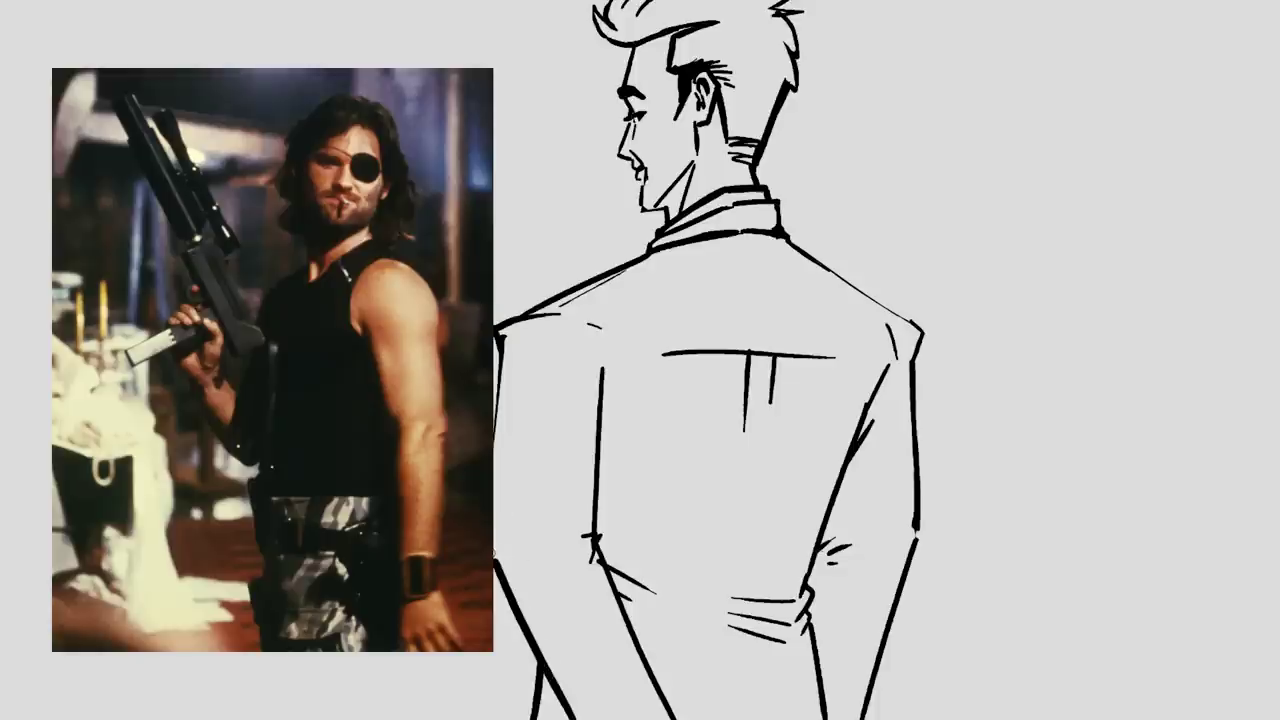
left_click_drag(497, 384, 495, 544)
key("ctrl+z")
mouse_move(497, 352)
left_mouse_down()
mouse_move(495, 528)
mouse_move(578, 718)
left_mouse_up()
key("ctrl+z")
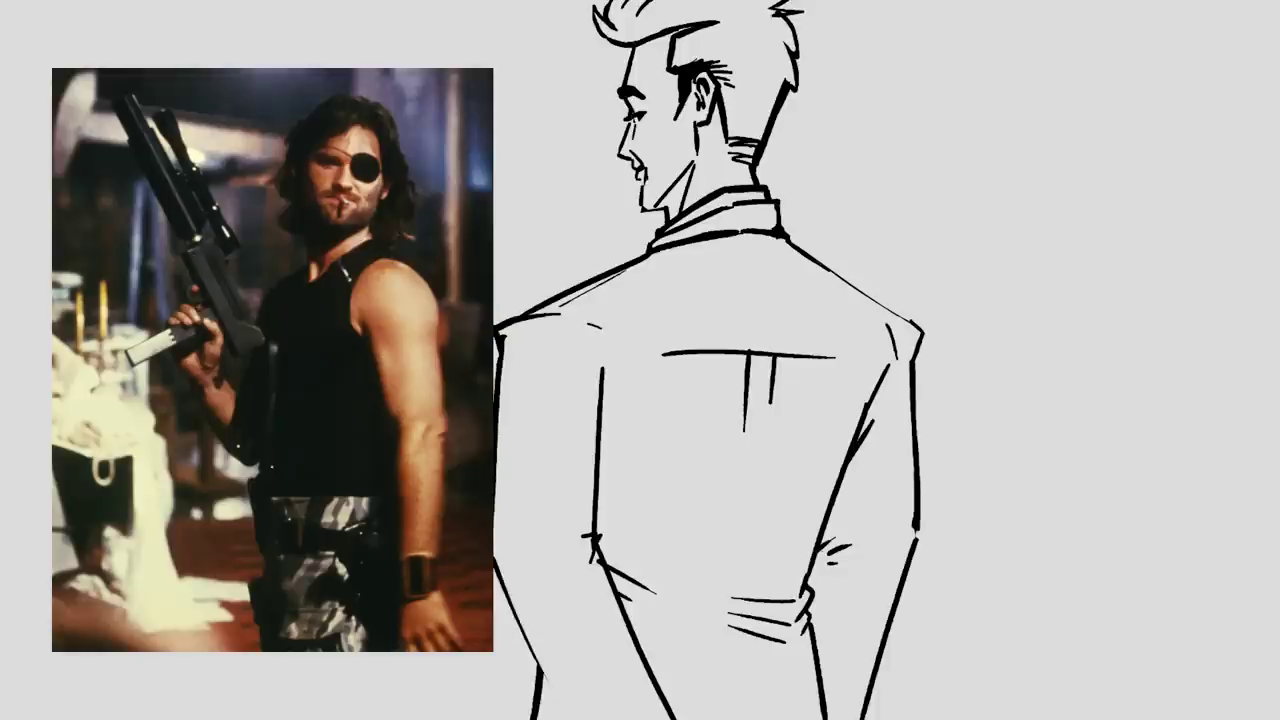
left_click_drag(500, 578, 566, 718)
left_click_drag(520, 378, 511, 528)
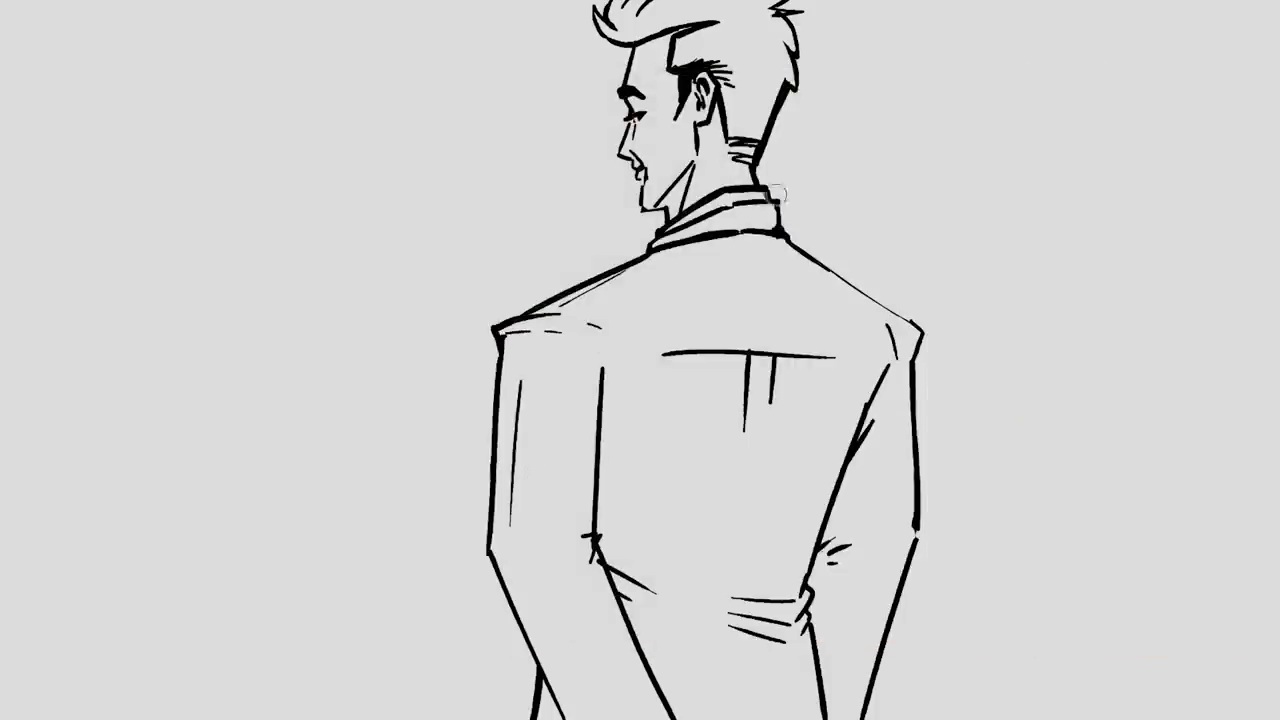
Redraw the right shoulder contour and a new angled inner forearm line.
key("ctrl+z")
left_click_drag(785, 236, 918, 338)
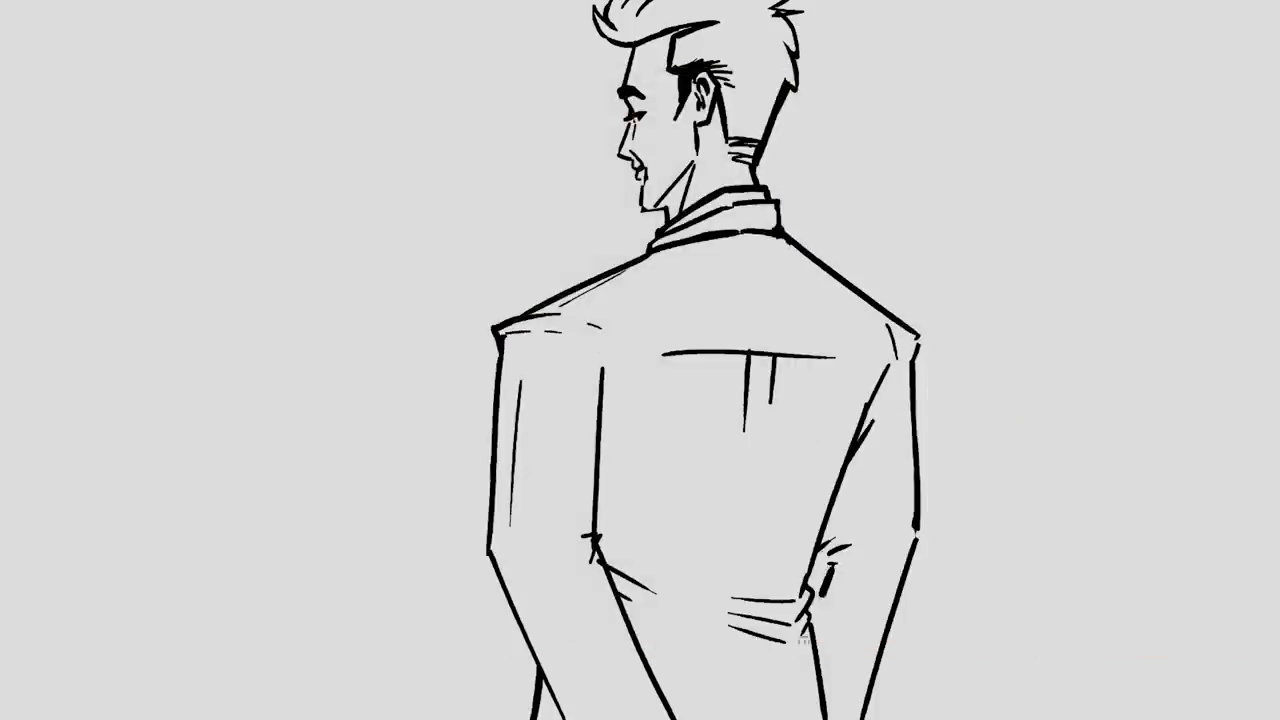
left_click_drag(832, 563, 770, 719)
left_click_drag(818, 632, 830, 712)
left_click_drag(812, 585, 795, 632)
key("ctrl+z")
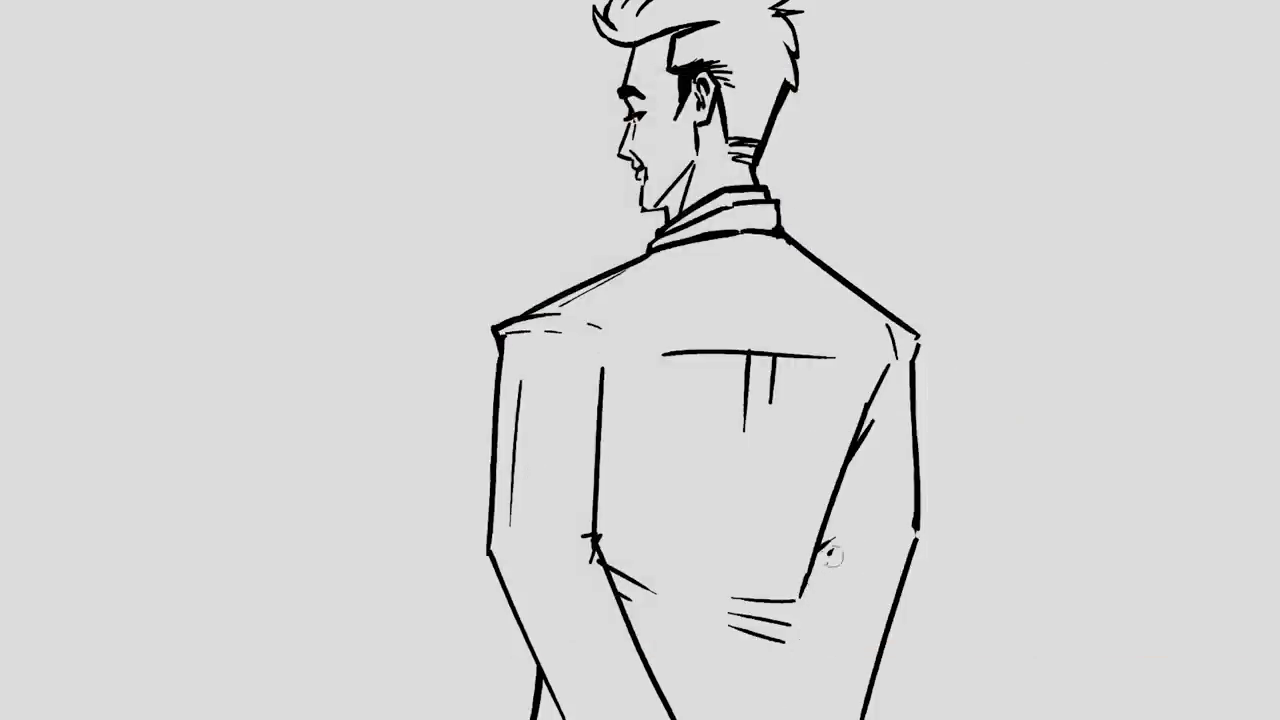
left_click_drag(840, 540, 822, 564)
left_click_drag(760, 718, 802, 581)
Redraw the outer right-arm line with a new curved lower section.
mouse_move(914, 364)
left_mouse_down()
mouse_move(918, 578)
mouse_move(862, 718)
left_mouse_up()
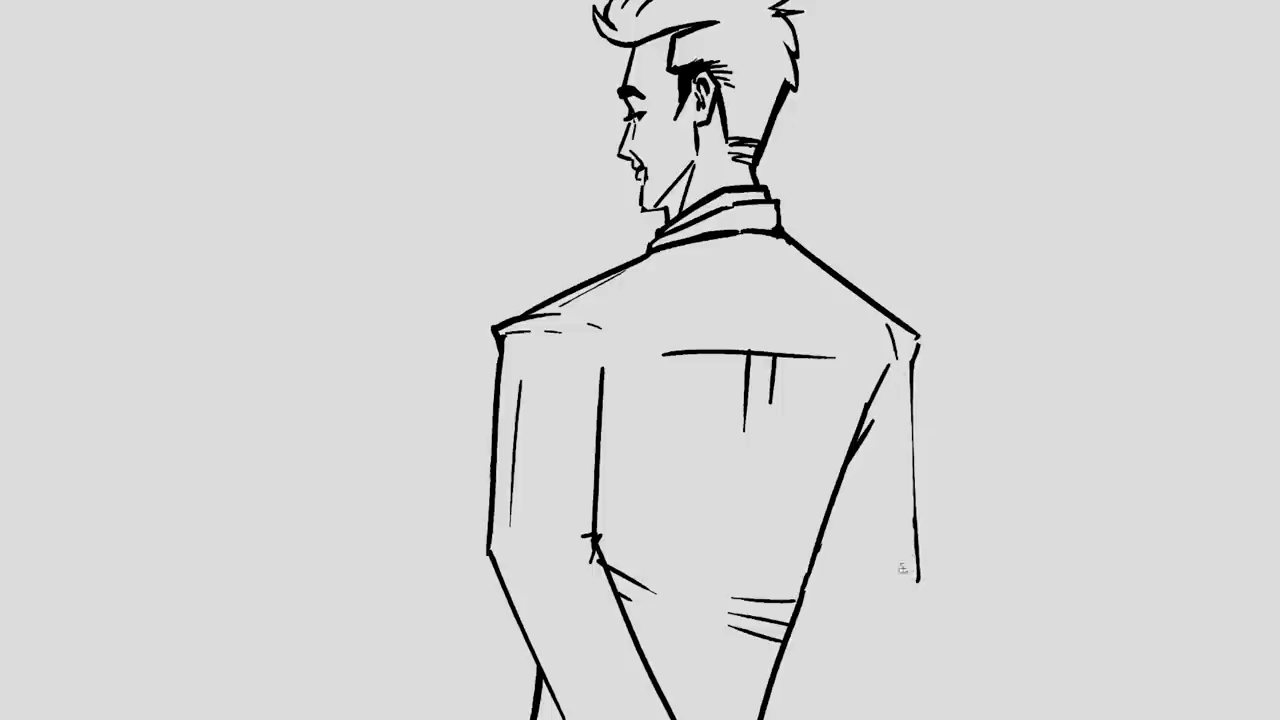
left_click_drag(918, 556, 834, 718)
left_click_drag(858, 676, 864, 718)
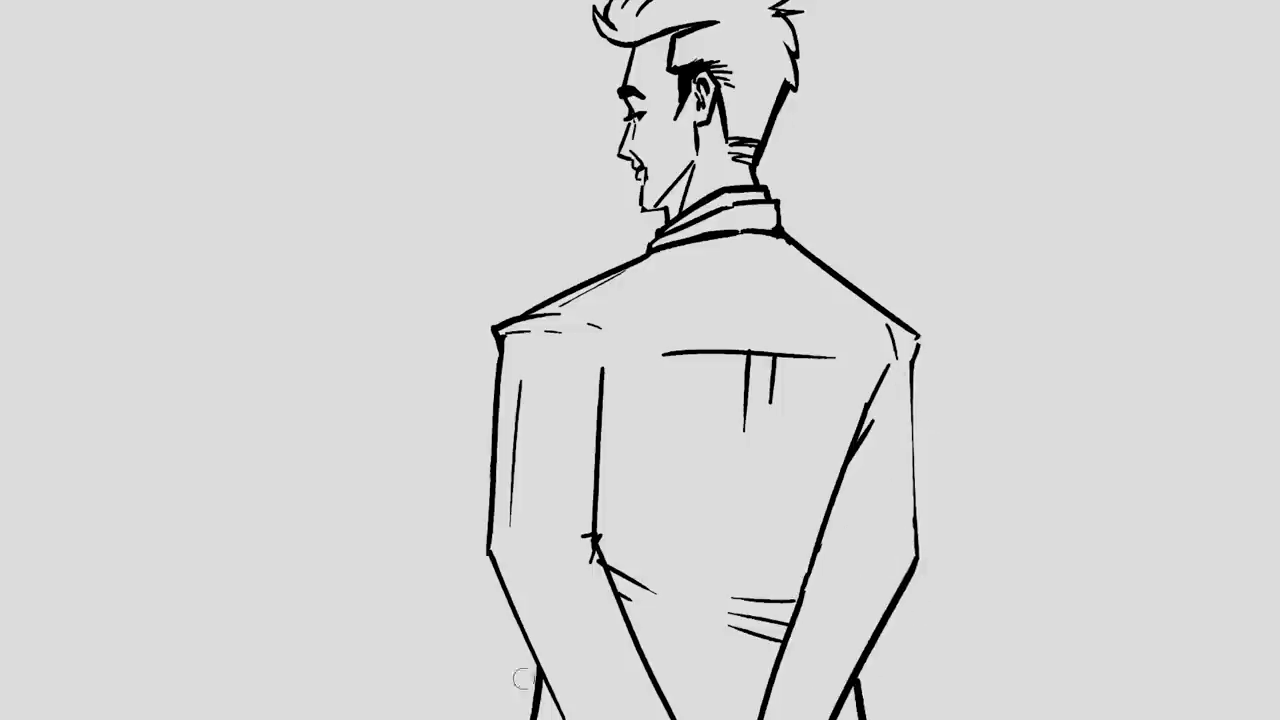
left_click_drag(523, 679, 545, 718)
left_click_drag(858, 678, 862, 718)
Add shaded sleeve folds, a horizontal back seam and a thick waistline.
left_click_drag(813, 558, 868, 532)
left_click_drag(842, 559, 803, 578)
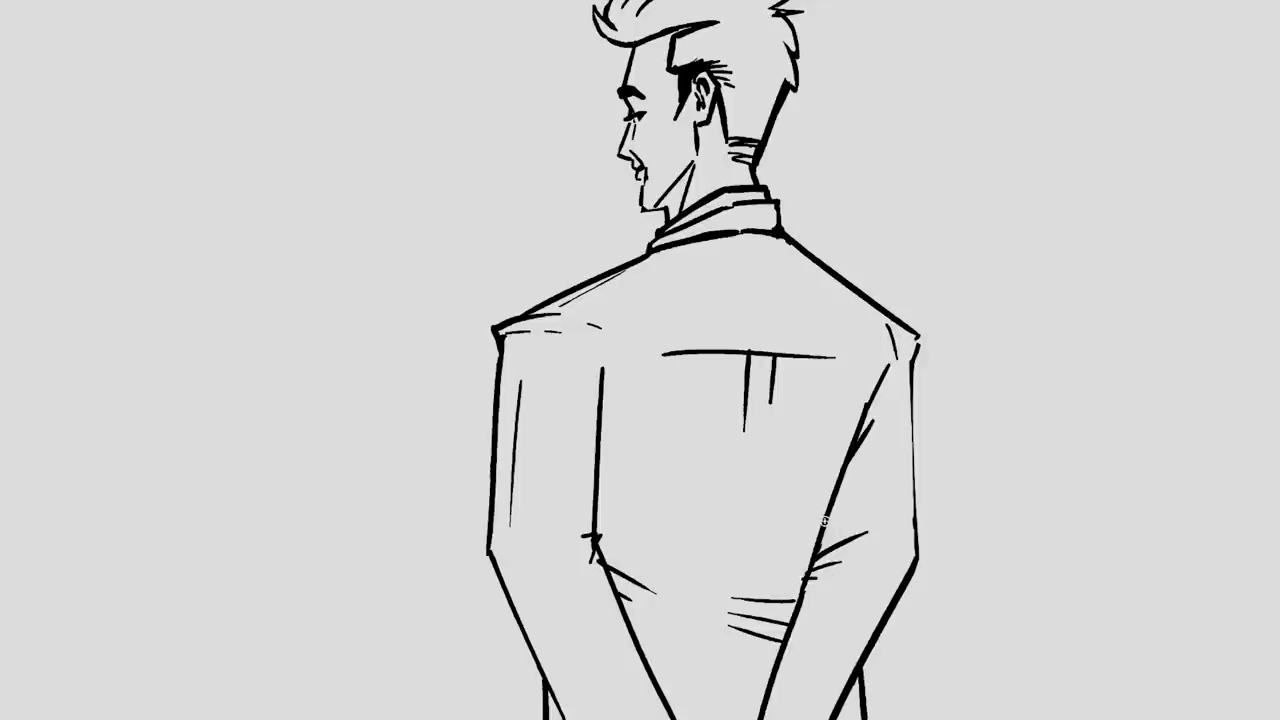
left_click_drag(824, 520, 816, 558)
mouse_move(600, 407)
left_mouse_down()
mouse_move(760, 395)
mouse_move(862, 412)
left_mouse_up()
left_click_drag(796, 622, 634, 632)
left_click_drag(636, 629, 758, 619)
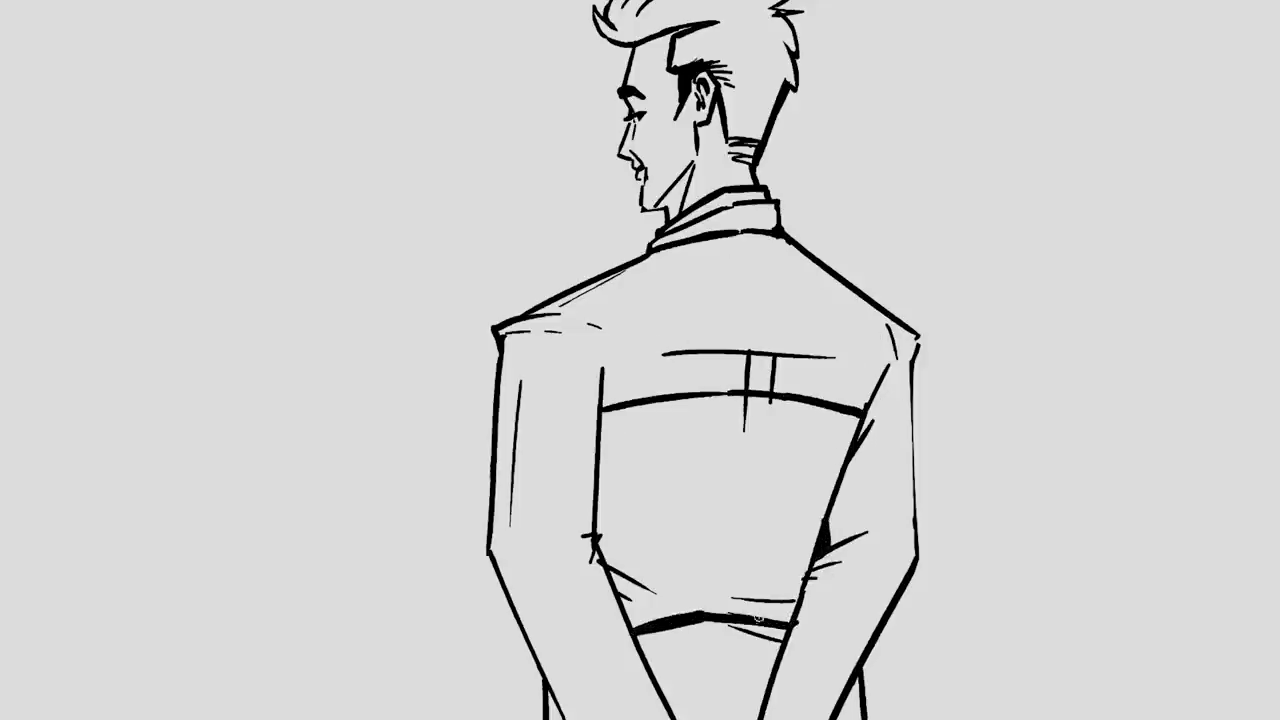
Fill the torso between seam and waist black, darkening its edges and extending it down.
left_click(798, 489)
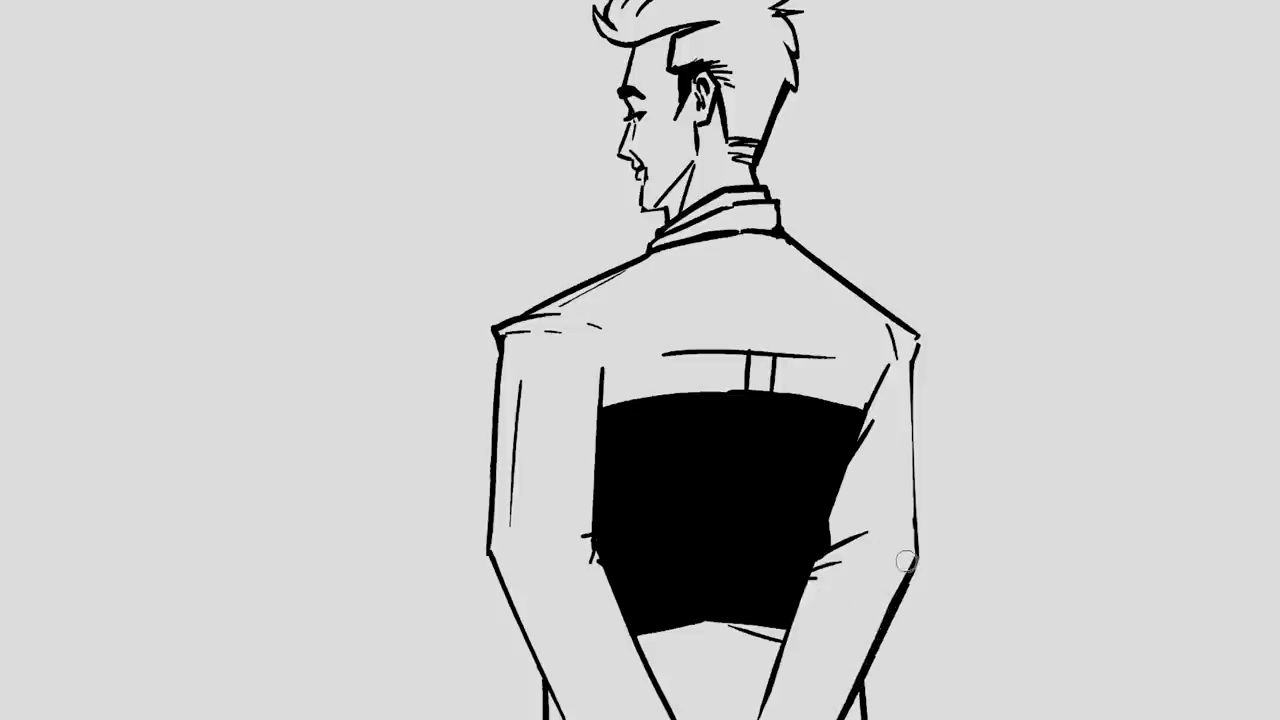
mouse_move(598, 540)
left_mouse_down()
mouse_move(552, 556)
mouse_move(562, 570)
left_mouse_up()
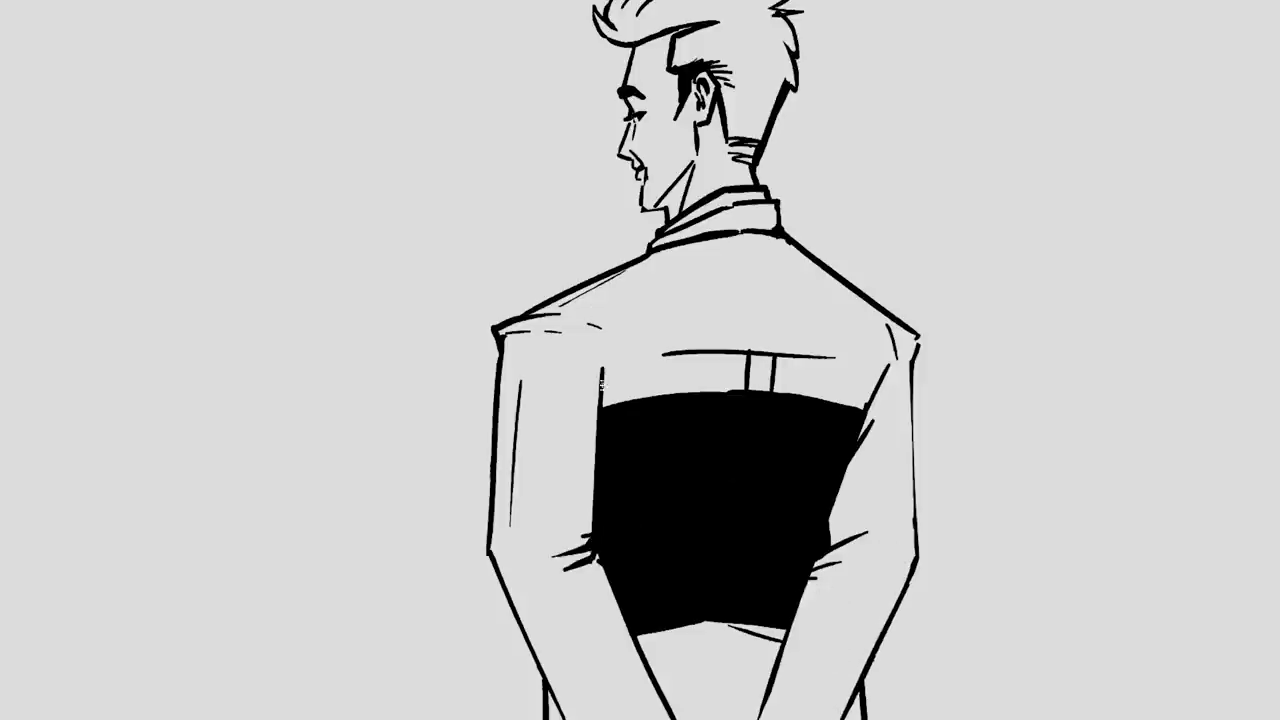
left_click_drag(610, 378, 598, 494)
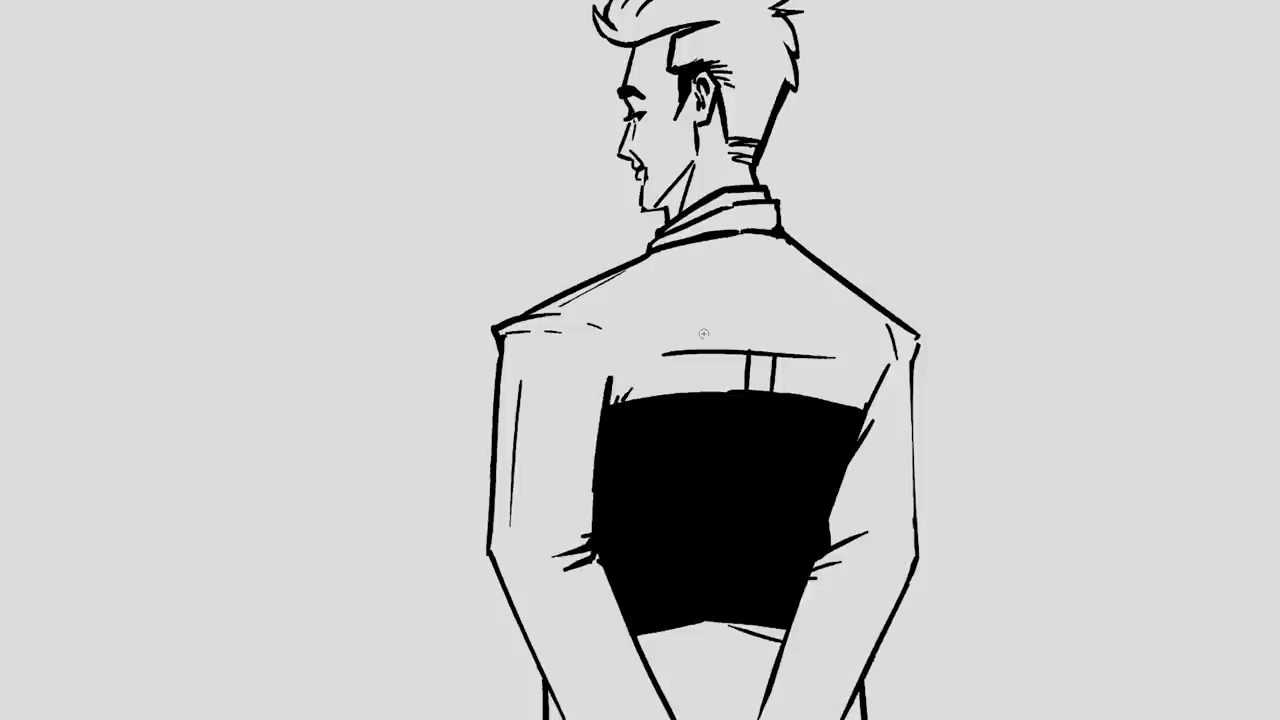
left_click_drag(703, 523, 843, 523)
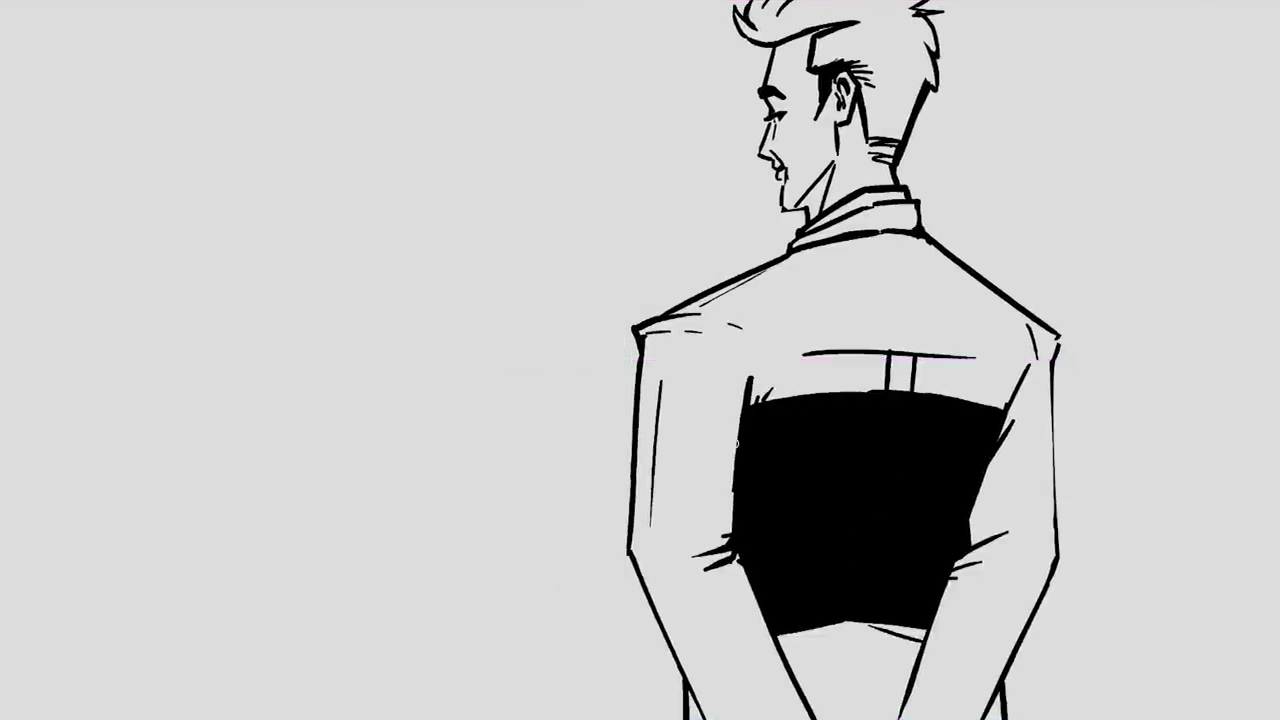
left_click_drag(786, 660, 936, 632)
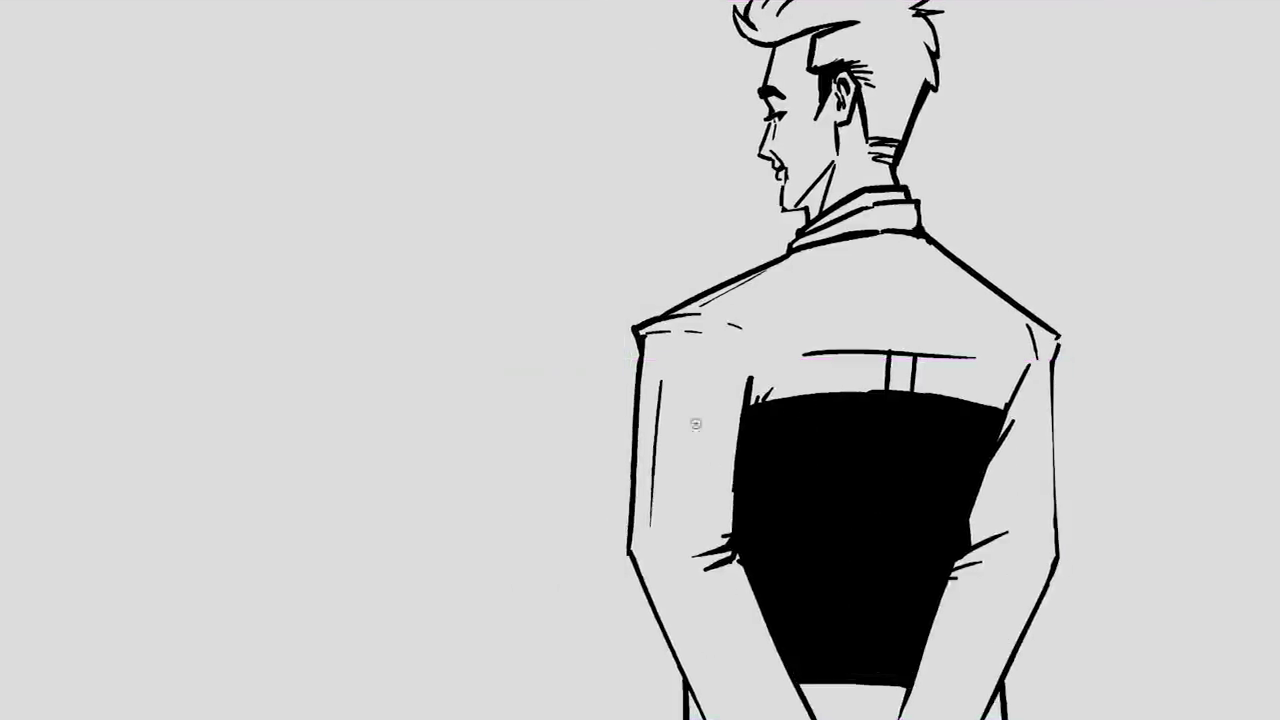
Thicken the shoulder and sleeve outlines, then lasso the left arm and shift it down-right.
left_click_drag(648, 327, 745, 346)
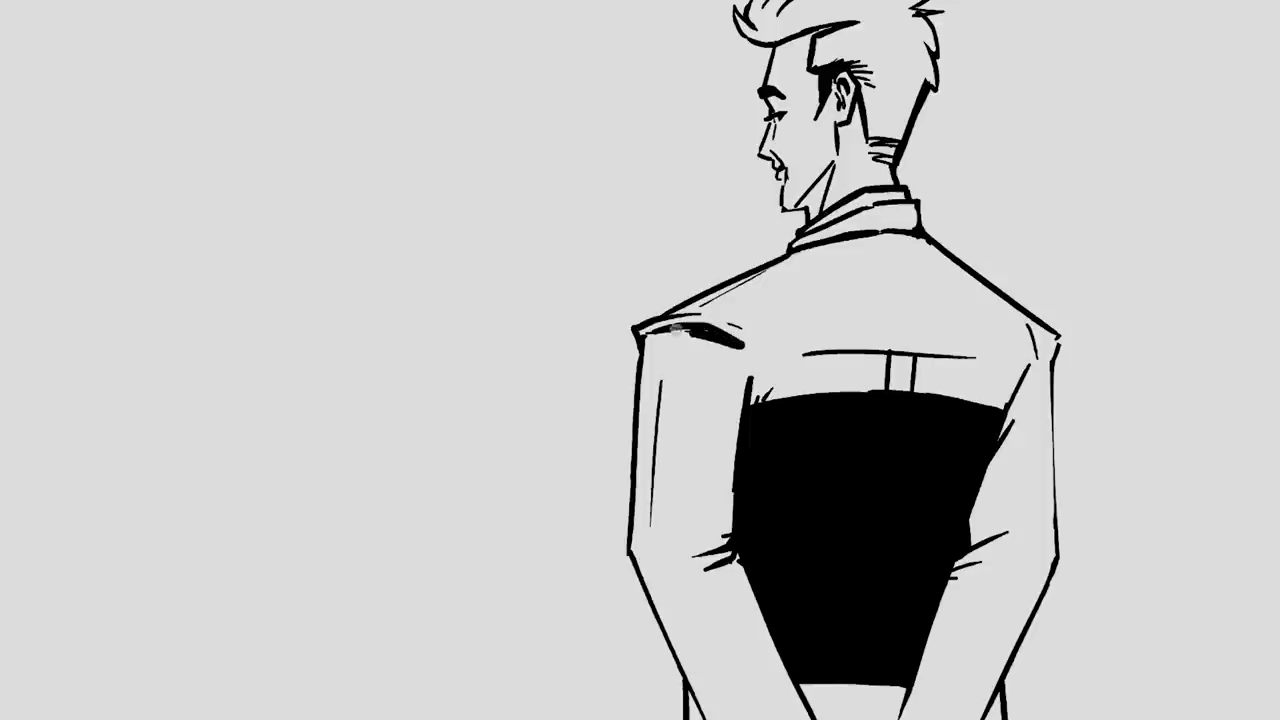
left_click_drag(1046, 351, 1018, 392)
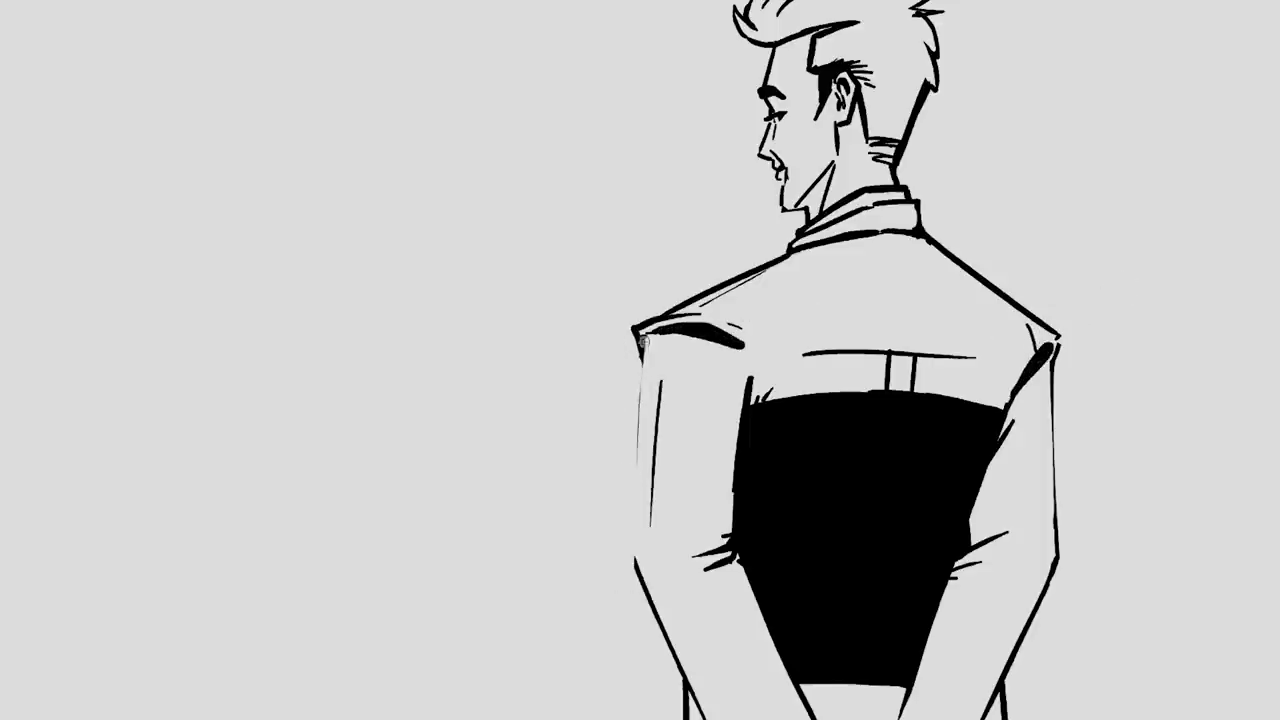
left_click_drag(645, 340, 632, 570)
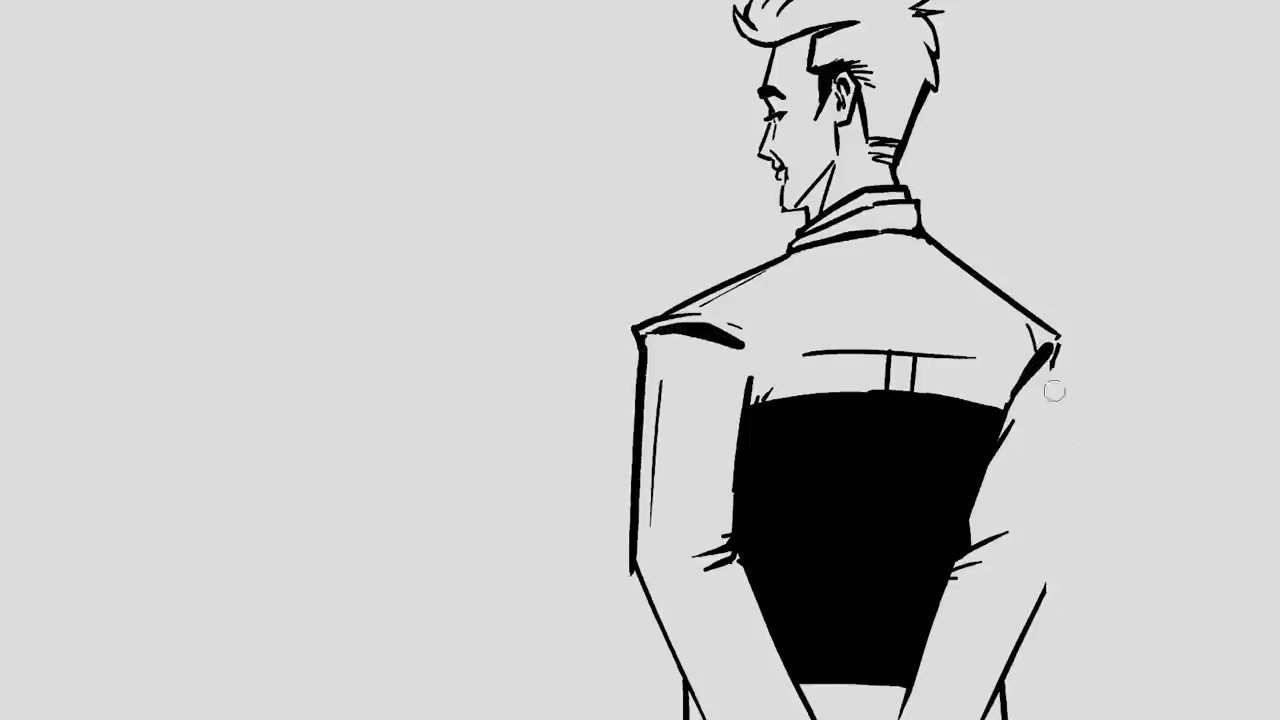
mouse_move(1053, 350)
left_mouse_down()
mouse_move(1041, 582)
mouse_move(990, 702)
left_mouse_up()
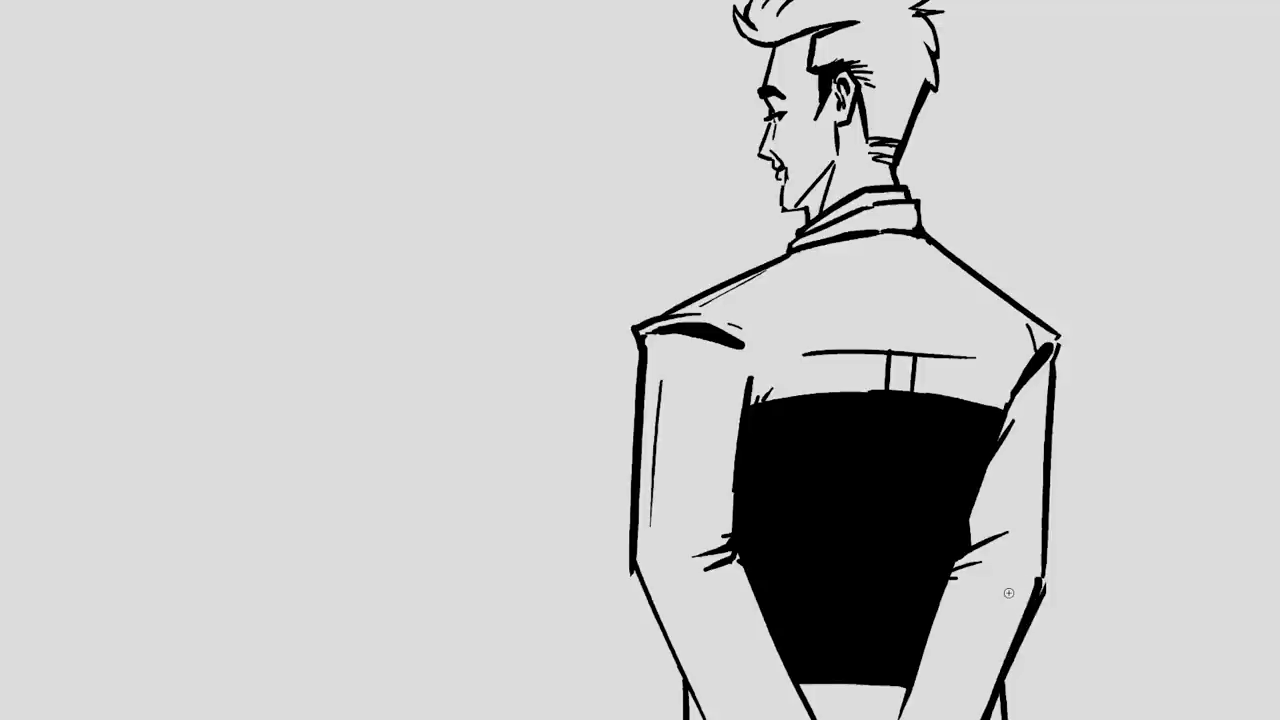
mouse_move(730, 242)
left_mouse_down()
mouse_move(784, 294)
mouse_move(786, 406)
mouse_move(590, 228)
left_mouse_up()
left_click_drag(680, 517, 773, 553)
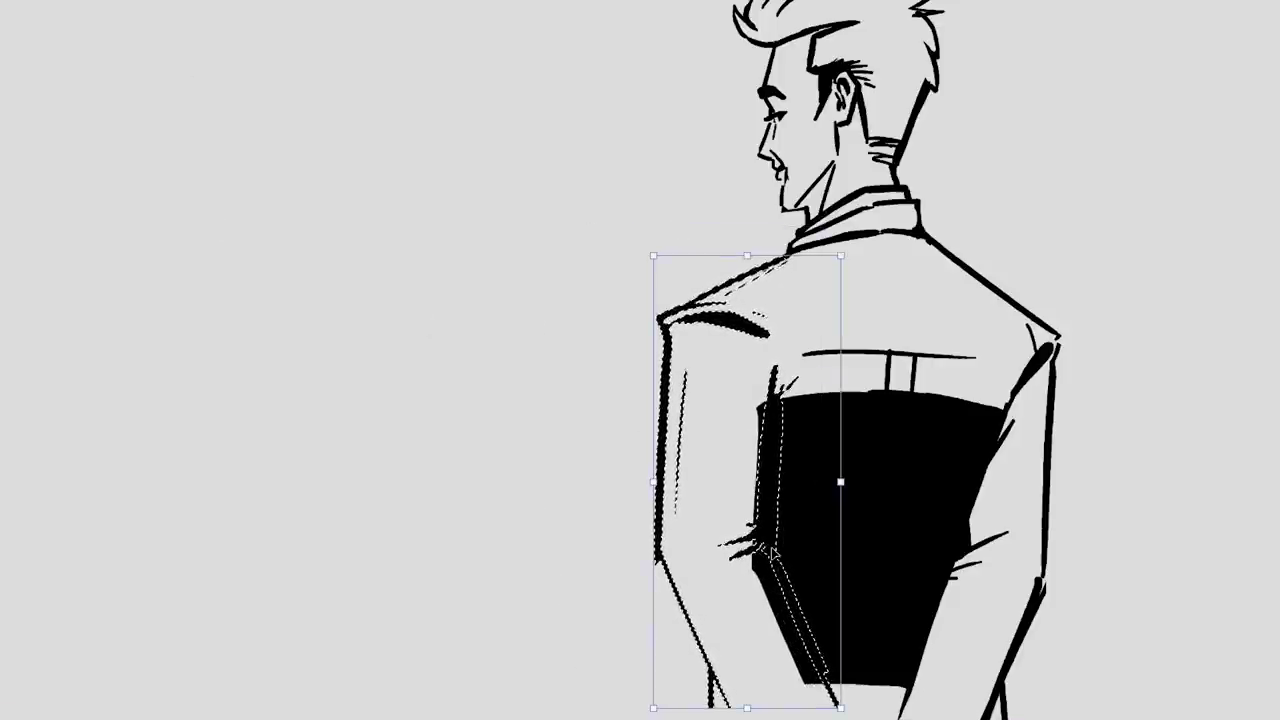
Commit the moved left arm and redraw its vertical line and lower outline.
key("Return")
key("ctrl+d")
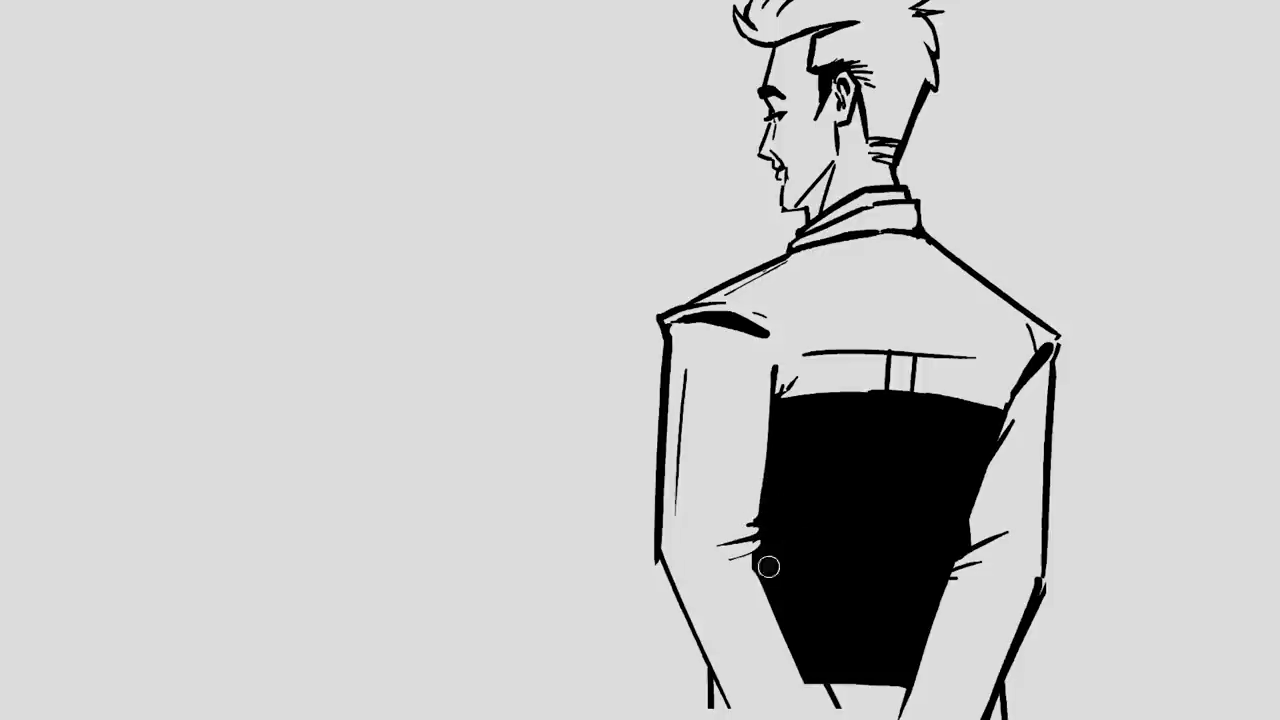
key("ctrl+z")
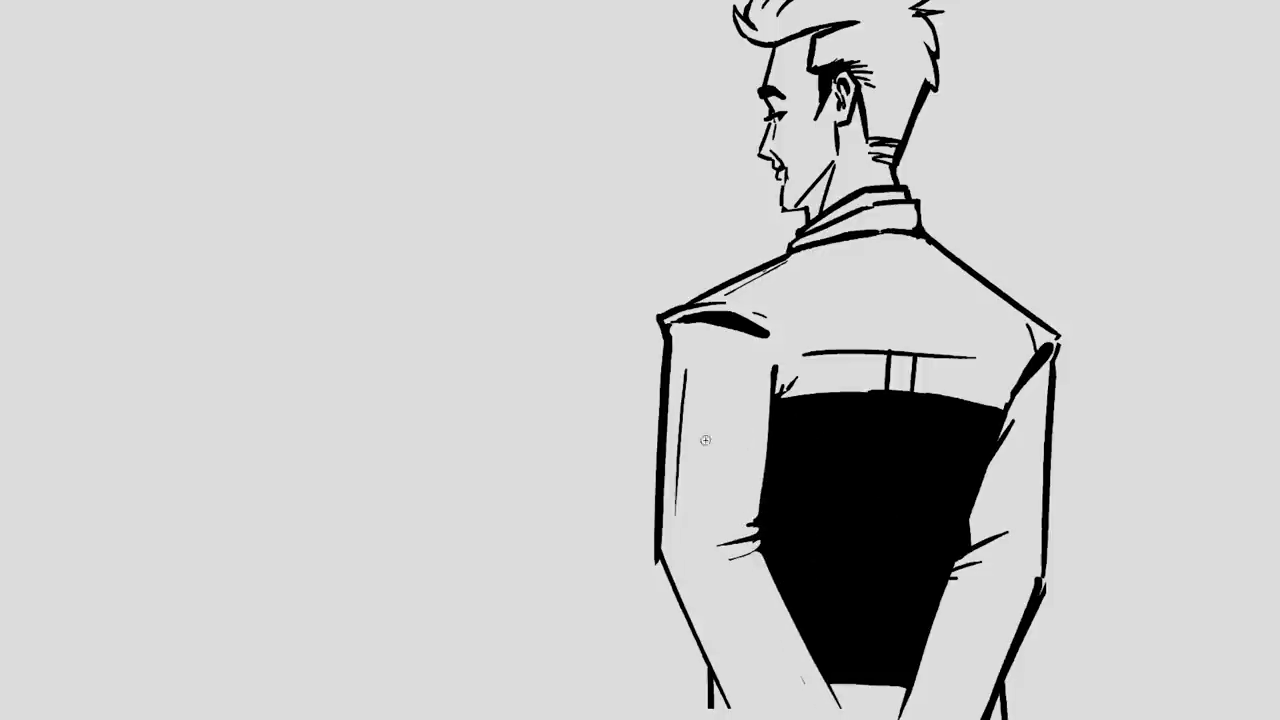
mouse_move(682, 370)
left_mouse_down()
mouse_move(680, 515)
mouse_move(701, 506)
left_mouse_up()
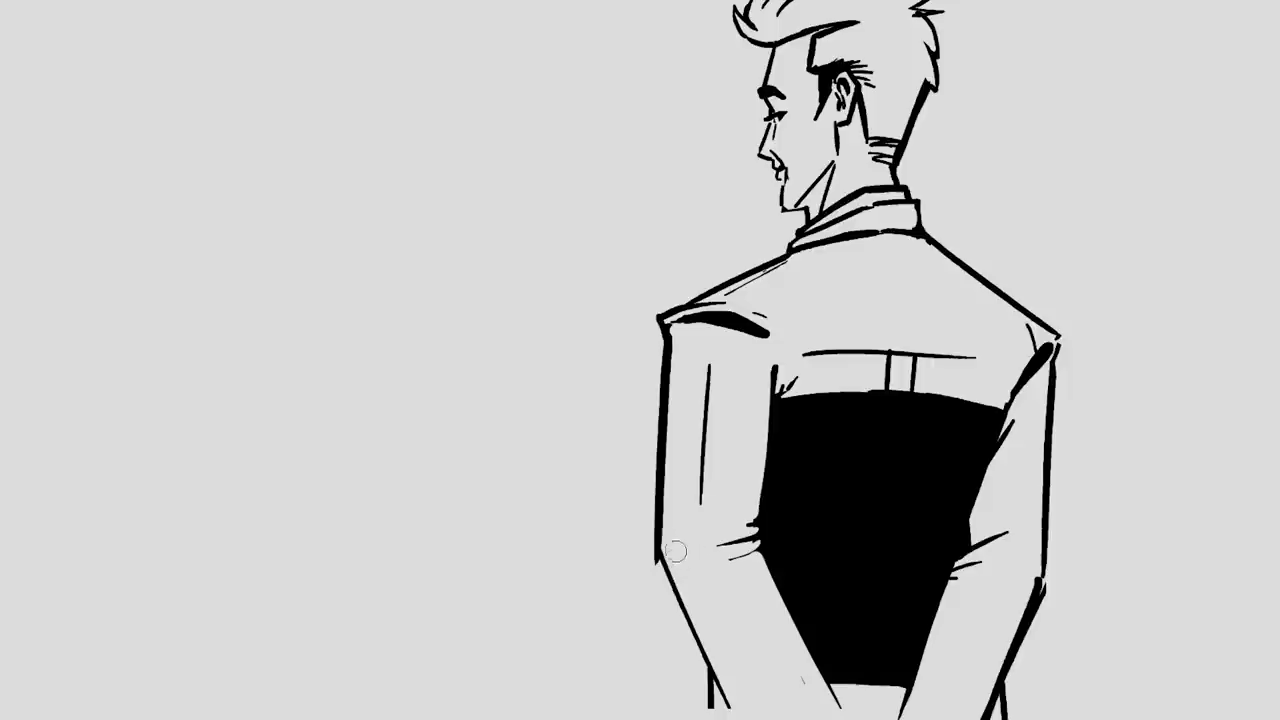
left_click_drag(668, 558, 738, 706)
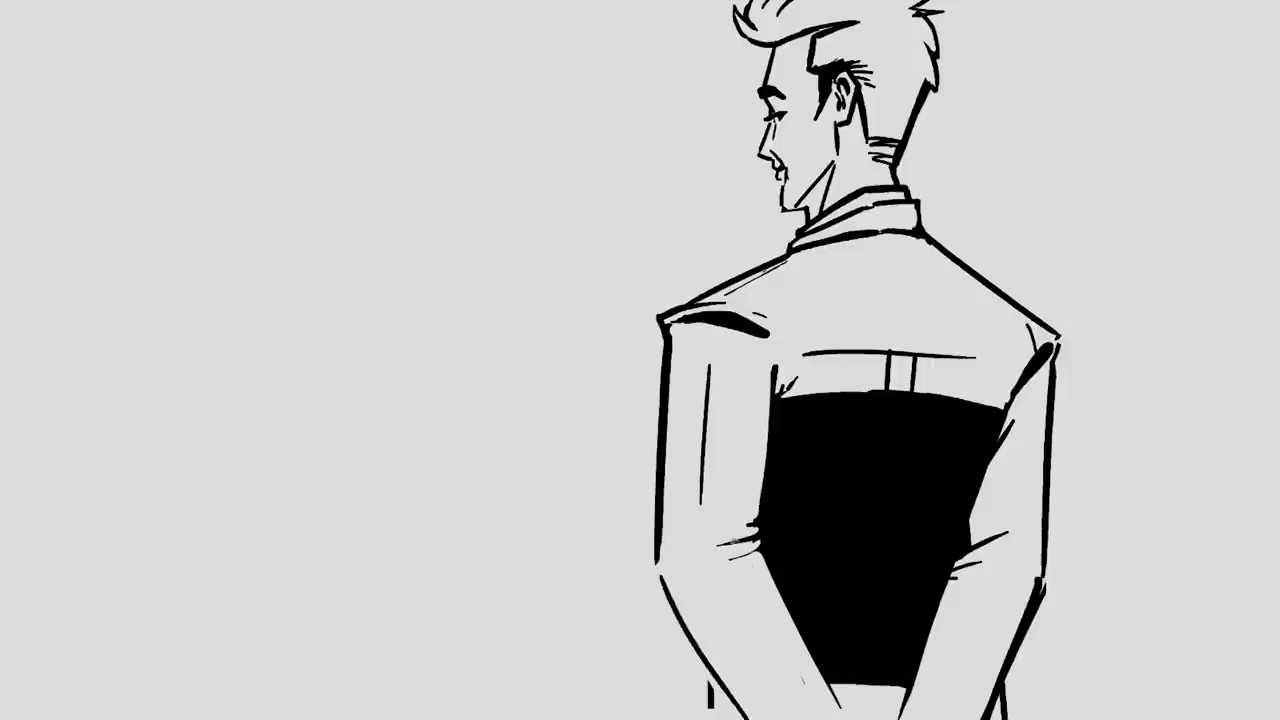
Scale the whole figure down slightly and draw the curve of the lower hand.
key("v")
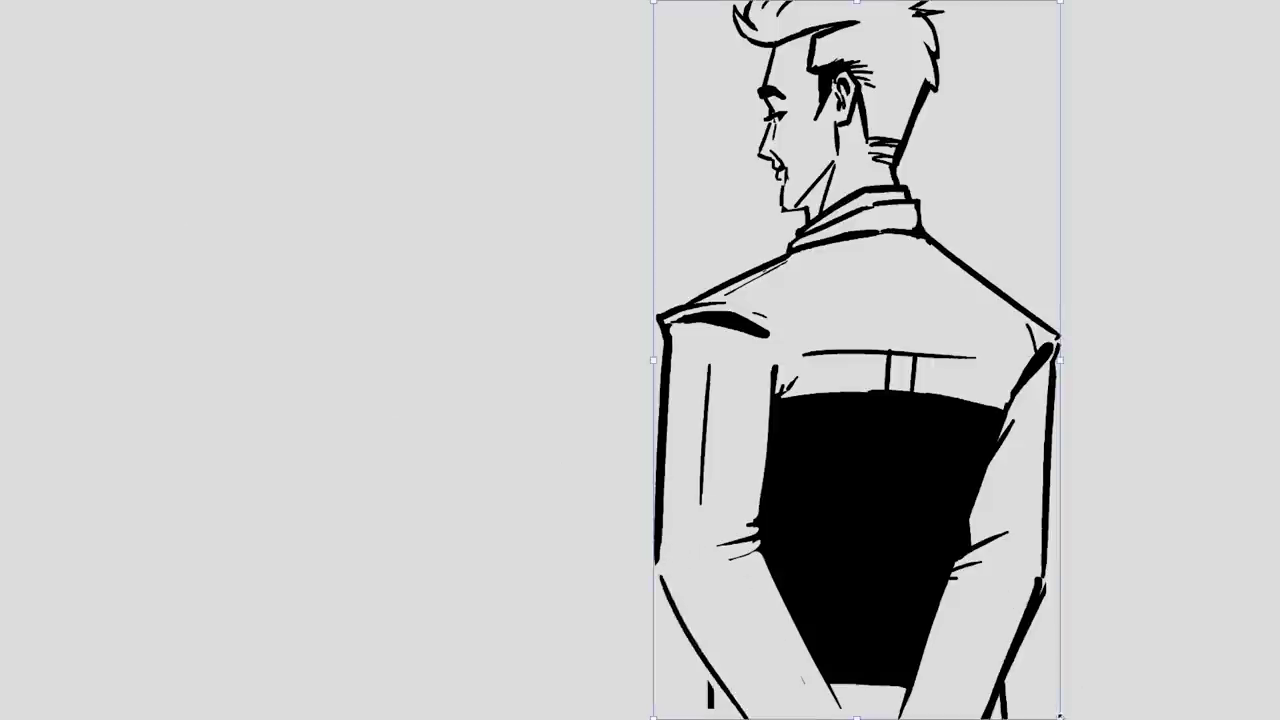
left_click_drag(1060, 716, 1020, 646)
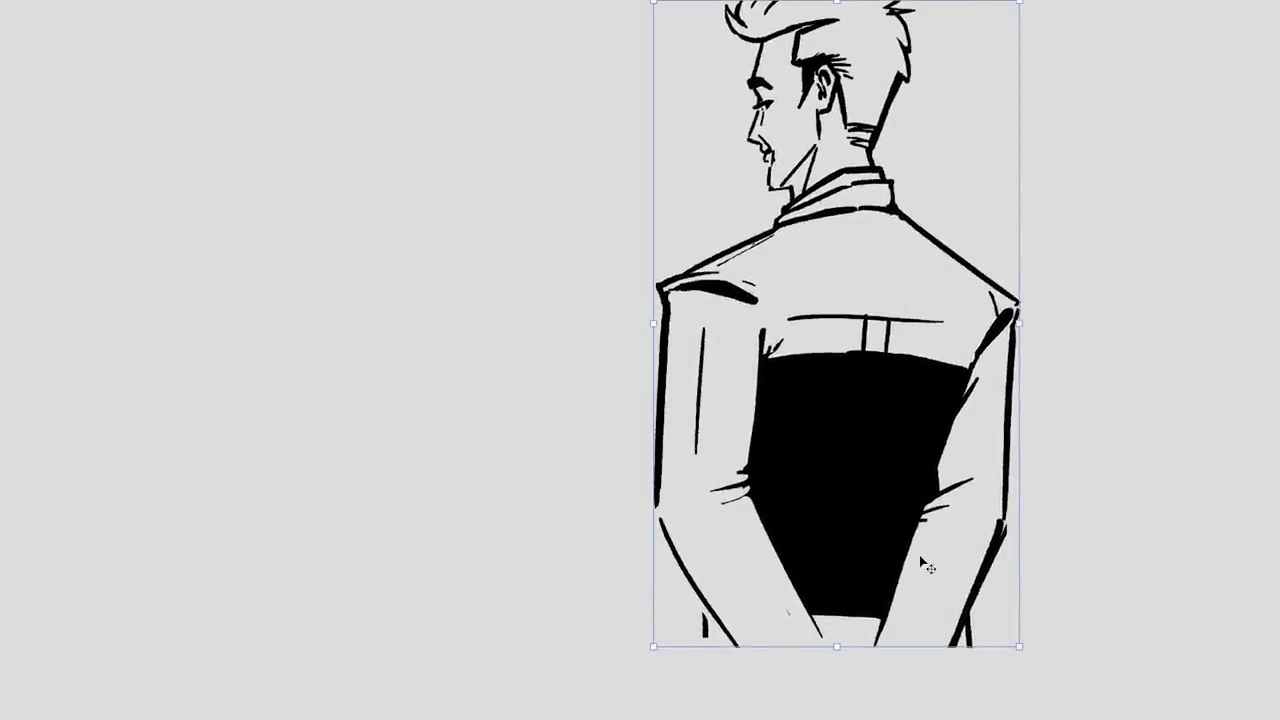
key("Return")
left_click_drag(820, 645, 745, 678)
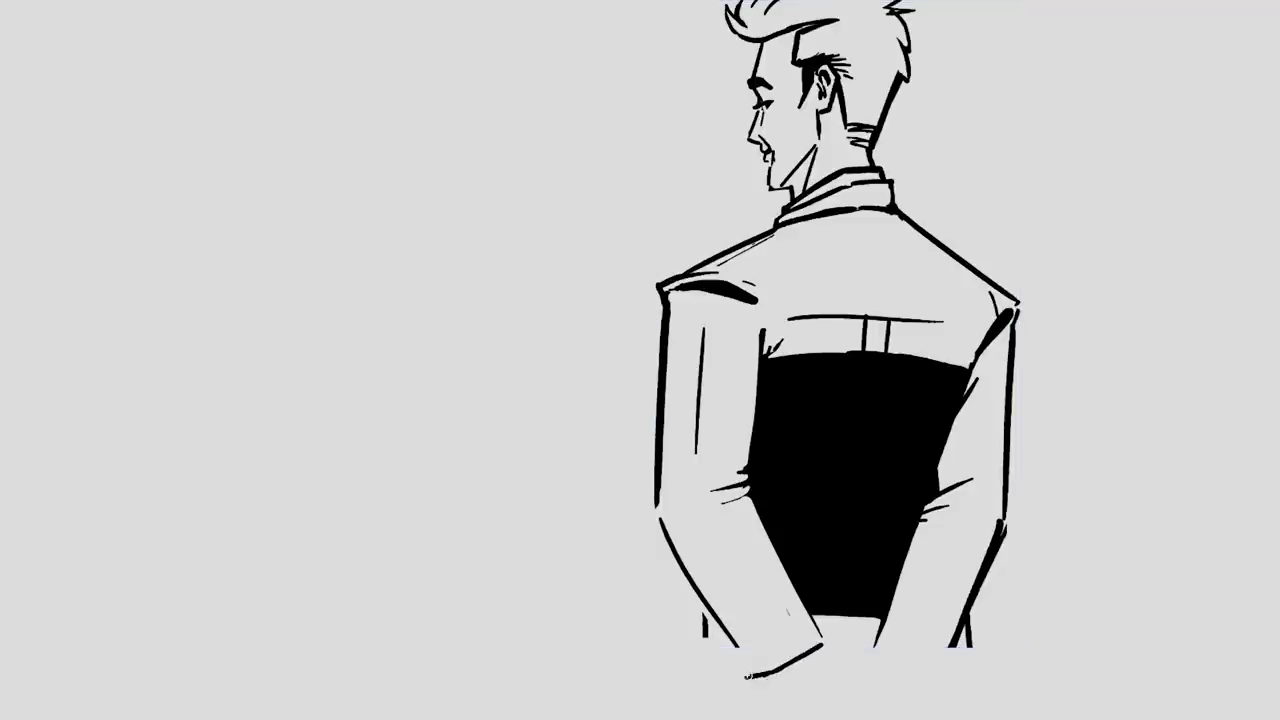
Ink the clasped fingers and cuff details, undoing stray finger strokes.
left_click_drag(880, 645, 938, 681)
mouse_move(815, 646)
left_mouse_down()
mouse_move(863, 676)
mouse_move(792, 671)
mouse_move(932, 692)
left_mouse_up()
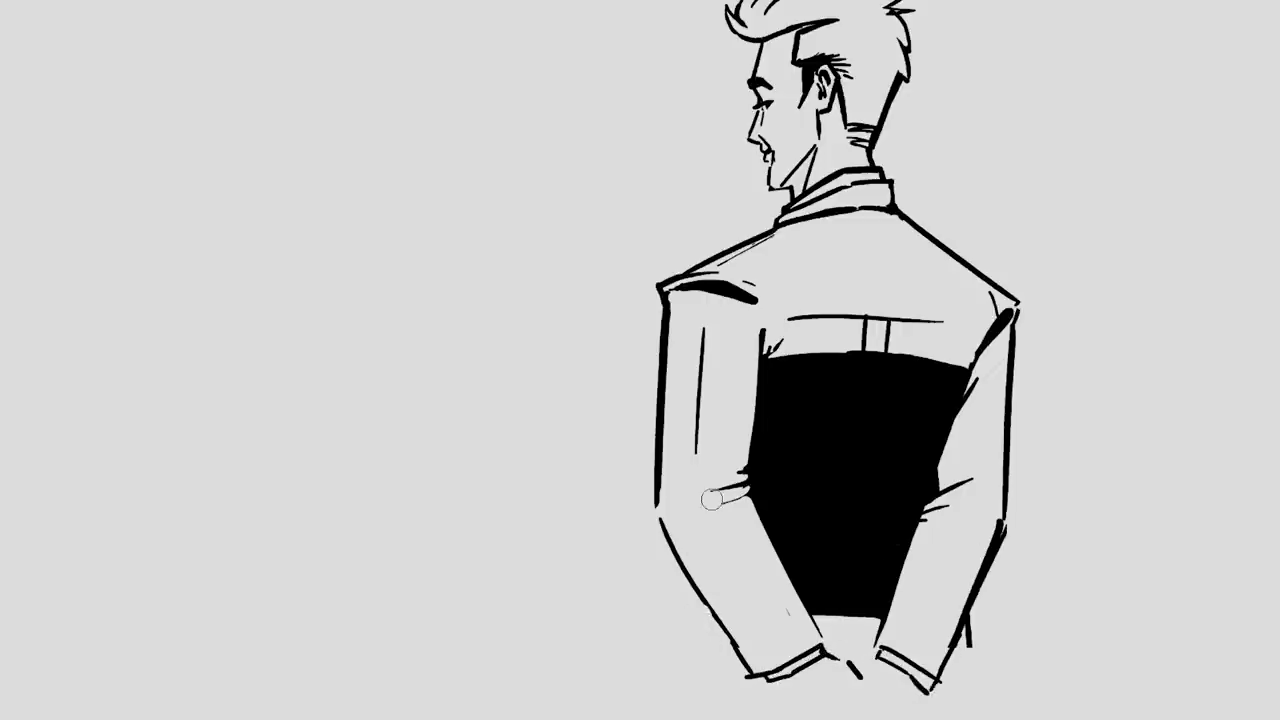
left_click_drag(777, 680, 798, 718)
mouse_move(878, 662)
left_mouse_down()
mouse_move(822, 694)
mouse_move(852, 678)
mouse_move(852, 694)
mouse_move(870, 698)
mouse_move(856, 712)
mouse_move(872, 712)
left_mouse_up()
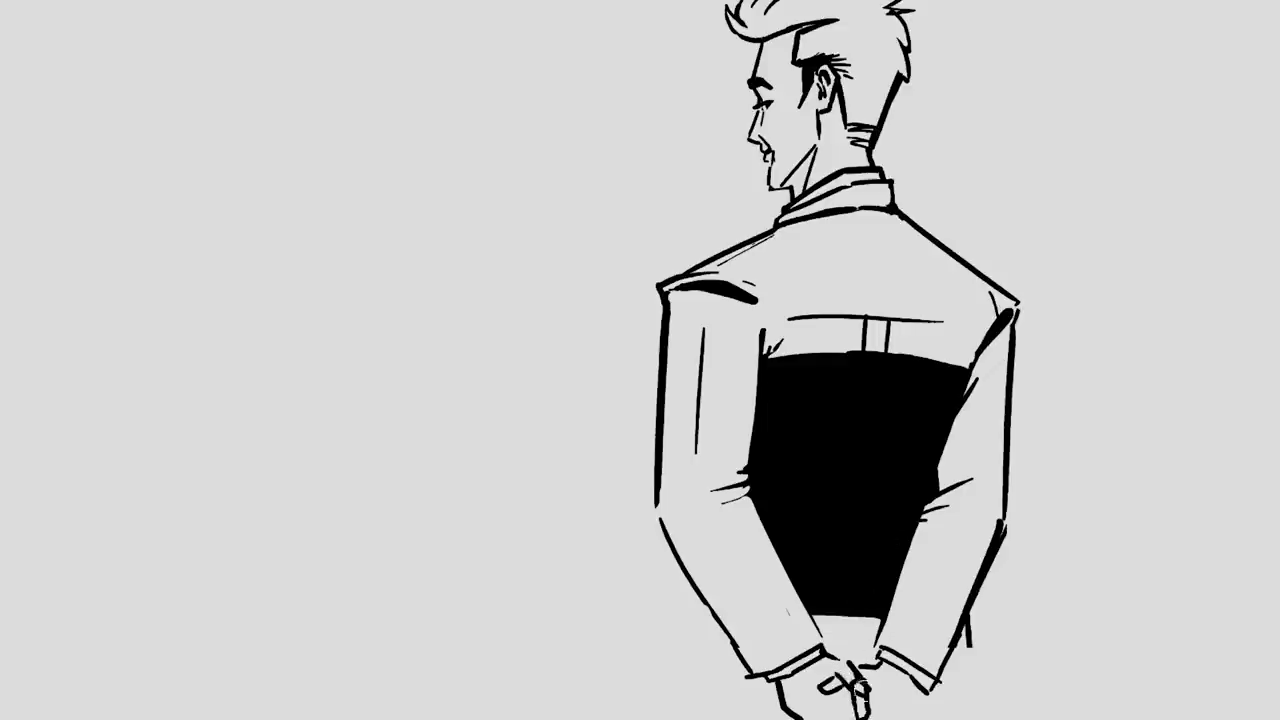
key("ctrl+z")
key("ctrl+z")
key("ctrl+z")
mouse_move(847, 716)
left_mouse_down()
mouse_move(864, 676)
mouse_move(918, 716)
left_mouse_up()
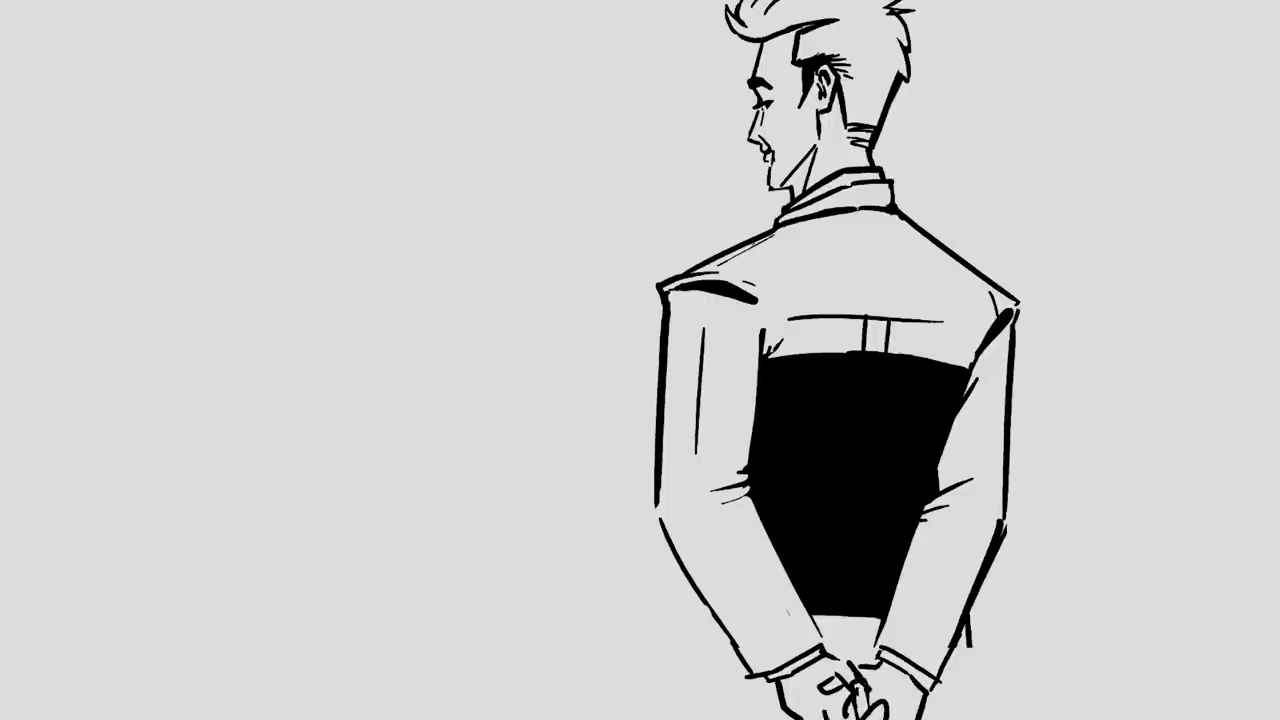
left_click_drag(844, 700, 822, 713)
key("ctrl+z")
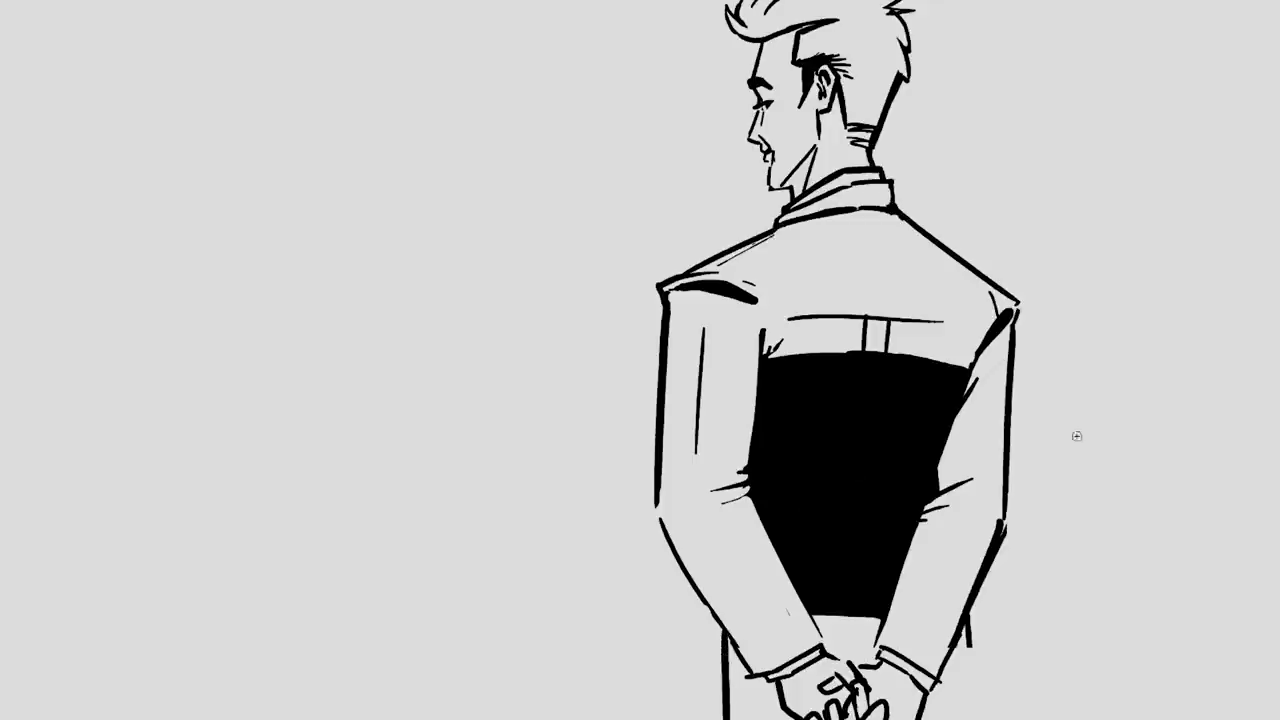
Draw both trouser legs, fill them solid black, and add sleeve hatching and the vest's top edge.
left_click_drag(712, 621, 716, 719)
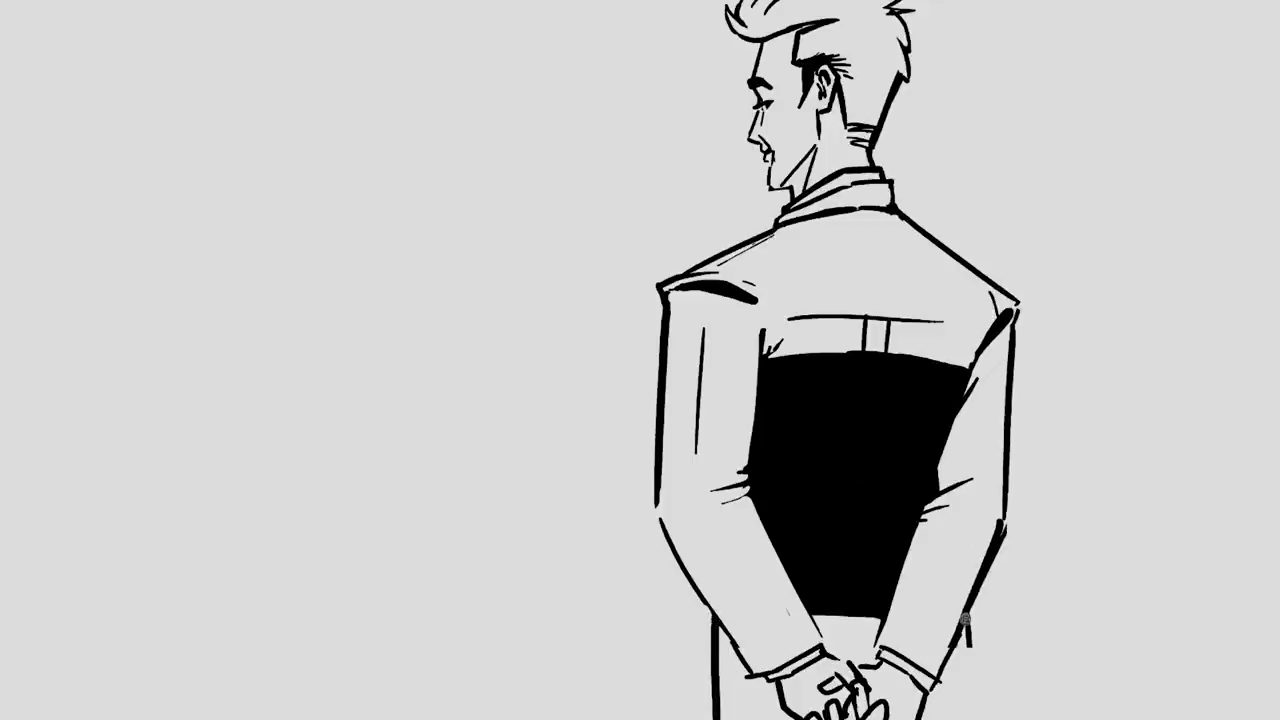
left_click_drag(967, 610, 974, 719)
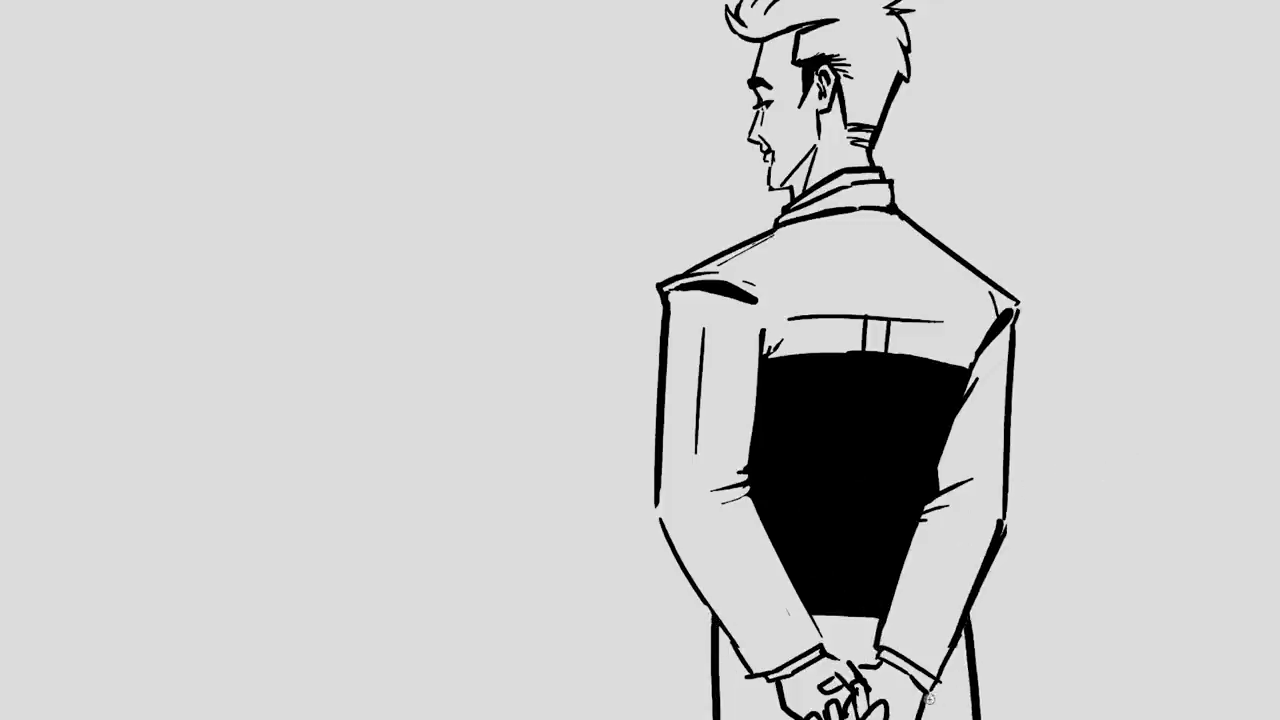
left_click(962, 694)
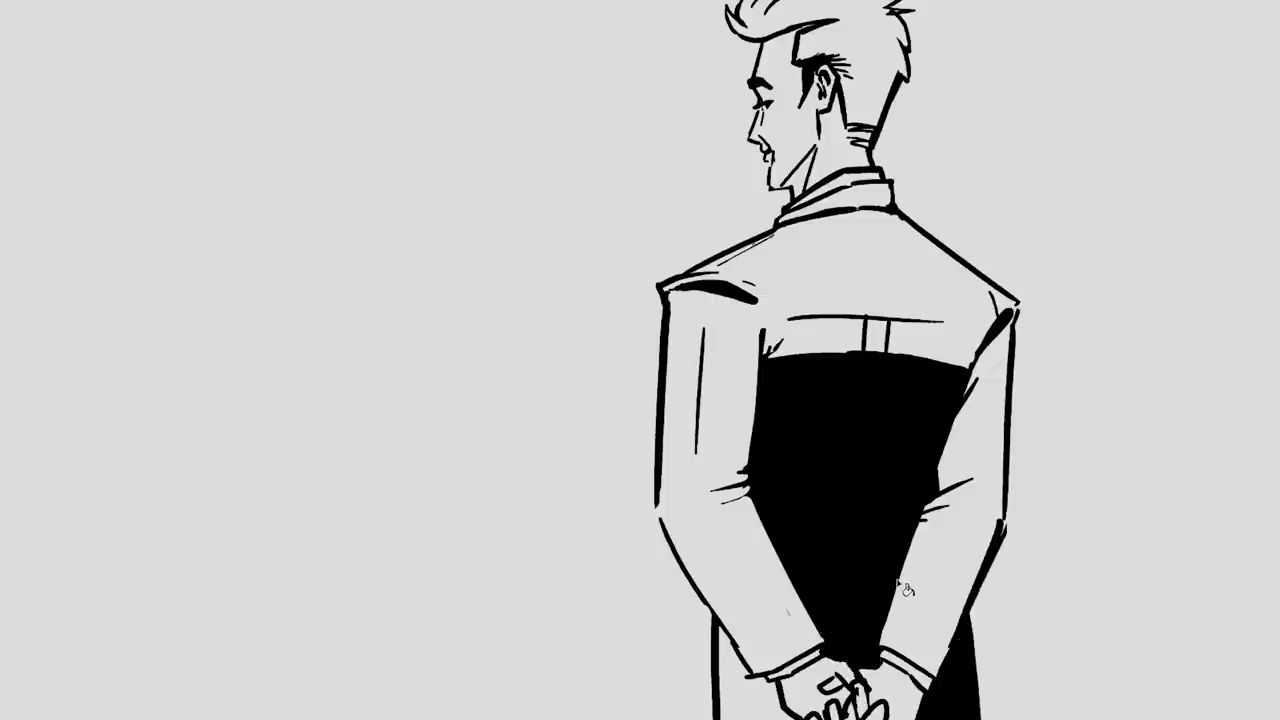
left_click(752, 700)
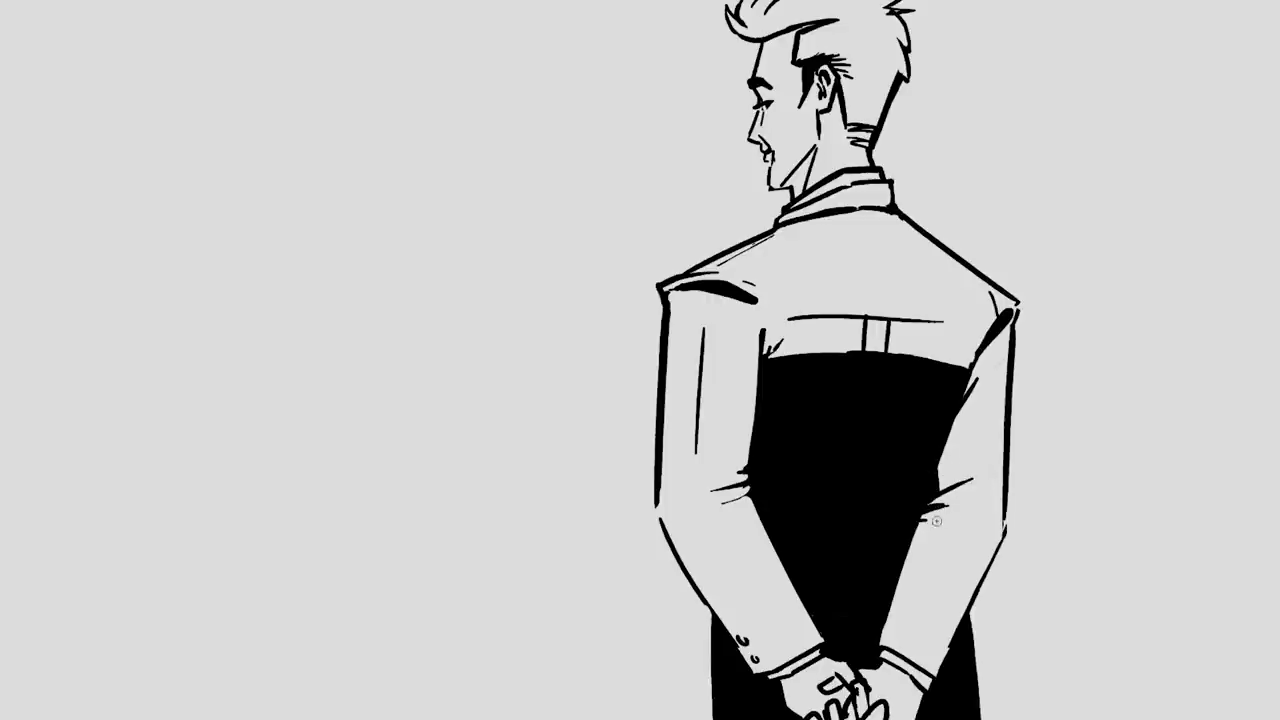
left_click_drag(950, 515, 920, 521)
mouse_move(762, 336)
left_mouse_down()
mouse_move(968, 357)
mouse_move(985, 440)
mouse_move(962, 560)
mouse_move(922, 643)
mouse_move(895, 645)
mouse_move(998, 312)
mouse_move(970, 355)
left_mouse_up()
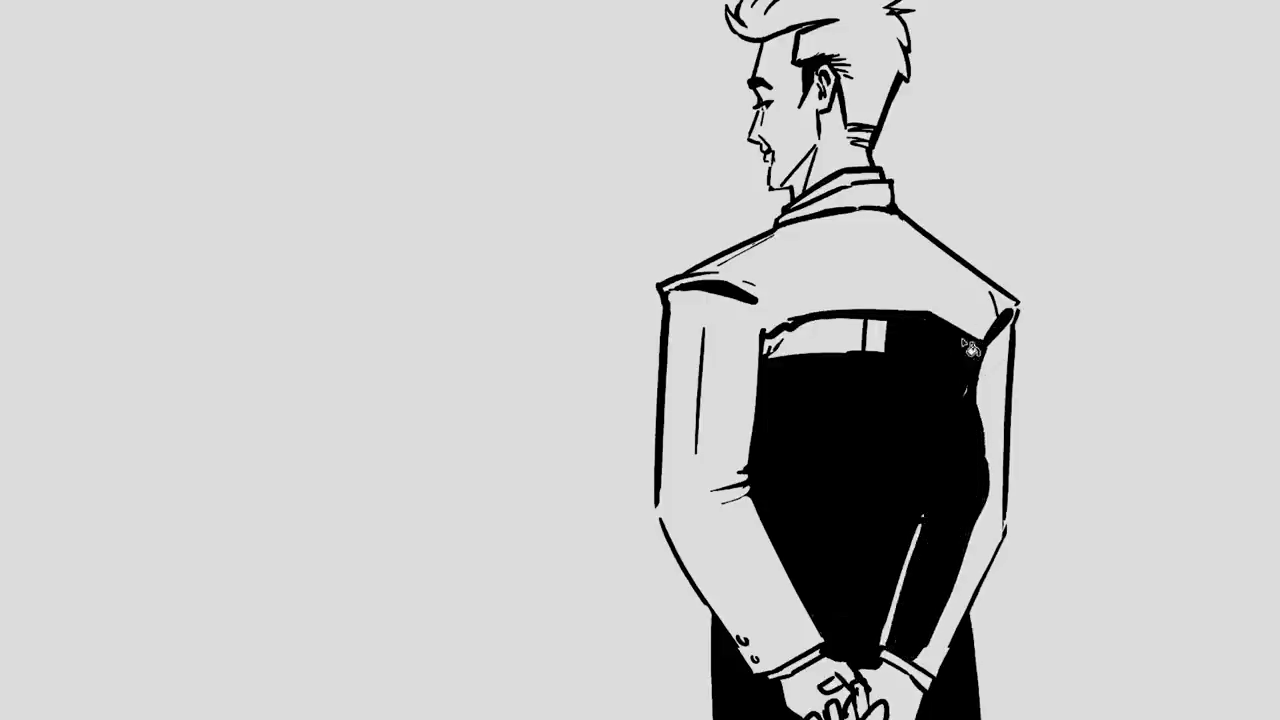
Fill the band above the vest black and thicken the right sleeve's outer edge.
left_click_drag(880, 320, 857, 331)
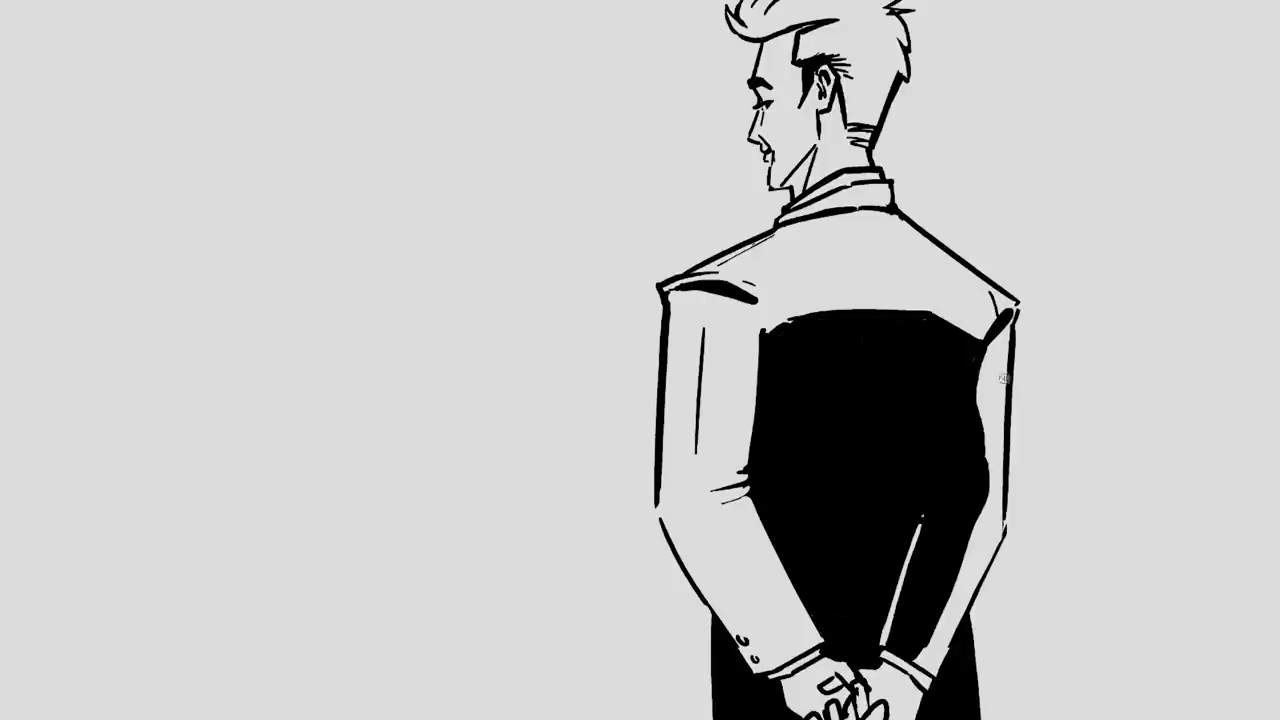
left_click_drag(1003, 530, 918, 663)
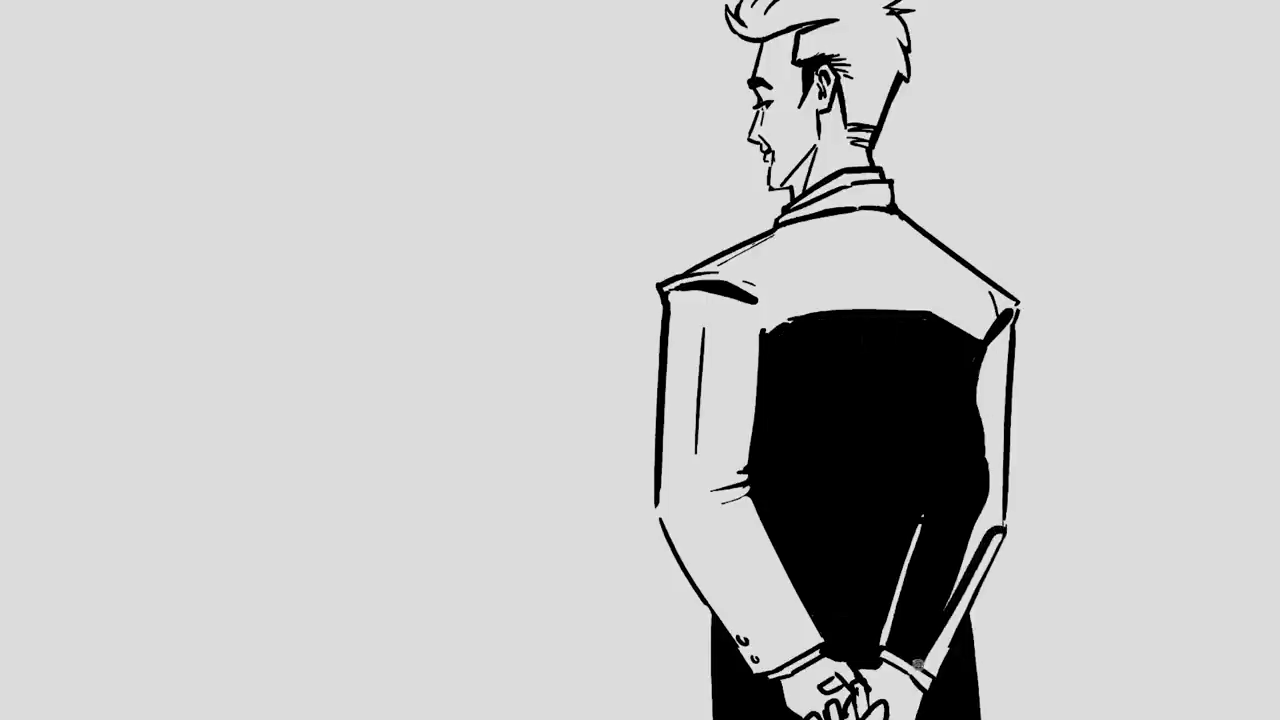
left_click_drag(1003, 530, 934, 665)
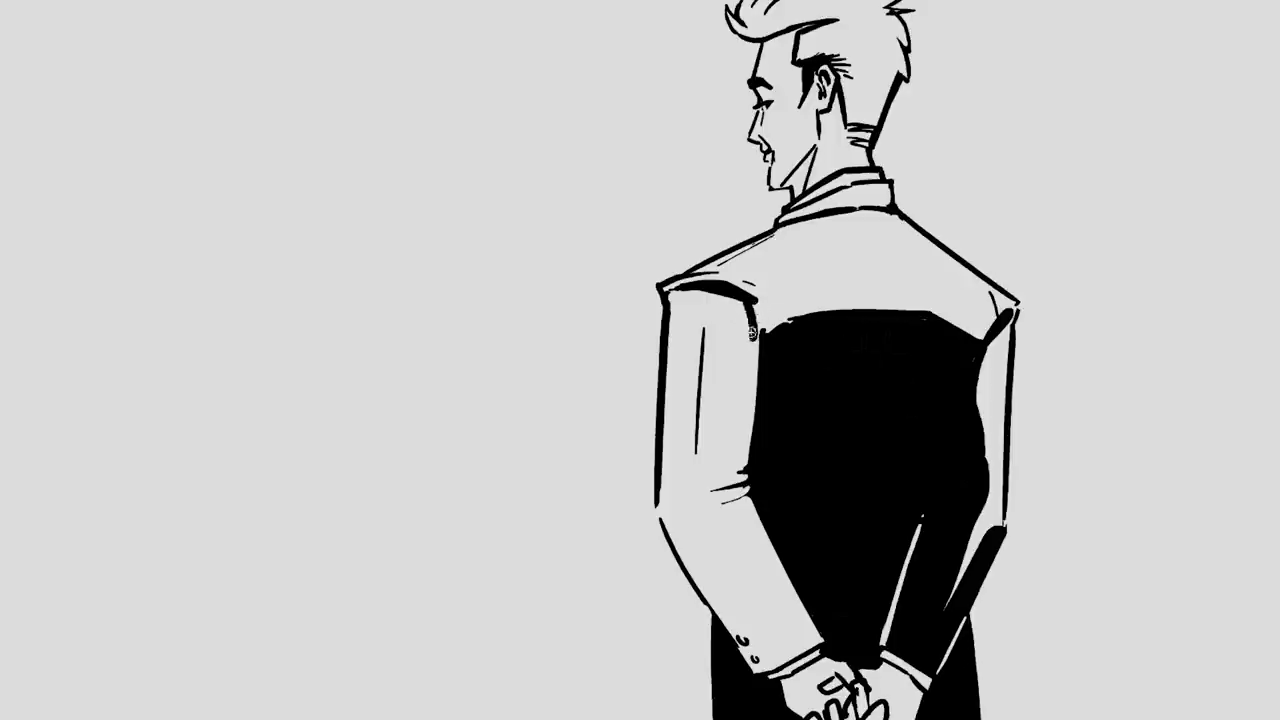
Ink the left sleeve's edges and elbow fold, fill it solid black, and ink the hair.
left_click_drag(741, 298, 742, 472)
left_click_drag(750, 340, 736, 470)
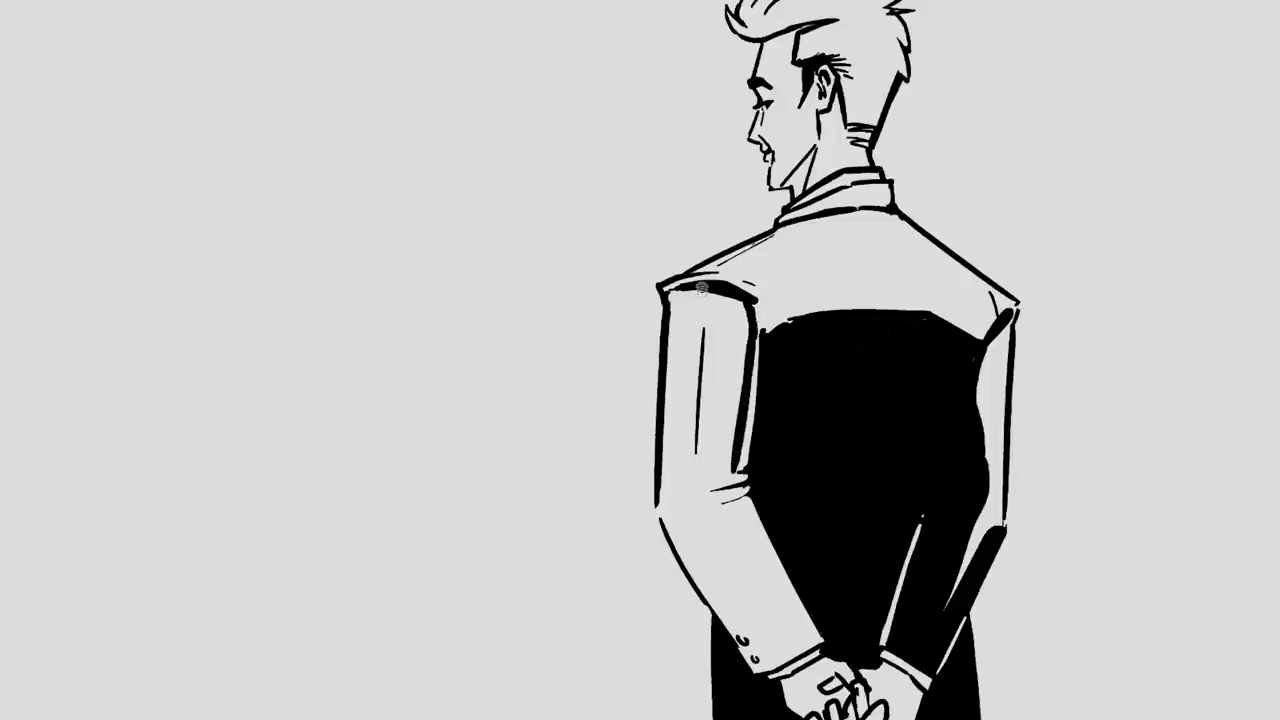
mouse_move(699, 292)
left_mouse_down()
mouse_move(680, 505)
mouse_move(782, 664)
mouse_move(810, 660)
left_mouse_up()
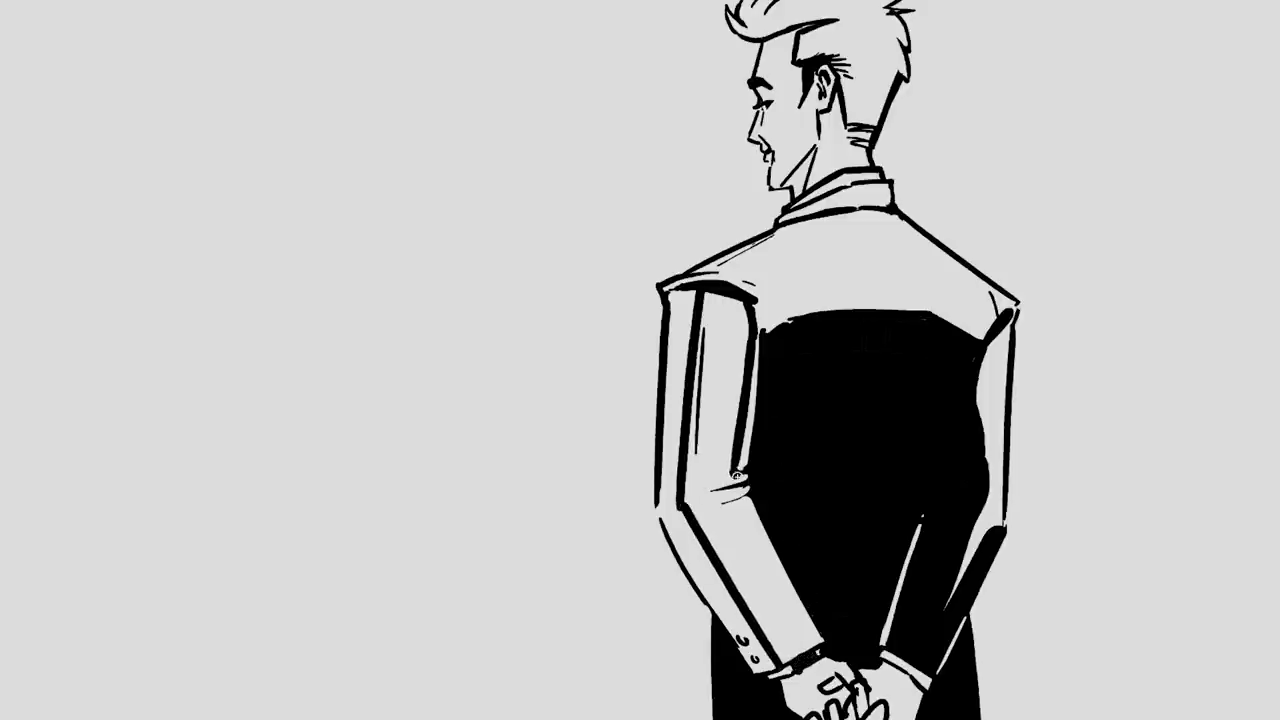
left_click_drag(736, 476, 806, 644)
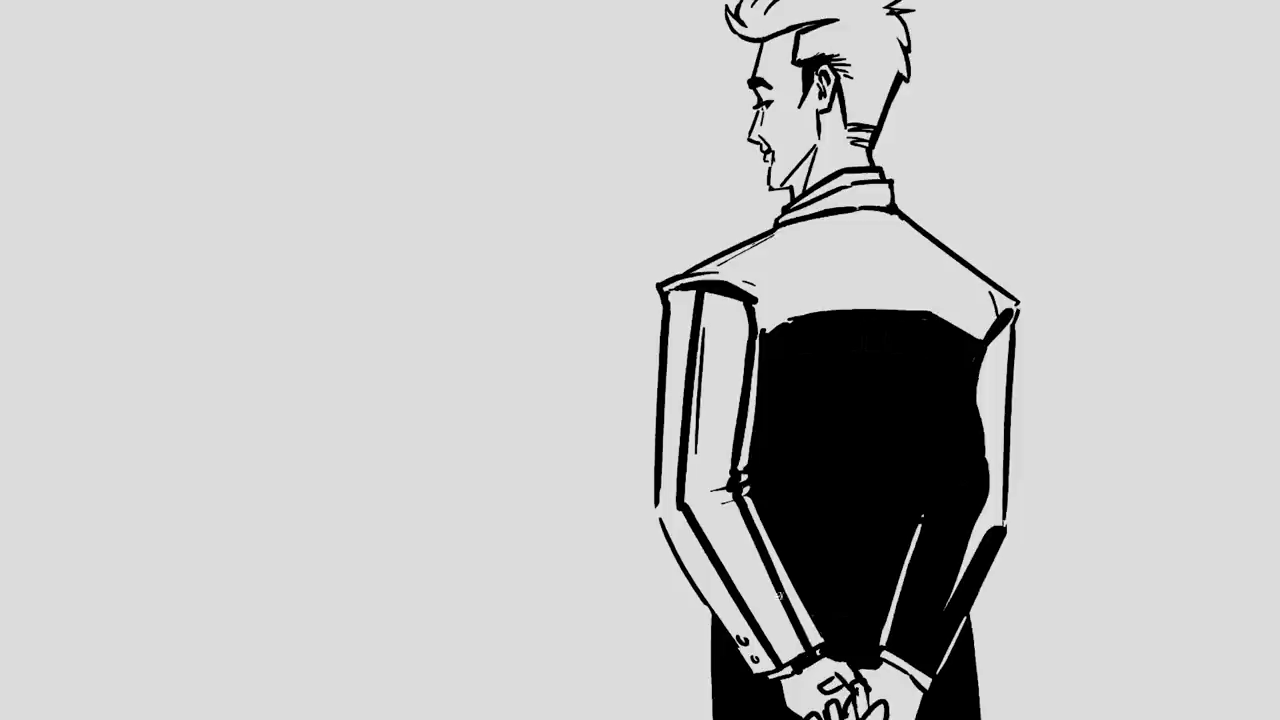
left_click(763, 439)
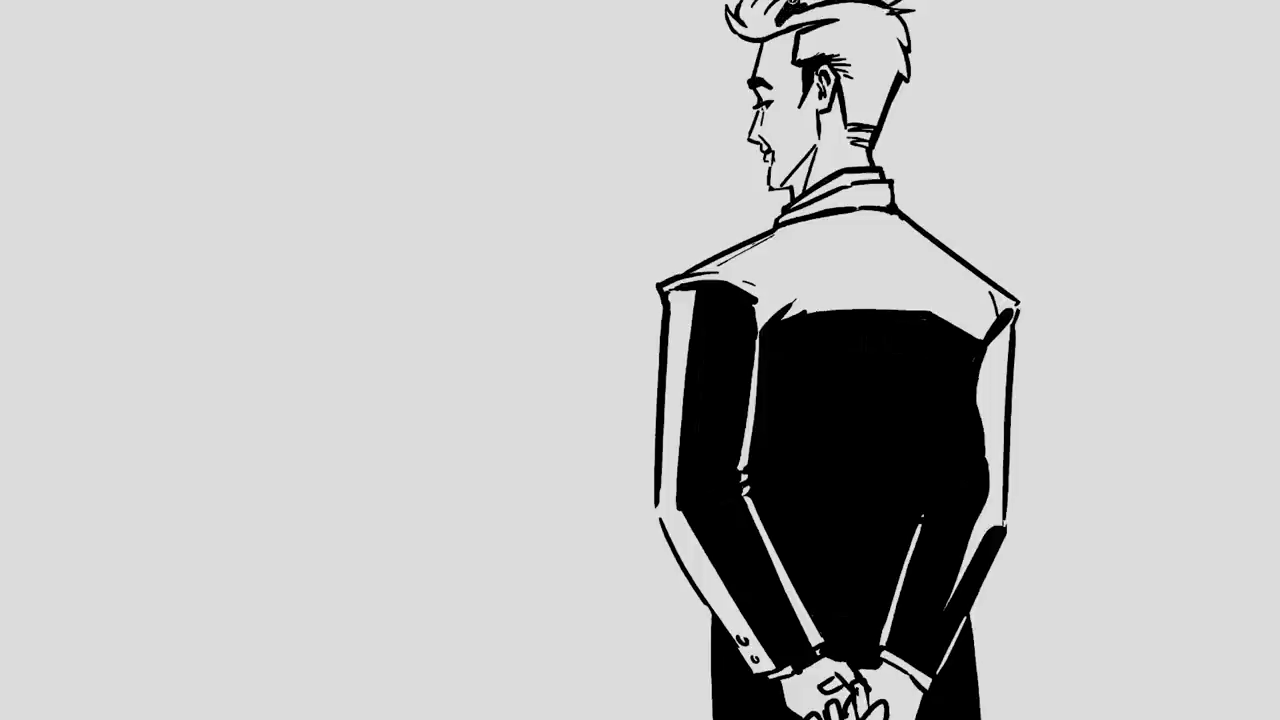
mouse_move(790, 18)
left_mouse_down()
mouse_move(772, 34)
mouse_move(850, 14)
mouse_move(812, 62)
left_mouse_up()
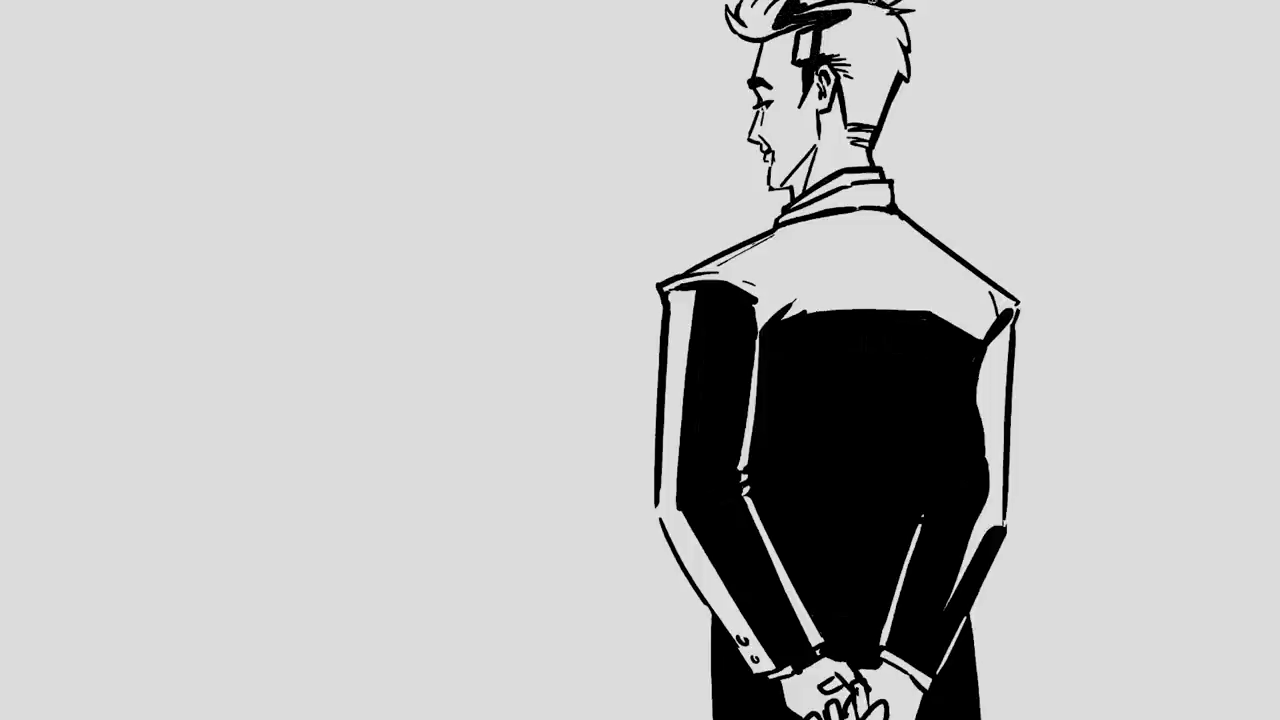
Blacken the hair and sideburn, draw the collar-to-shoulder seam, and fill the upper back black.
left_click_drag(908, 39, 940, 10)
mouse_move(818, 46)
left_mouse_down()
mouse_move(808, 62)
mouse_move(768, 12)
left_mouse_up()
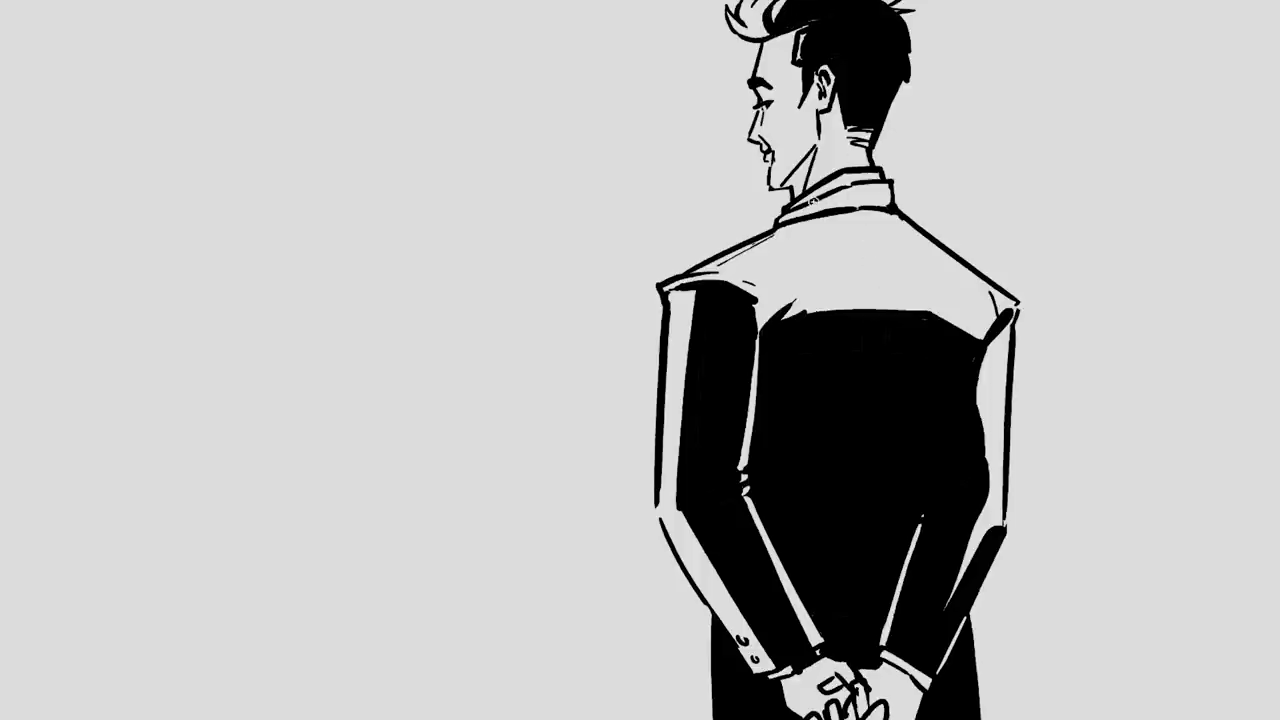
mouse_move(812, 201)
left_mouse_down()
mouse_move(818, 230)
mouse_move(784, 266)
mouse_move(772, 320)
left_mouse_up()
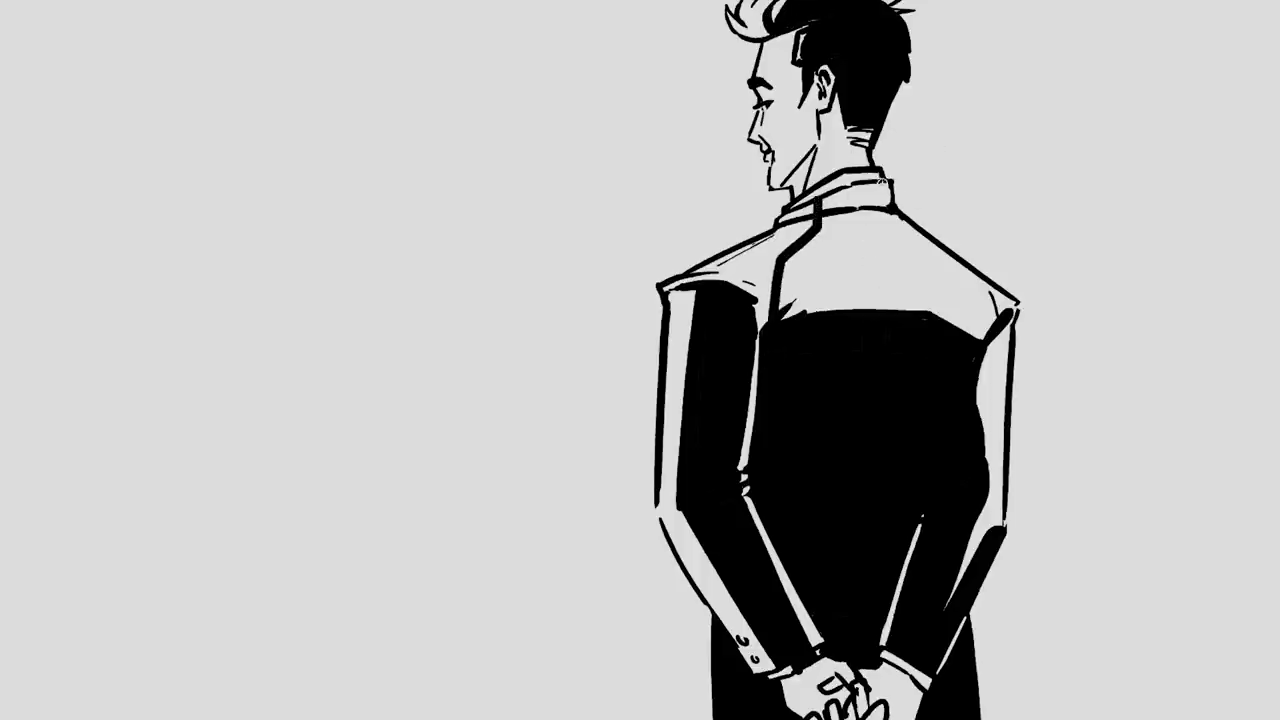
mouse_move(878, 180)
left_mouse_down()
mouse_move(885, 210)
mouse_move(990, 330)
mouse_move(885, 276)
mouse_move(833, 188)
mouse_move(866, 205)
mouse_move(866, 170)
mouse_move(844, 178)
mouse_move(862, 180)
mouse_move(857, 130)
mouse_move(826, 178)
left_mouse_up()
Shade the neck and darken the white strip along the right shoulder and arm.
mouse_move(822, 130)
left_mouse_down()
mouse_move(814, 190)
mouse_move(836, 100)
left_mouse_up()
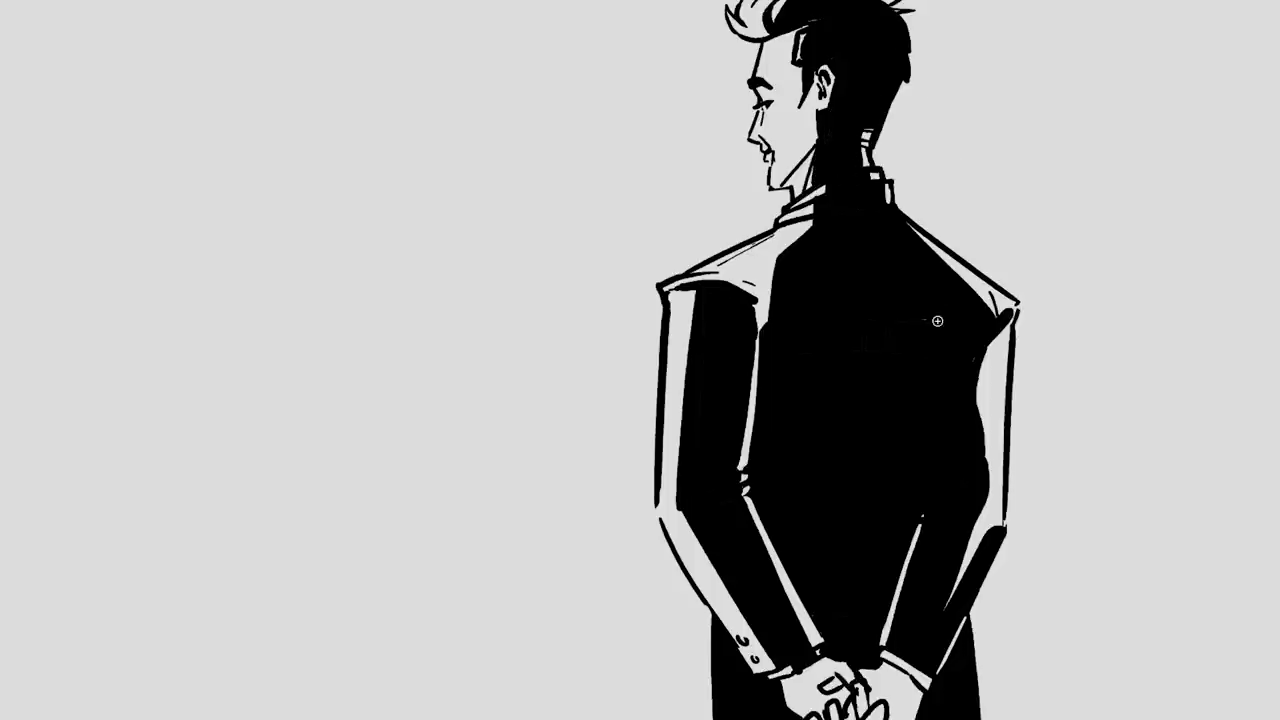
left_click_drag(1008, 317, 990, 405)
mouse_move(1000, 356)
left_mouse_down()
mouse_move(988, 415)
mouse_move(945, 455)
left_mouse_up()
Paint white seam, vertical fold, waist and hatching highlights on the black jacket back.
mouse_move(829, 343)
left_mouse_down()
mouse_move(940, 340)
mouse_move(868, 415)
left_mouse_up()
left_click_drag(890, 340, 886, 465)
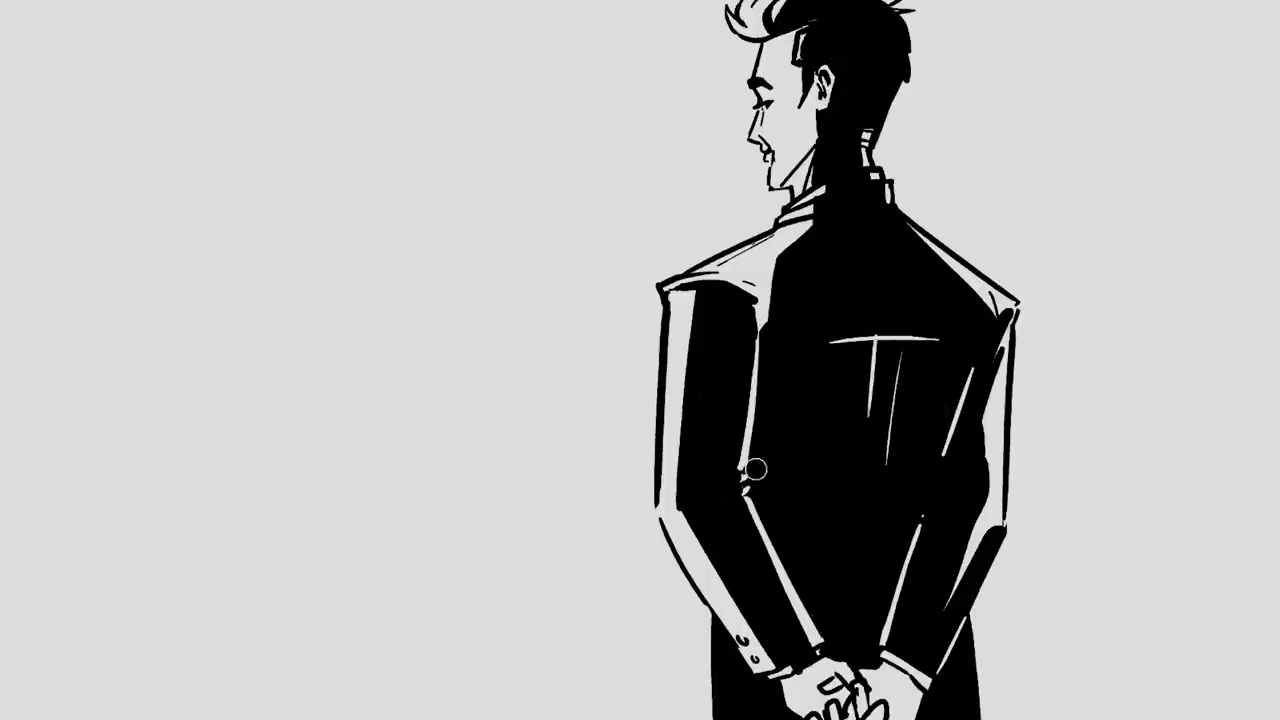
mouse_move(752, 468)
left_mouse_down()
mouse_move(792, 470)
mouse_move(804, 494)
left_mouse_up()
mouse_move(926, 492)
left_mouse_down()
mouse_move(872, 530)
mouse_move(868, 552)
left_mouse_up()
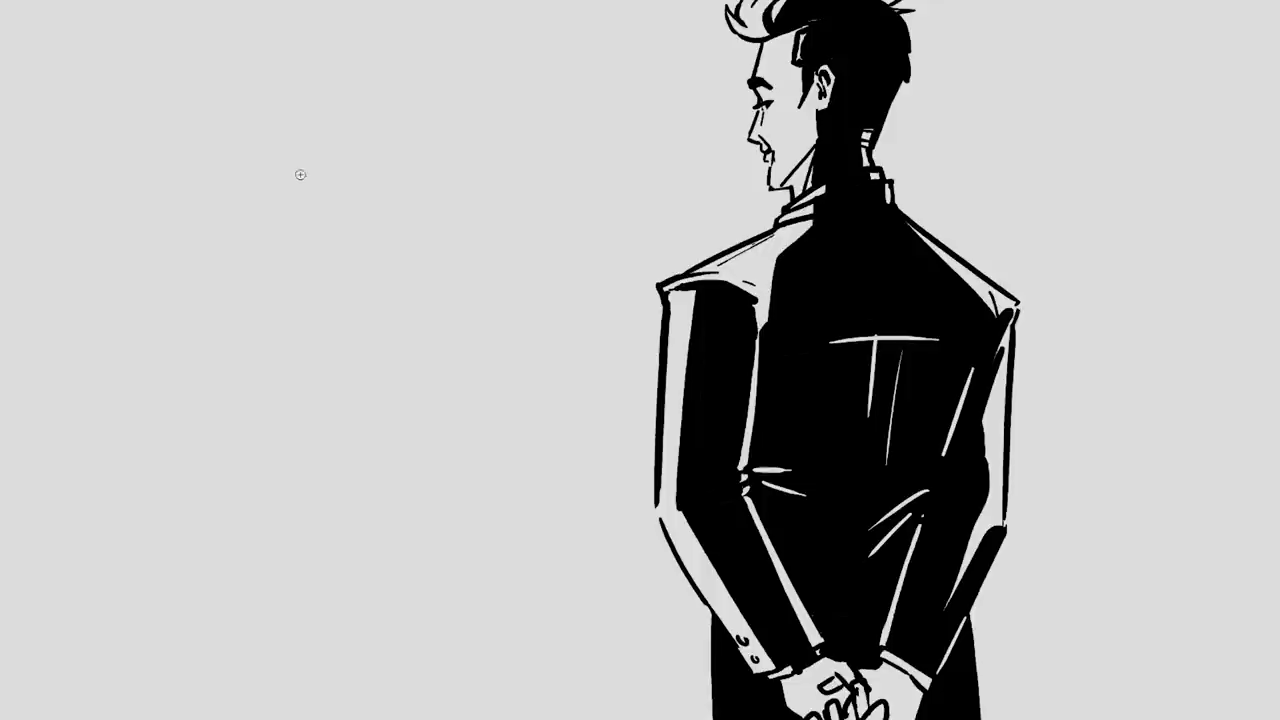
Outline the second man's head on the left, redrawing its lower-right edge.
mouse_move(293, 179)
left_mouse_down()
mouse_move(341, 128)
mouse_move(407, 131)
mouse_move(420, 256)
left_mouse_up()
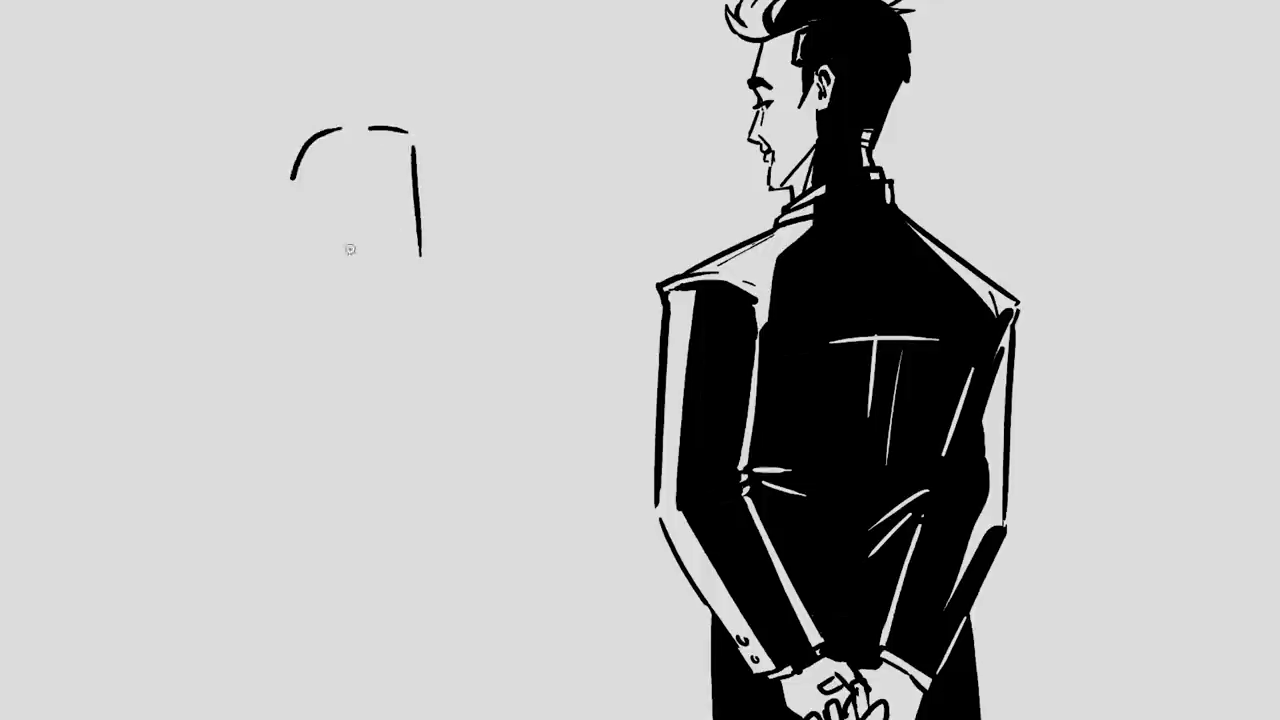
left_click_drag(311, 249, 320, 272)
left_click_drag(325, 282, 378, 305)
left_click_drag(424, 267, 402, 309)
key("ctrl+z")
left_click_drag(422, 252, 393, 306)
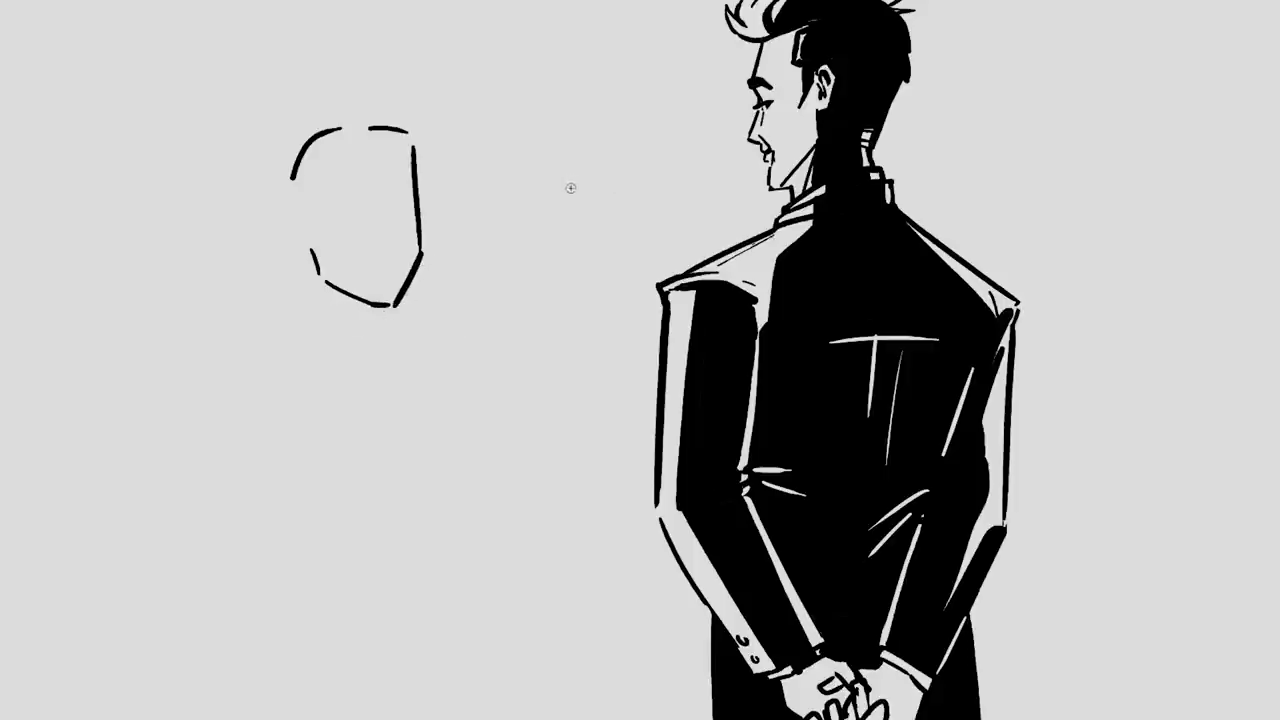
Sketch the raised hand gripping a phone, with fingers, thumb and palm edges.
mouse_move(557, 197)
left_mouse_down()
mouse_move(566, 145)
mouse_move(594, 105)
mouse_move(604, 135)
mouse_move(663, 104)
mouse_move(627, 238)
left_mouse_up()
mouse_move(656, 104)
left_mouse_down()
mouse_move(678, 200)
mouse_move(640, 216)
mouse_move(678, 192)
left_mouse_up()
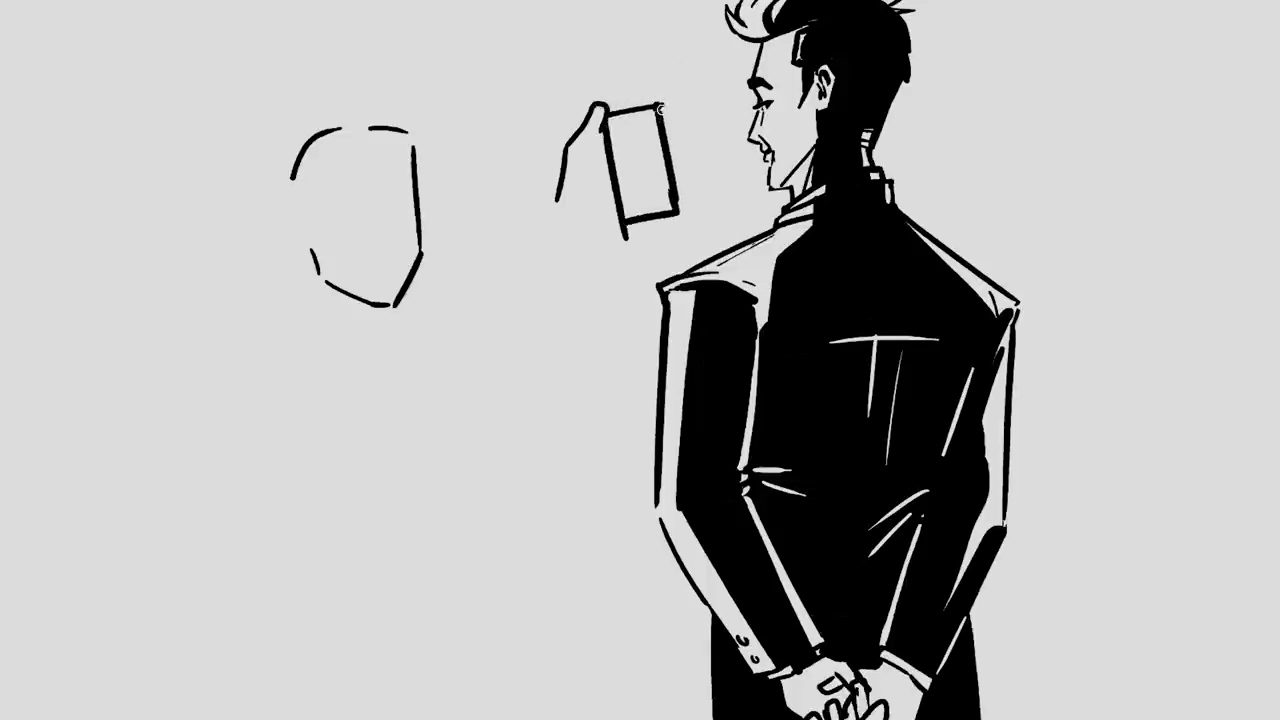
mouse_move(664, 104)
left_mouse_down()
mouse_move(670, 130)
mouse_move(626, 216)
mouse_move(672, 207)
left_mouse_up()
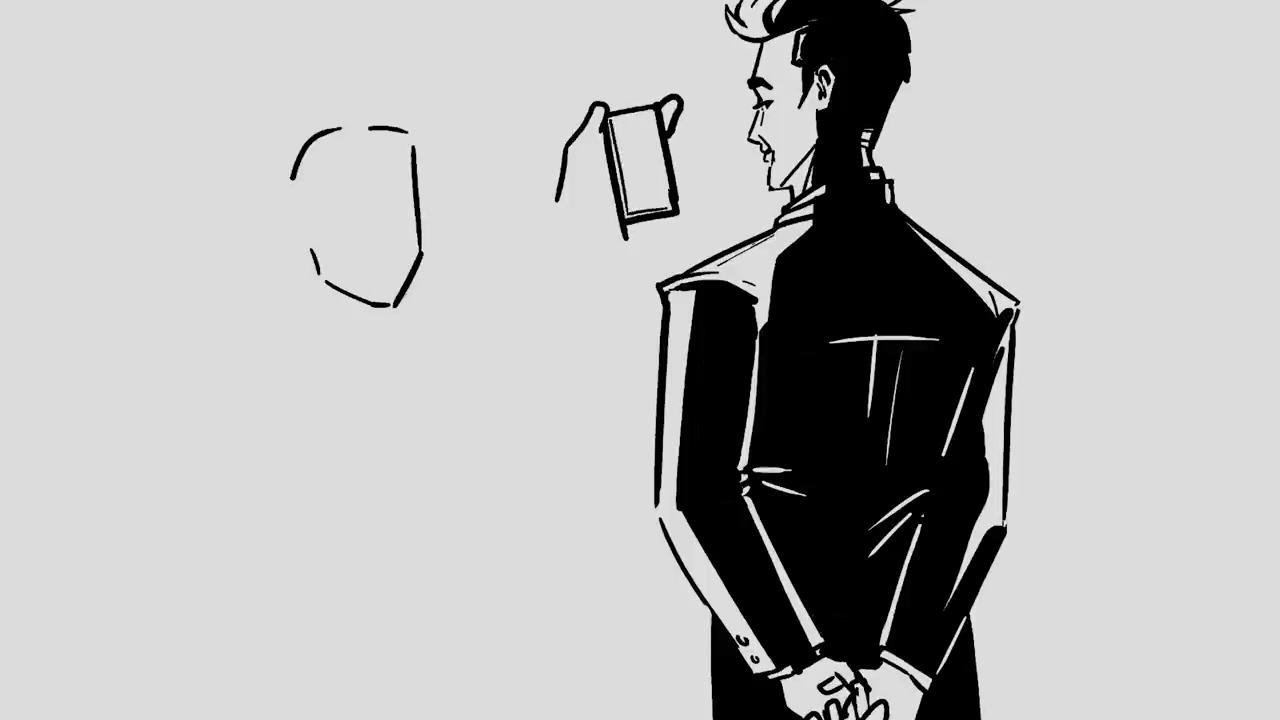
left_click_drag(650, 112, 670, 206)
key("ctrl+z")
key("ctrl+z")
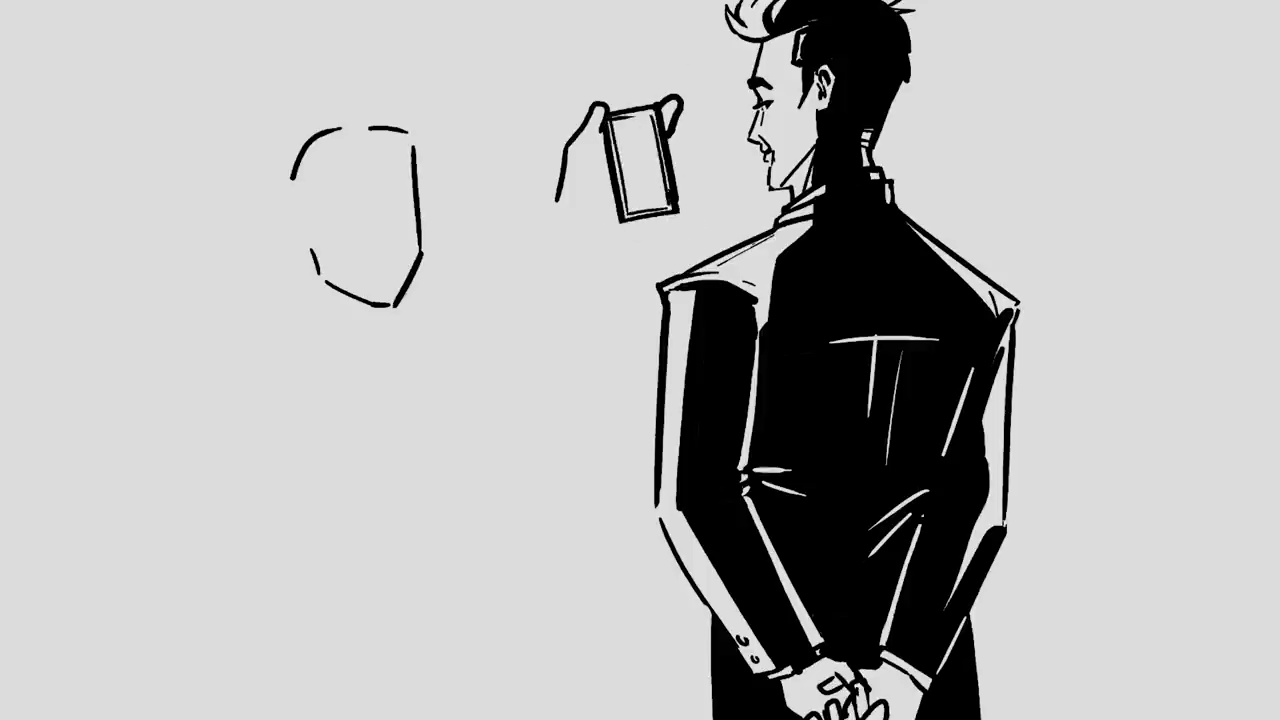
mouse_move(671, 130)
left_mouse_down()
mouse_move(690, 224)
mouse_move(642, 226)
left_mouse_up()
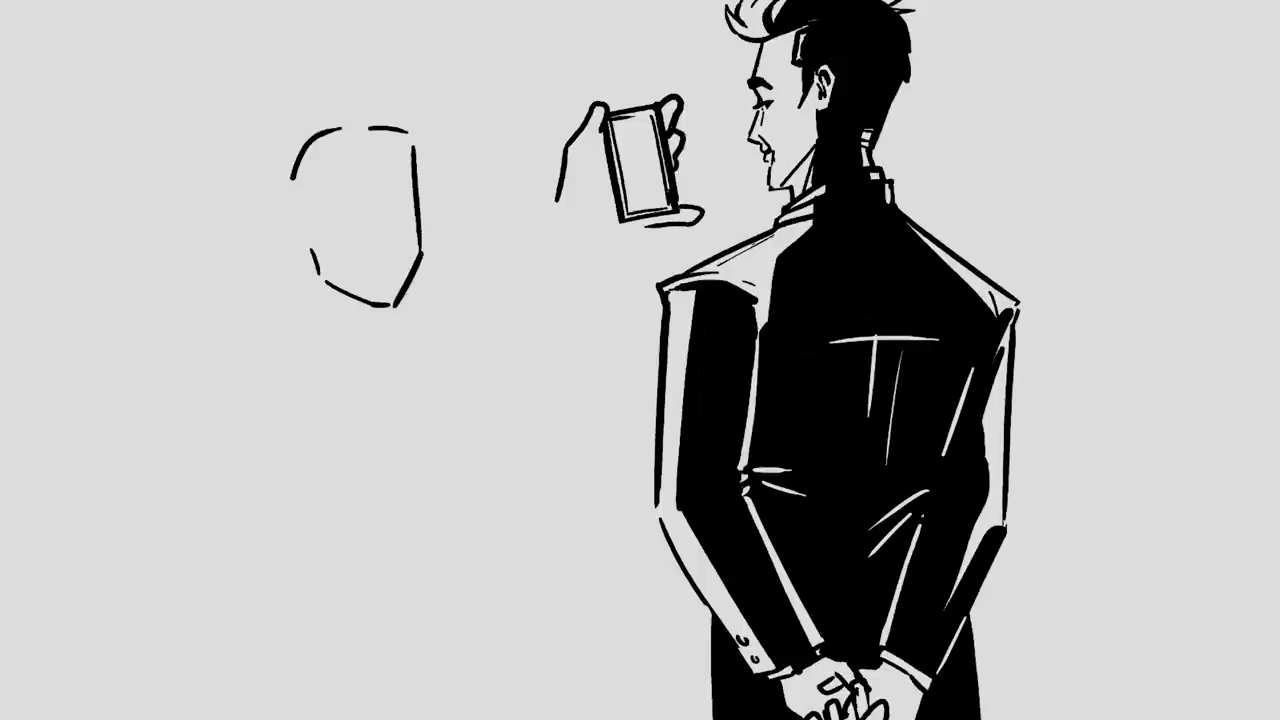
left_click_drag(602, 129, 595, 157)
left_click_drag(558, 198, 607, 276)
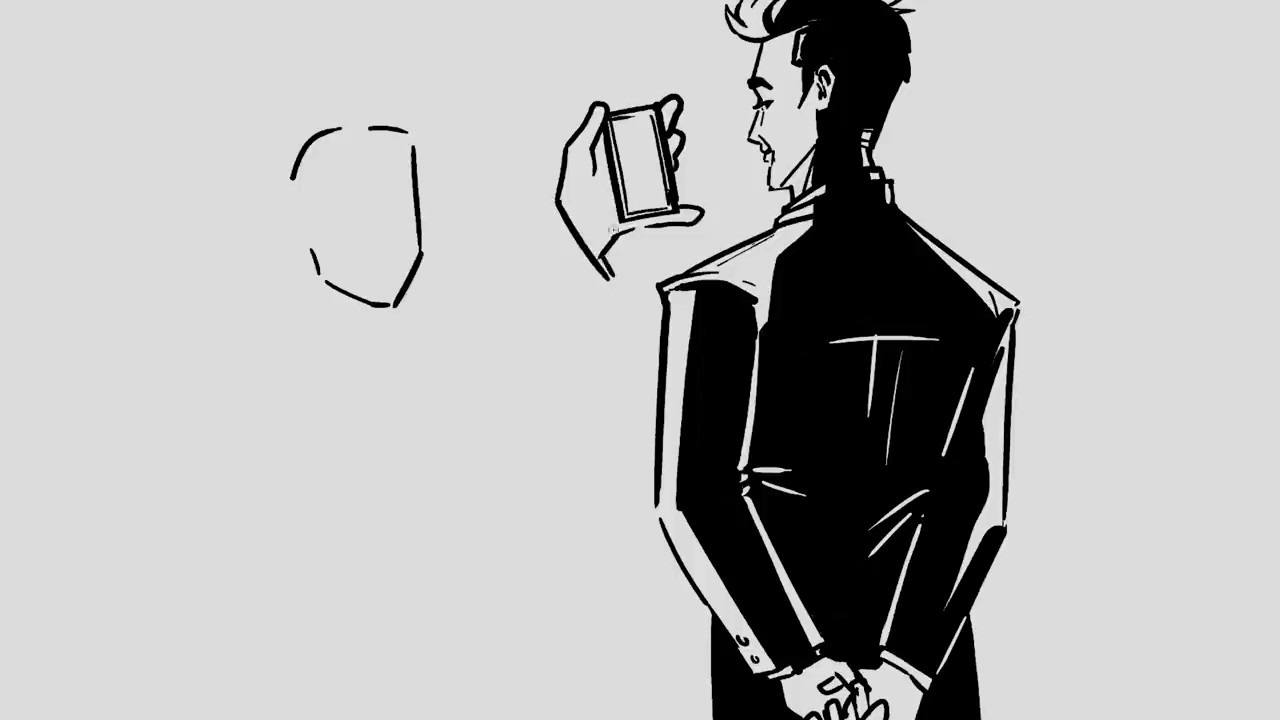
mouse_move(560, 193)
left_mouse_down()
mouse_move(548, 220)
mouse_move(598, 284)
left_mouse_up()
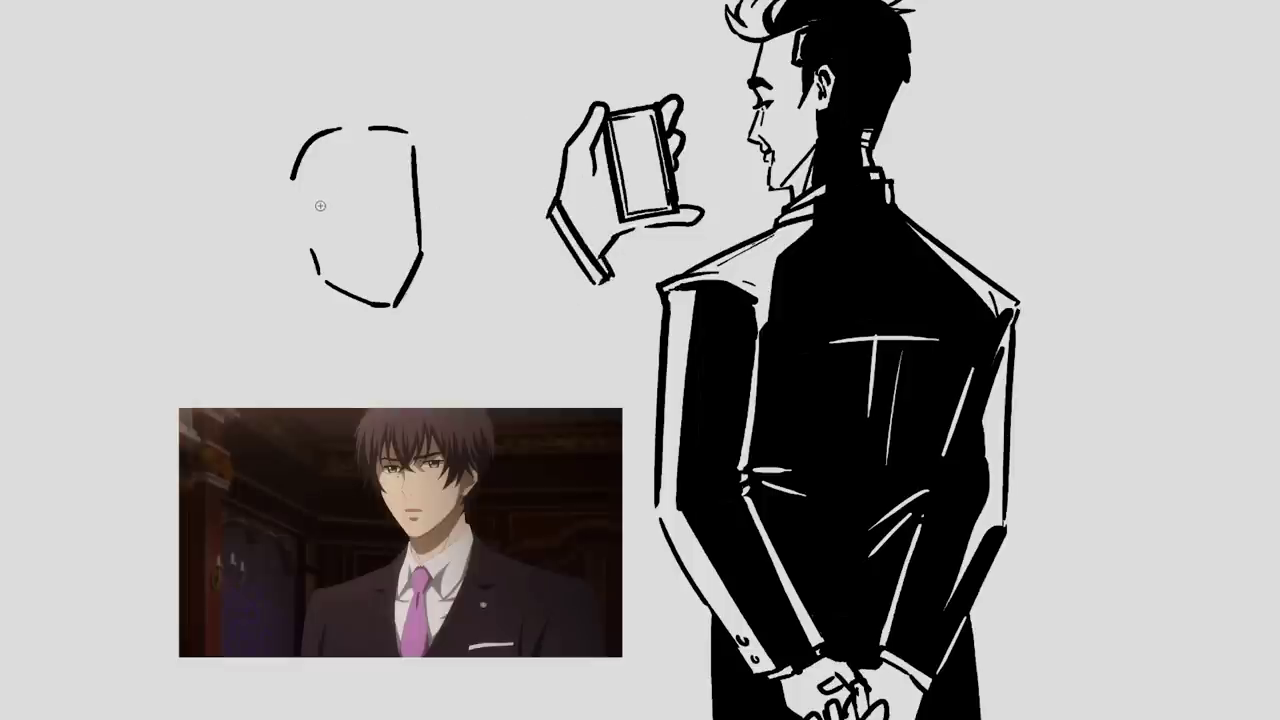
Draw a guide line across the left head and a nose line, discarding a misplaced eyebrow.
left_click_drag(314, 208, 413, 186)
key("ctrl+z")
left_click_drag(312, 208, 410, 196)
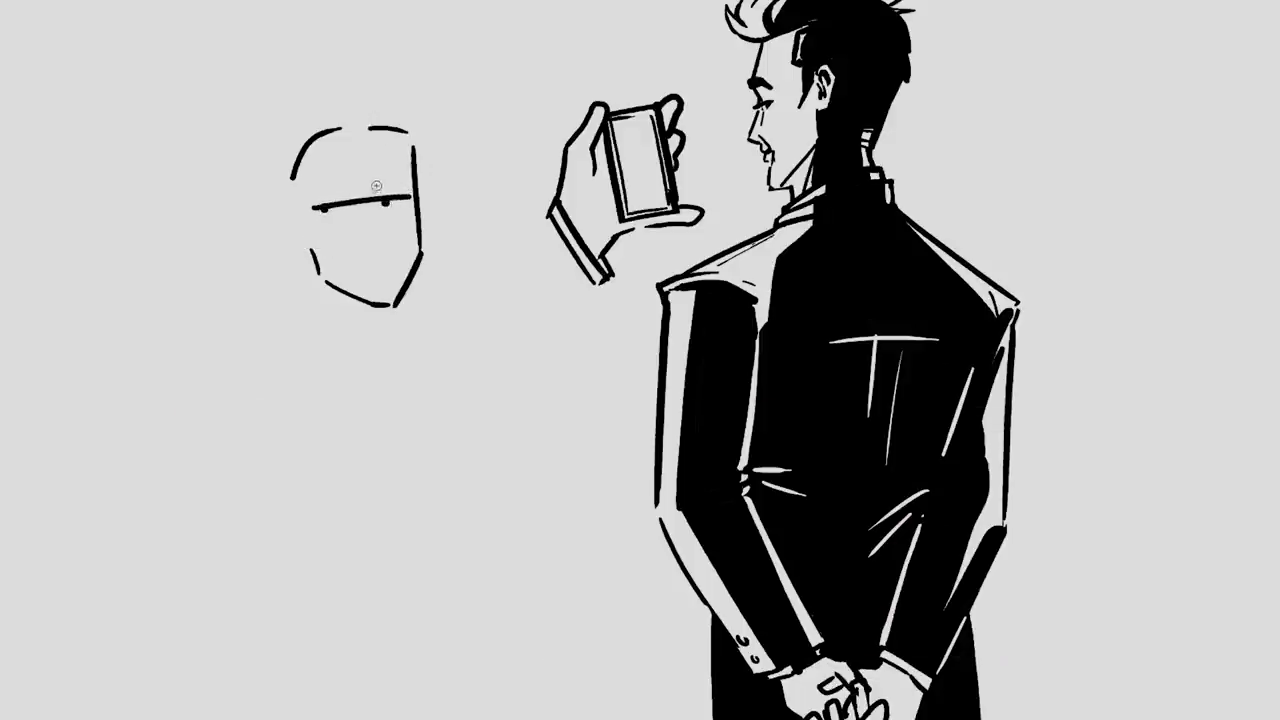
mouse_move(376, 184)
left_mouse_down()
mouse_move(385, 242)
mouse_move(394, 237)
left_mouse_up()
left_click_drag(378, 186, 410, 178)
key("ctrl+z")
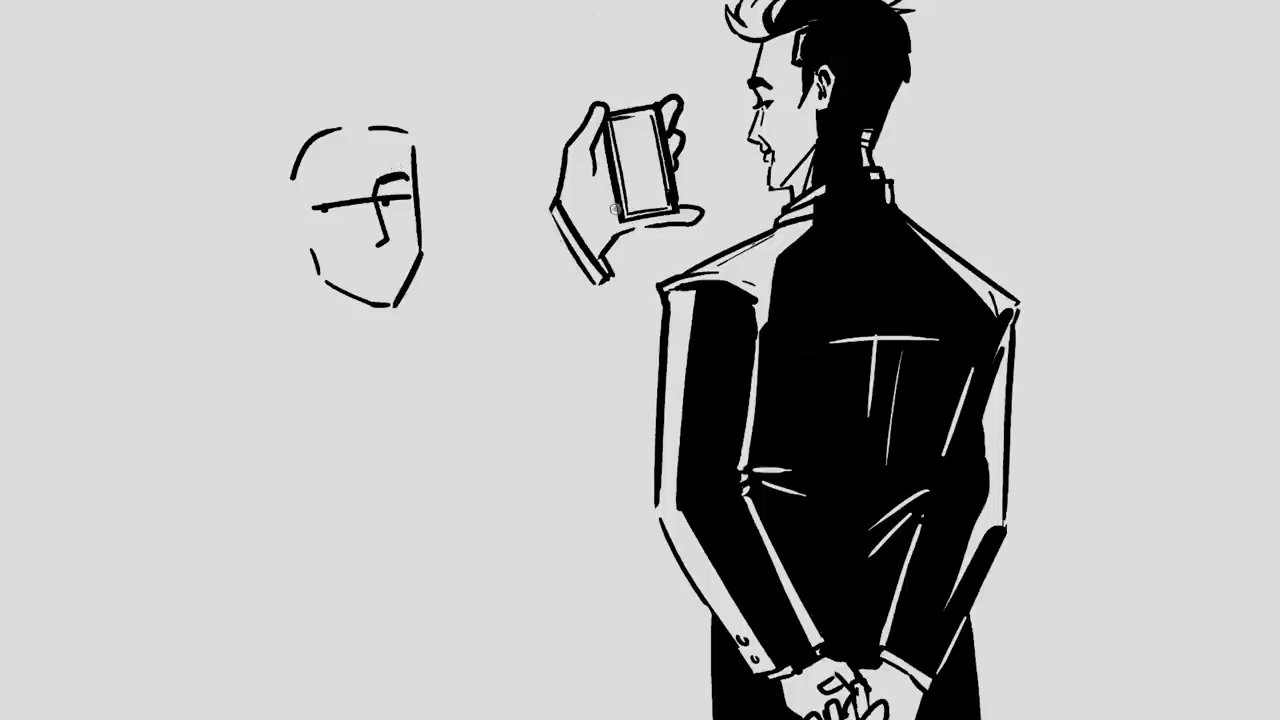
Touch up the palm and lasso the phone-holding hand for free transform.
left_click_drag(613, 201, 597, 195)
left_click_drag(578, 332, 515, 314)
key("ctrl+t")
Shrink and slightly rotate the phone-holding hand, then apply and deselect.
left_click_drag(728, 321, 692, 279)
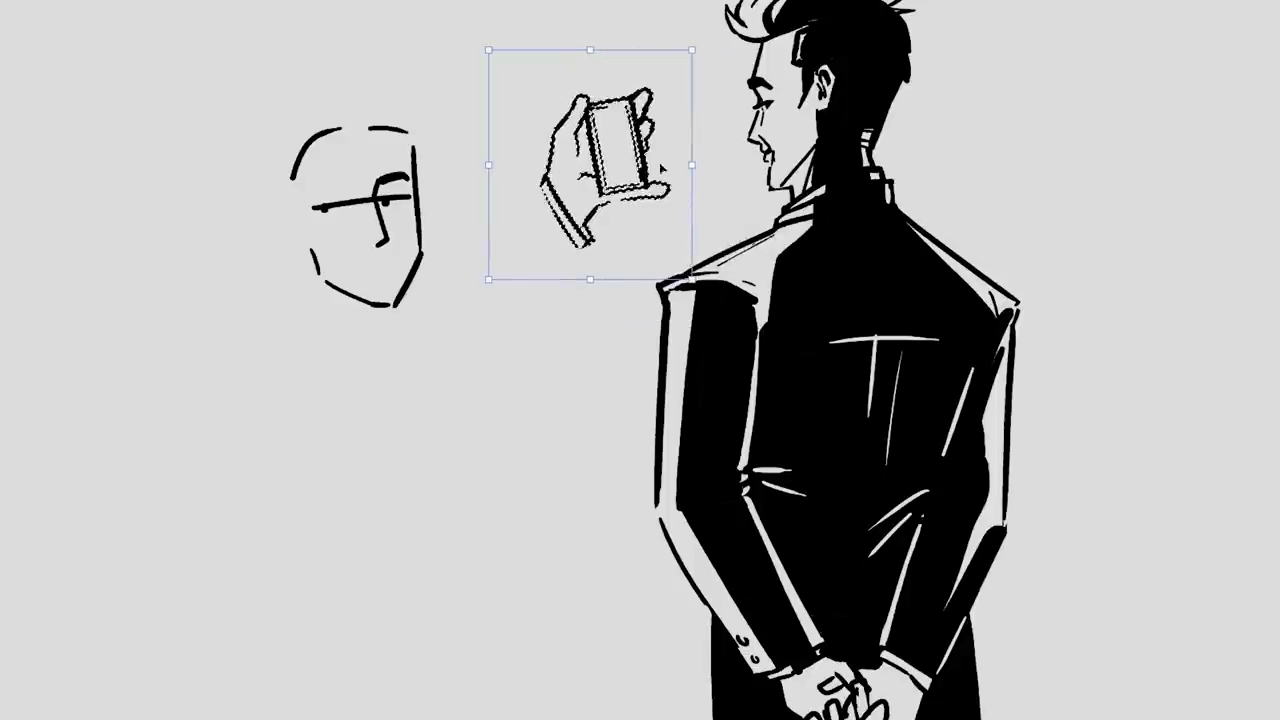
left_click_drag(698, 62, 676, 150)
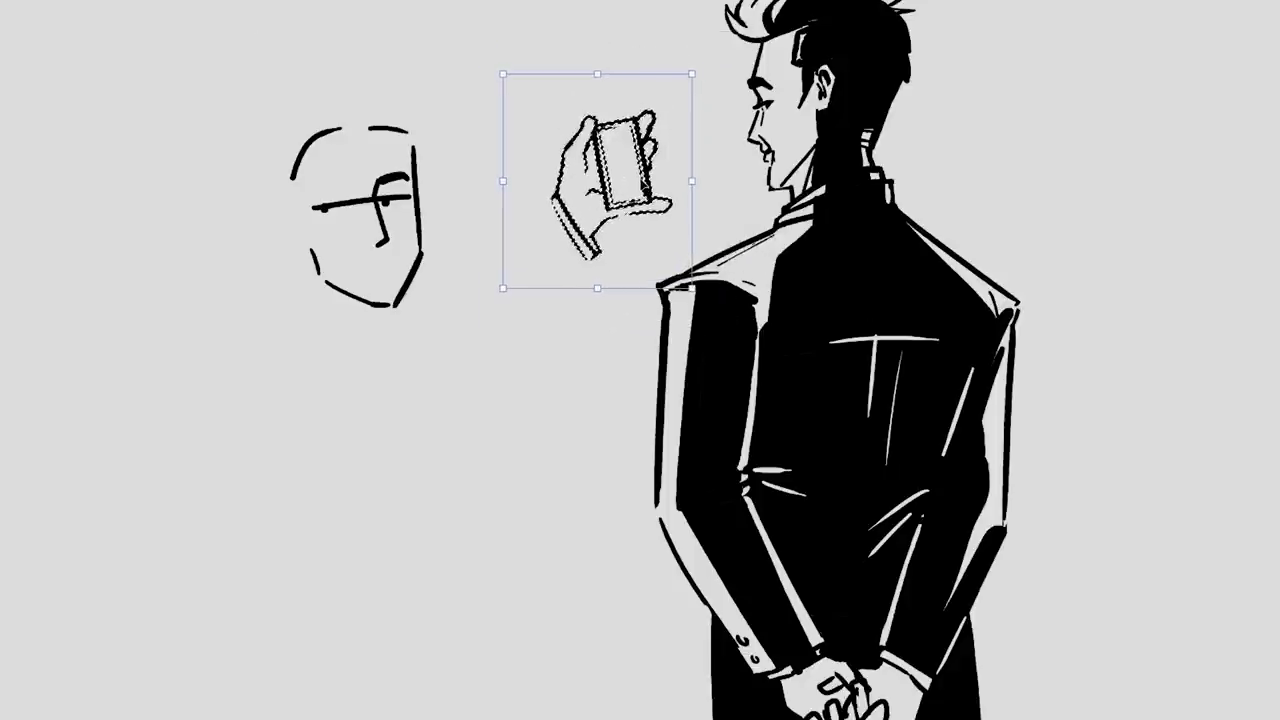
key("Return")
key("ctrl+d")
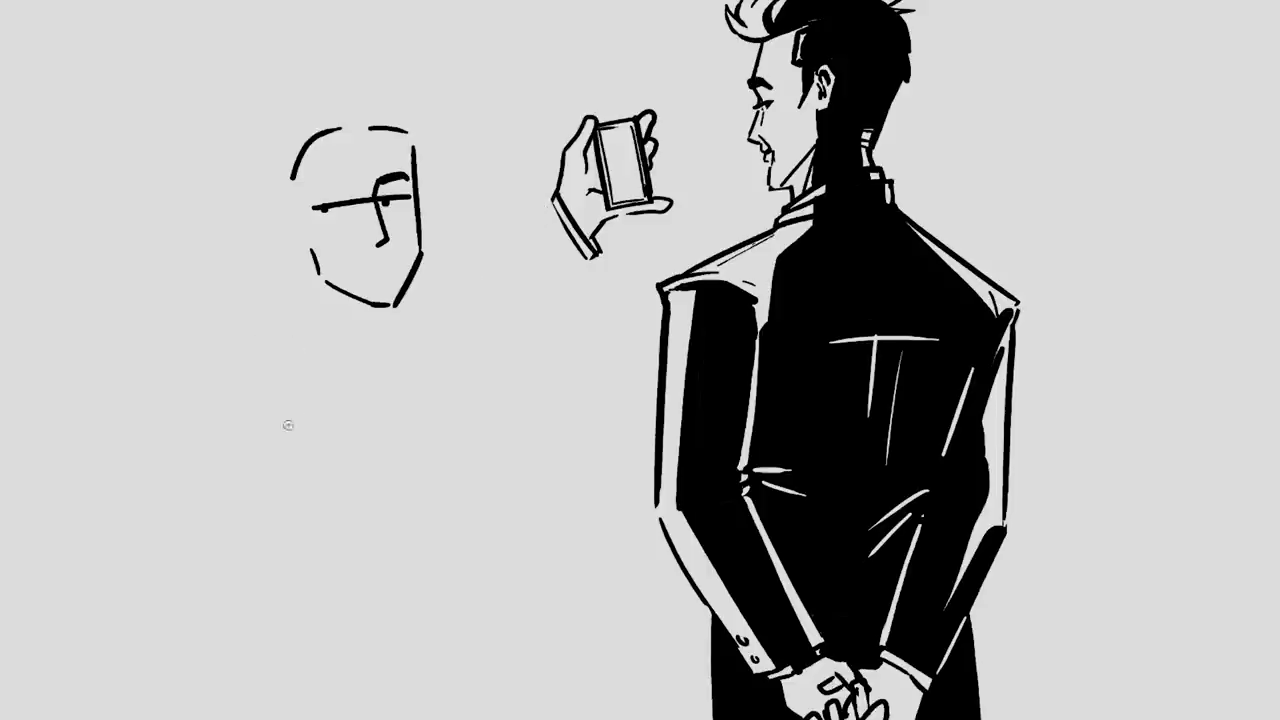
Draw a thick eyebrow, eye stroke, mouth, ear and hair tufts on the left head.
left_click_drag(358, 180, 306, 190)
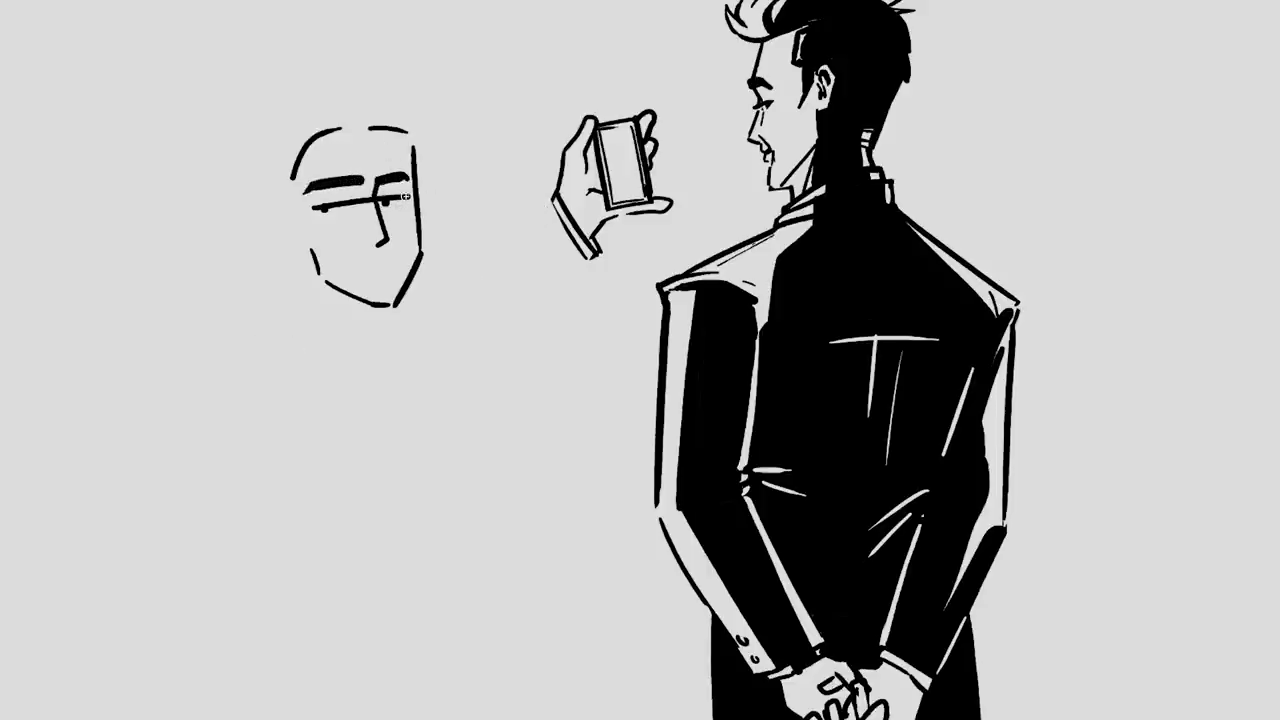
mouse_move(320, 210)
left_mouse_down()
mouse_move(309, 214)
mouse_move(357, 201)
mouse_move(374, 246)
left_mouse_up()
key("ctrl+z")
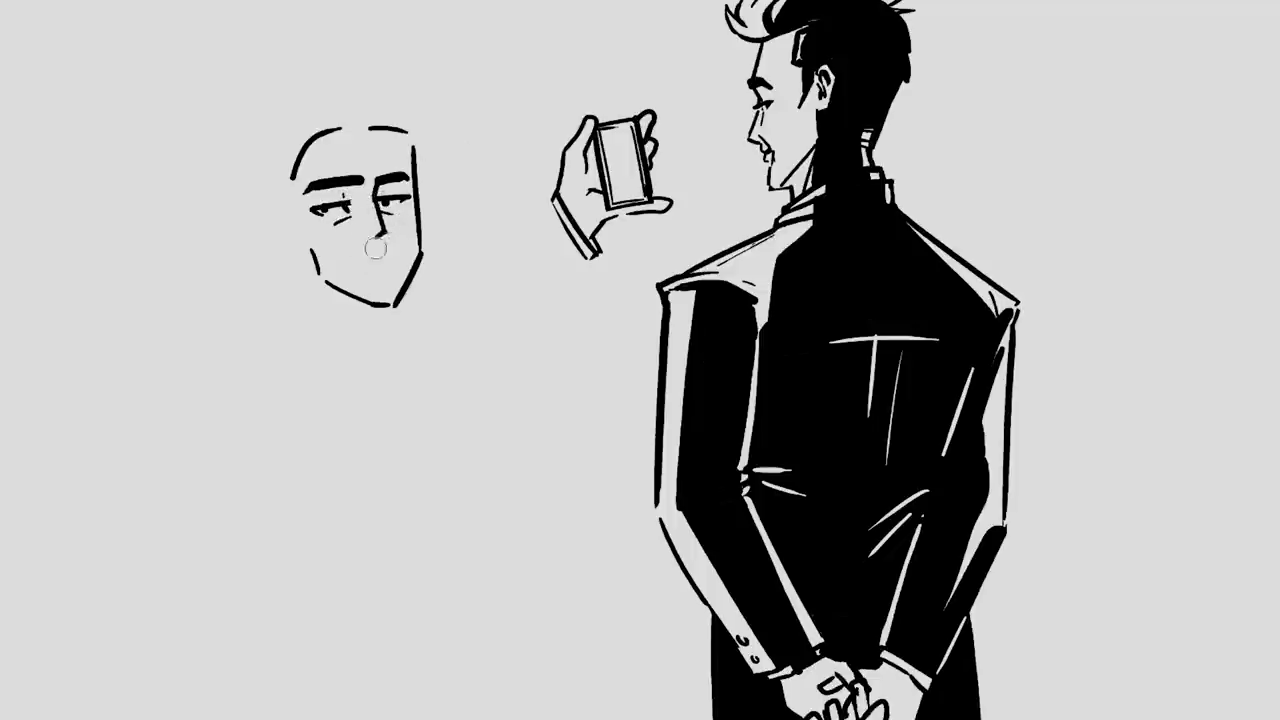
left_click_drag(385, 260, 400, 262)
key("ctrl+z")
mouse_move(317, 139)
left_mouse_down()
mouse_move(358, 156)
mouse_move(420, 150)
left_mouse_up()
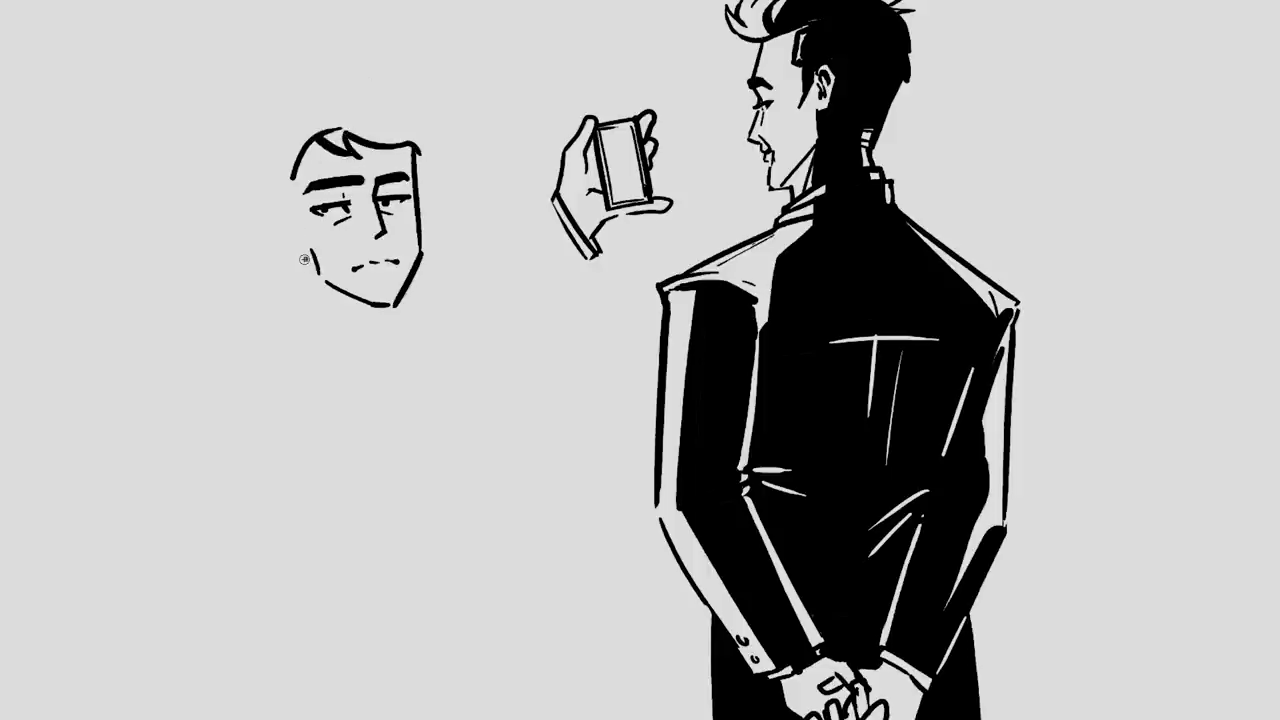
mouse_move(304, 259)
left_mouse_down()
mouse_move(282, 200)
mouse_move(276, 228)
mouse_move(304, 261)
left_mouse_up()
key("ctrl+z")
mouse_move(258, 146)
left_mouse_down()
mouse_move(238, 188)
mouse_move(282, 218)
mouse_move(274, 140)
mouse_move(364, 92)
mouse_move(434, 176)
mouse_move(417, 192)
left_mouse_up()
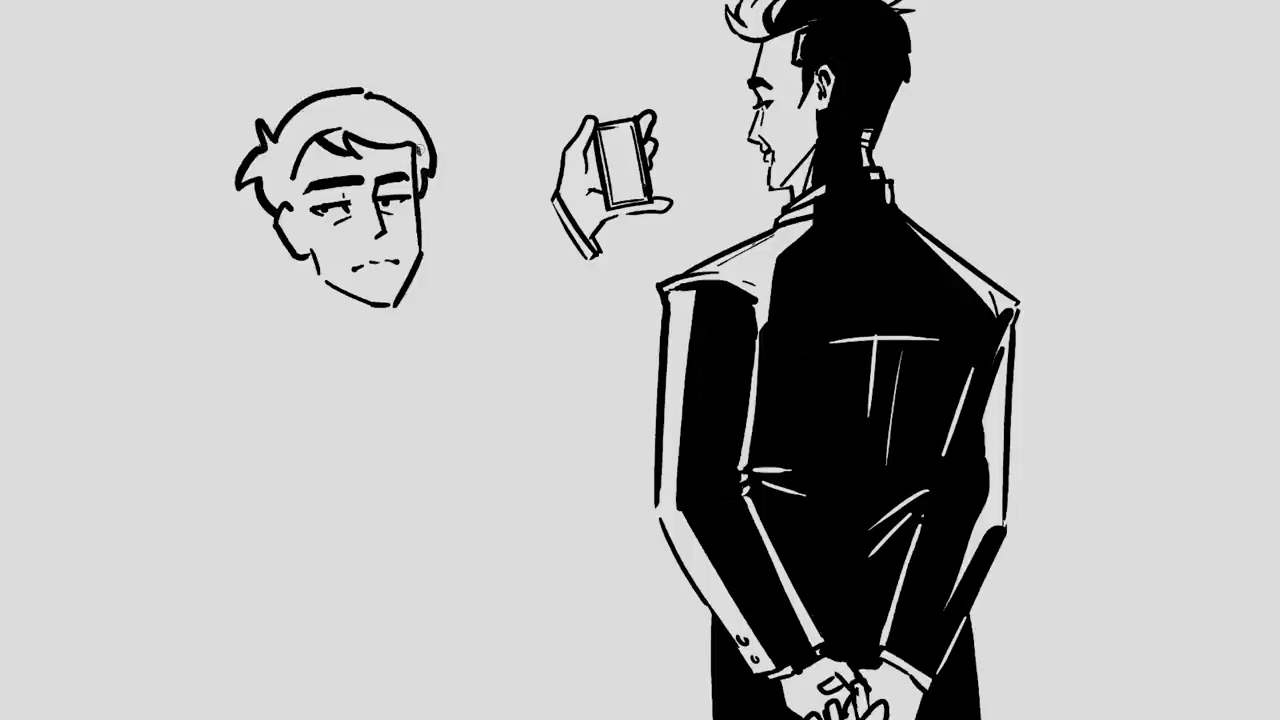
Draw the face side and forehead hair line, fill the hair black, and add a strand.
left_click_drag(312, 136, 297, 217)
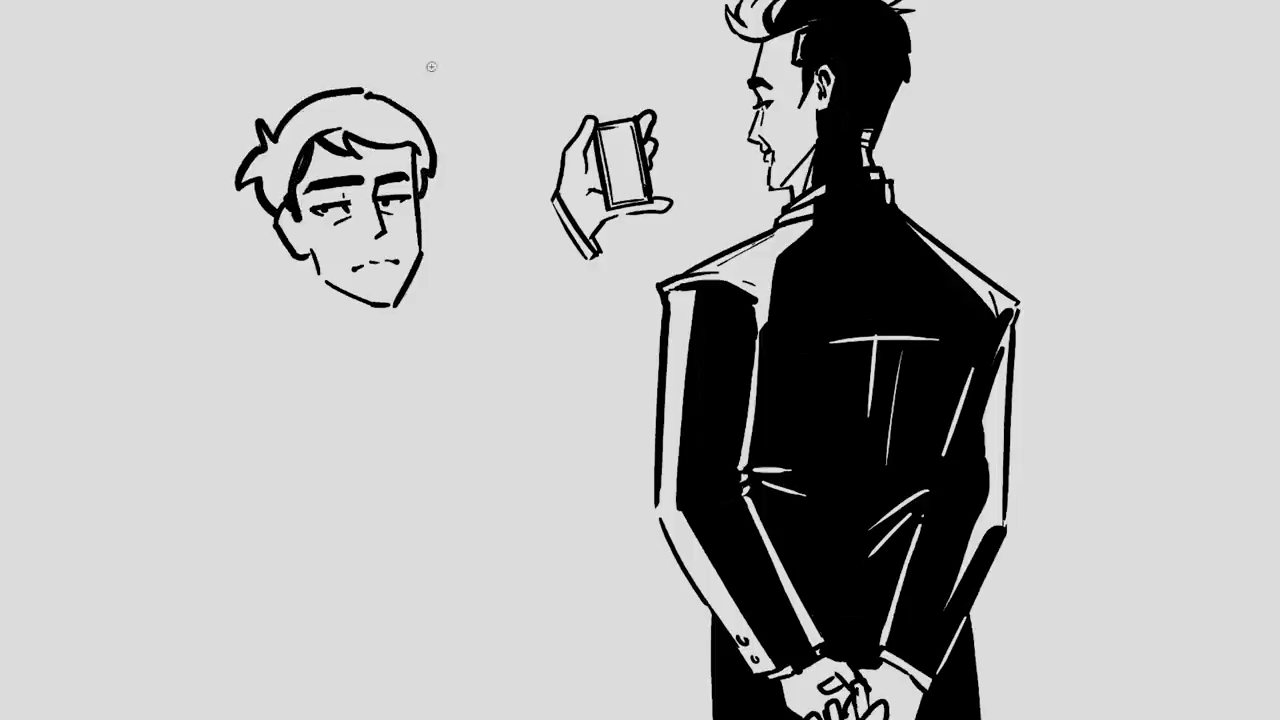
left_click_drag(350, 132, 432, 172)
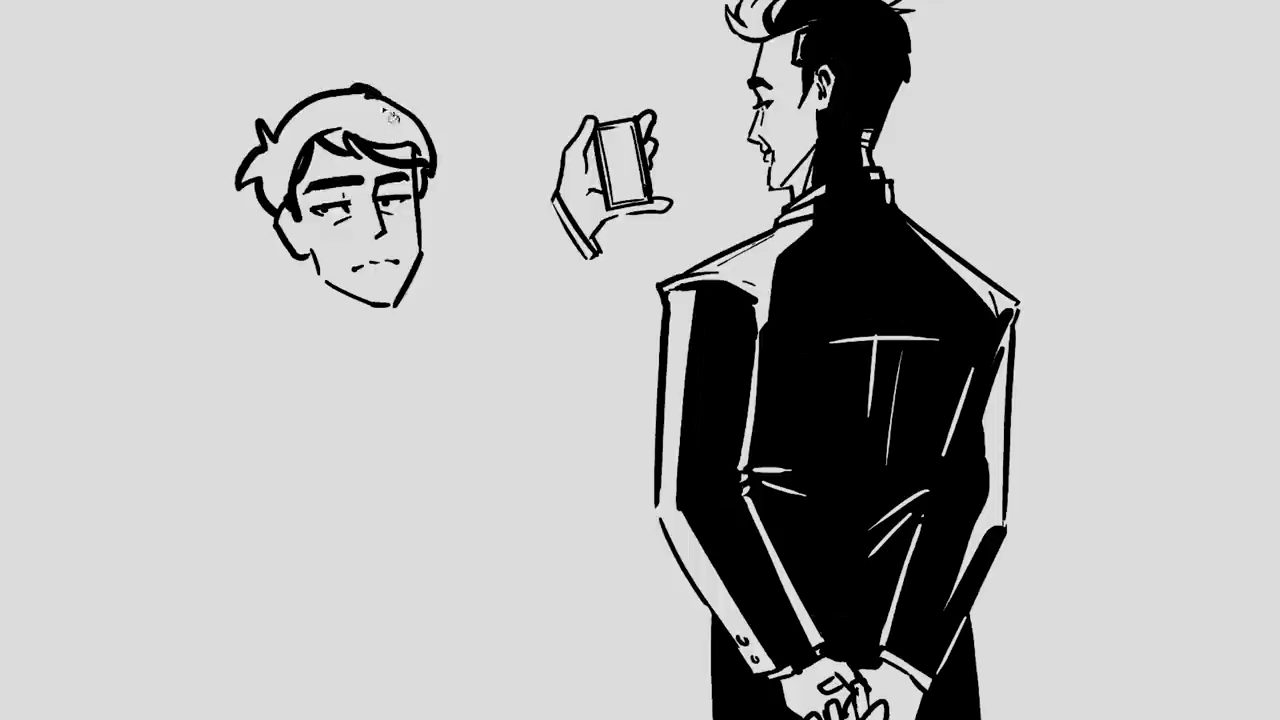
left_click(391, 117)
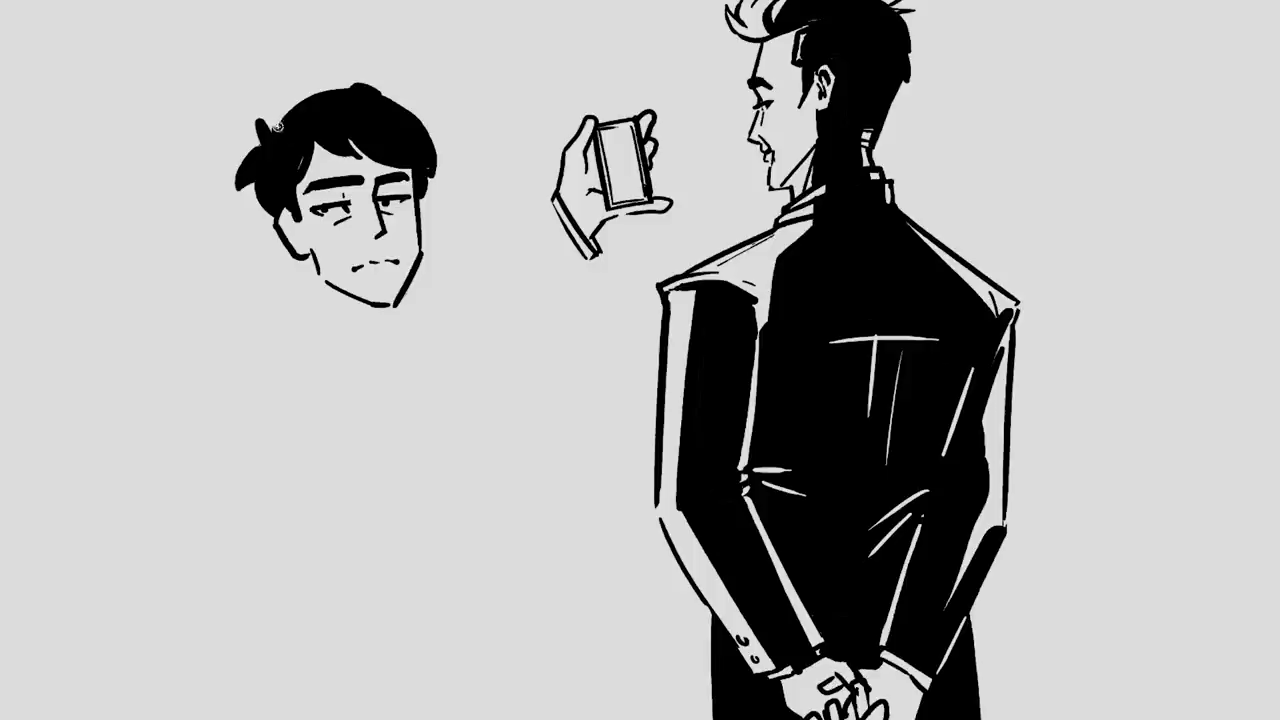
mouse_move(372, 79)
left_mouse_down()
mouse_move(422, 99)
mouse_move(344, 95)
left_mouse_up()
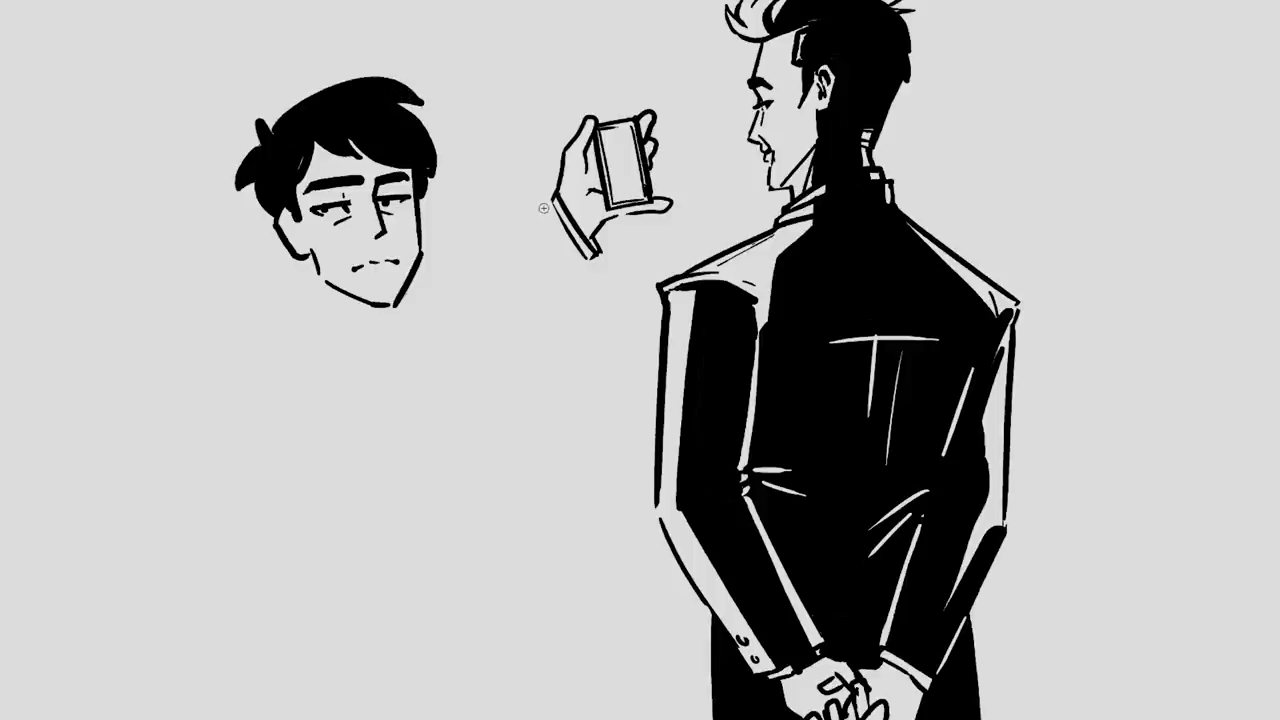
left_click_drag(548, 204, 525, 235)
mouse_move(302, 263)
left_mouse_down()
mouse_move(345, 332)
mouse_move(369, 344)
mouse_move(336, 395)
left_mouse_up()
key("ctrl+z")
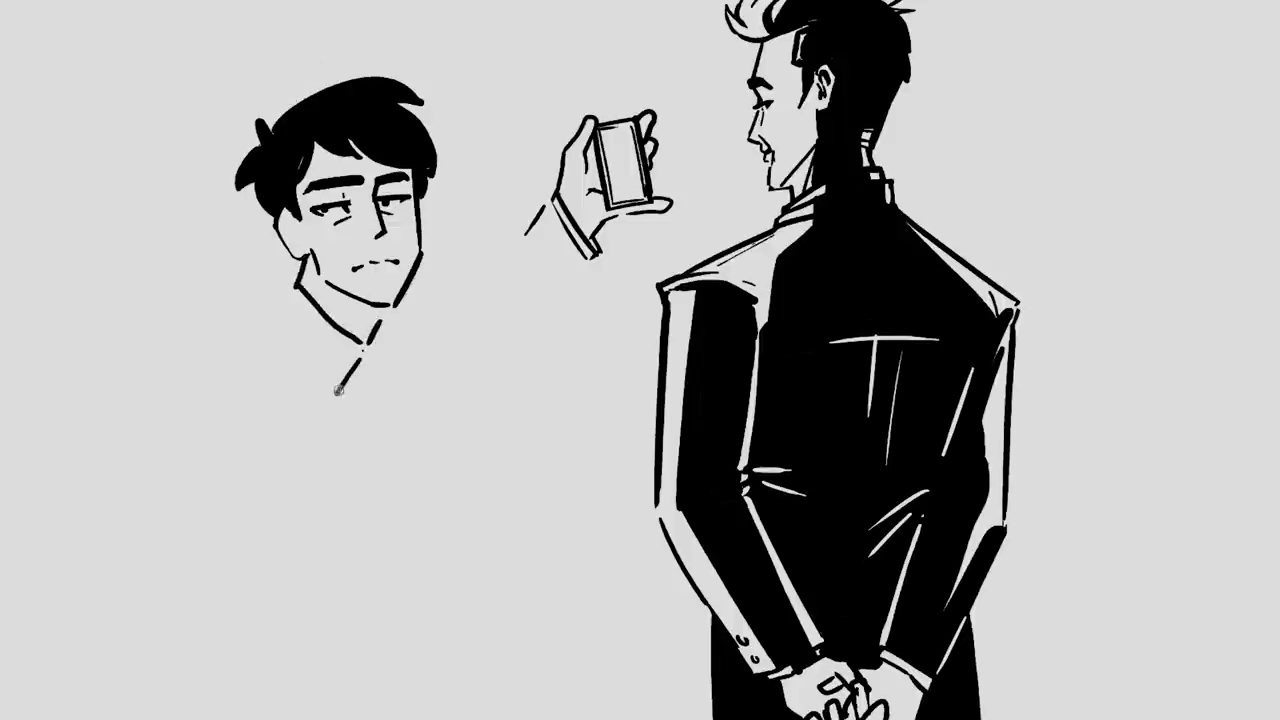
Lasso the left head and scale it smaller, moving it down-right.
key("l")
left_click_drag(490, 245, 488, 240)
key("ctrl+t")
left_click_drag(490, 454, 445, 388)
left_click_drag(376, 135, 432, 146)
Apply the head resize, add neck and shoulder lines, and move the head about 84 px left.
key("Return")
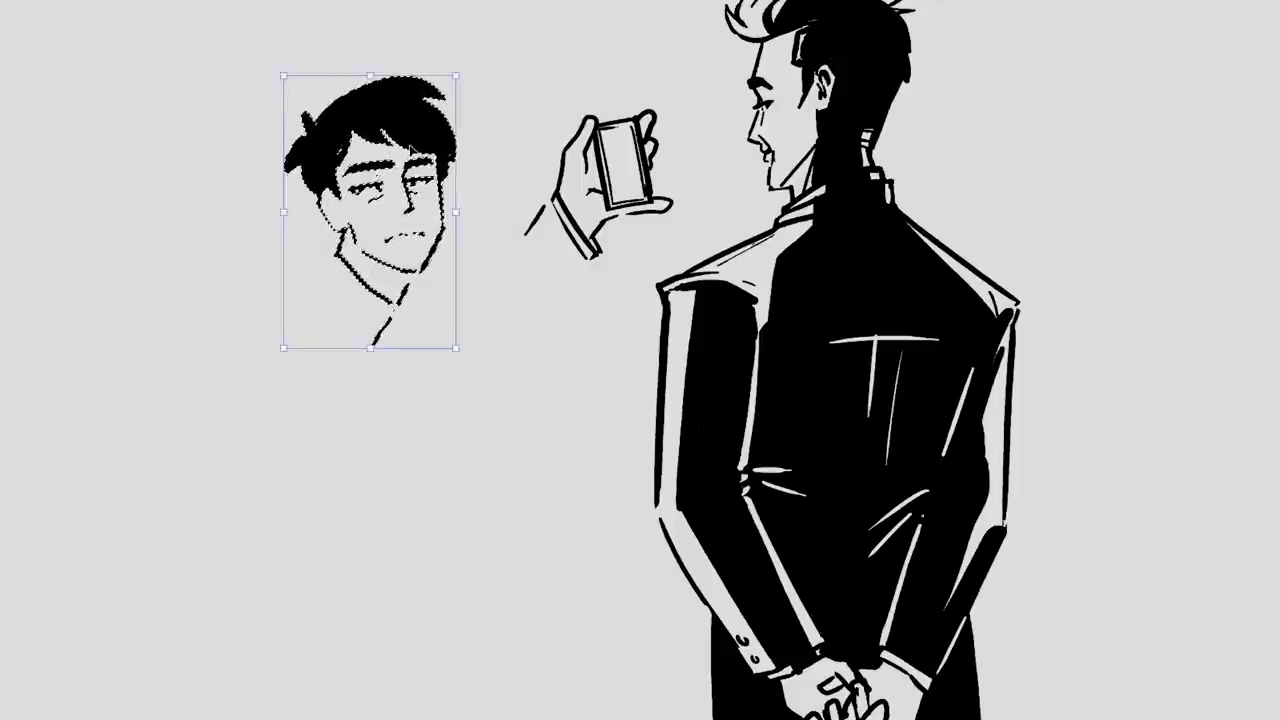
key("ctrl+d")
mouse_move(426, 281)
left_mouse_down()
mouse_move(472, 278)
mouse_move(513, 350)
left_mouse_up()
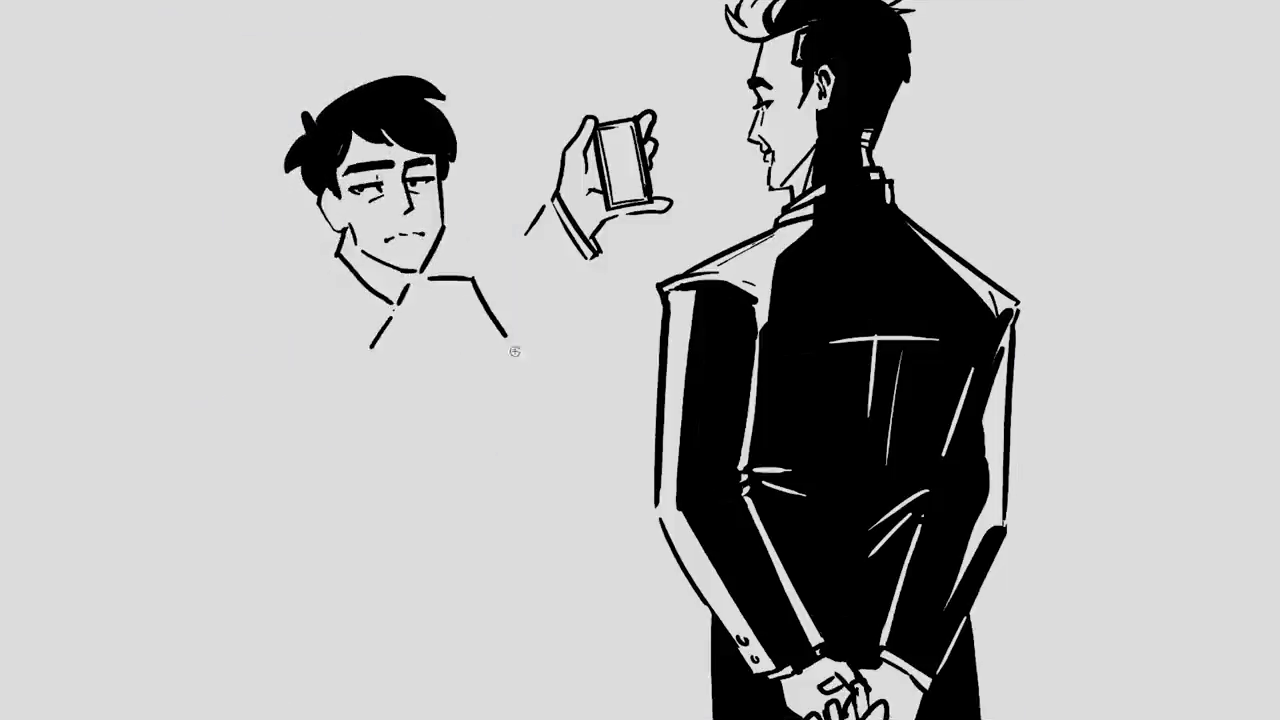
left_click_drag(544, 206, 528, 234)
mouse_move(506, 436)
left_mouse_down()
mouse_move(300, 75)
mouse_move(500, 432)
left_mouse_up()
key("ctrl+t")
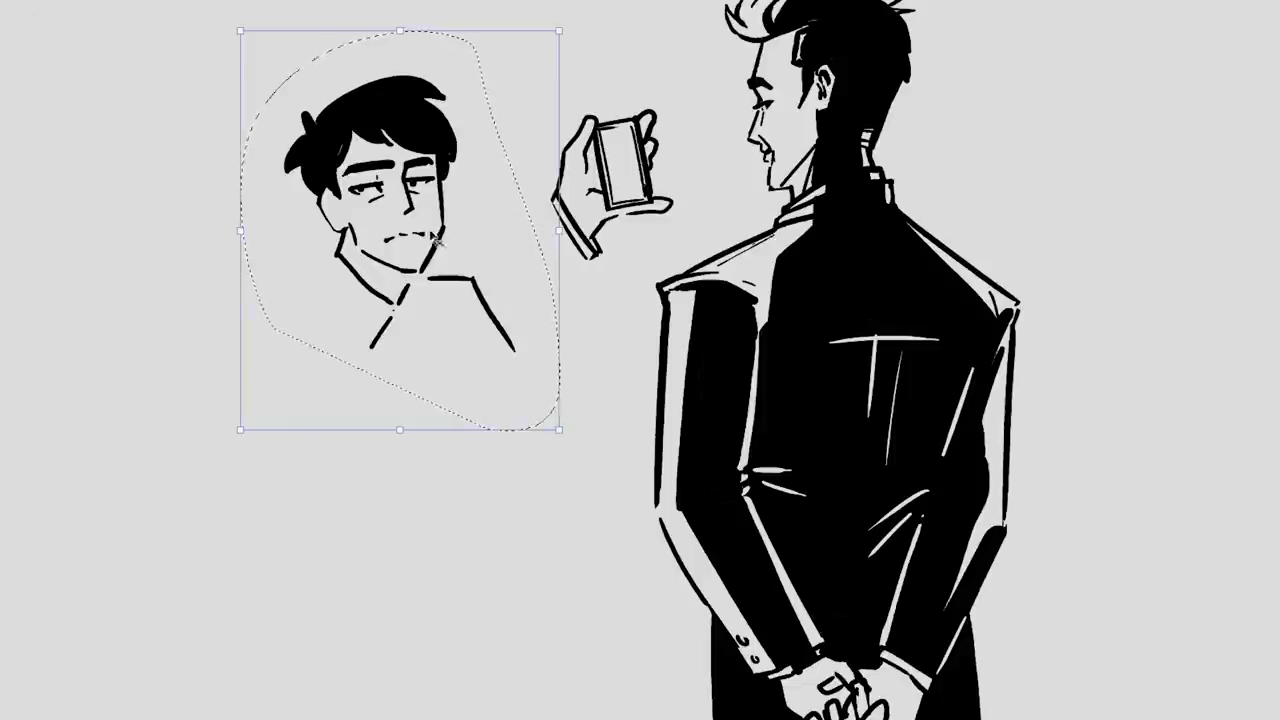
left_click_drag(444, 194, 360, 190)
key("Return")
key("ctrl+d")
Draw the raised arm, sleeve, shoulders and the jacket's back and front edges.
left_click_drag(548, 212, 460, 320)
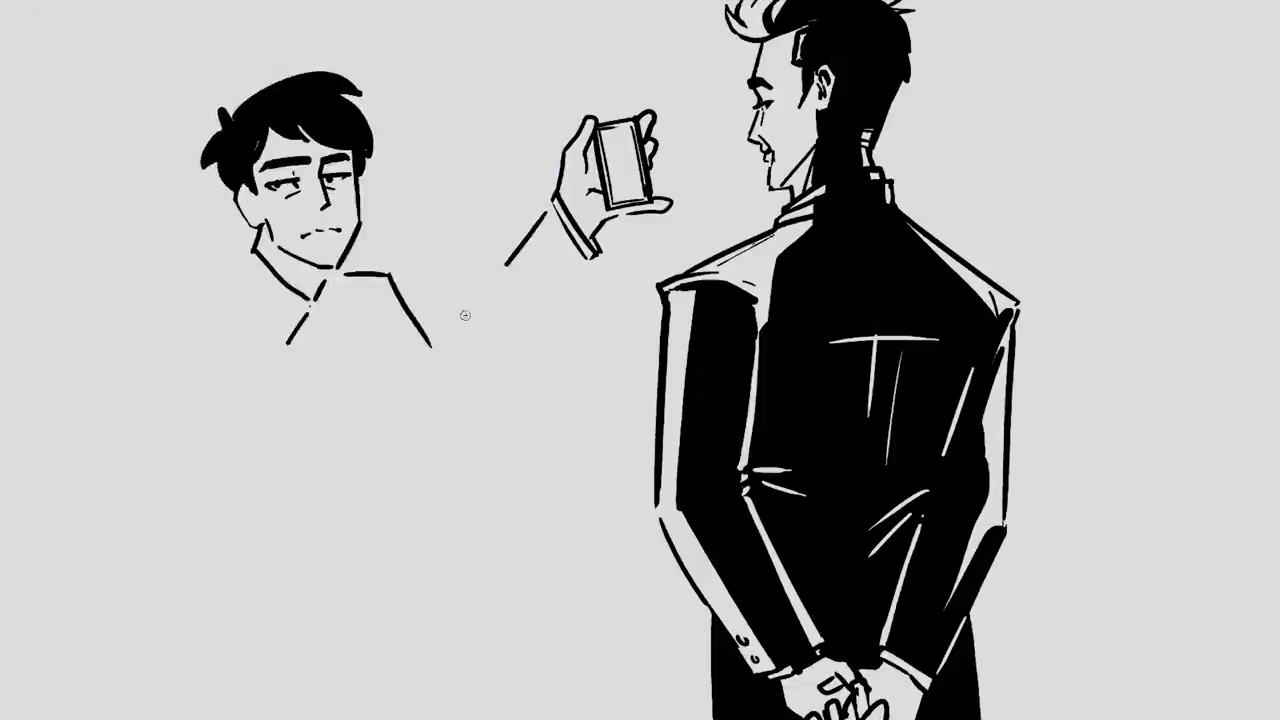
left_click_drag(345, 273, 430, 345)
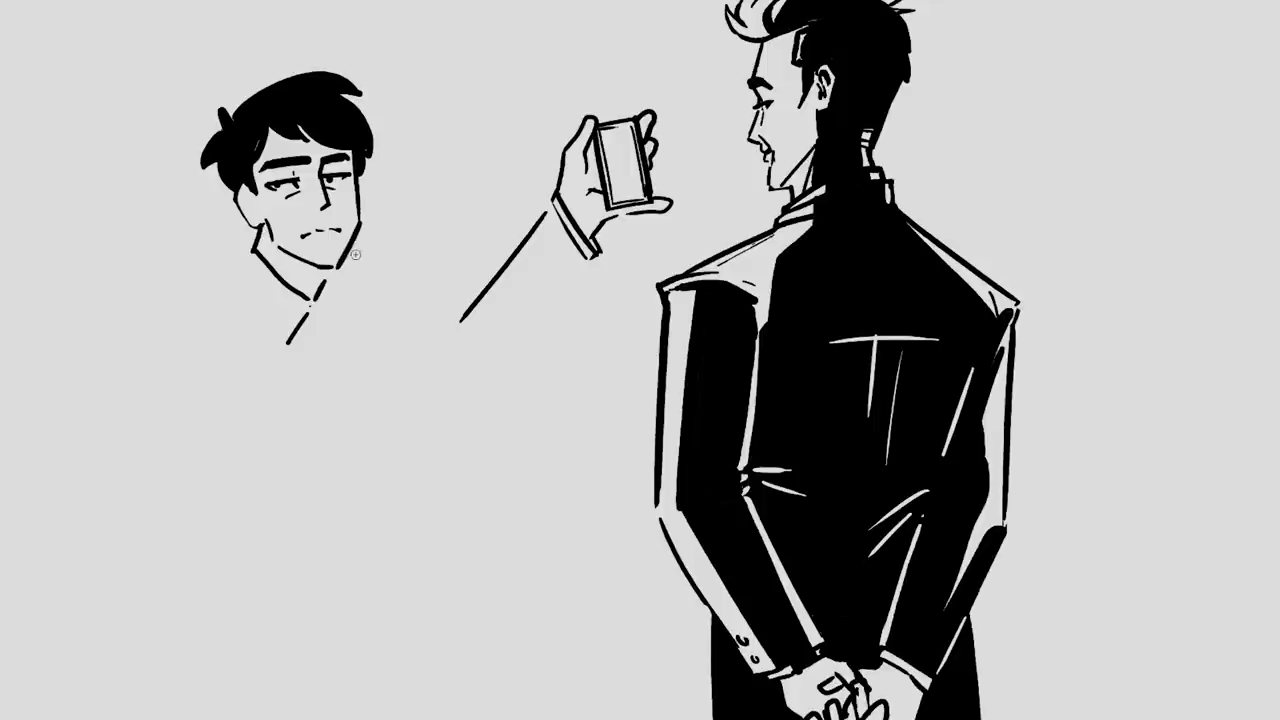
left_click_drag(352, 253, 472, 348)
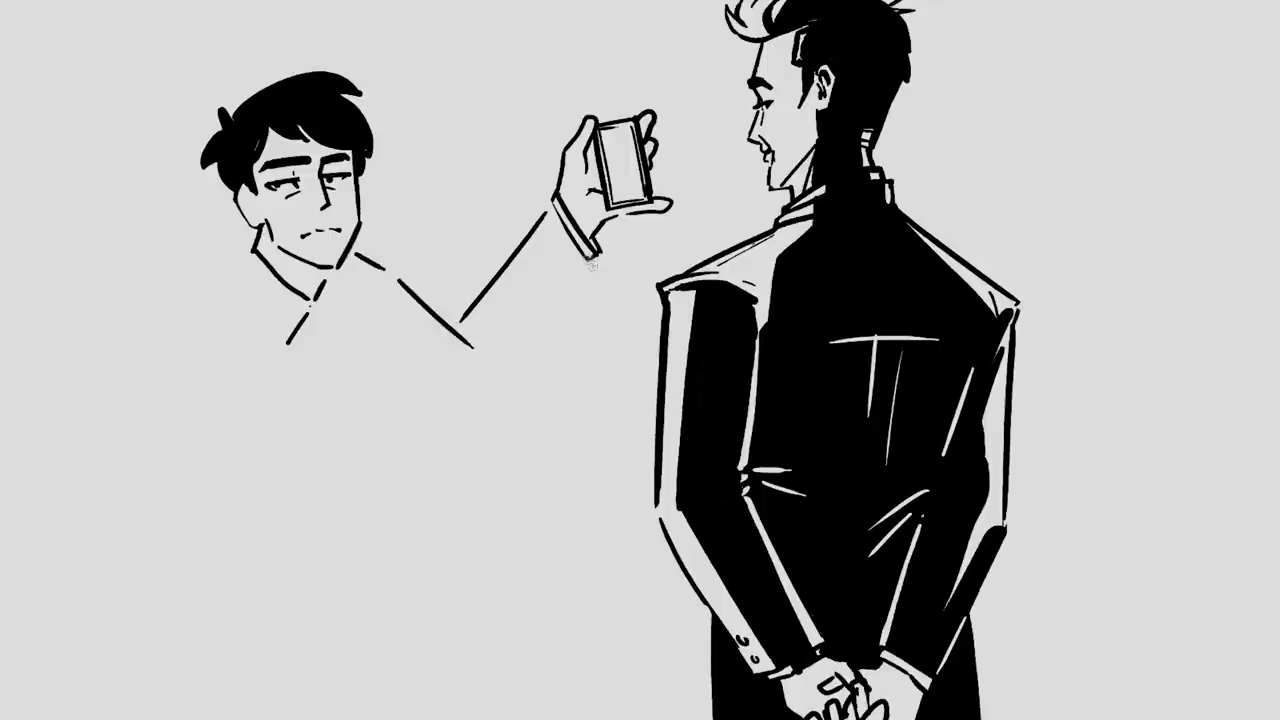
left_click_drag(596, 266, 490, 392)
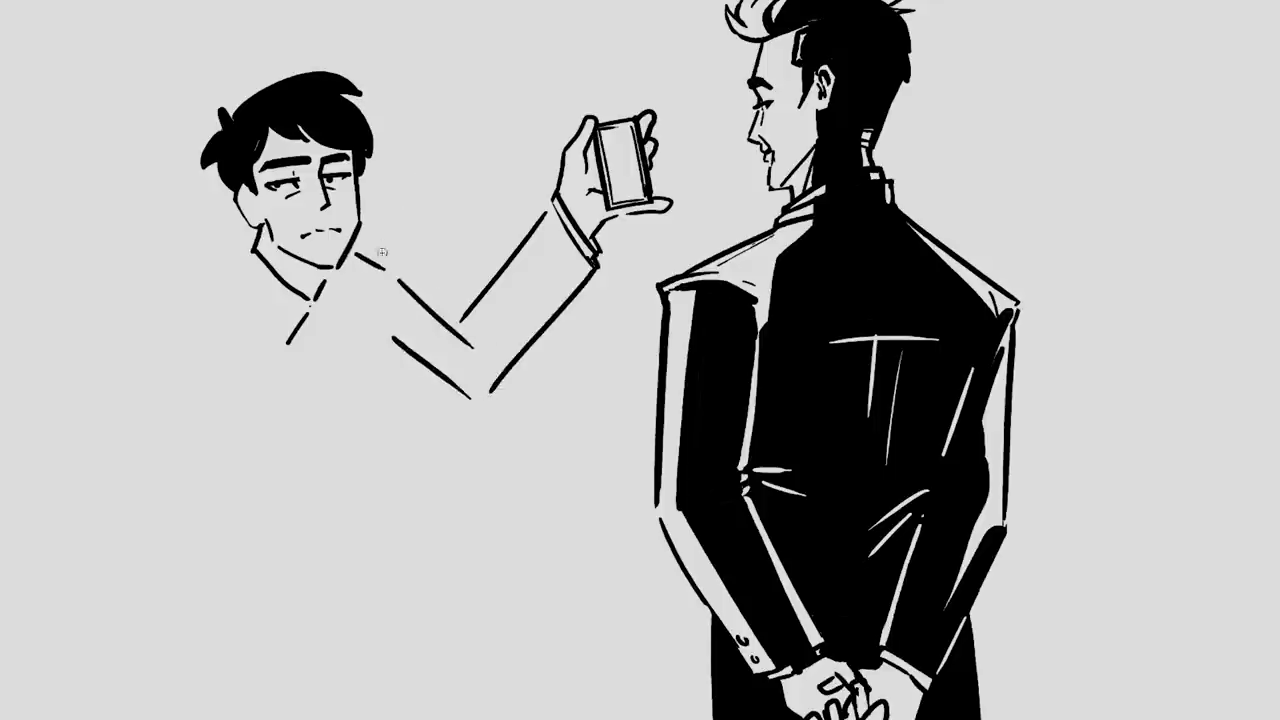
left_click_drag(384, 357, 461, 404)
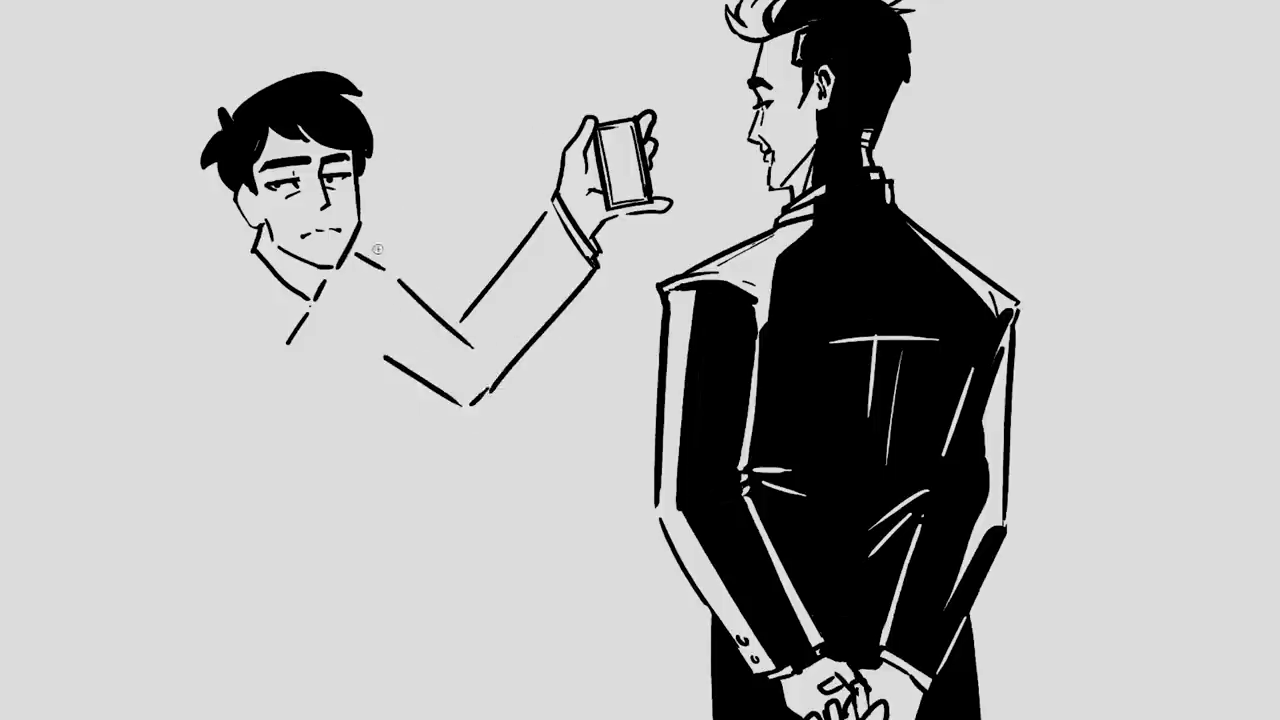
mouse_move(350, 248)
left_mouse_down()
mouse_move(496, 340)
mouse_move(322, 486)
mouse_move(376, 662)
left_mouse_up()
mouse_move(242, 246)
left_mouse_down()
mouse_move(128, 312)
mouse_move(133, 715)
left_mouse_up()
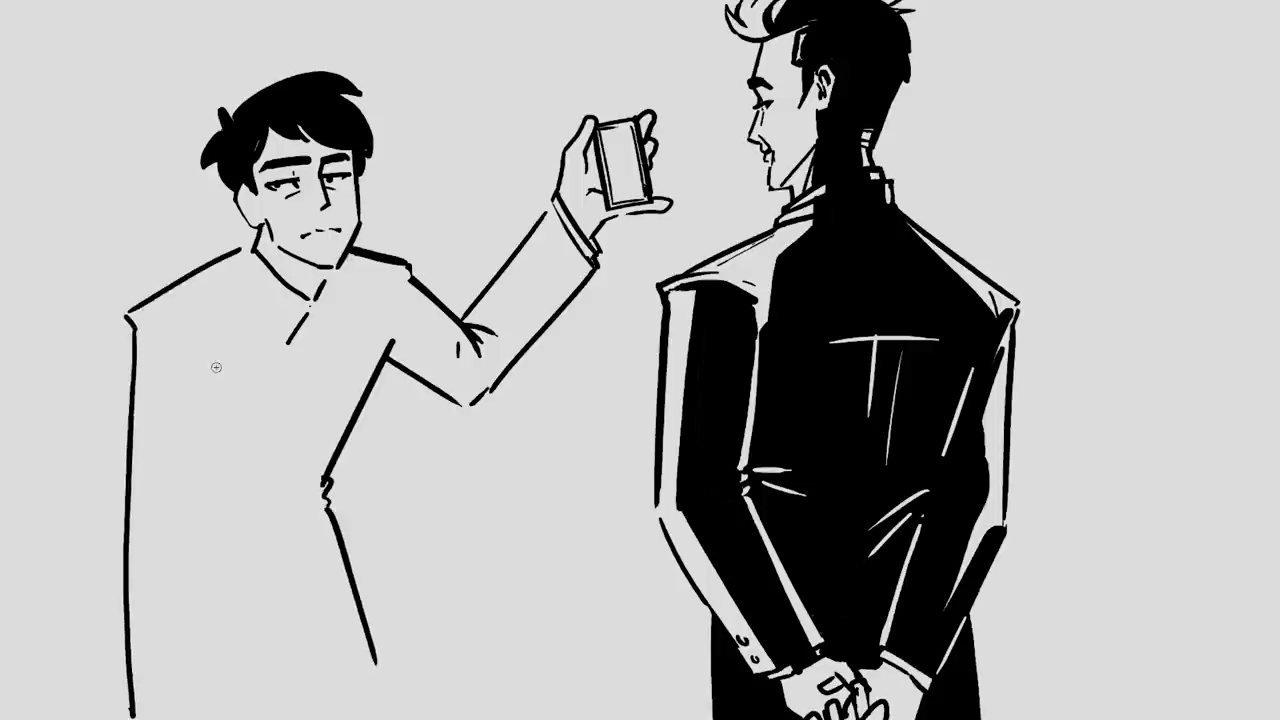
left_click_drag(217, 367, 206, 706)
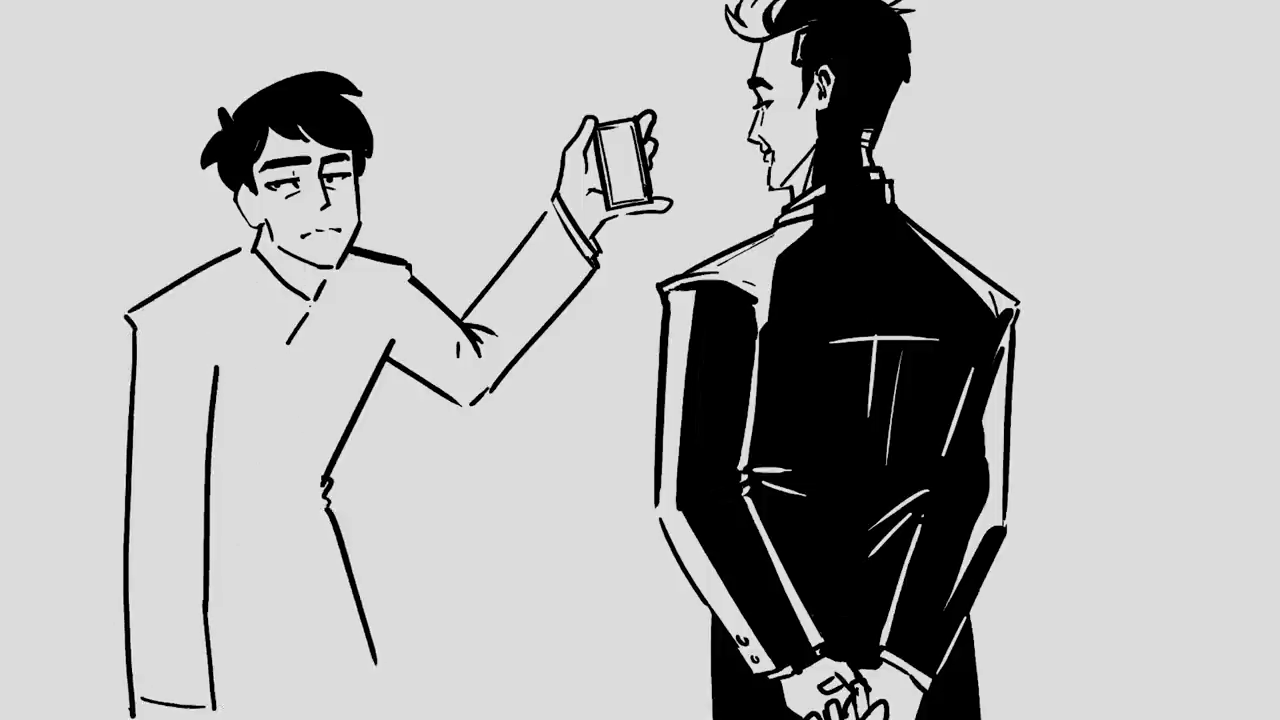
Add the shirt collar V, tie and lapels, close the coat, and thicken the forearm outline.
left_click_drag(311, 298, 316, 344)
left_click_drag(346, 258, 321, 343)
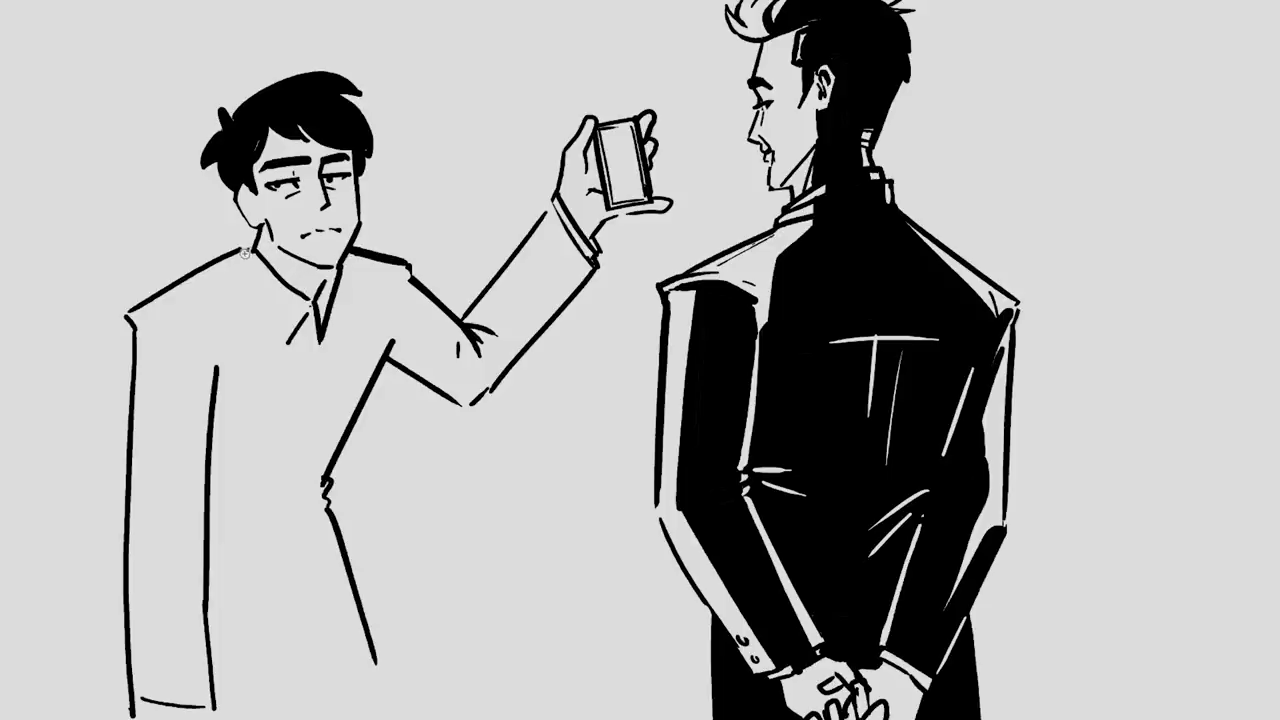
mouse_move(245, 253)
left_mouse_down()
mouse_move(286, 345)
mouse_move(302, 340)
mouse_move(289, 416)
left_mouse_up()
left_click_drag(318, 334, 300, 370)
left_click_drag(244, 266, 293, 440)
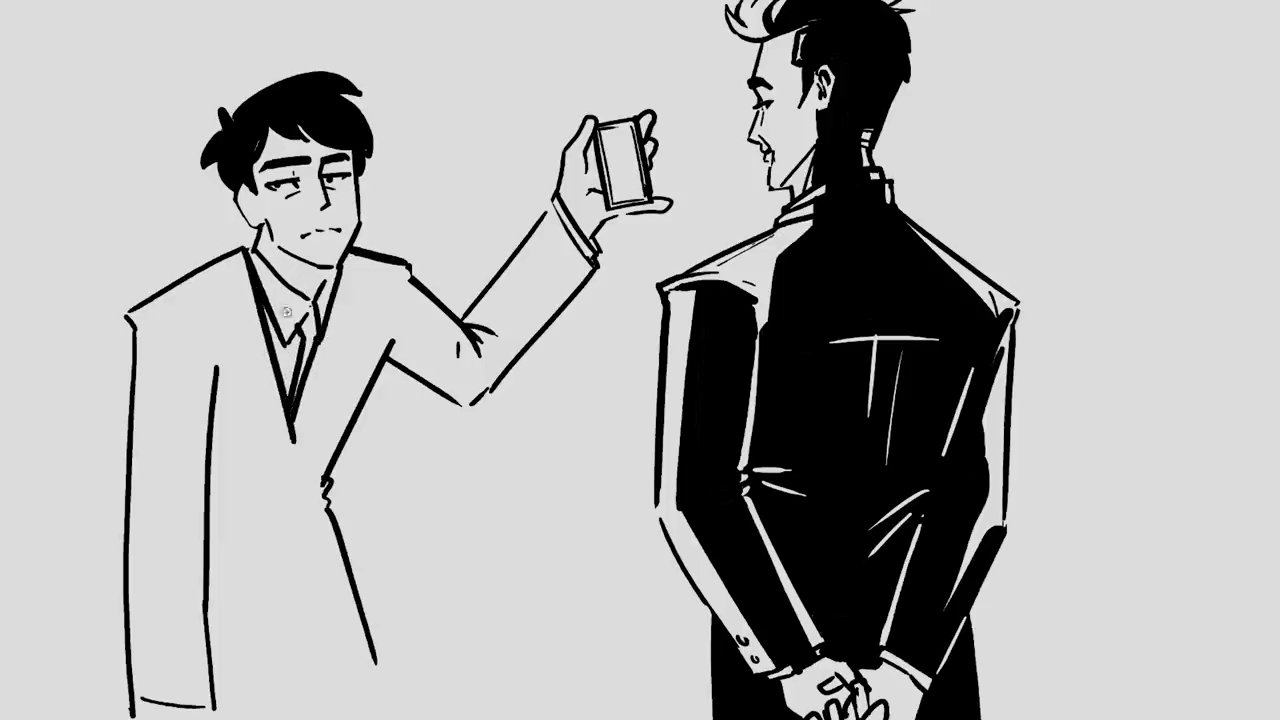
left_click_drag(325, 340, 294, 436)
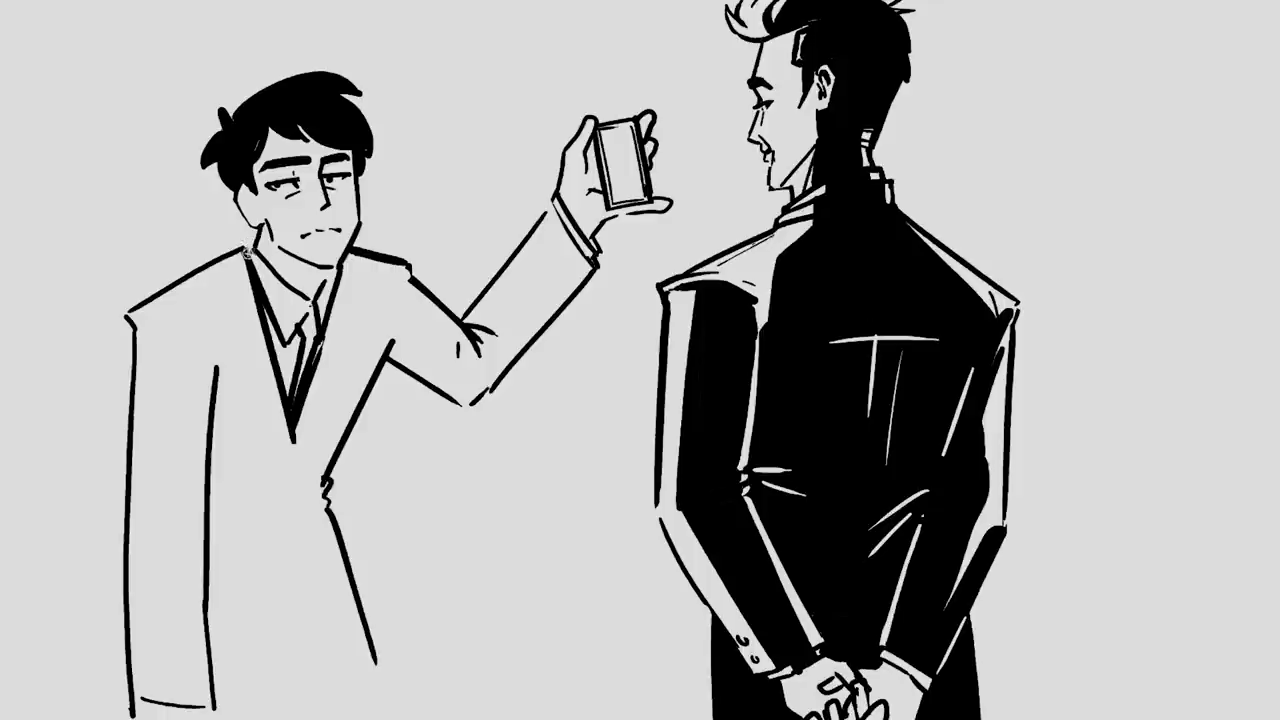
left_click_drag(242, 238, 248, 252)
left_click_drag(132, 690, 210, 697)
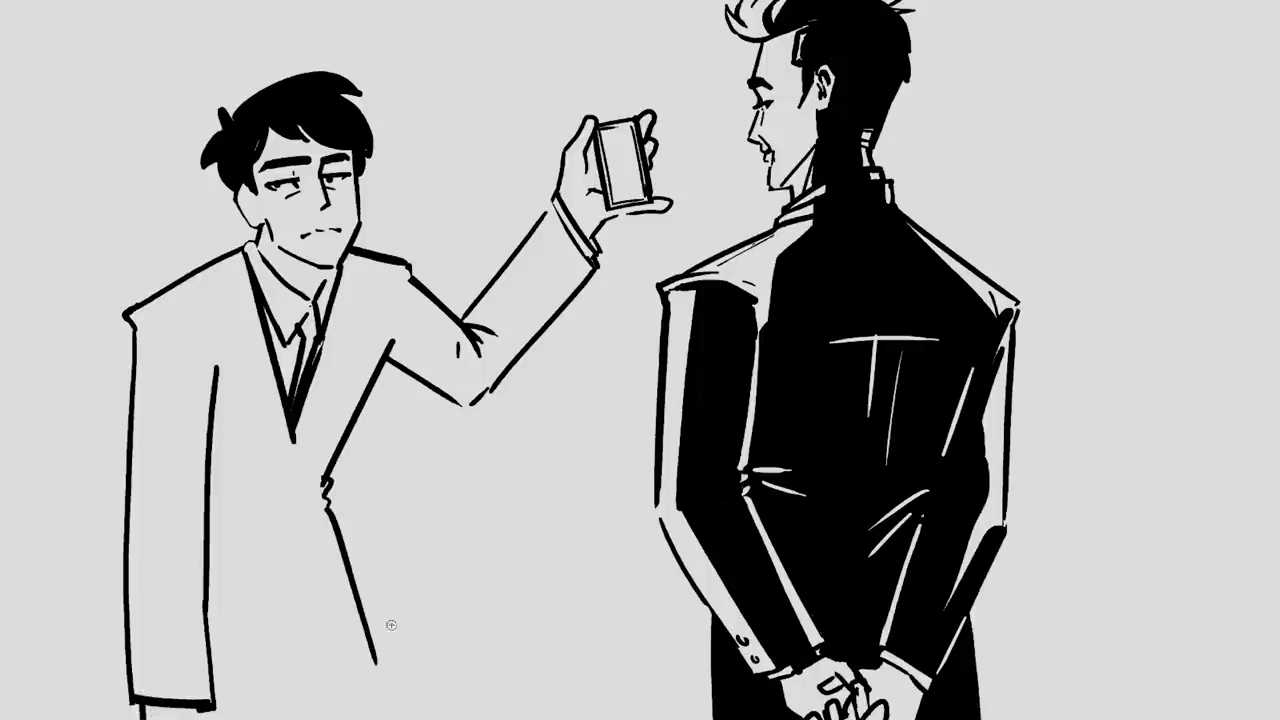
left_click_drag(362, 640, 380, 719)
mouse_move(385, 361)
left_mouse_down()
mouse_move(495, 418)
mouse_move(598, 268)
left_mouse_up()
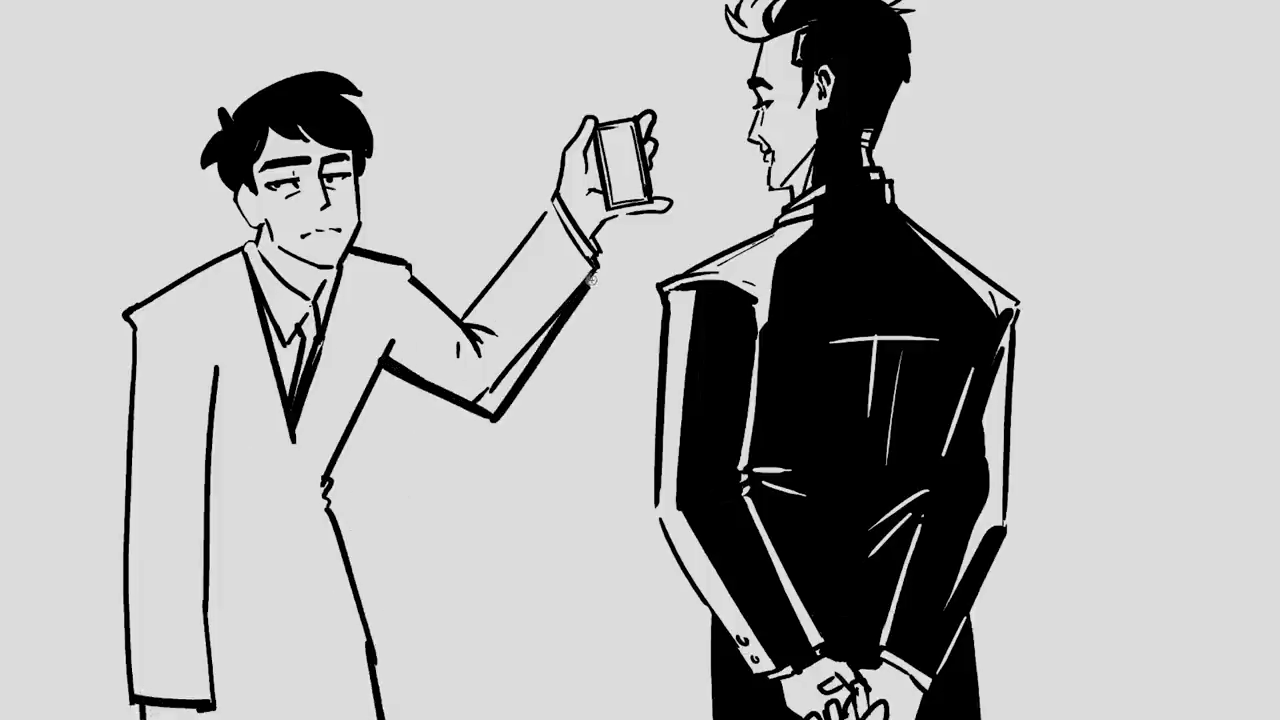
left_click_drag(556, 204, 466, 330)
left_click_drag(530, 220, 462, 328)
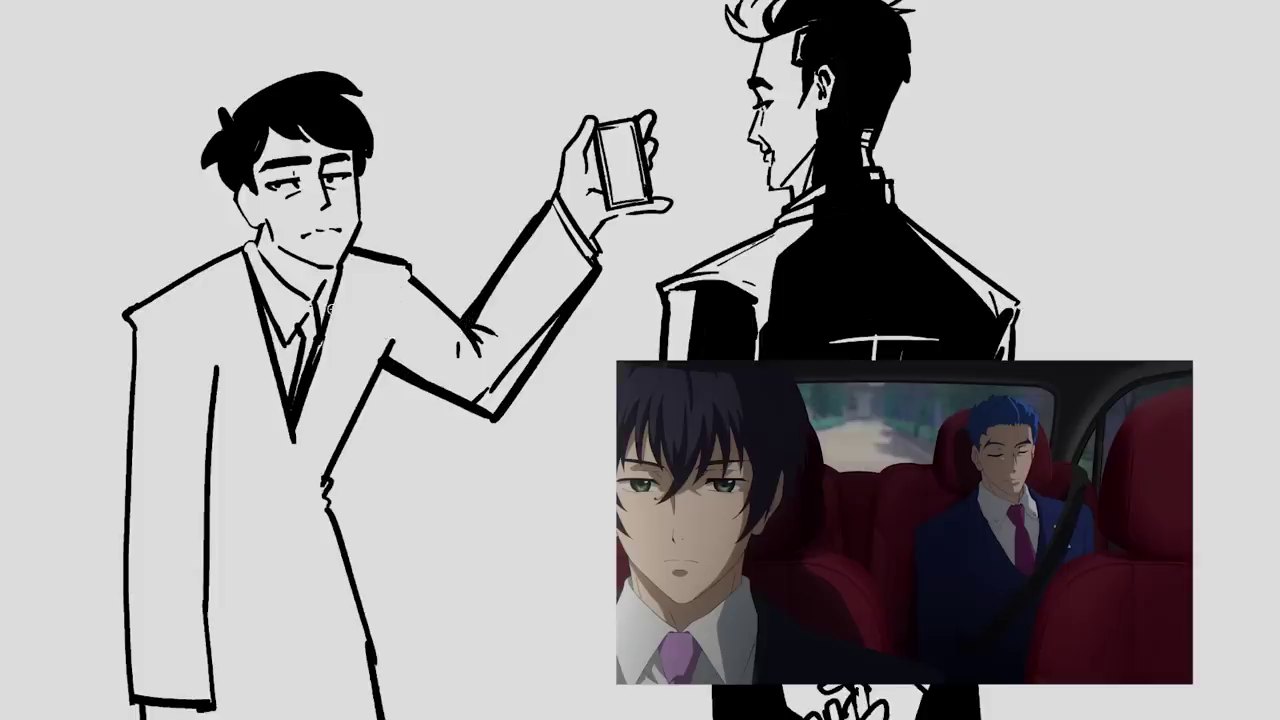
Fill the suit black, add light highlights on the jacket edge and front, and redraw the eyebrow.
left_click(371, 324)
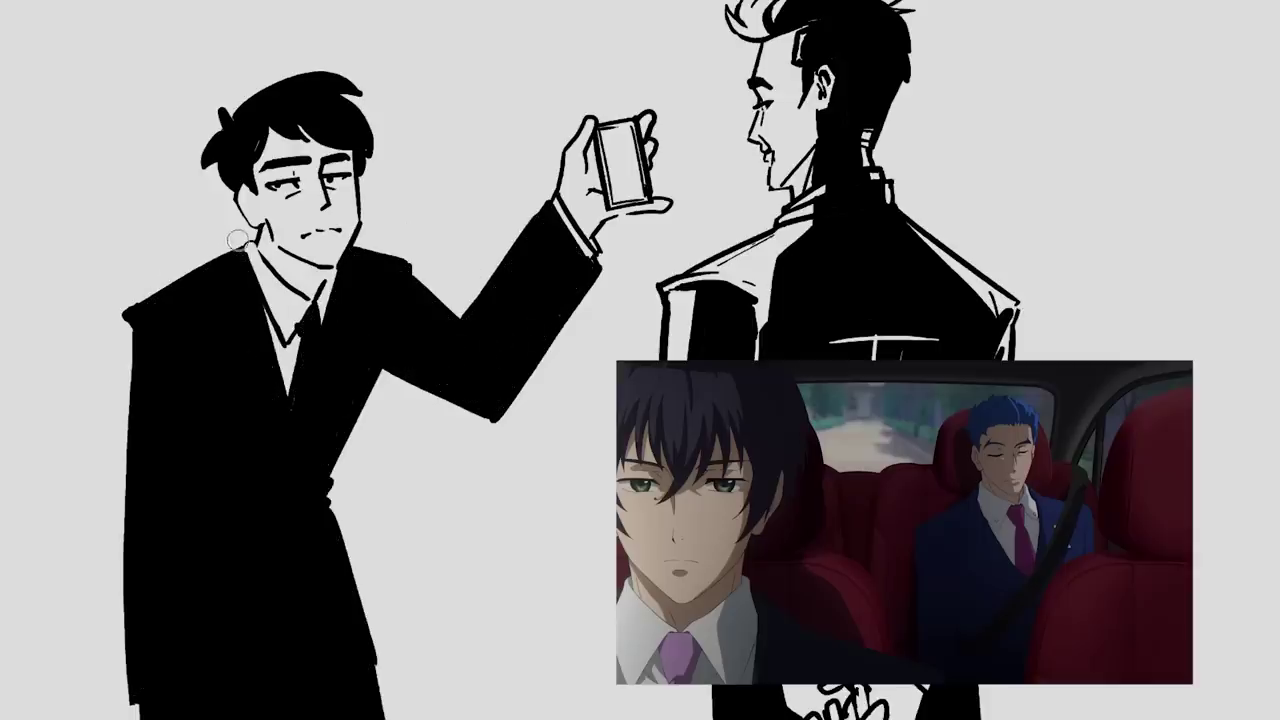
left_click_drag(119, 314, 186, 706)
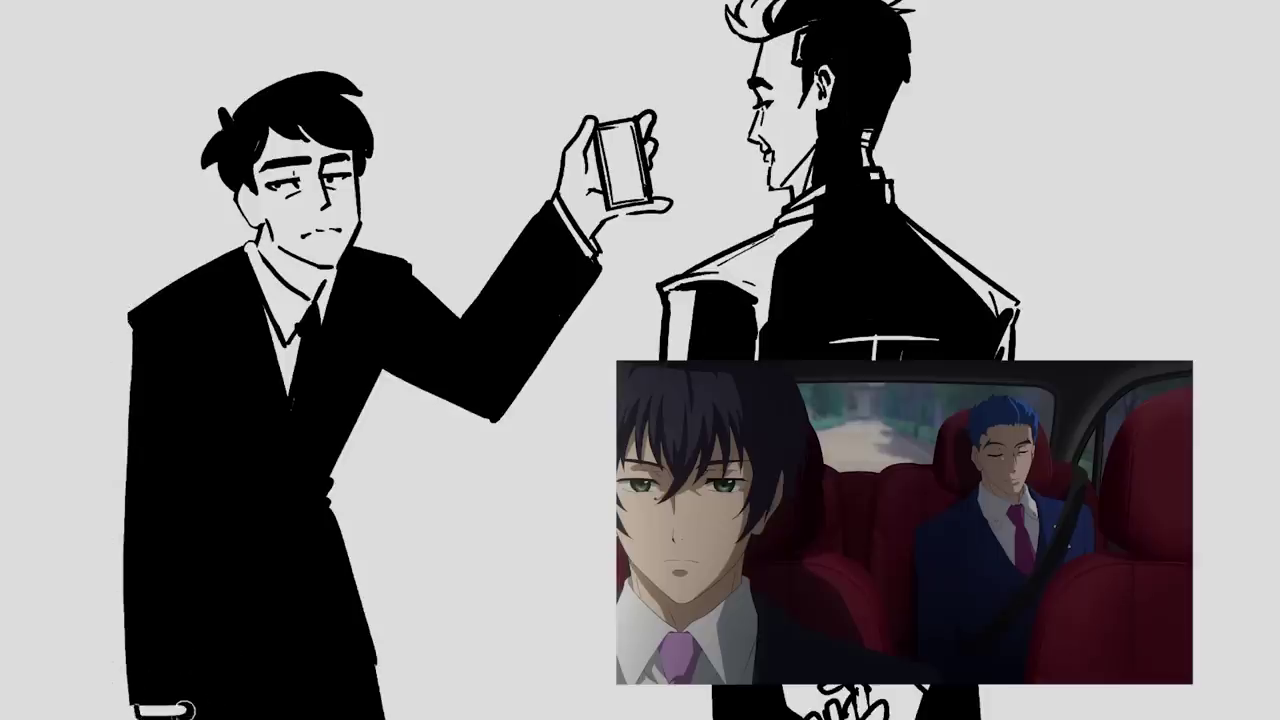
left_click_drag(290, 578, 322, 626)
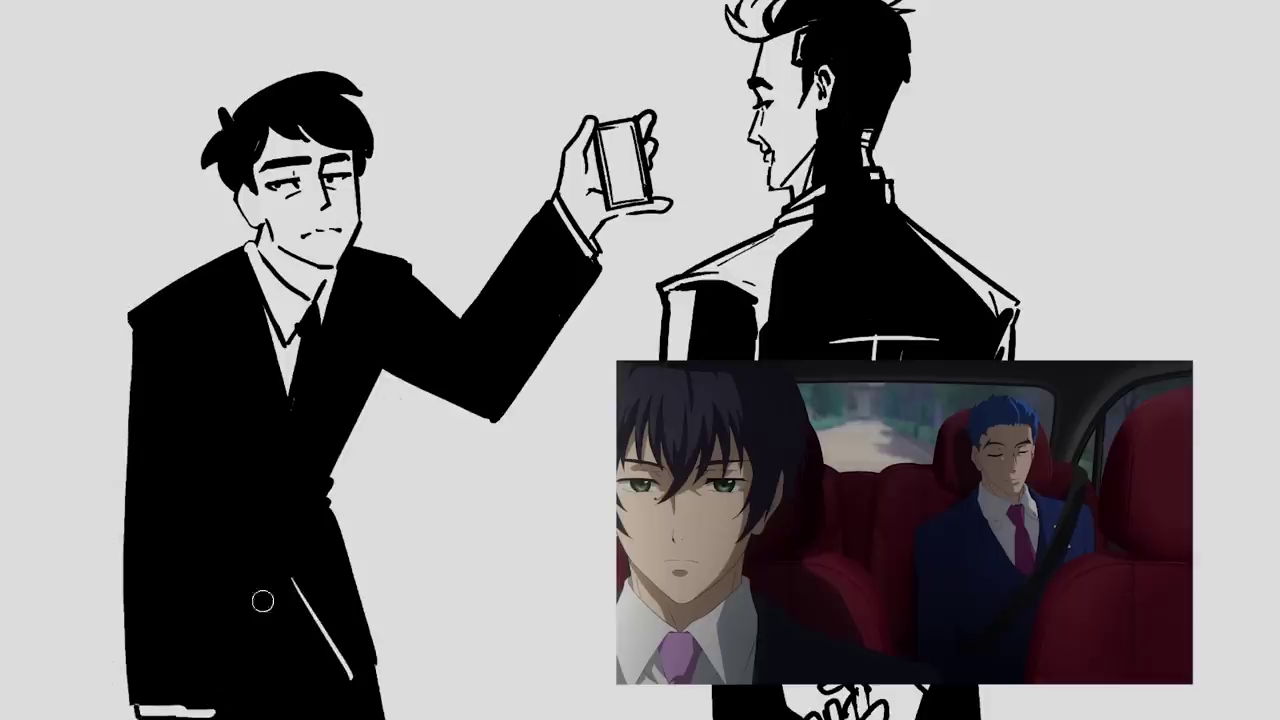
left_click_drag(326, 300, 300, 403)
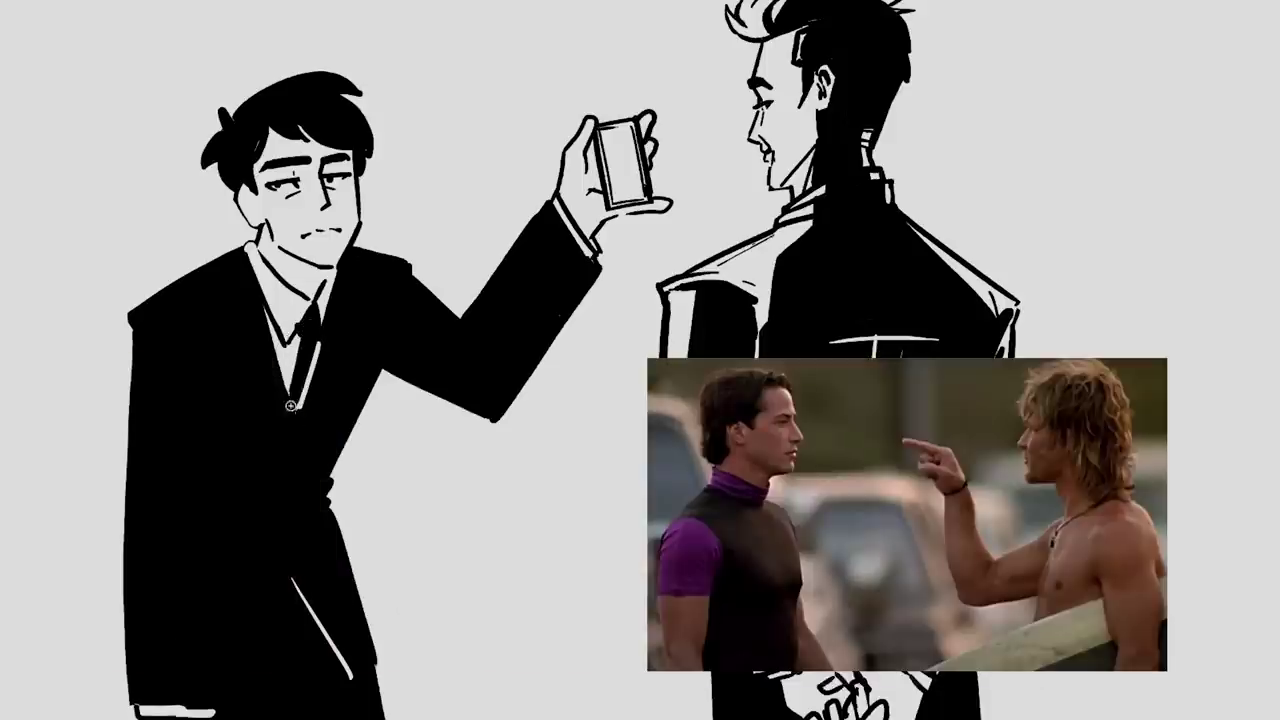
key("ctrl+z")
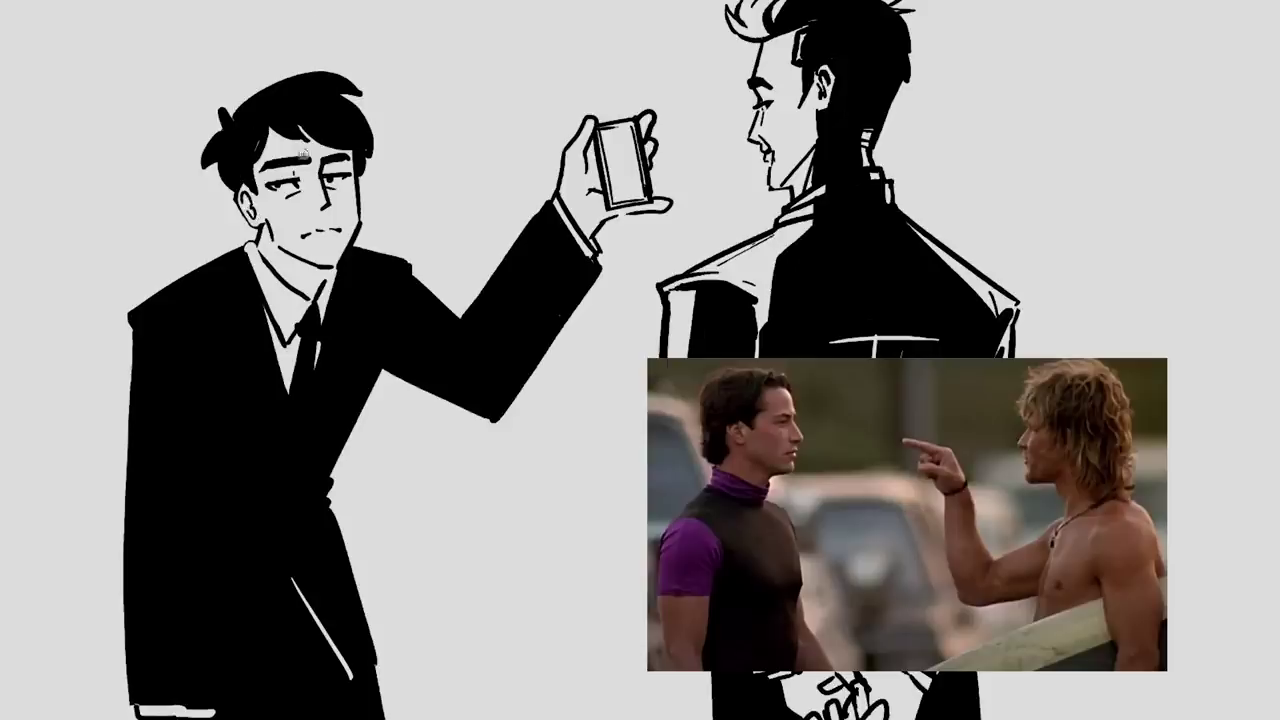
mouse_move(306, 158)
left_mouse_down()
mouse_move(262, 168)
mouse_move(275, 161)
left_mouse_up()
key("ctrl+z")
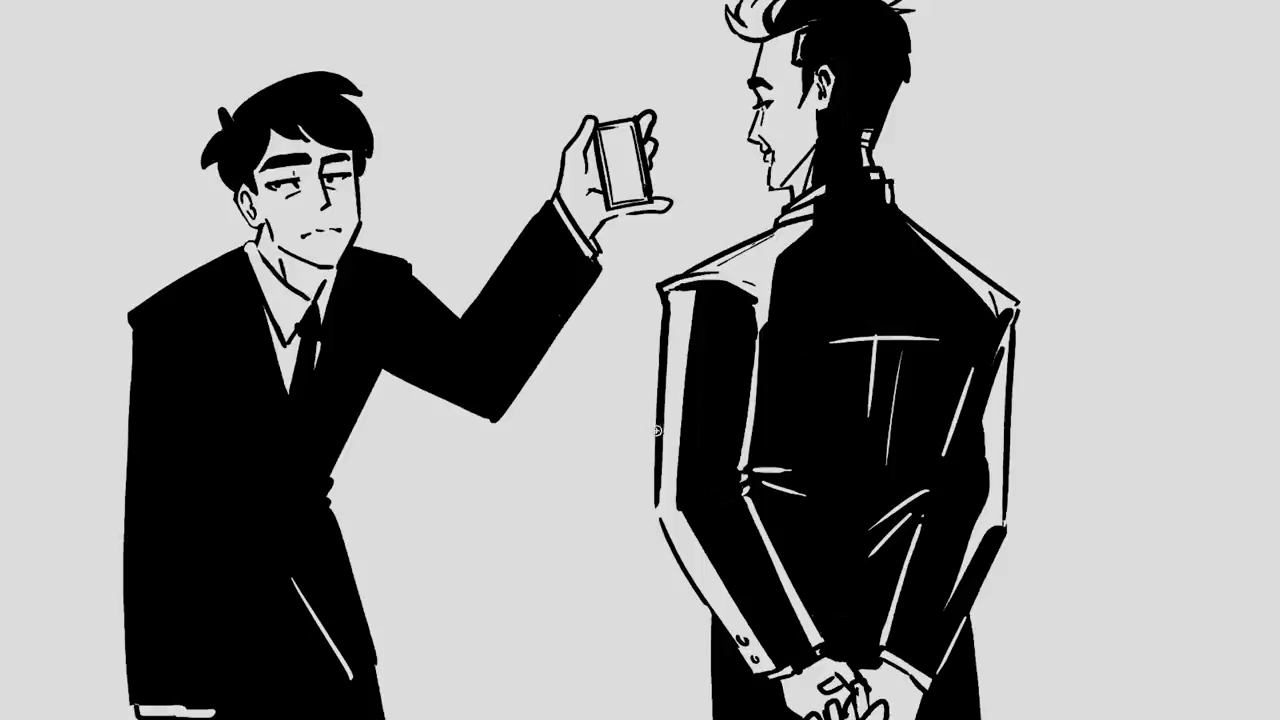
Draw the curved seat backs behind the men, redoing misplaced strokes.
mouse_move(657, 431)
left_mouse_down()
mouse_move(600, 500)
mouse_move(606, 719)
left_mouse_up()
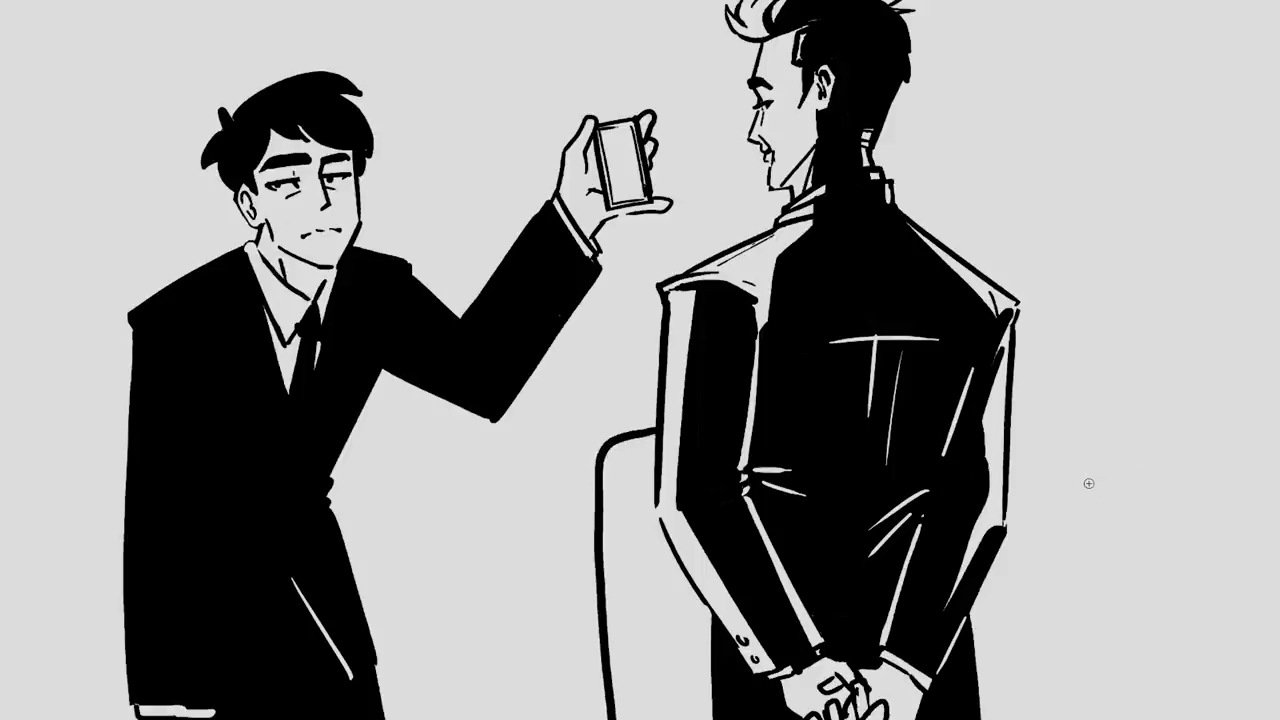
key("ctrl+z")
mouse_move(657, 432)
left_mouse_down()
mouse_move(603, 522)
mouse_move(606, 675)
left_mouse_up()
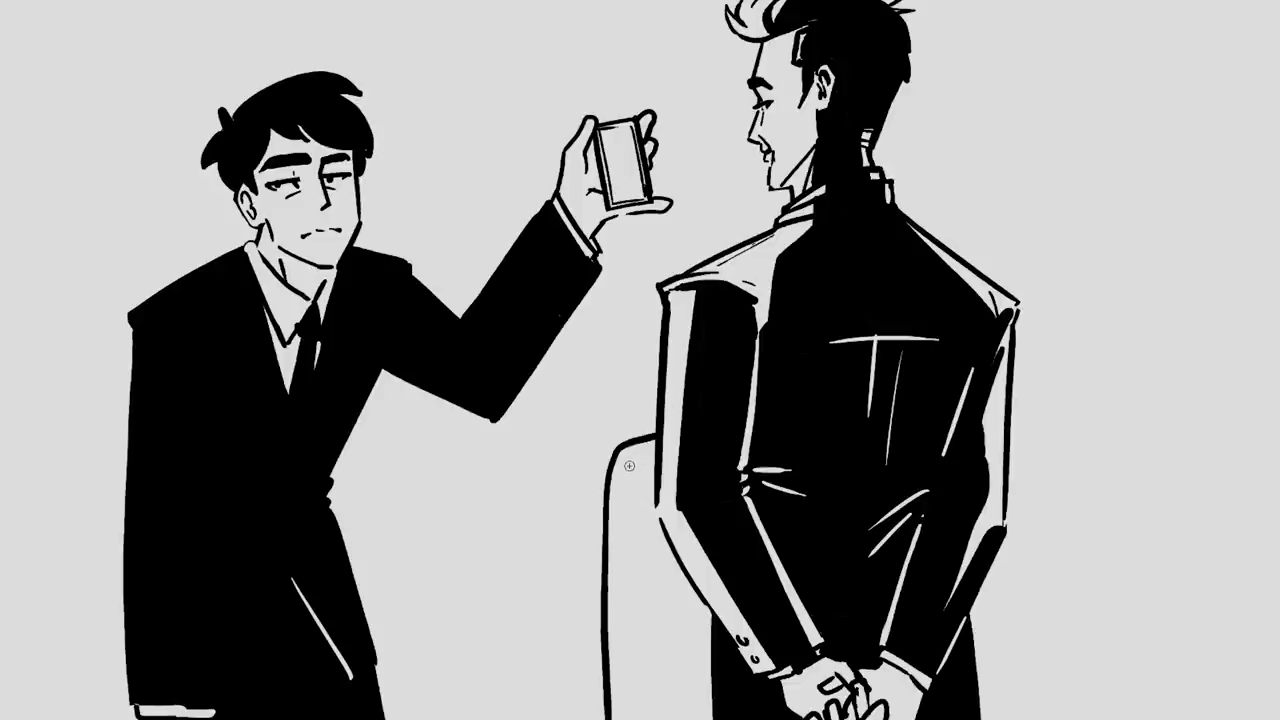
left_click_drag(632, 450, 610, 719)
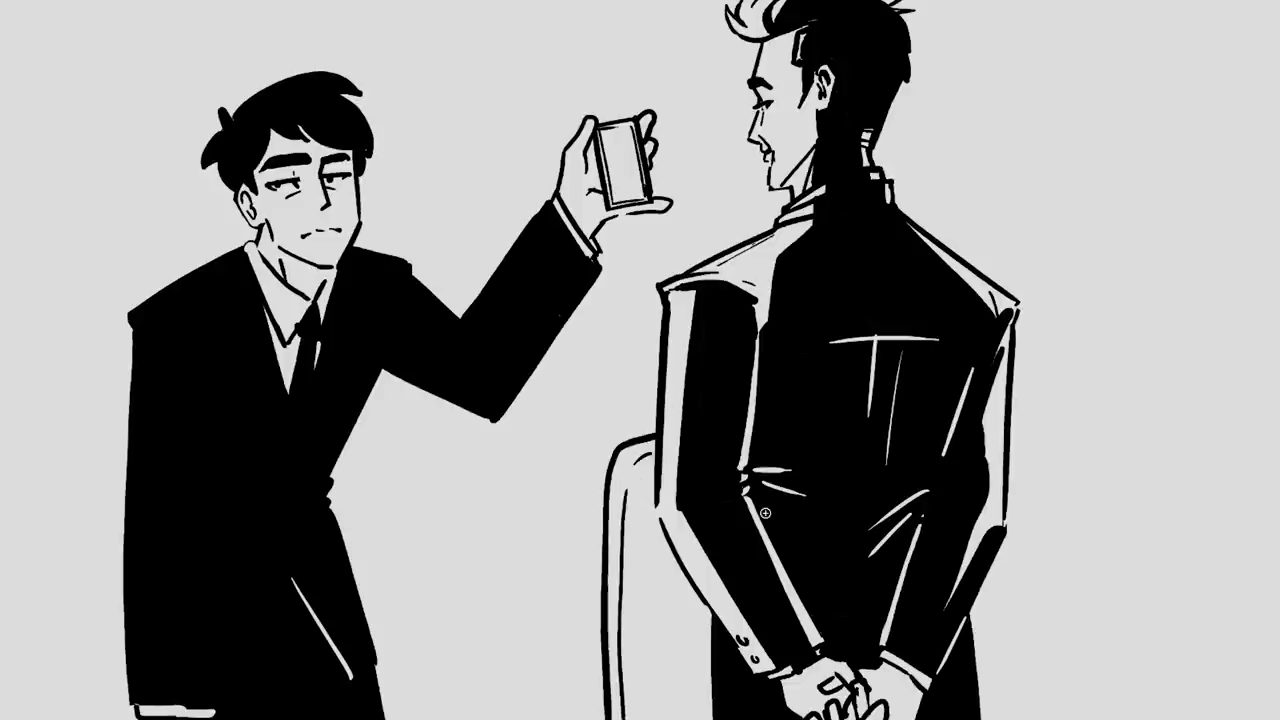
left_click_drag(410, 452, 540, 716)
key("ctrl+z")
mouse_move(453, 452)
left_mouse_down()
mouse_move(543, 522)
mouse_move(540, 716)
mouse_move(351, 482)
mouse_move(350, 560)
left_mouse_up()
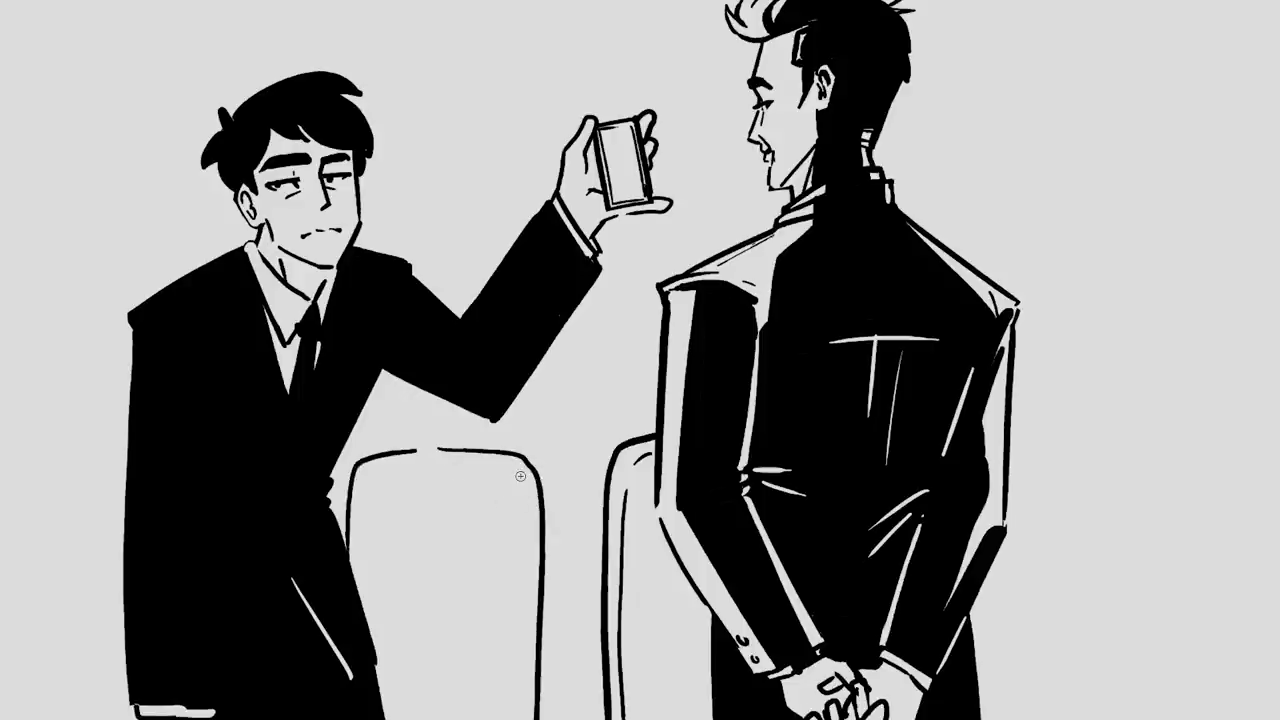
Add horizontal background lines on both sides and darken the suit's left edge.
mouse_move(560, 387)
left_mouse_down()
mouse_move(640, 384)
mouse_move(598, 384)
mouse_move(548, 412)
mouse_move(615, 428)
left_mouse_up()
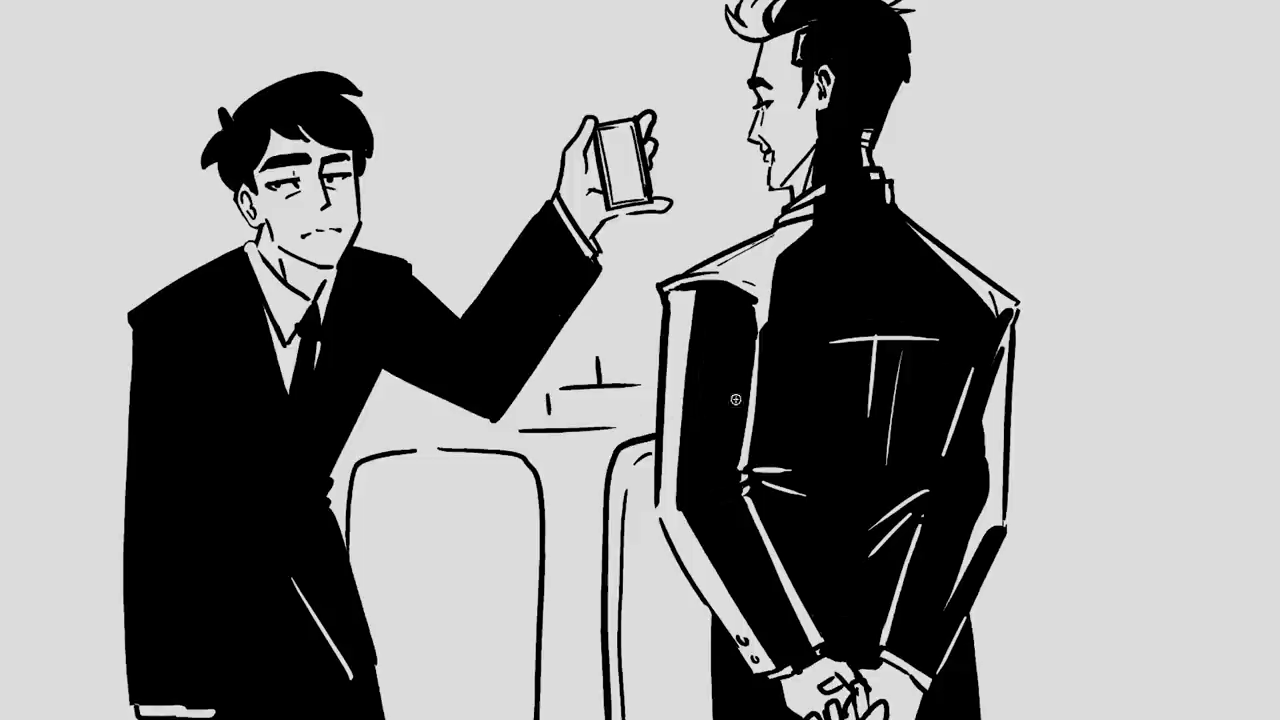
left_click_drag(1032, 387, 1121, 389)
left_click_drag(1045, 425, 1122, 430)
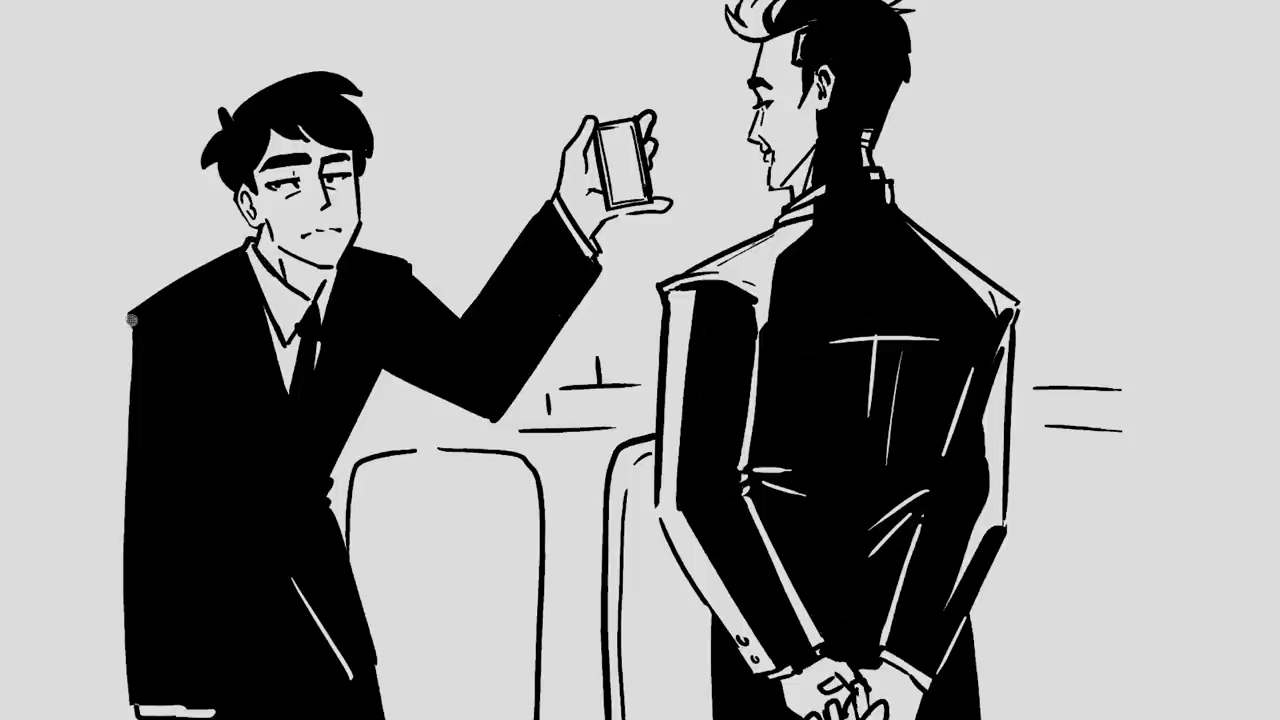
left_click_drag(130, 314, 133, 504)
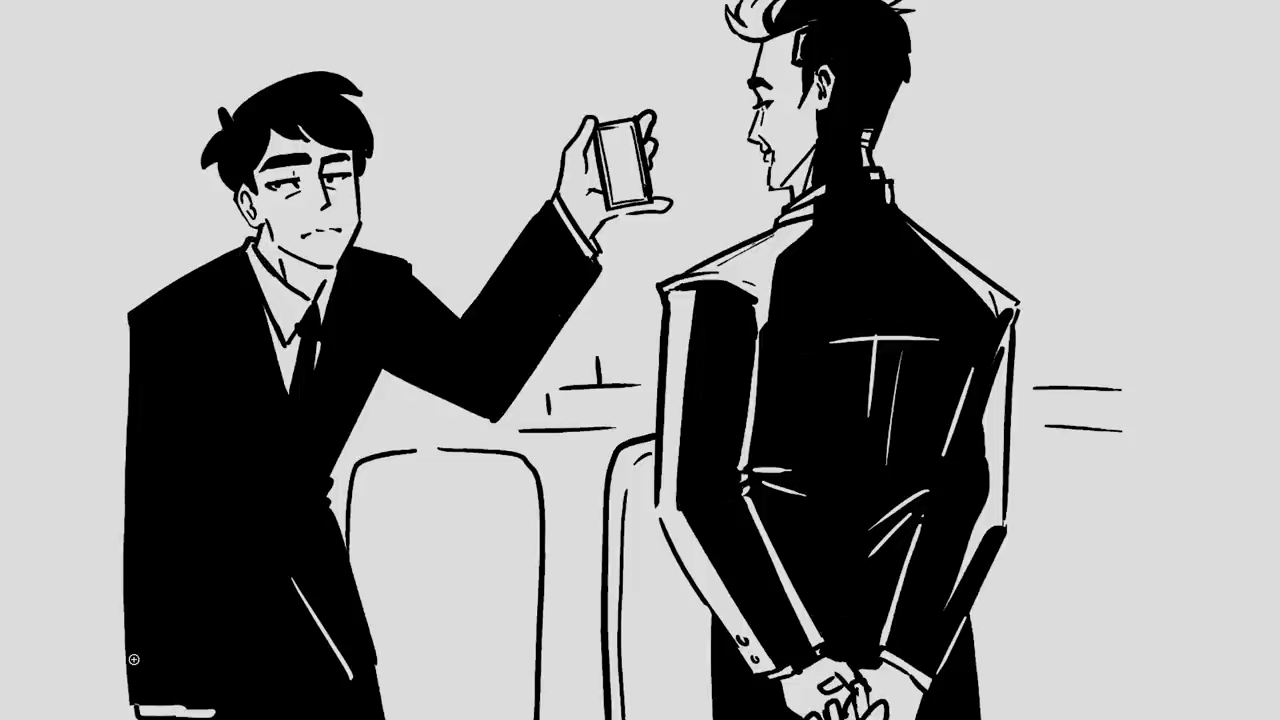
Add emphasis ticks around the raised phone and begin a right-side seat back.
mouse_move(633, 86)
left_mouse_down()
mouse_move(631, 72)
mouse_move(672, 92)
left_mouse_up()
left_click_drag(691, 157, 705, 158)
left_click_drag(1046, 428, 1118, 428)
mouse_move(1013, 429)
left_mouse_down()
mouse_move(1120, 437)
mouse_move(1146, 712)
left_mouse_up()
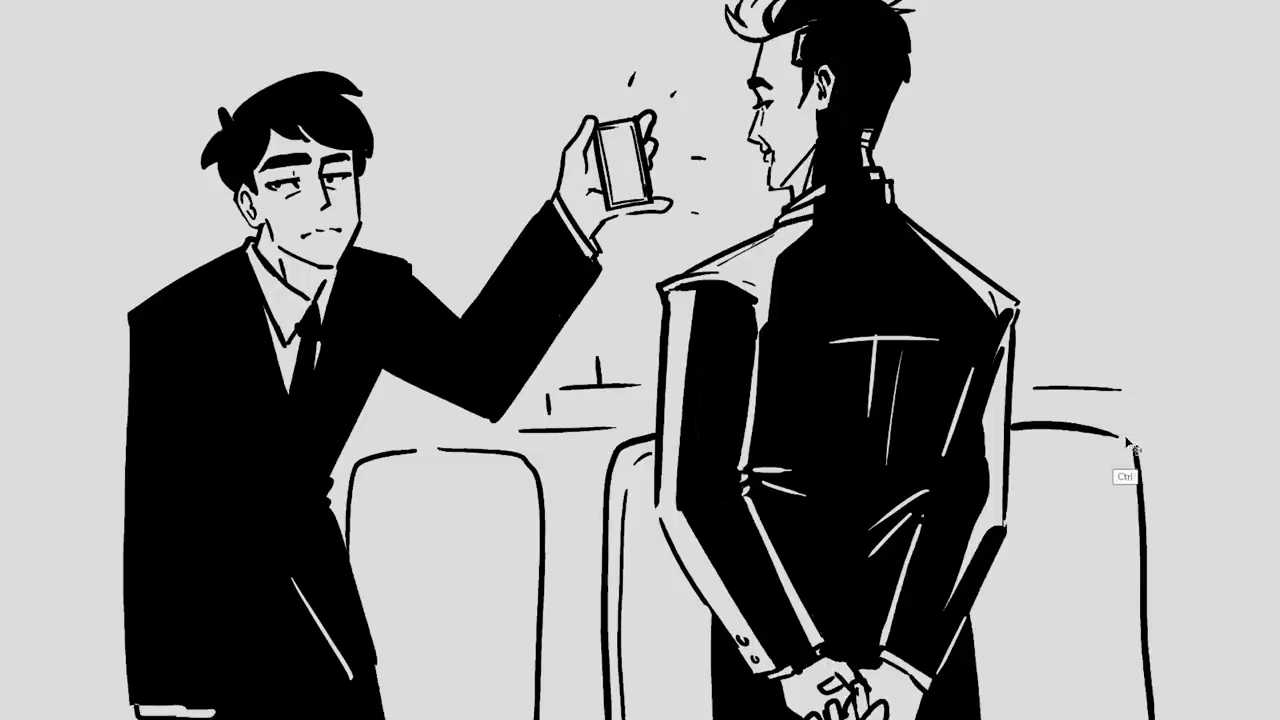
Outline the right seat back and add an inner edge to the left one.
key("ctrl+z")
left_click_drag(1134, 442, 1137, 718)
mouse_move(1013, 446)
left_mouse_down()
mouse_move(1078, 443)
mouse_move(1121, 688)
left_mouse_up()
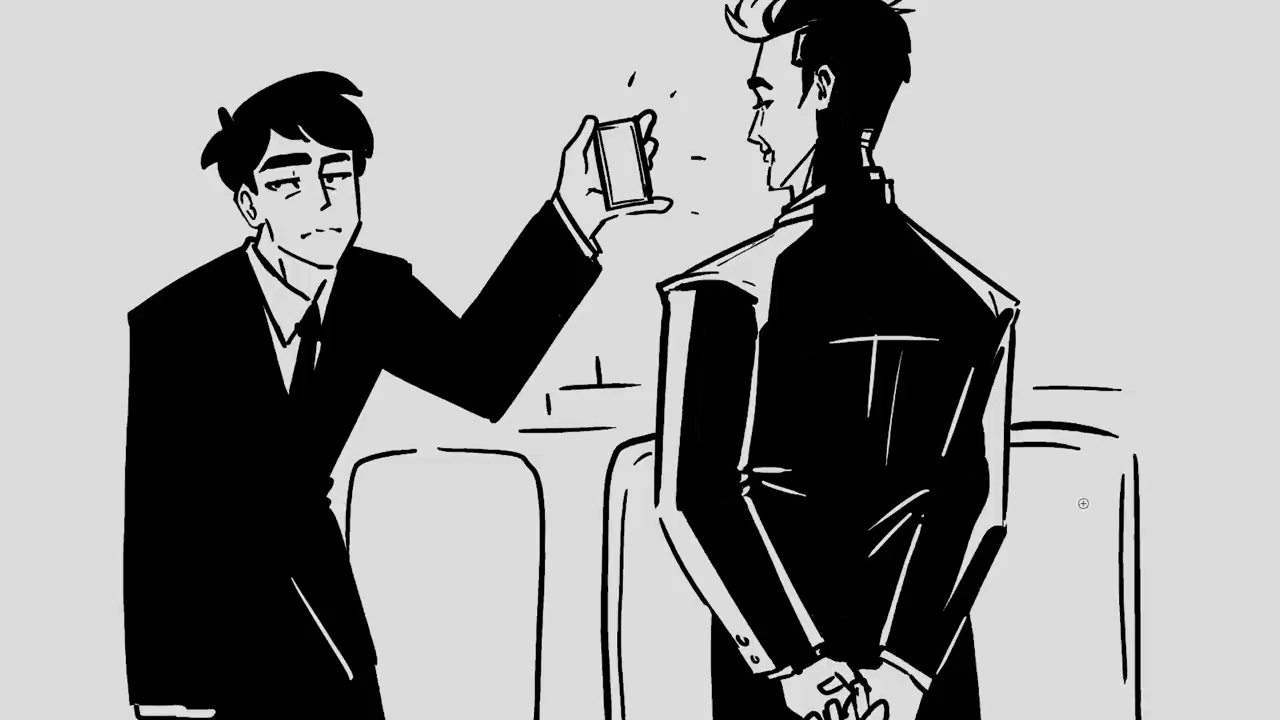
mouse_move(413, 466)
left_mouse_down()
mouse_move(360, 500)
mouse_move(357, 598)
left_mouse_up()
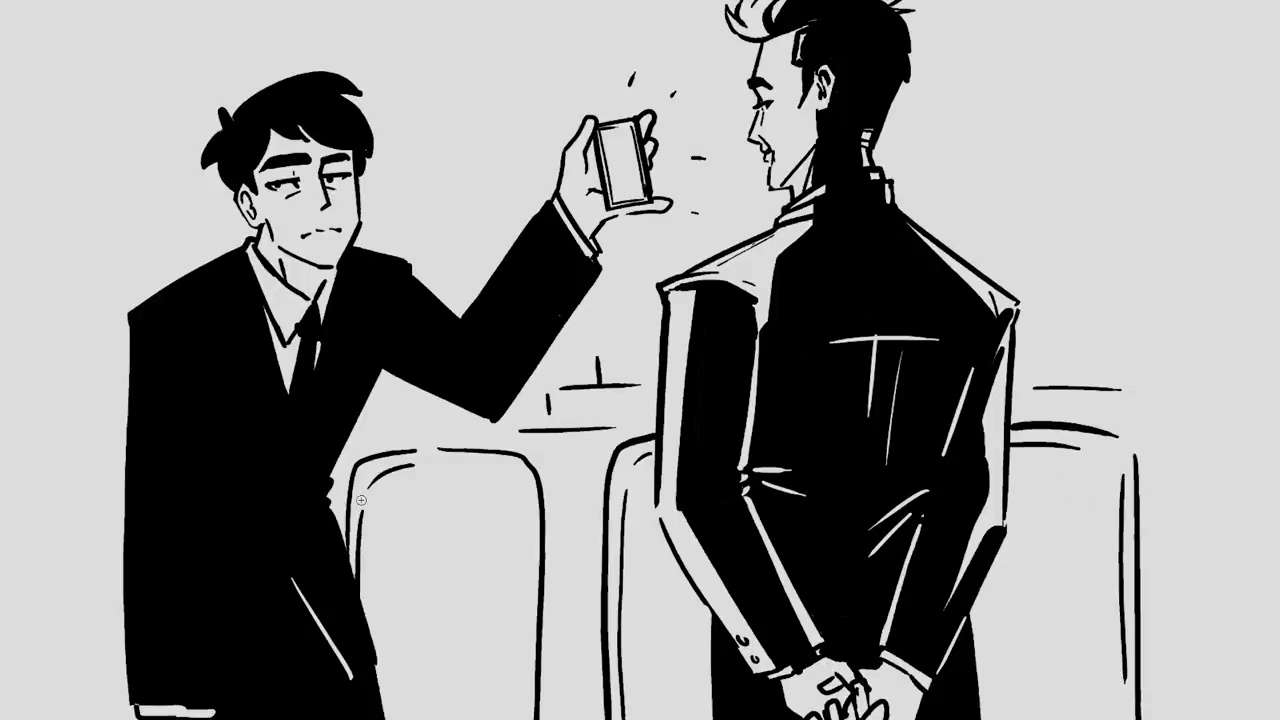
Add white jacket highlights, lapels, a button and sleeve folds, and redraw the mouth as a frown.
left_click_drag(137, 320, 206, 316)
left_click_drag(234, 397, 231, 696)
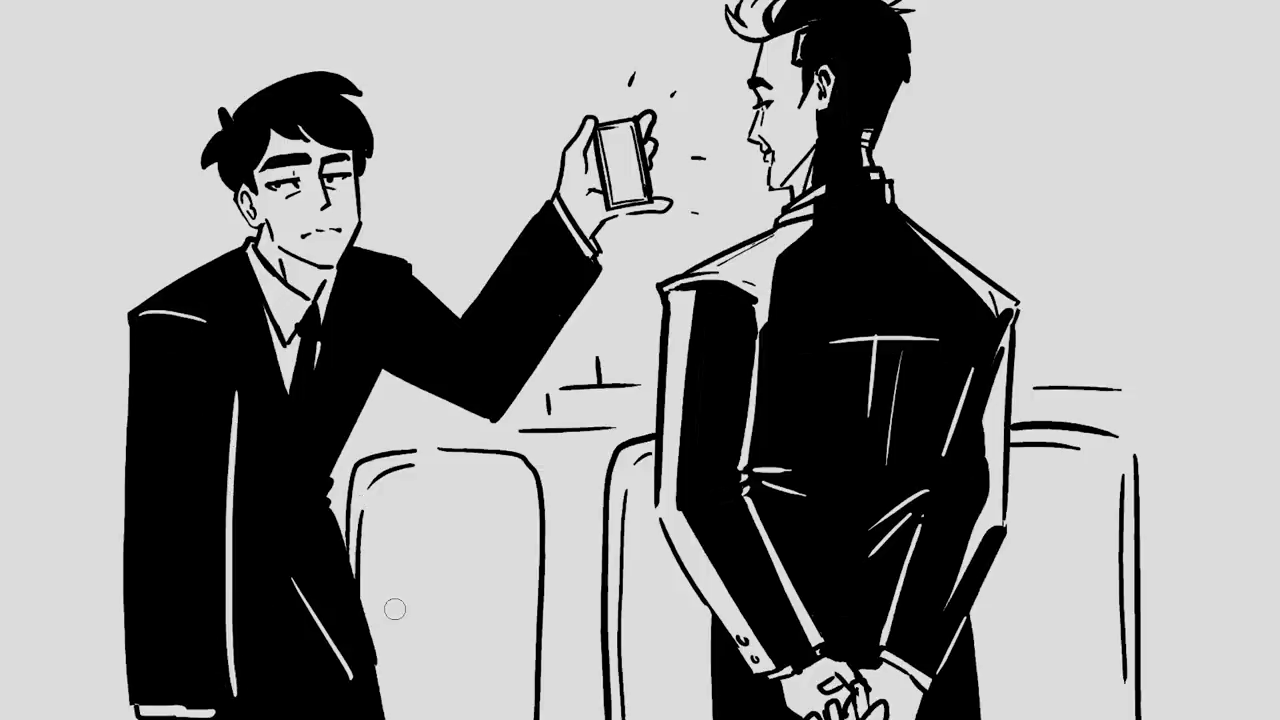
left_click_drag(322, 496, 292, 522)
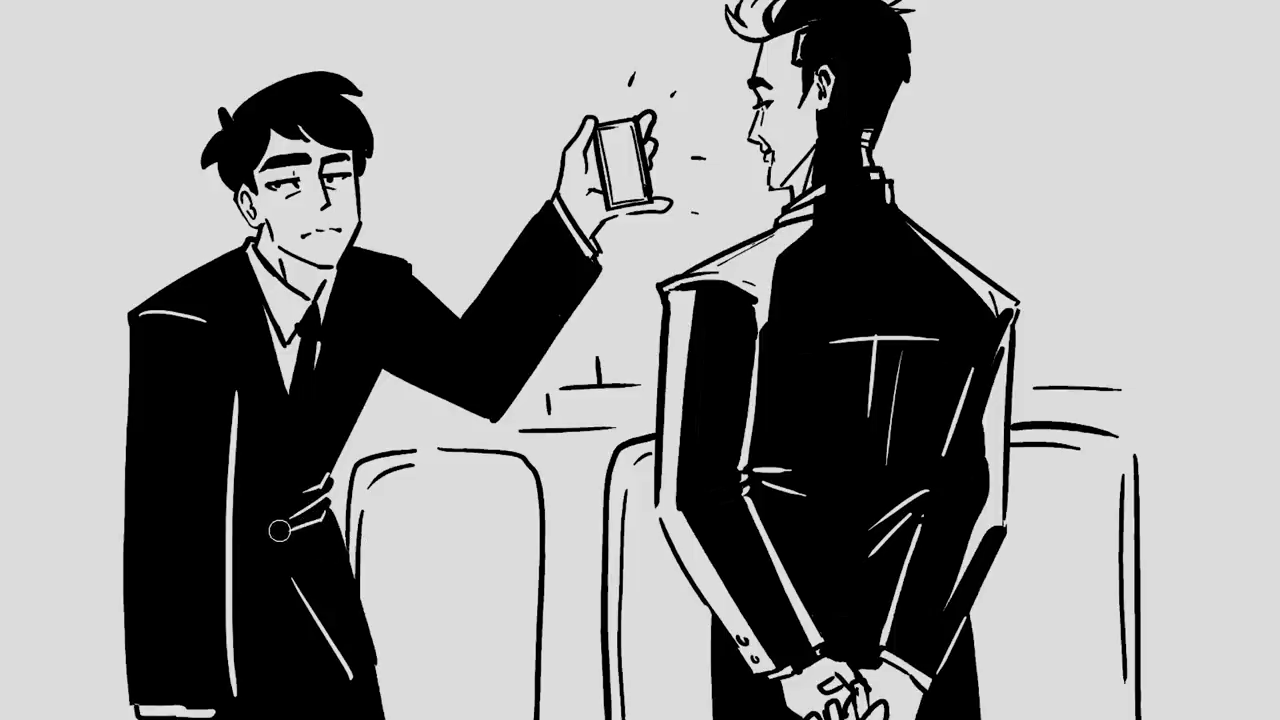
mouse_move(279, 456)
left_mouse_down()
mouse_move(288, 470)
mouse_move(343, 337)
mouse_move(364, 342)
left_mouse_up()
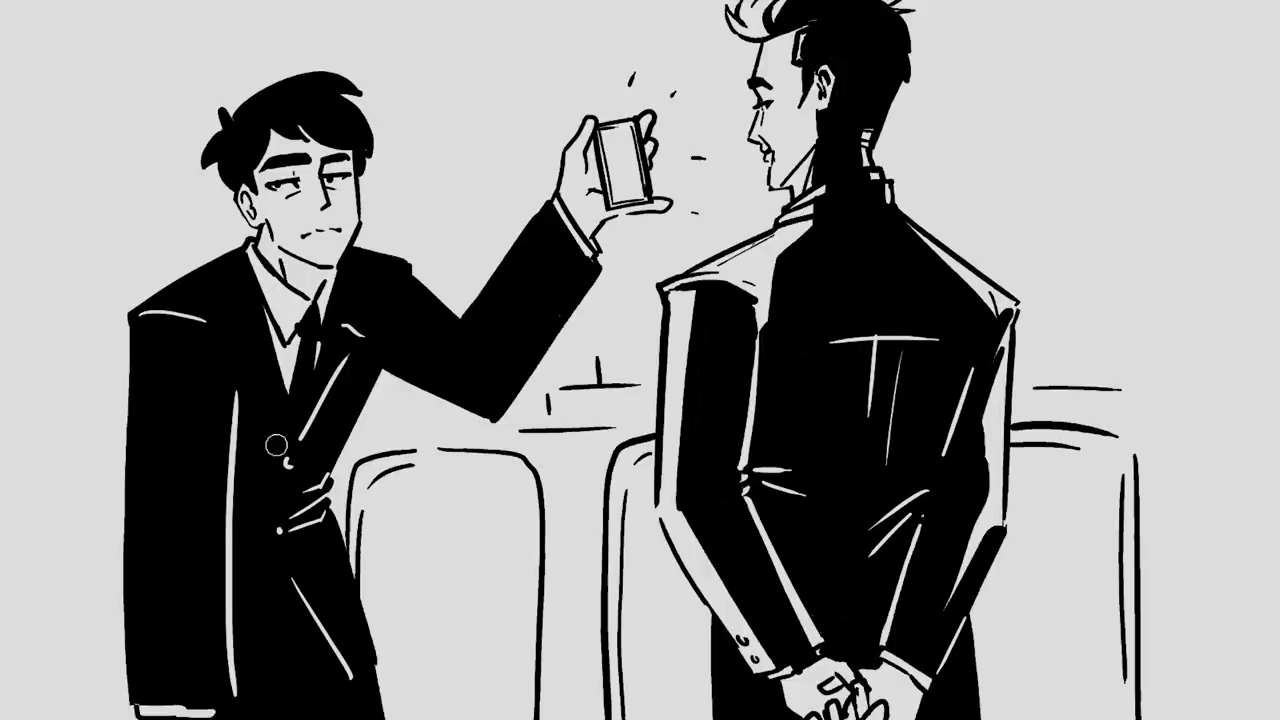
left_click_drag(274, 448, 232, 268)
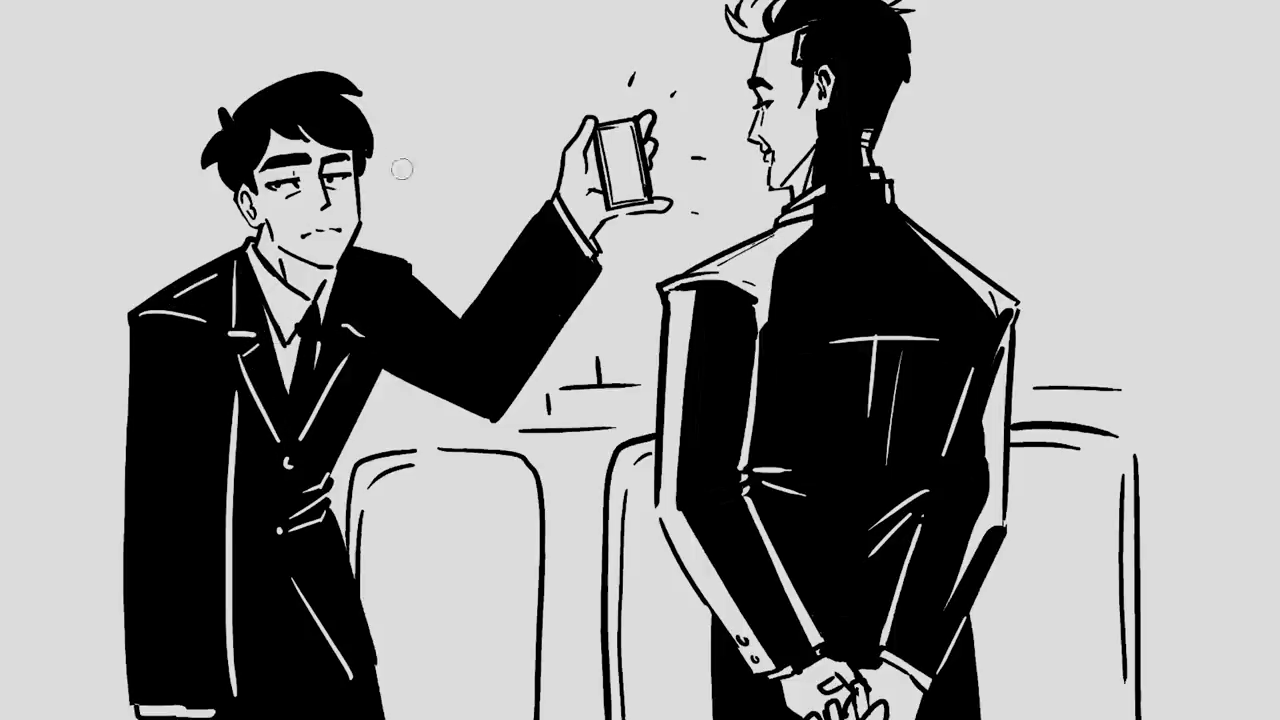
mouse_move(376, 336)
left_mouse_down()
mouse_move(354, 302)
mouse_move(366, 322)
left_mouse_up()
left_click_drag(472, 344, 510, 328)
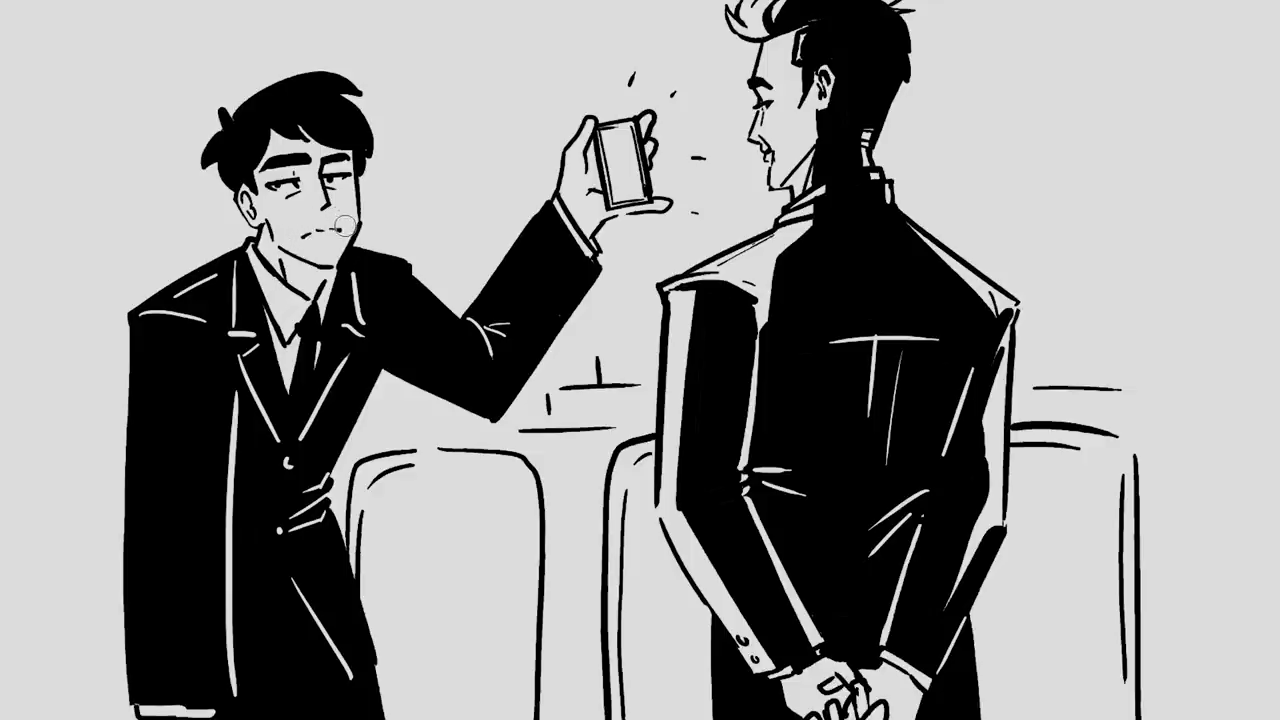
left_click_drag(326, 231, 352, 229)
Draw brick courses and vertical joints on the right background wall.
mouse_move(1085, 387)
left_mouse_down()
mouse_move(1084, 355)
mouse_move(1215, 340)
left_mouse_up()
left_click_drag(1172, 296, 1172, 328)
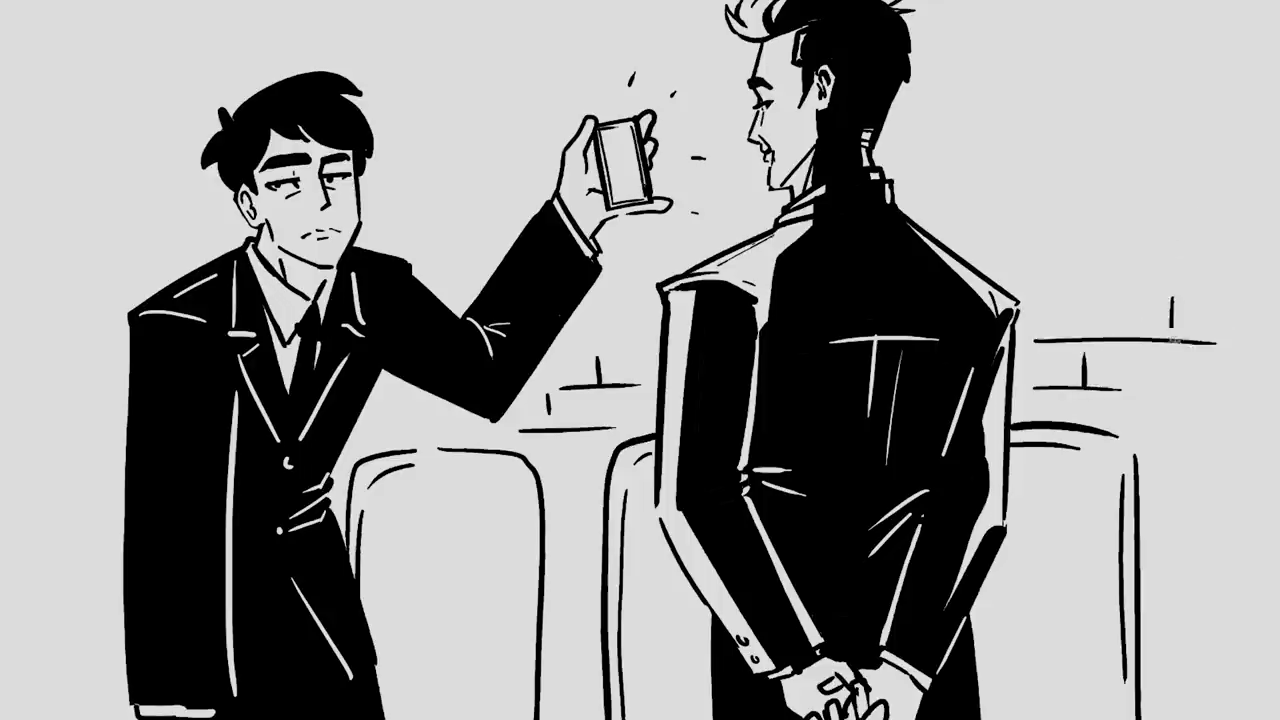
mouse_move(1166, 390)
left_mouse_down()
mouse_move(1277, 388)
mouse_move(1242, 393)
left_mouse_up()
mouse_move(1167, 403)
left_mouse_down()
mouse_move(1167, 450)
mouse_move(1218, 470)
left_mouse_up()
left_click_drag(1027, 279, 1248, 286)
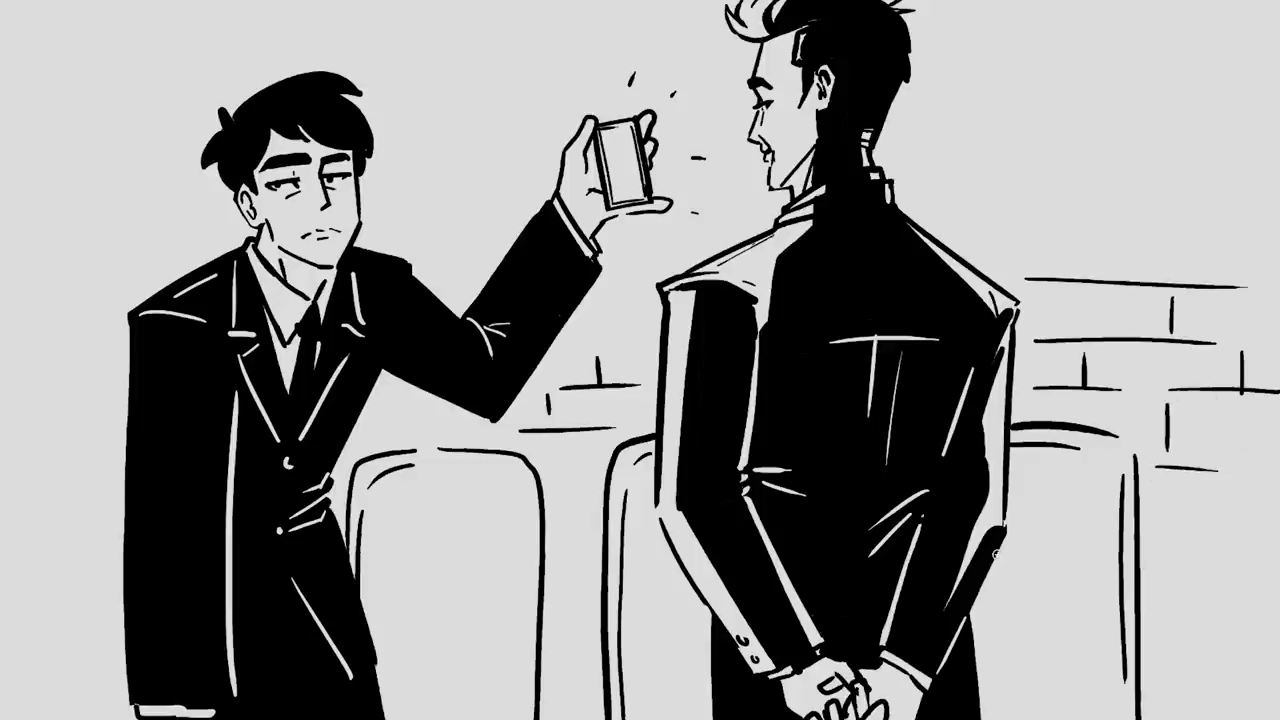
left_click_drag(1086, 246, 1086, 277)
left_click_drag(1016, 221, 1272, 226)
key("ctrl+z")
left_click_drag(948, 219, 1230, 228)
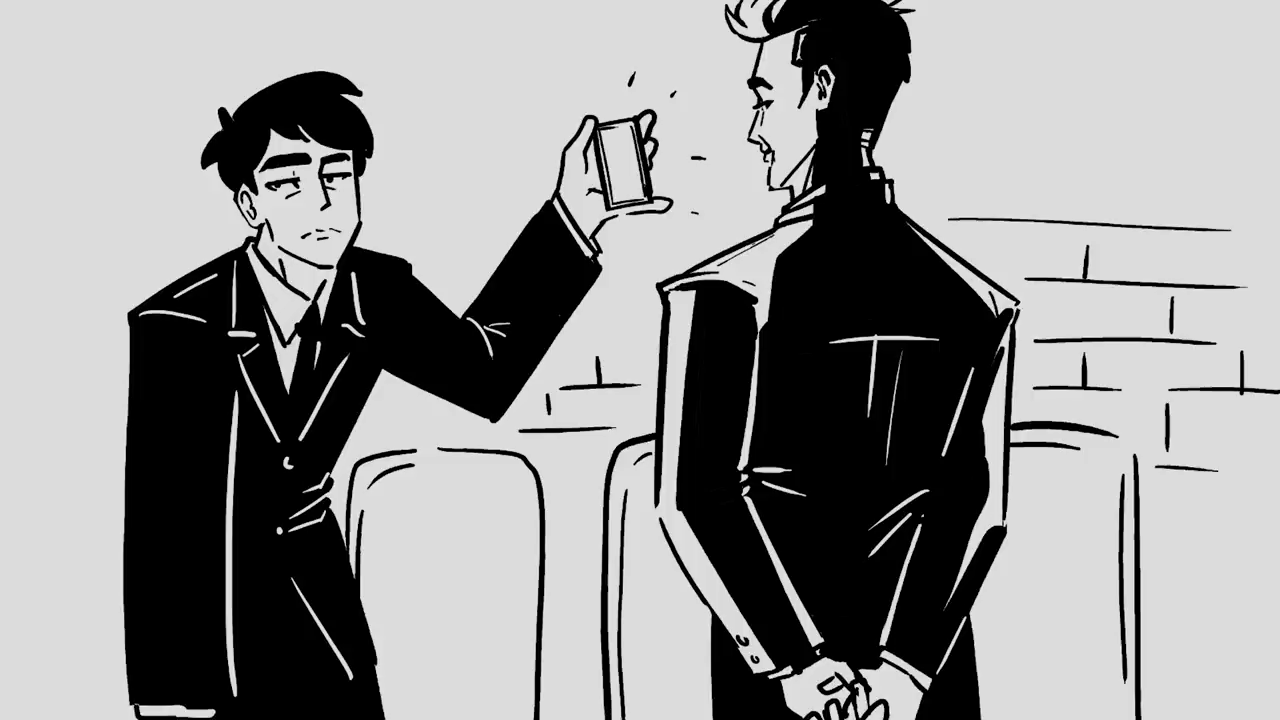
left_click_drag(1188, 152, 1184, 207)
Draw brick lines and a vertical joint on the left background wall.
mouse_move(26, 432)
left_mouse_down()
mouse_move(105, 436)
mouse_move(66, 385)
mouse_move(94, 380)
left_mouse_up()
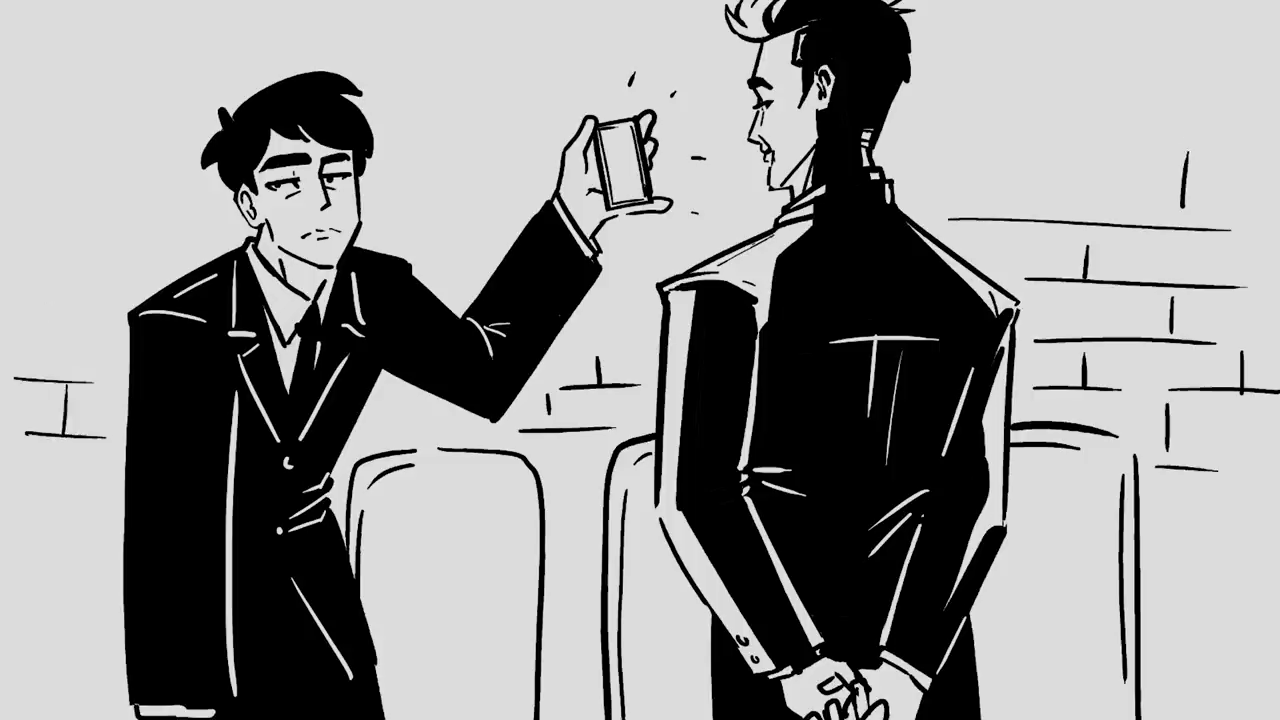
left_click_drag(16, 303, 115, 309)
left_click_drag(27, 234, 146, 242)
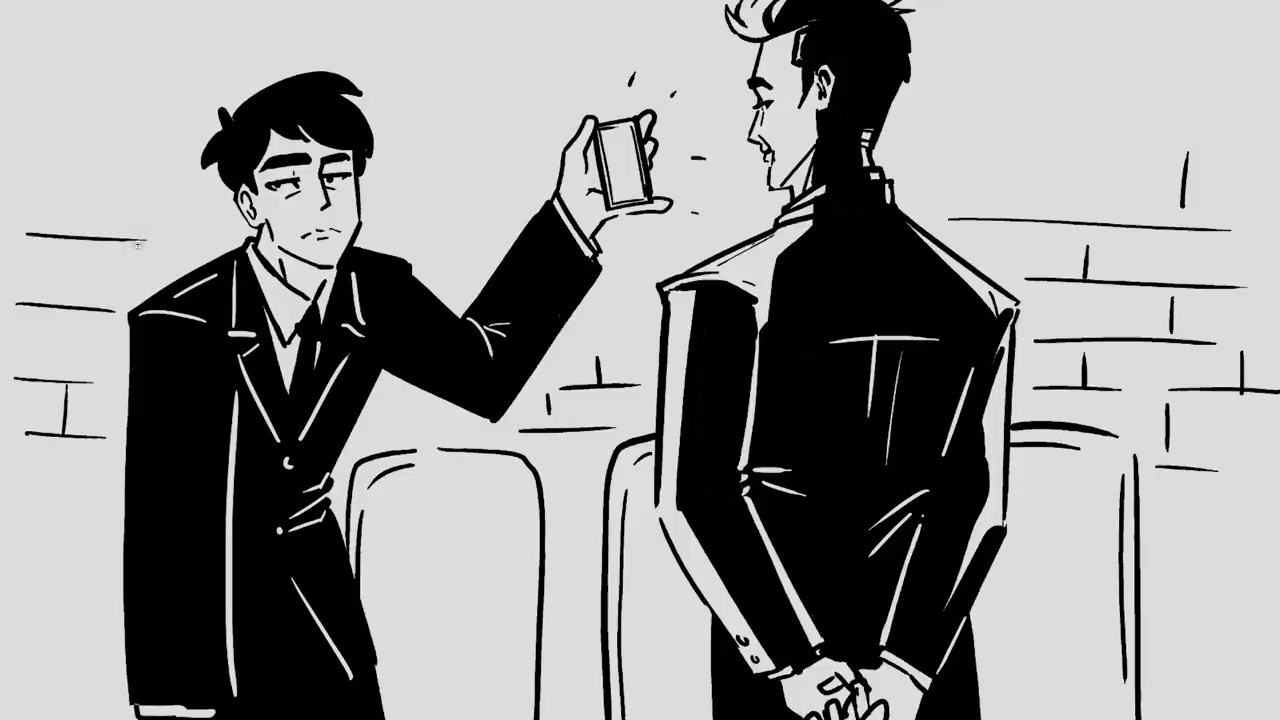
left_click_drag(80, 288, 82, 239)
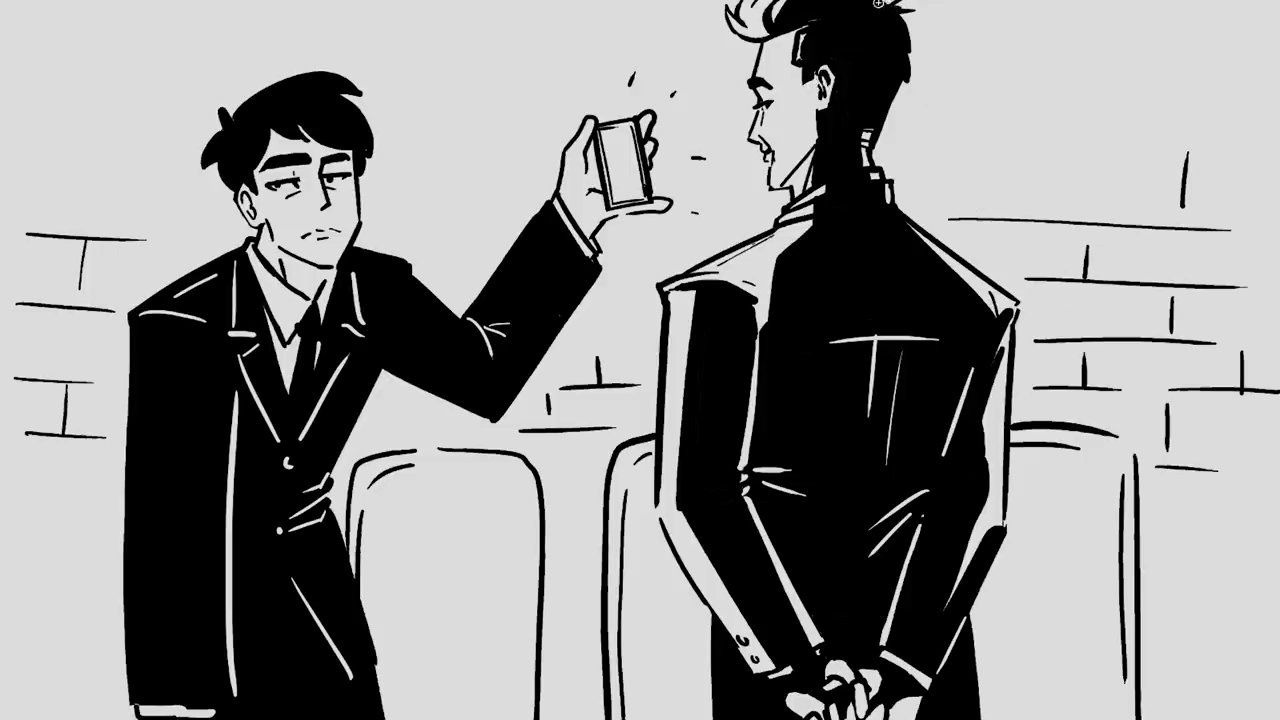
Fill in the back man's hair edge and mark an interface line on the phone screen.
left_click_drag(889, 4, 910, 45)
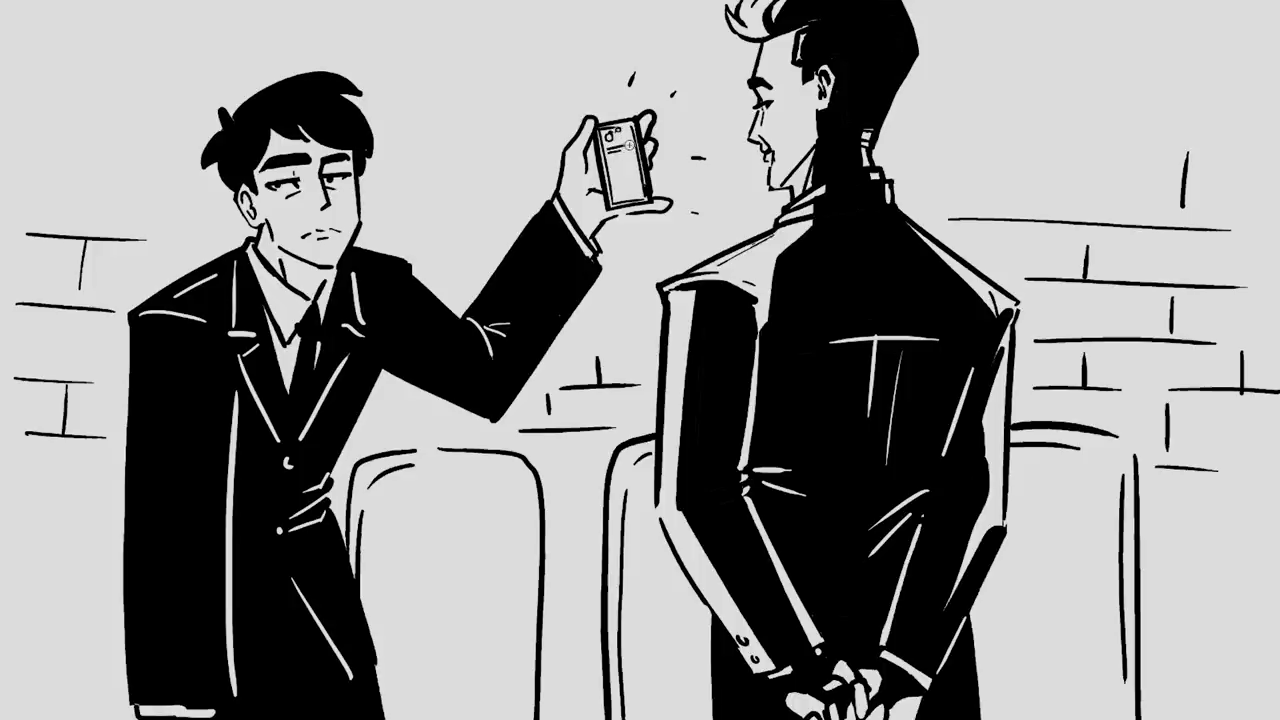
left_click_drag(622, 146, 636, 147)
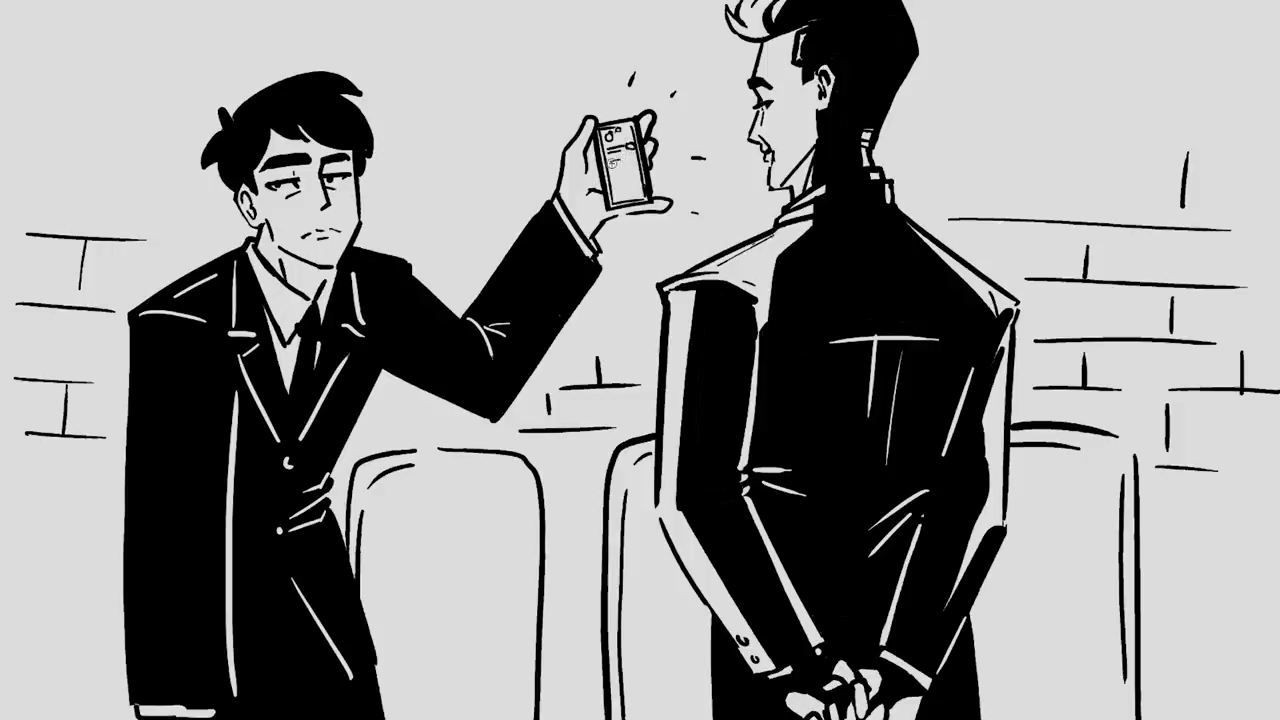